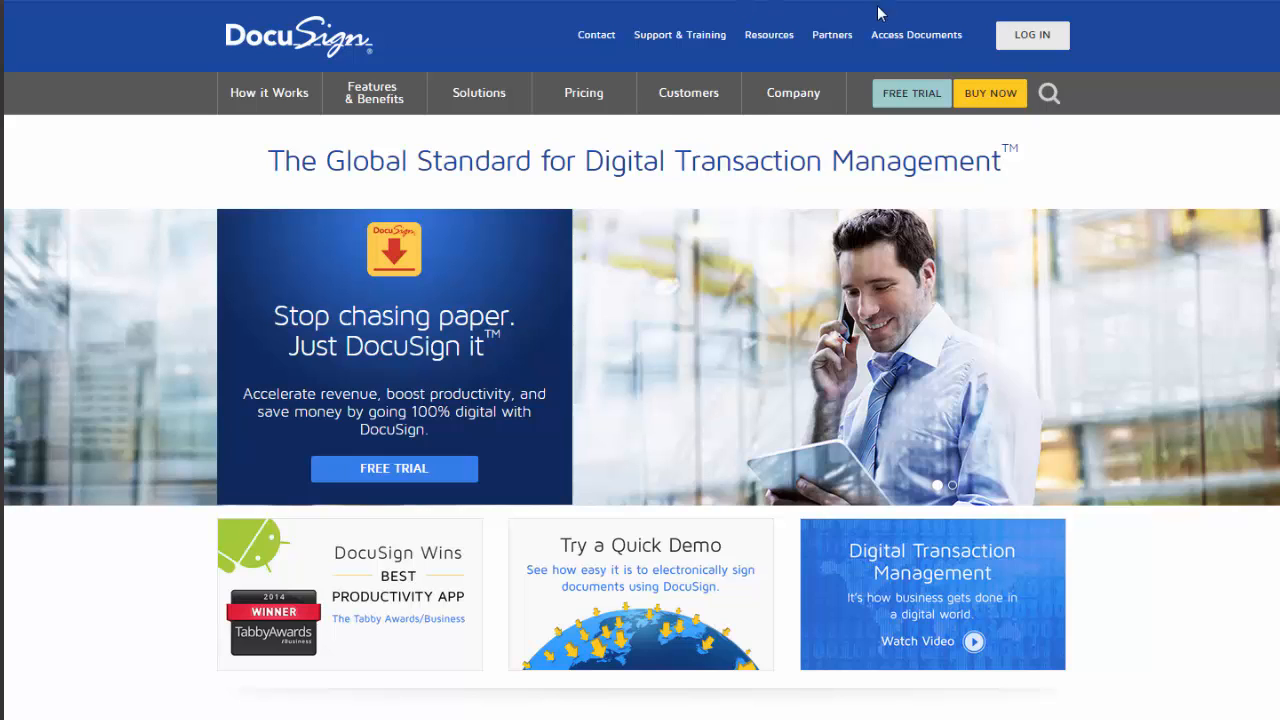
# Browse DocuSign's Support & Training menu to reach the Roofing Estimator Pro welcome page
pyautogui.click(705, 40)
pyautogui.moveTo(680, 35)
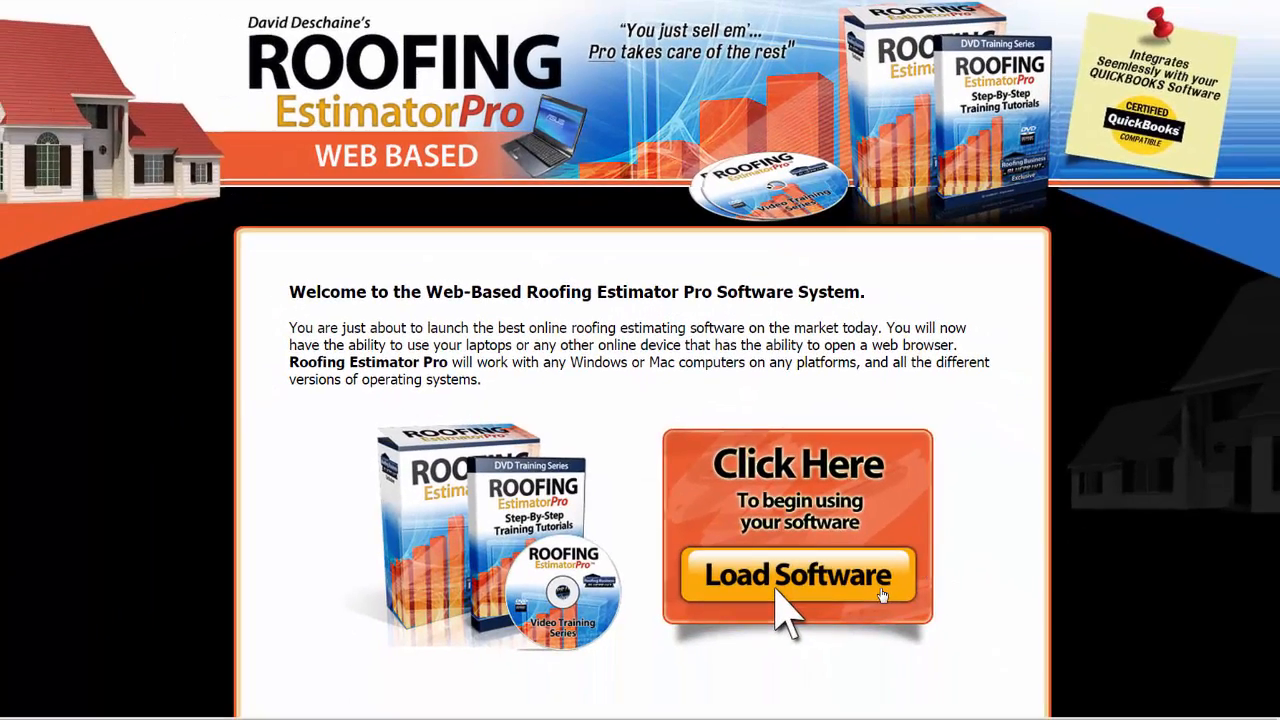
# Launch the web-based estimating software full screen and open the Customers list
pyautogui.click(874, 585)
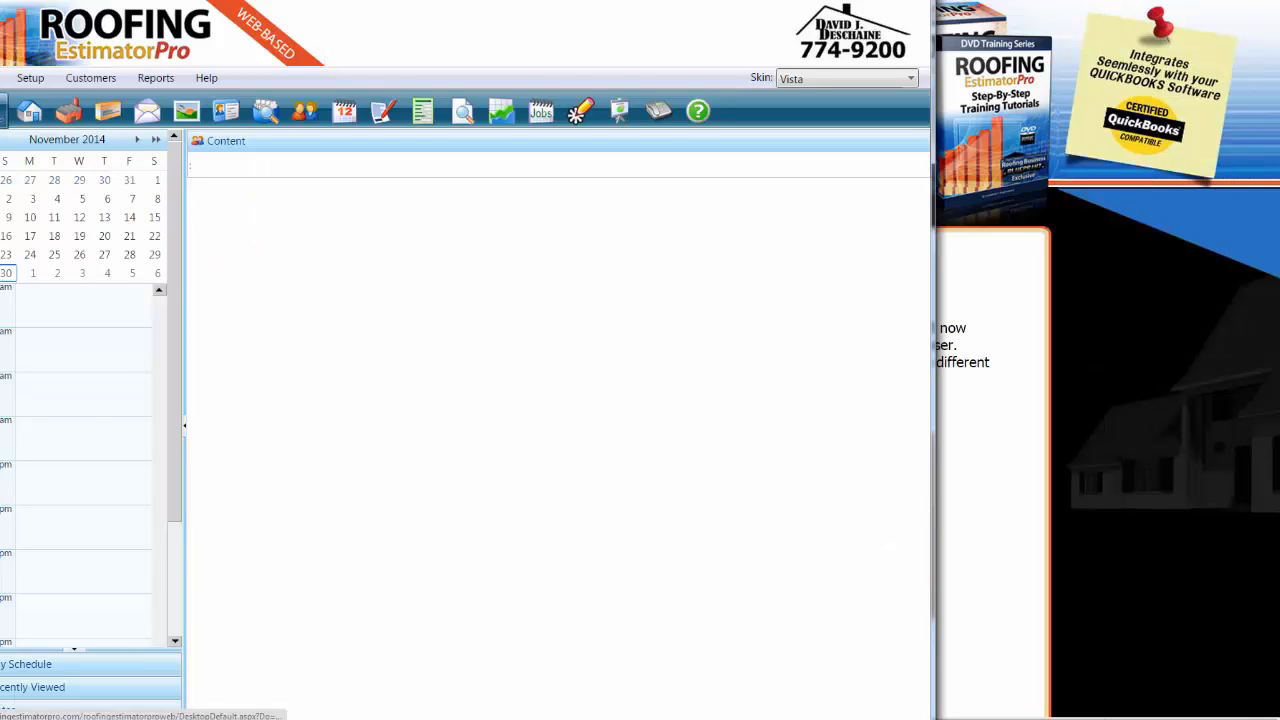
pyautogui.press('super+Up')
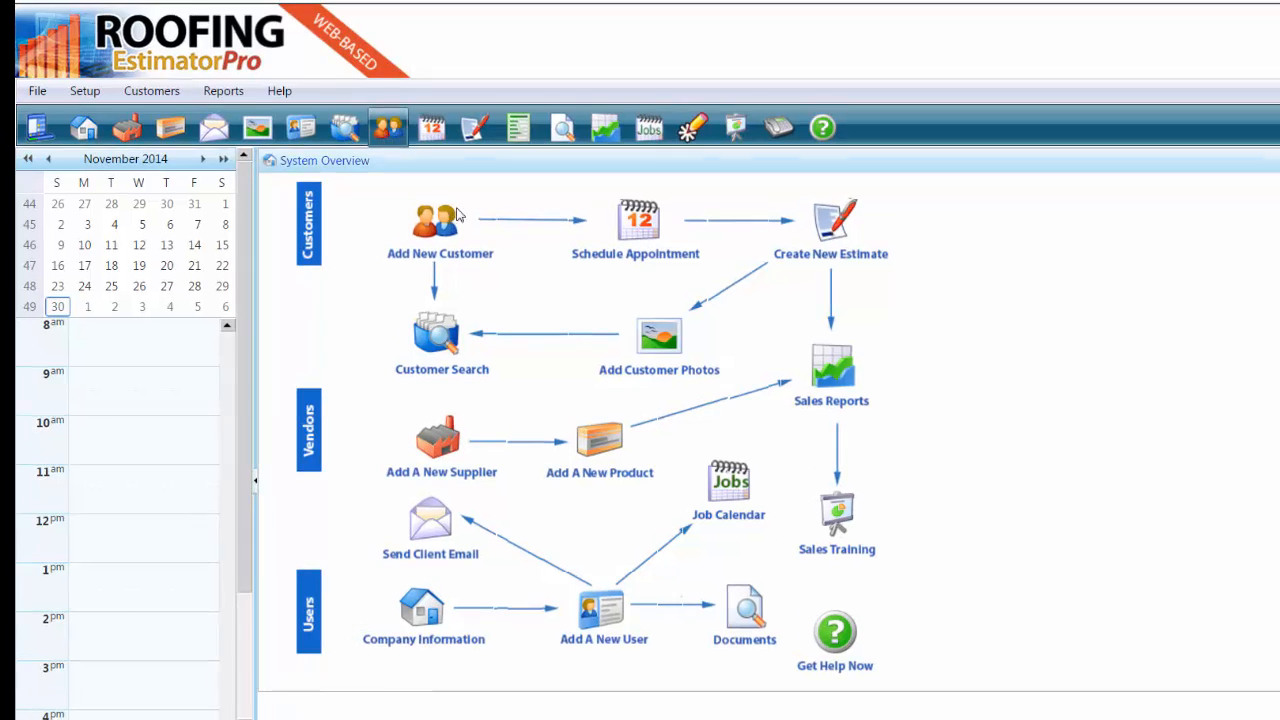
pyautogui.click(457, 214)
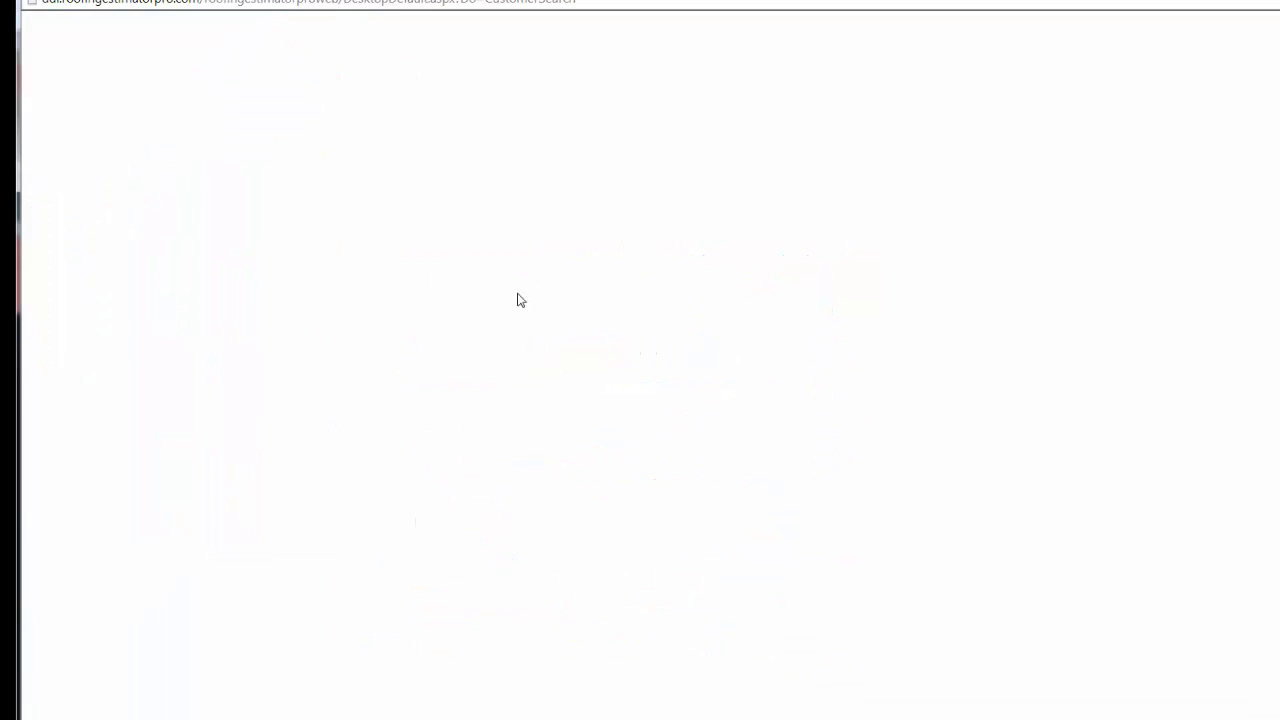
# Filter customers by the customer's last name with EqualTo and edit the first match
pyautogui.click(620, 243)
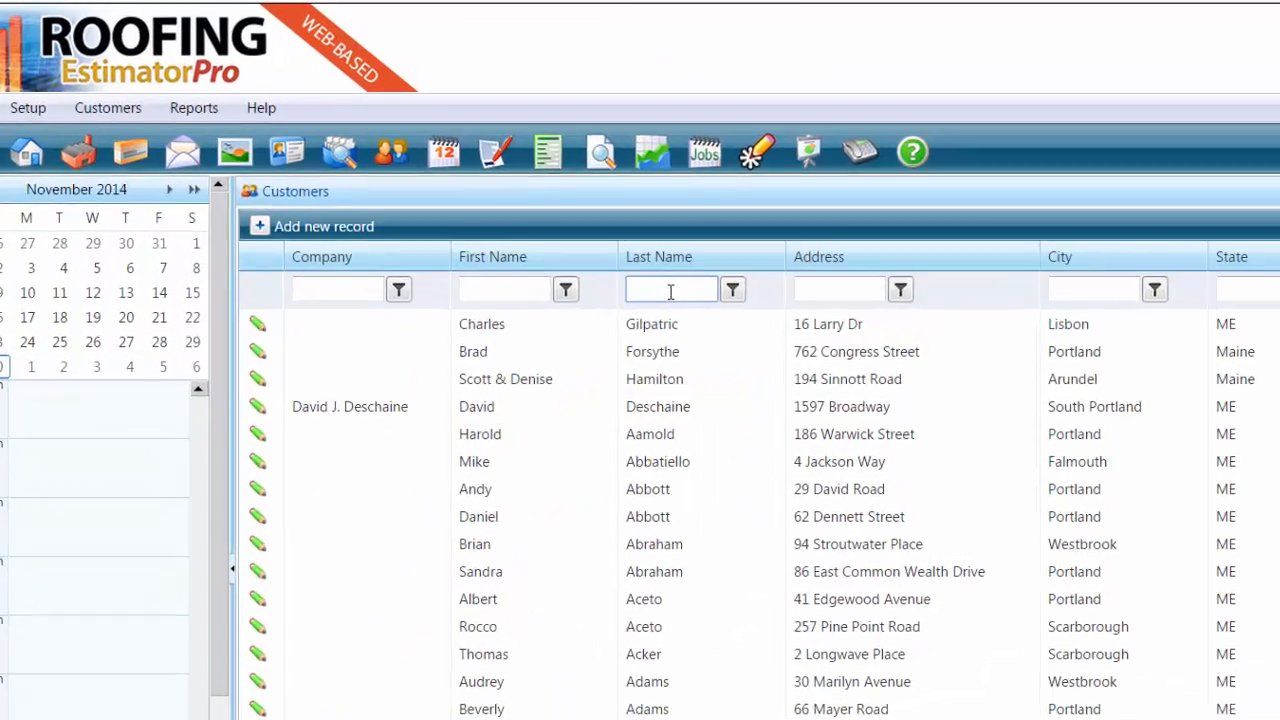
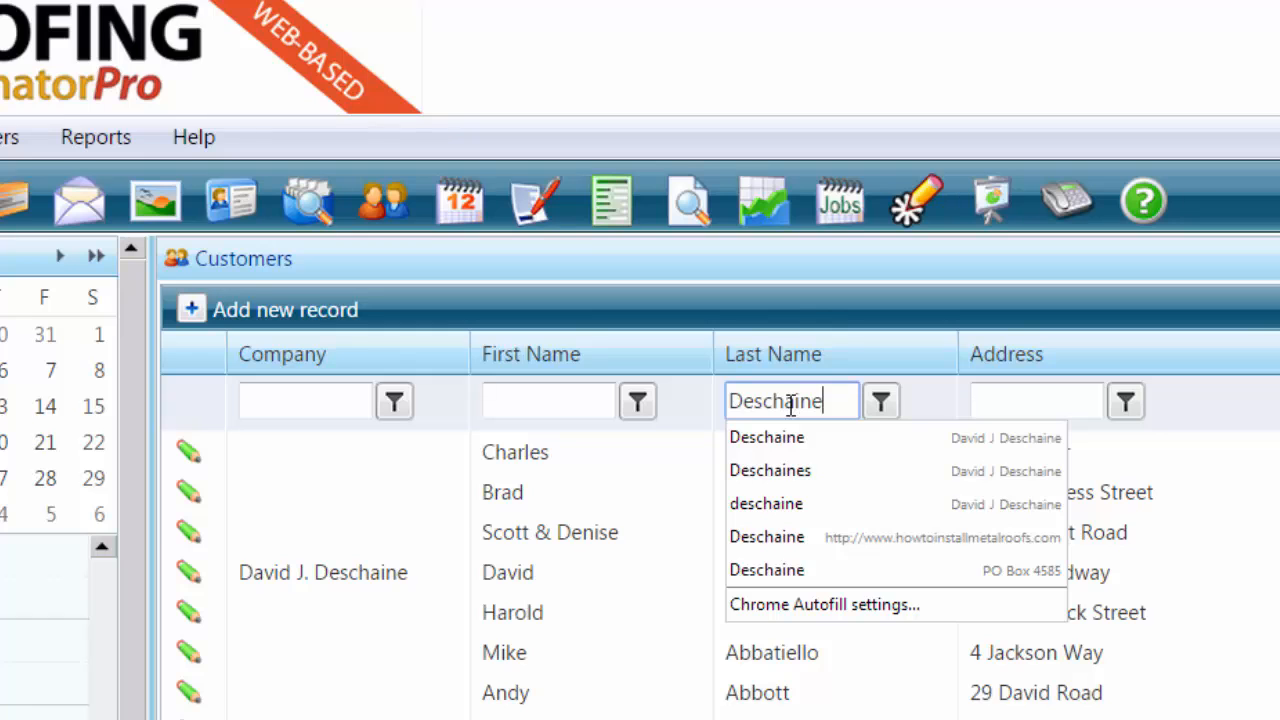
pyautogui.press('Escape')
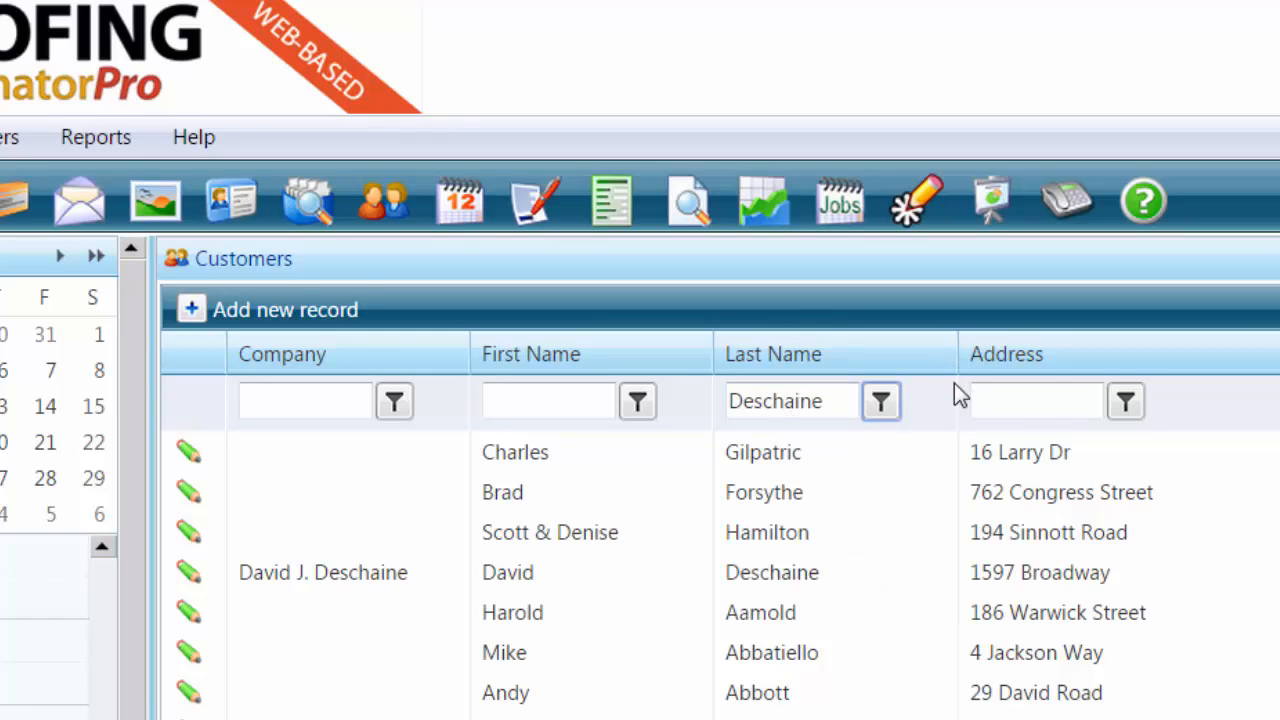
pyautogui.click(880, 405)
pyautogui.scroll(-2, 979, 463)
pyautogui.click(986, 463)
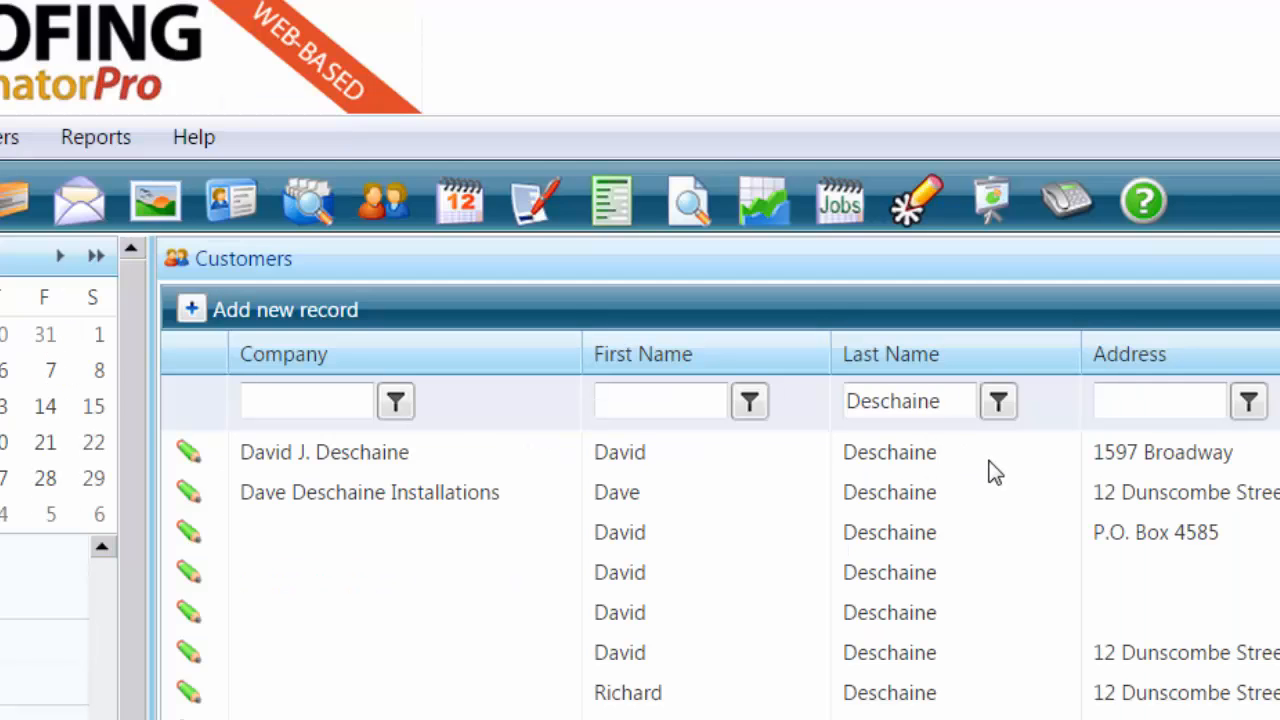
pyautogui.click(192, 456)
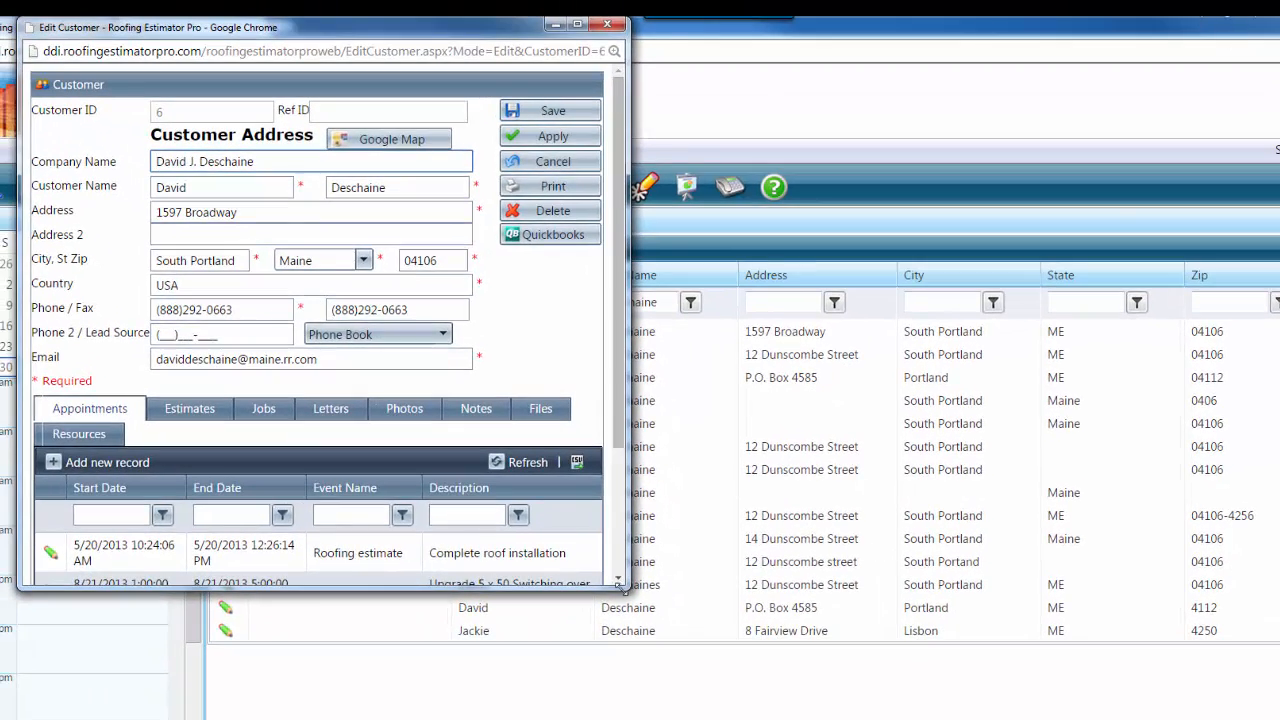
# Enlarge the customer record window and scroll through the customer's job photos
pyautogui.moveTo(626, 590); pyautogui.dragTo(1178, 718)
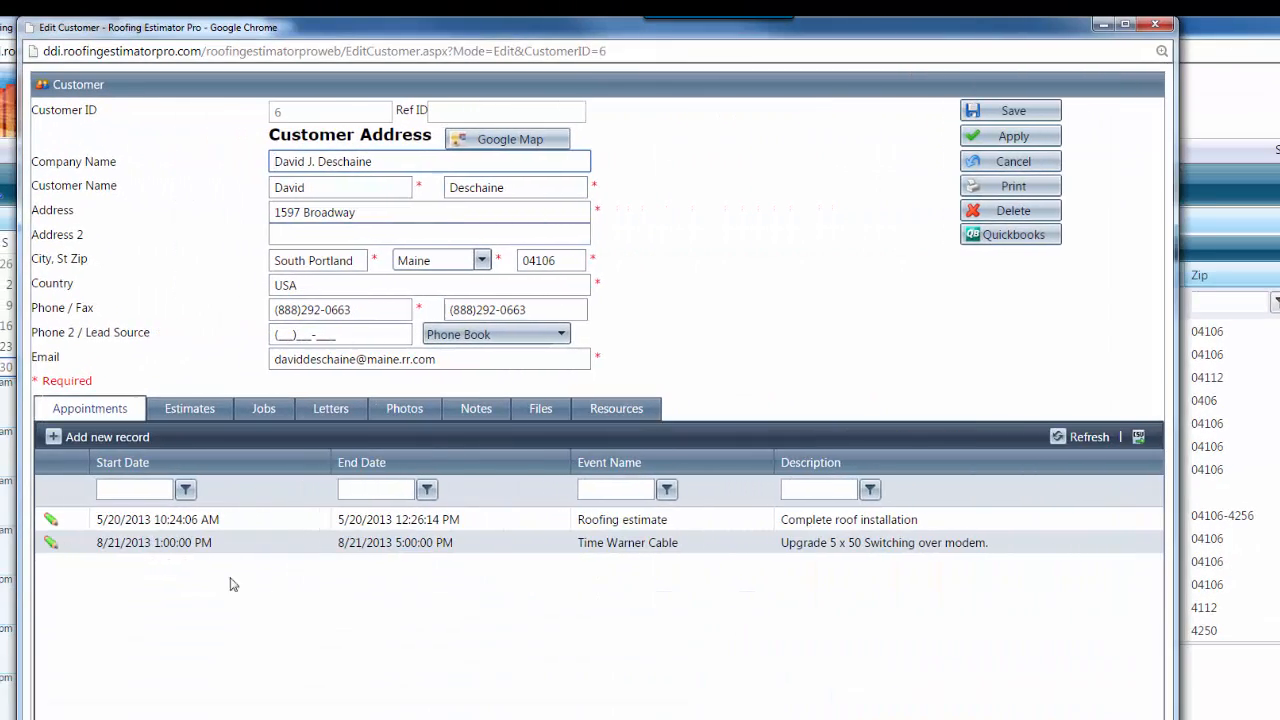
pyautogui.click(405, 415)
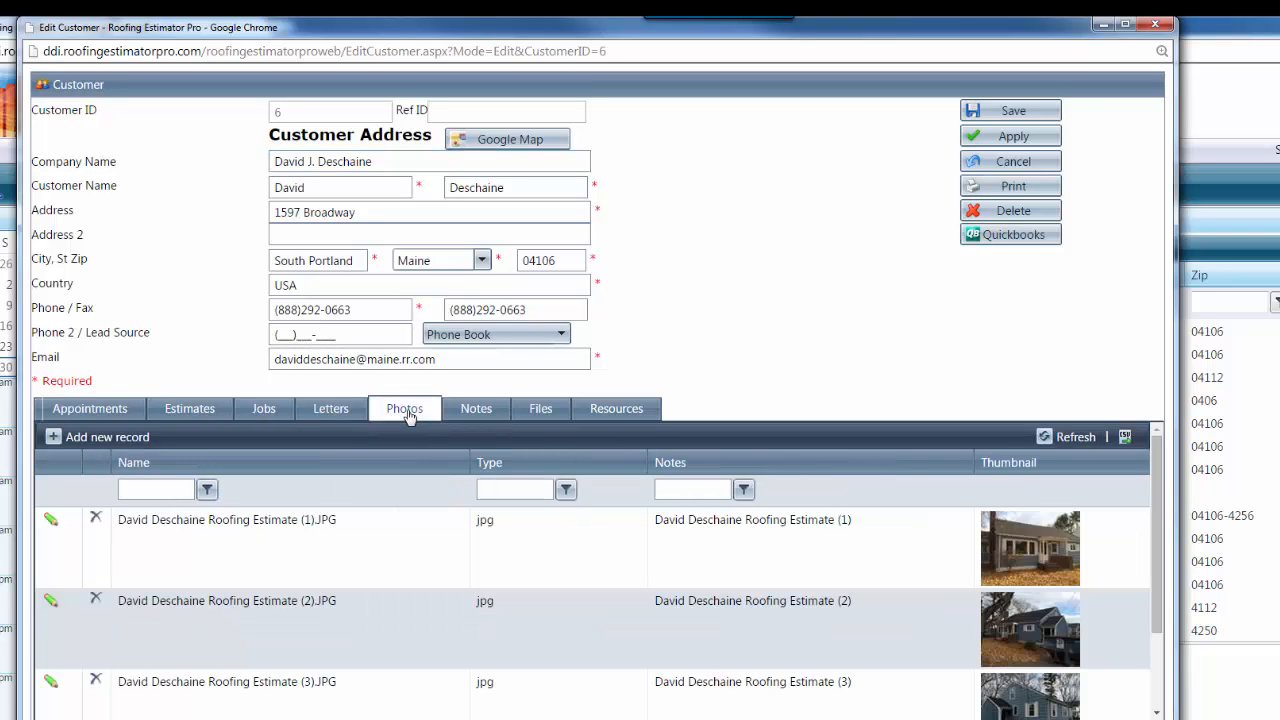
pyautogui.scroll(-3, 1038, 549)
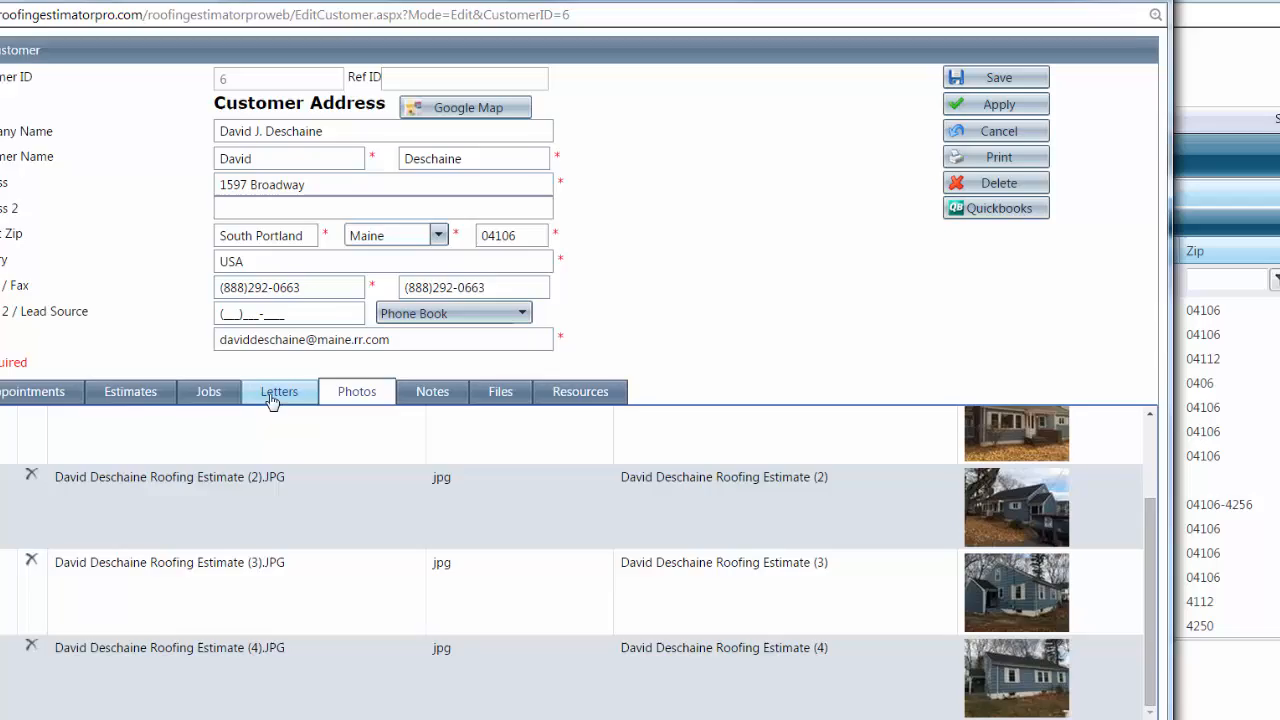
# List the customer's existing estimates and add a new estimate record
pyautogui.click(272, 398)
pyautogui.click(208, 391)
pyautogui.click(130, 391)
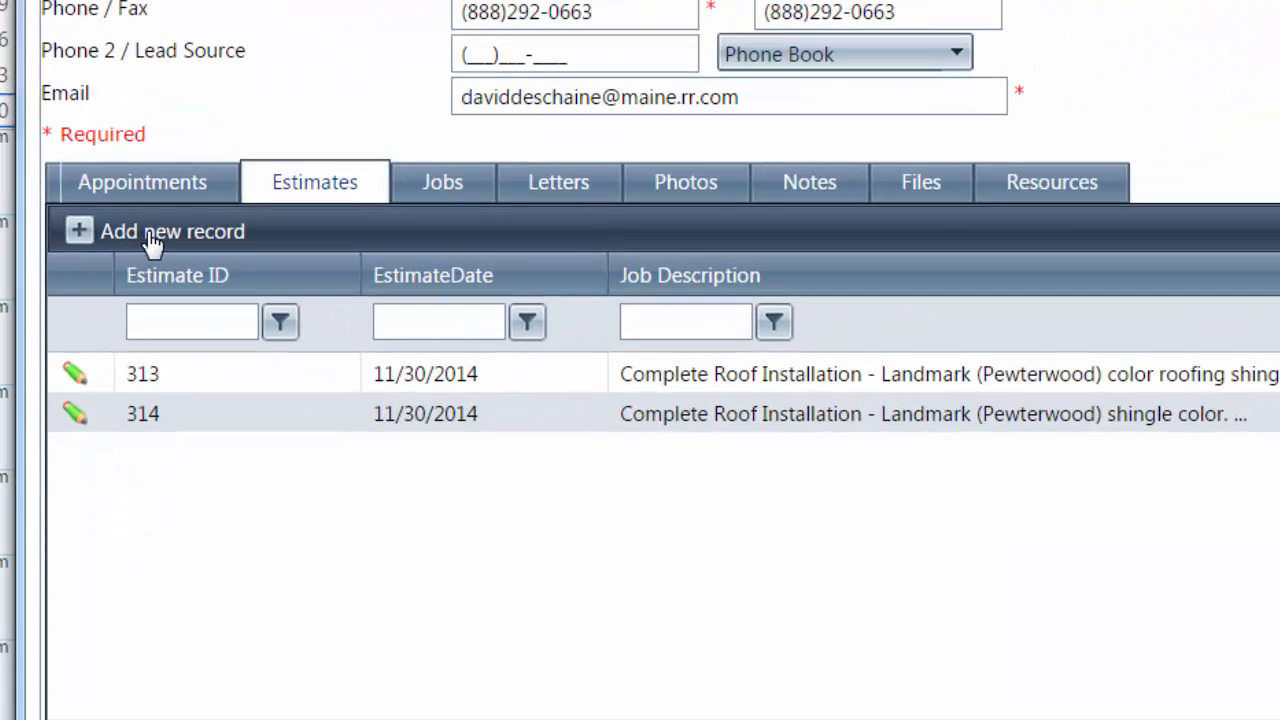
pyautogui.click(151, 236)
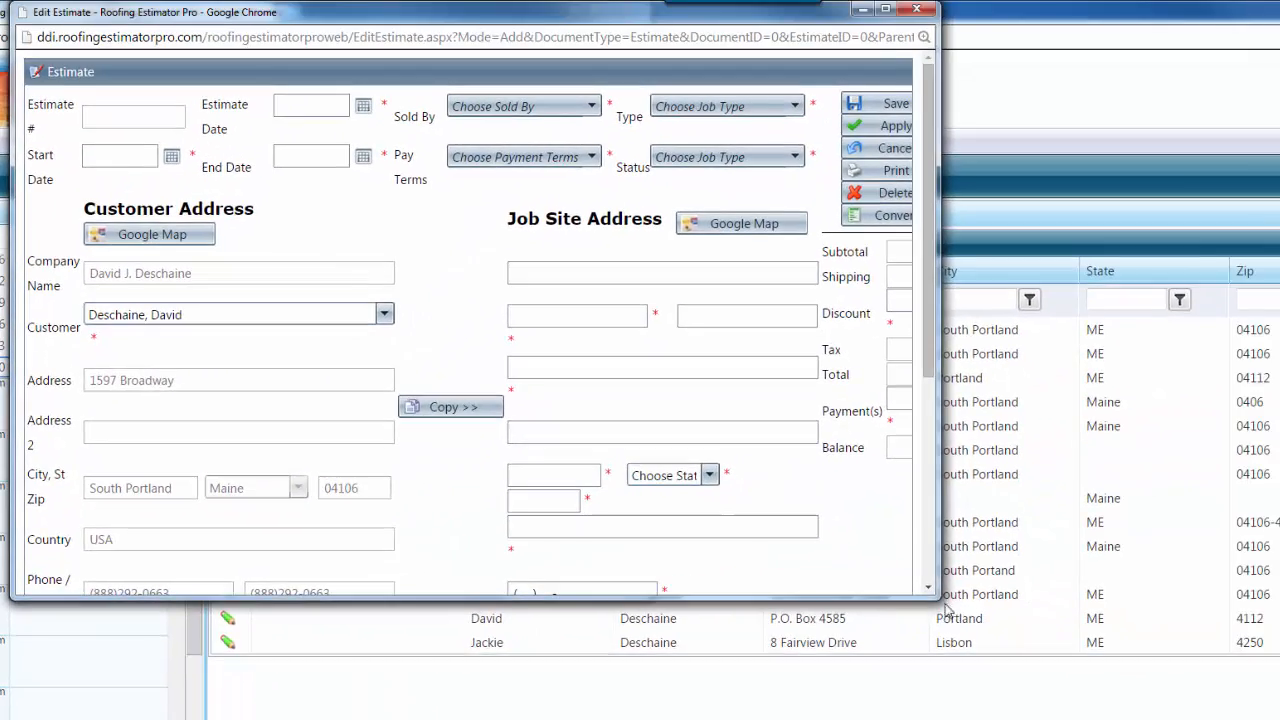
# Copy the customer address into the job site address and set Start Date 11/30/2014
pyautogui.moveTo(937, 600); pyautogui.dragTo(1279, 719)
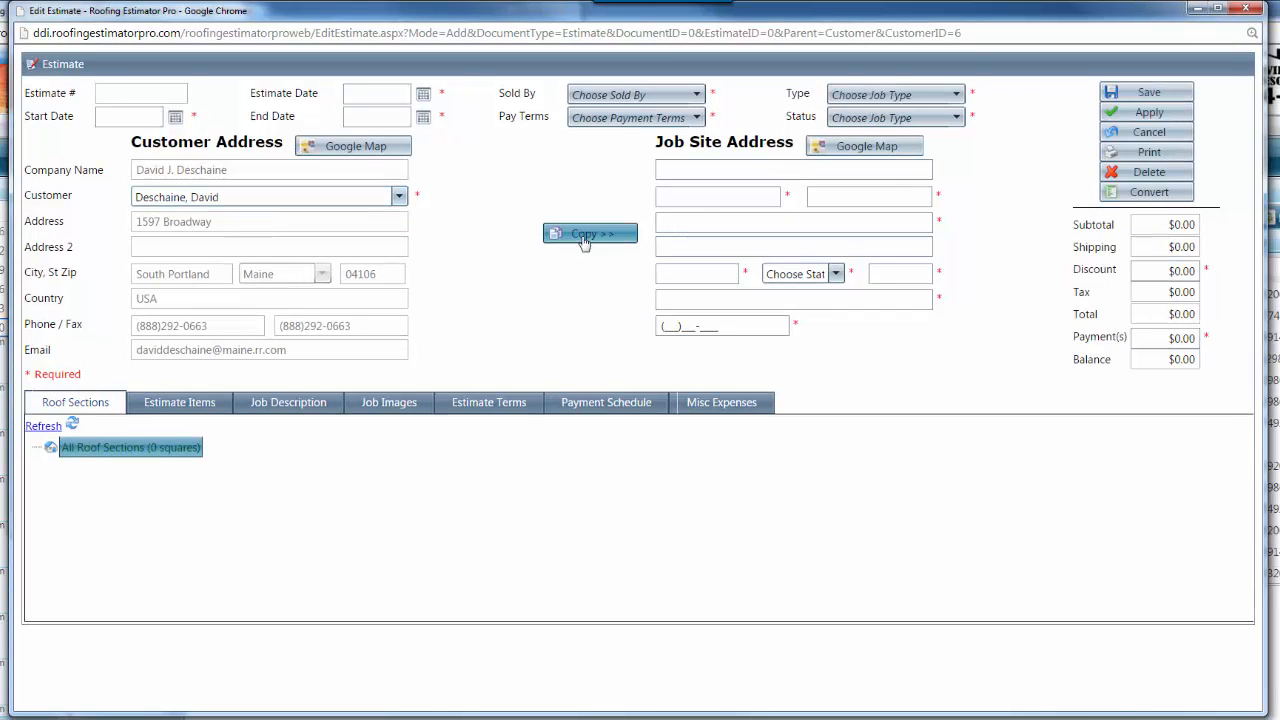
pyautogui.click(588, 240)
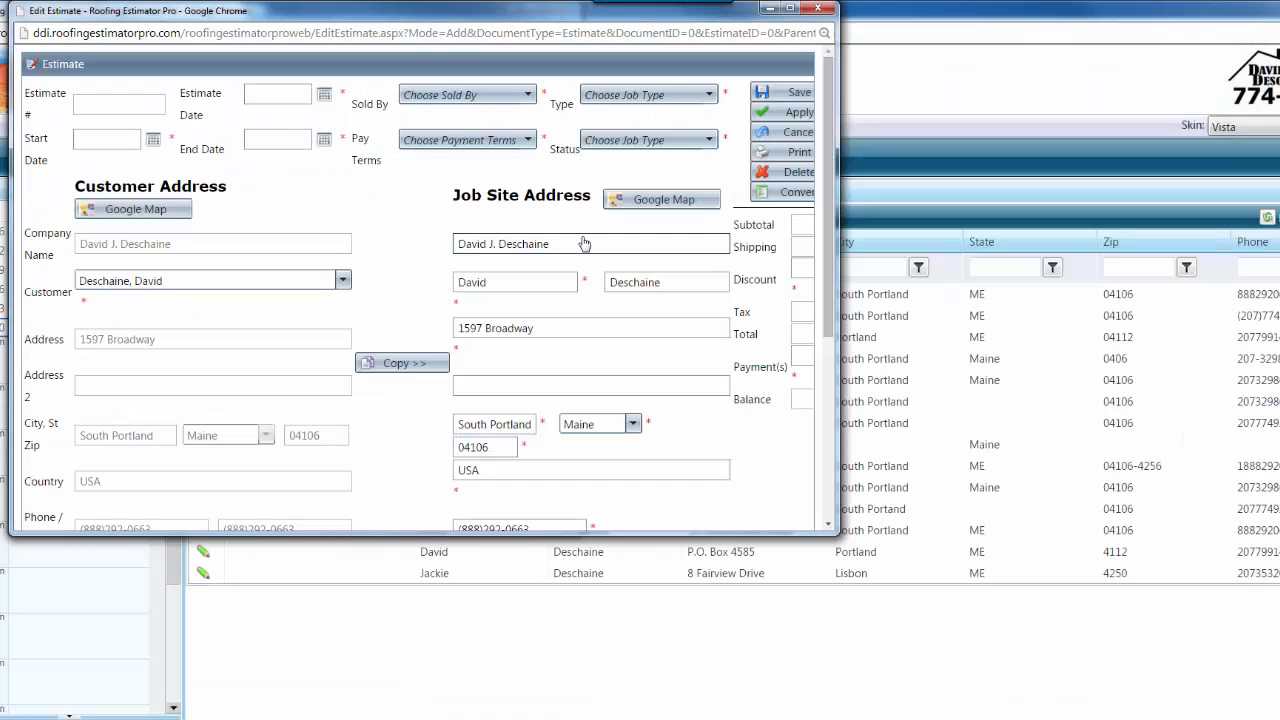
pyautogui.moveTo(838, 533); pyautogui.dragTo(1120, 650)
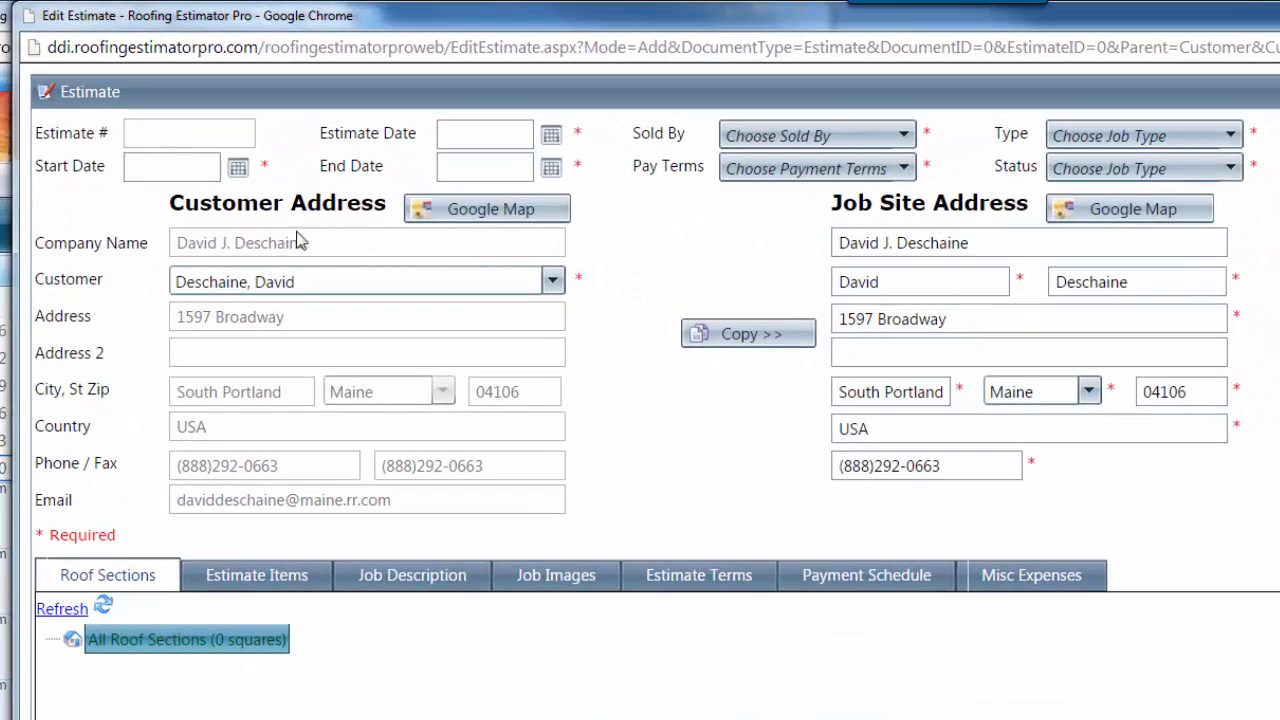
pyautogui.click(238, 167)
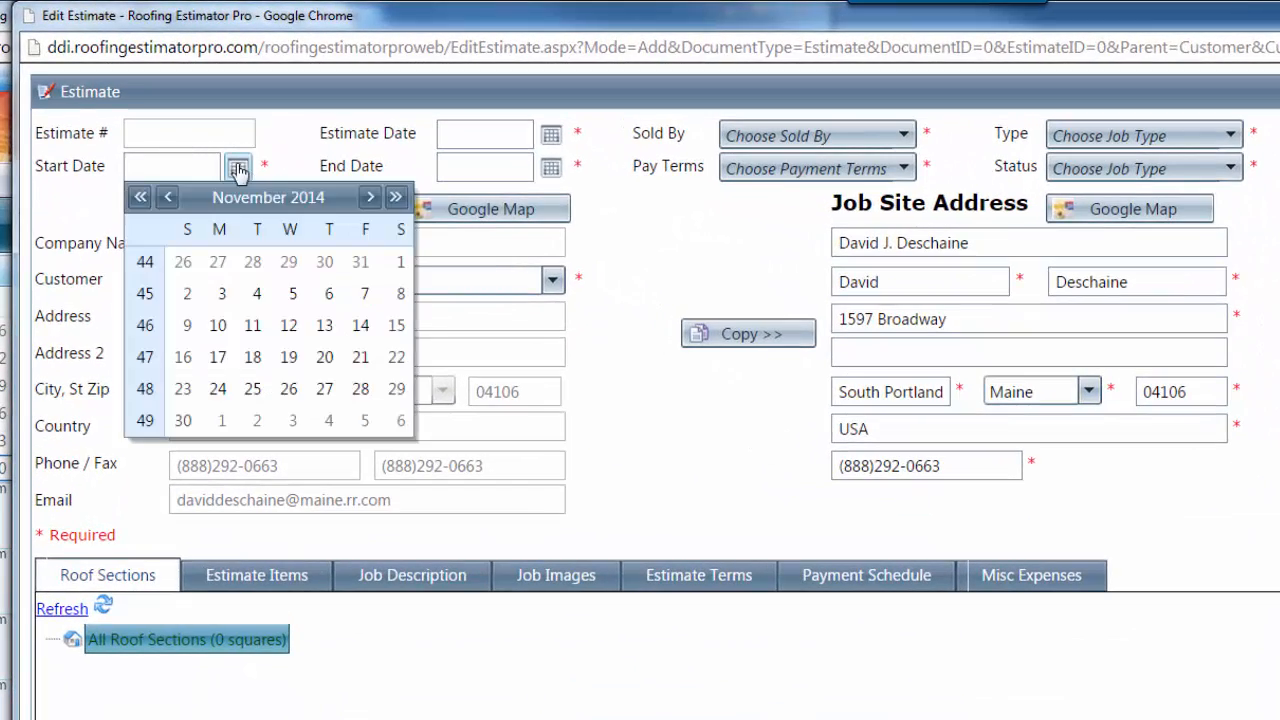
pyautogui.click(186, 423)
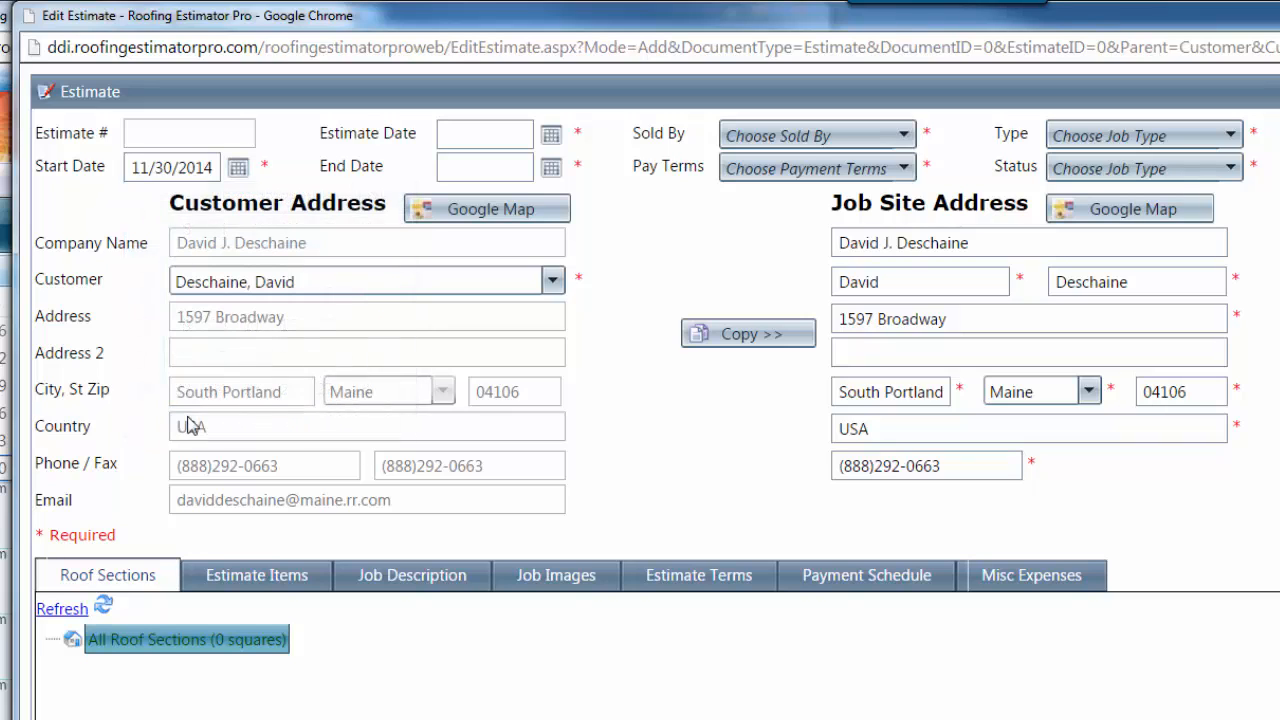
# Set the Estimate Date to 11/30/2014 and the End Date to 12/28/2014
pyautogui.click(556, 148)
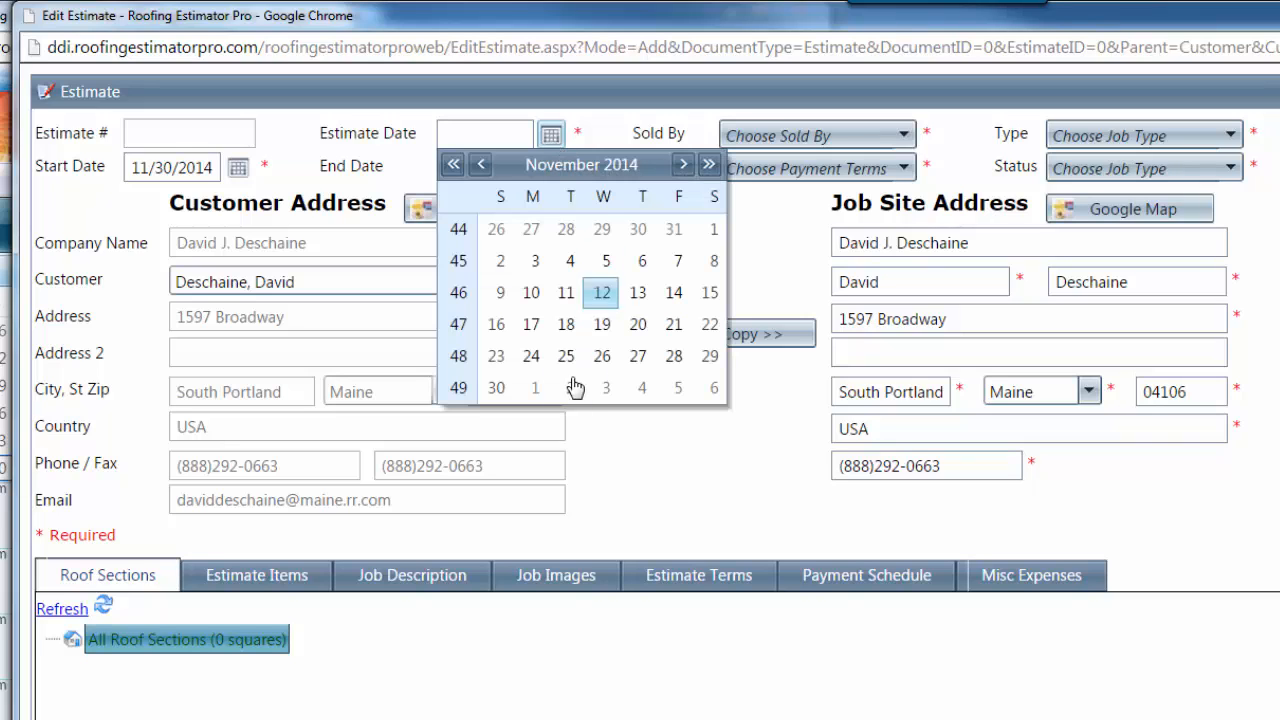
pyautogui.click(683, 164)
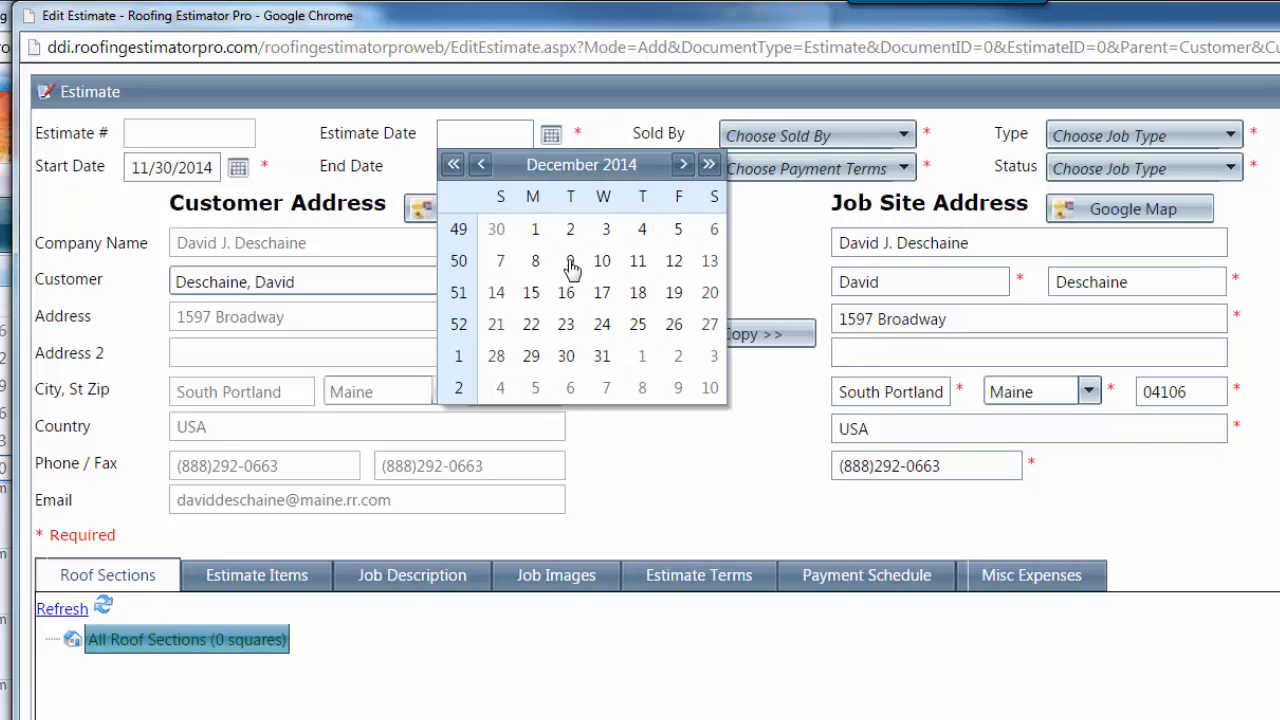
pyautogui.click(494, 292)
pyautogui.click(551, 168)
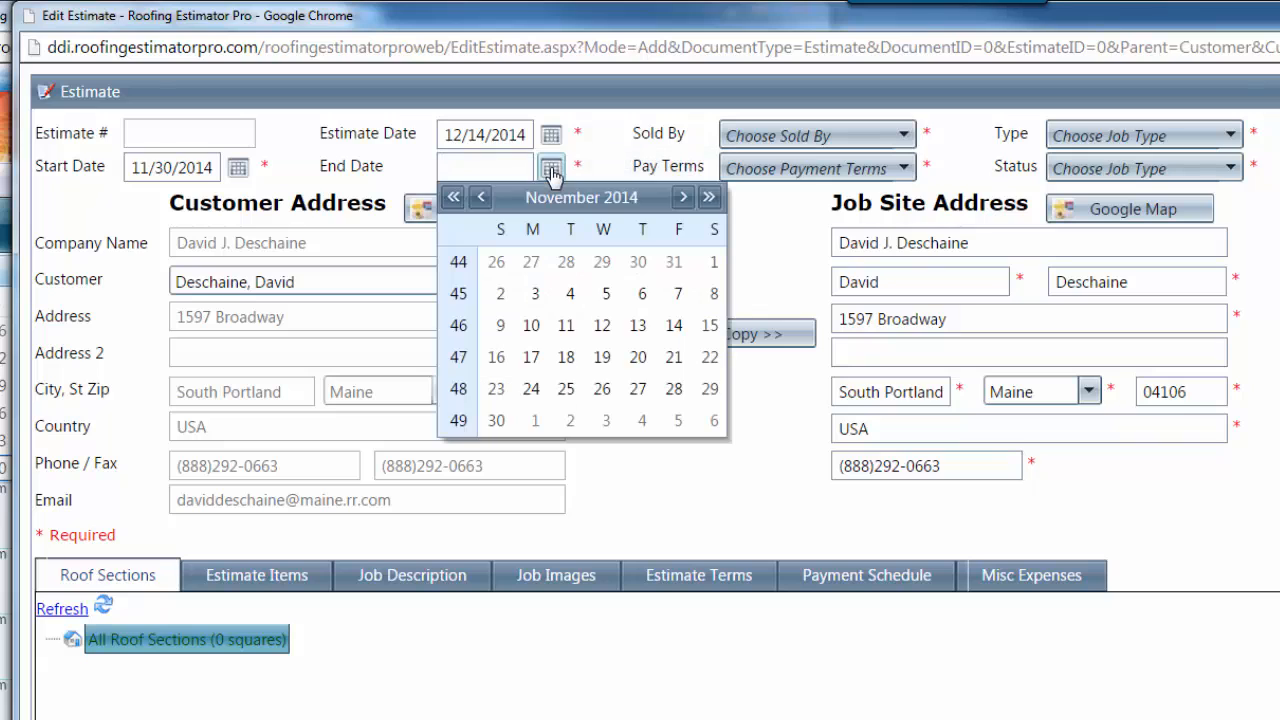
pyautogui.click(684, 197)
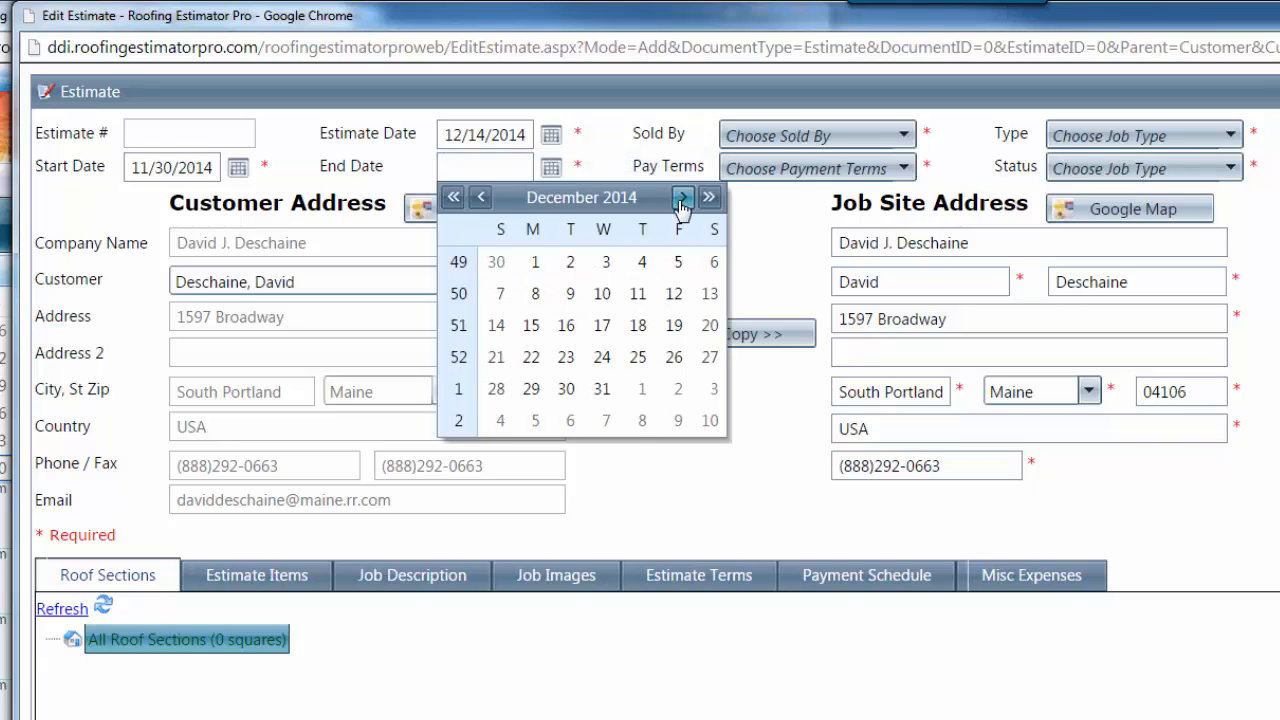
pyautogui.click(498, 390)
pyautogui.click(549, 142)
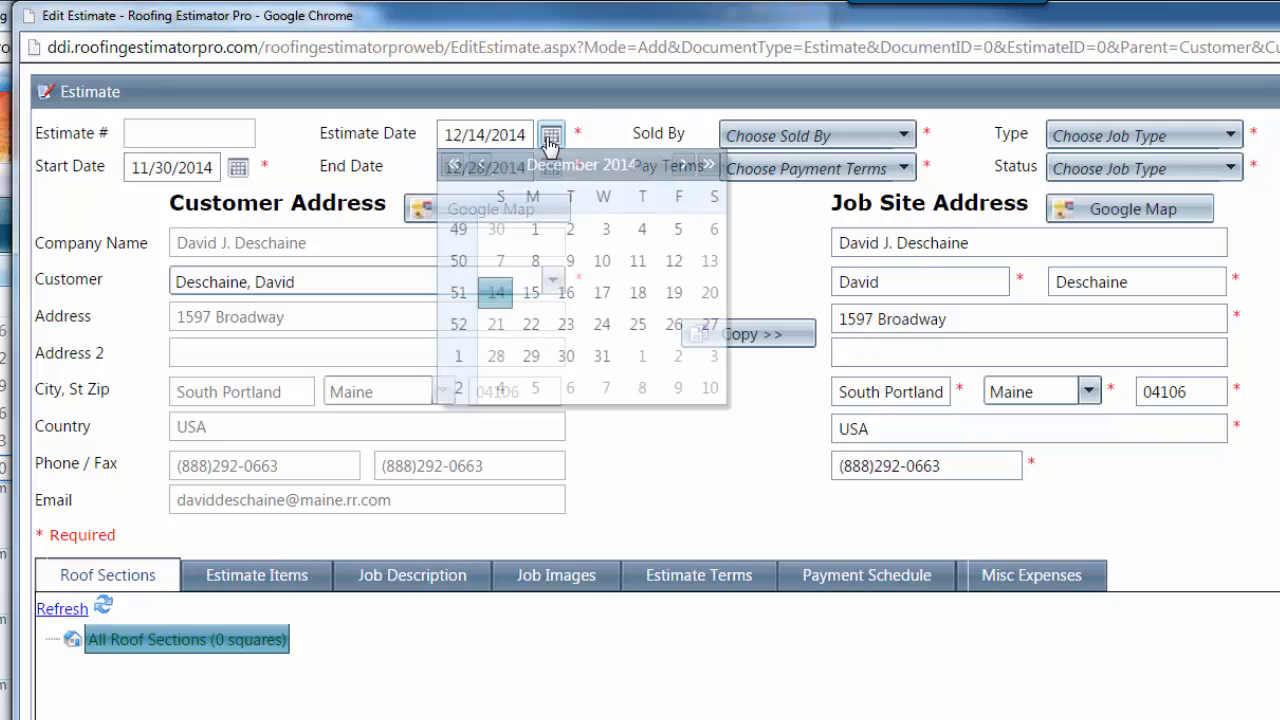
pyautogui.click(481, 165)
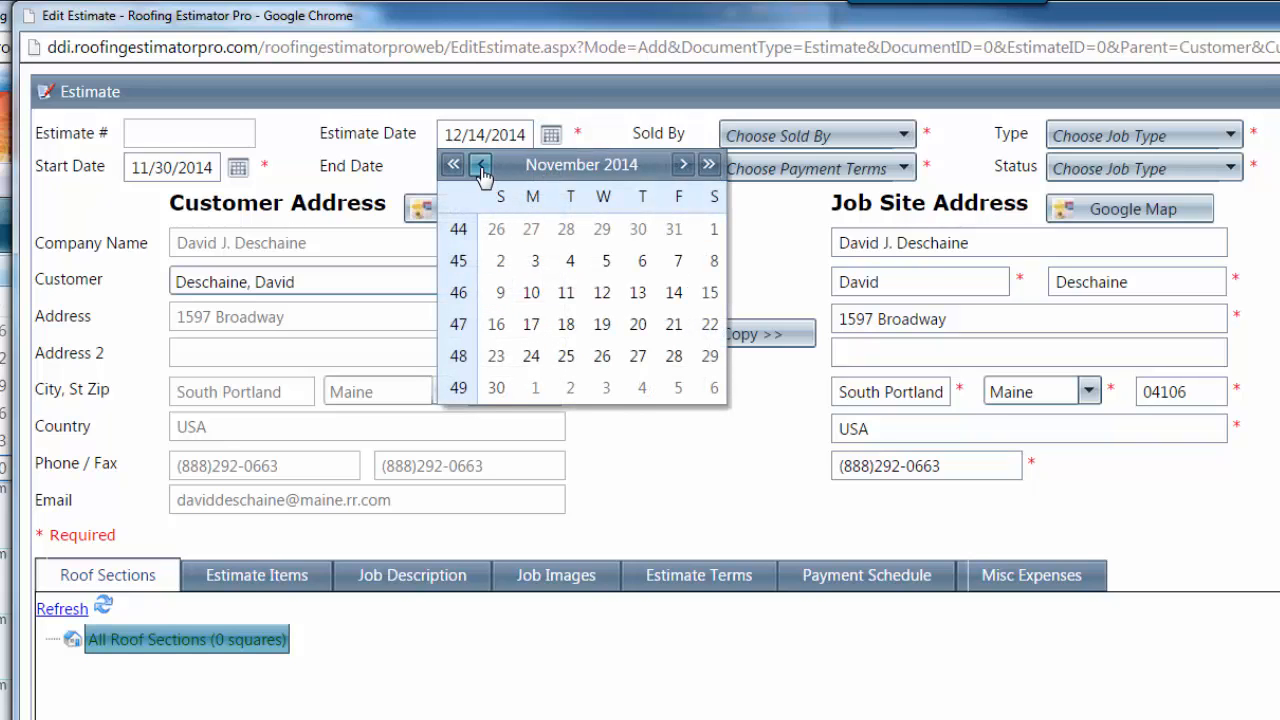
pyautogui.click(496, 388)
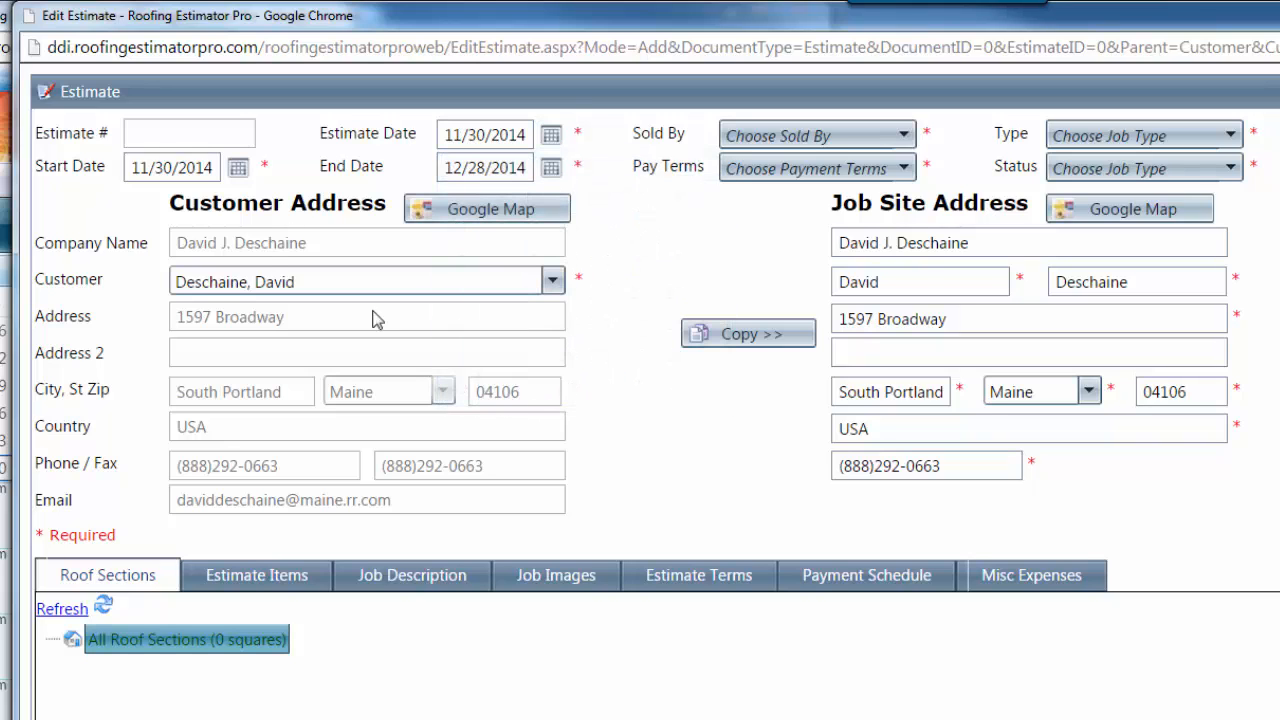
pyautogui.click(238, 167)
pyautogui.click(371, 197)
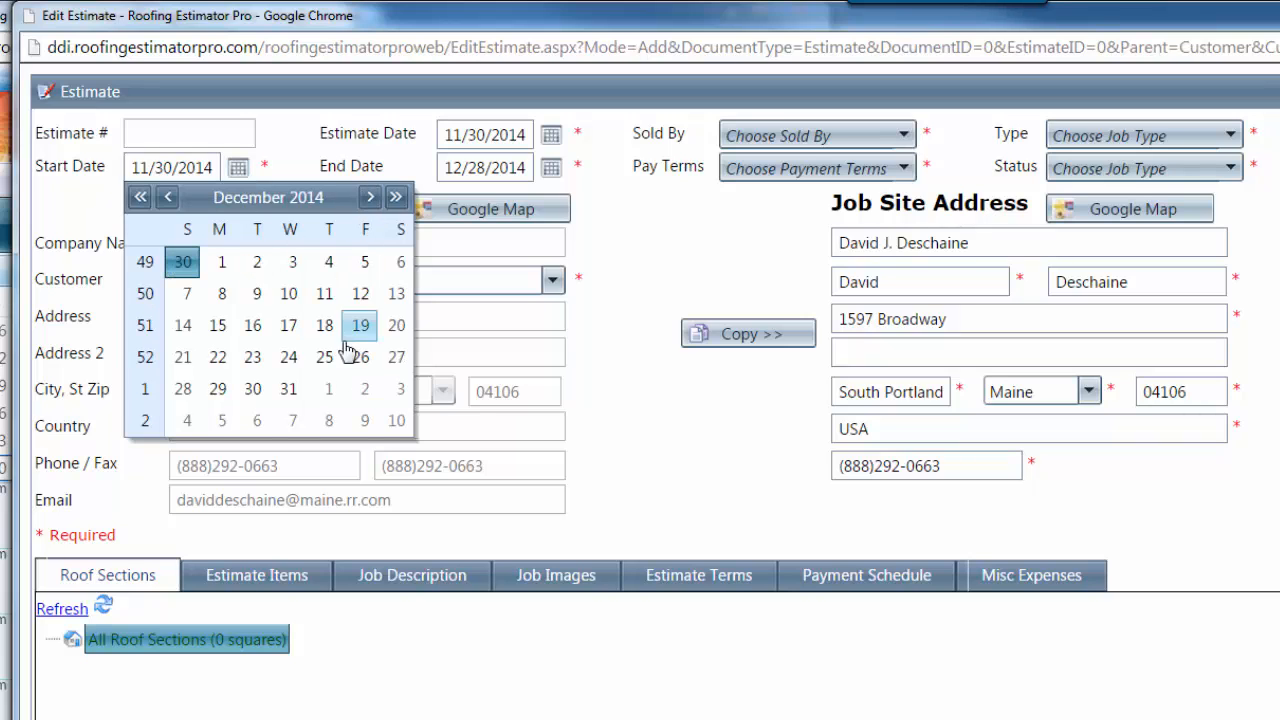
# Change Start Date to 12/1/2014, pick the seller, and set pay terms Initial / Upon Completion
pyautogui.click(220, 262)
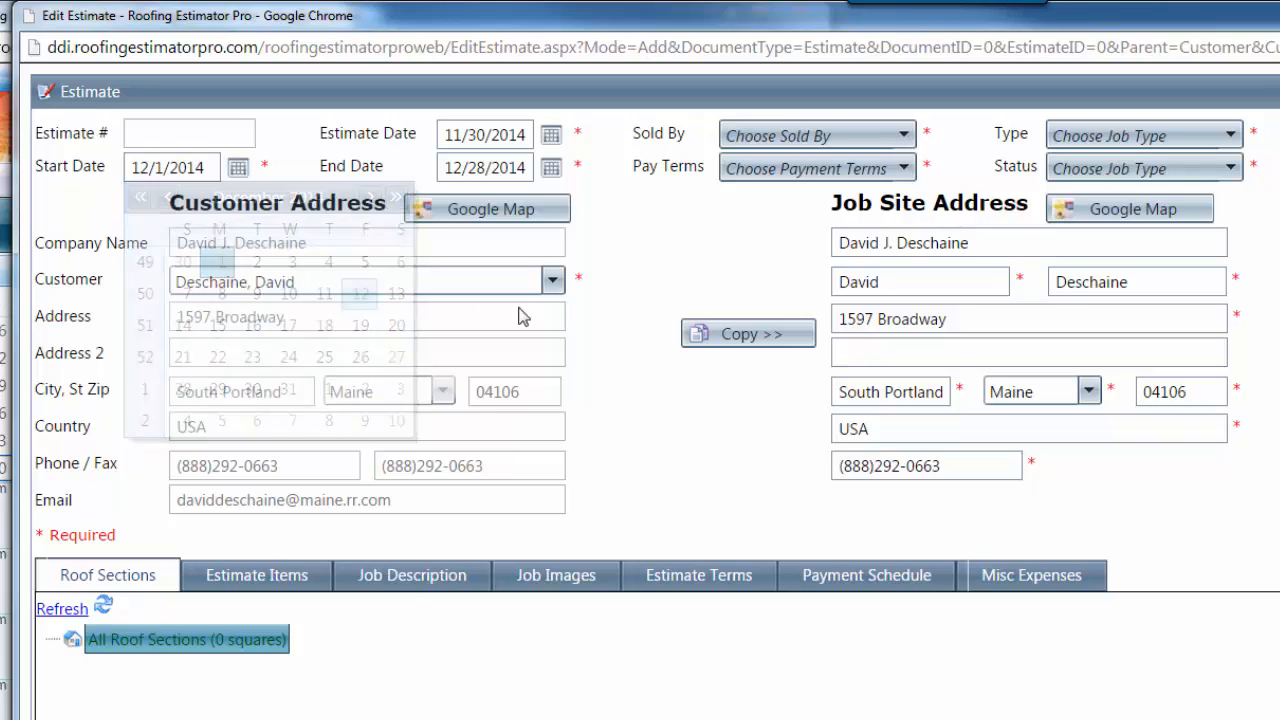
pyautogui.click(771, 136)
pyautogui.click(774, 222)
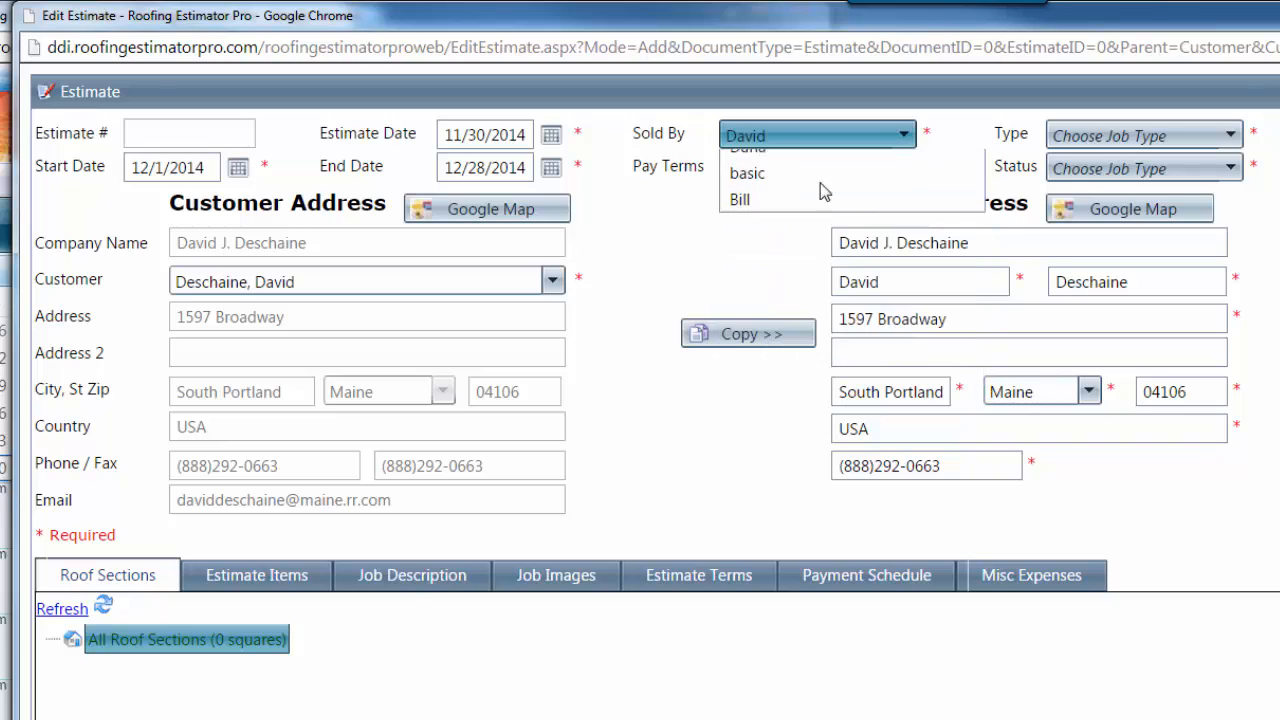
pyautogui.click(815, 167)
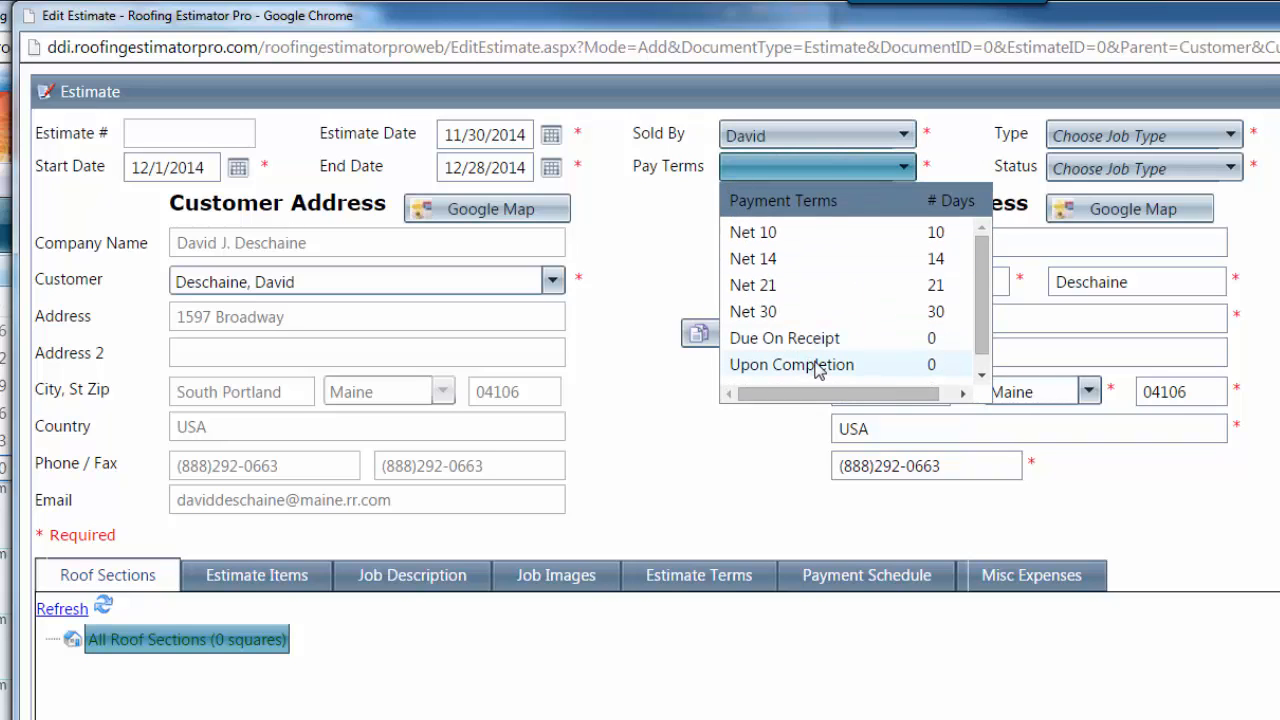
pyautogui.click(983, 373)
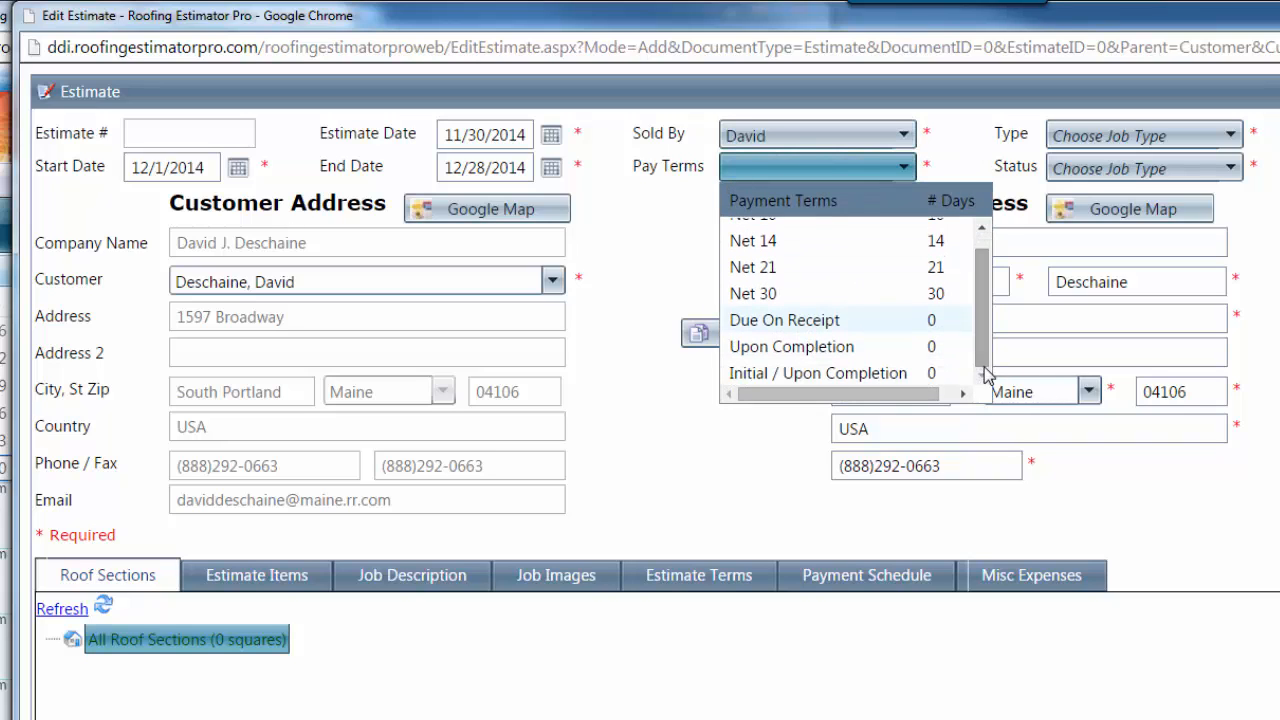
pyautogui.click(857, 373)
# Set the job type to Roofing and status to Pending, then save the estimate
pyautogui.click(1155, 146)
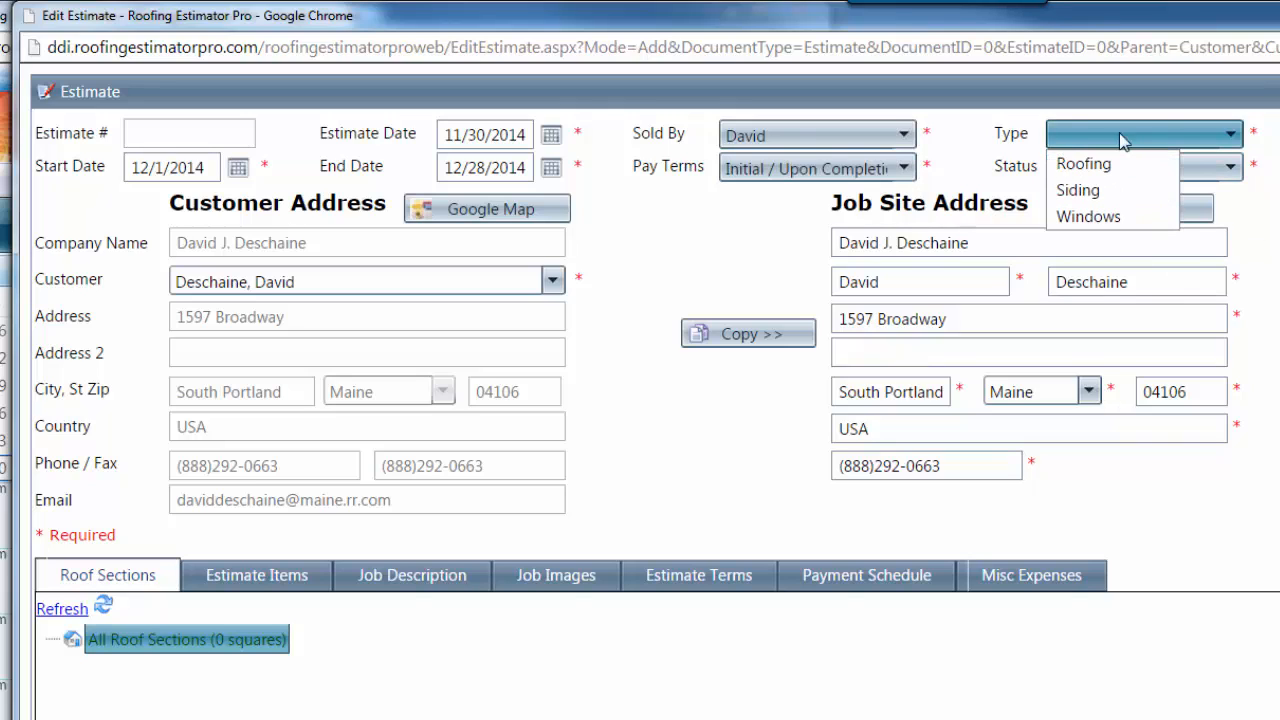
pyautogui.click(1080, 166)
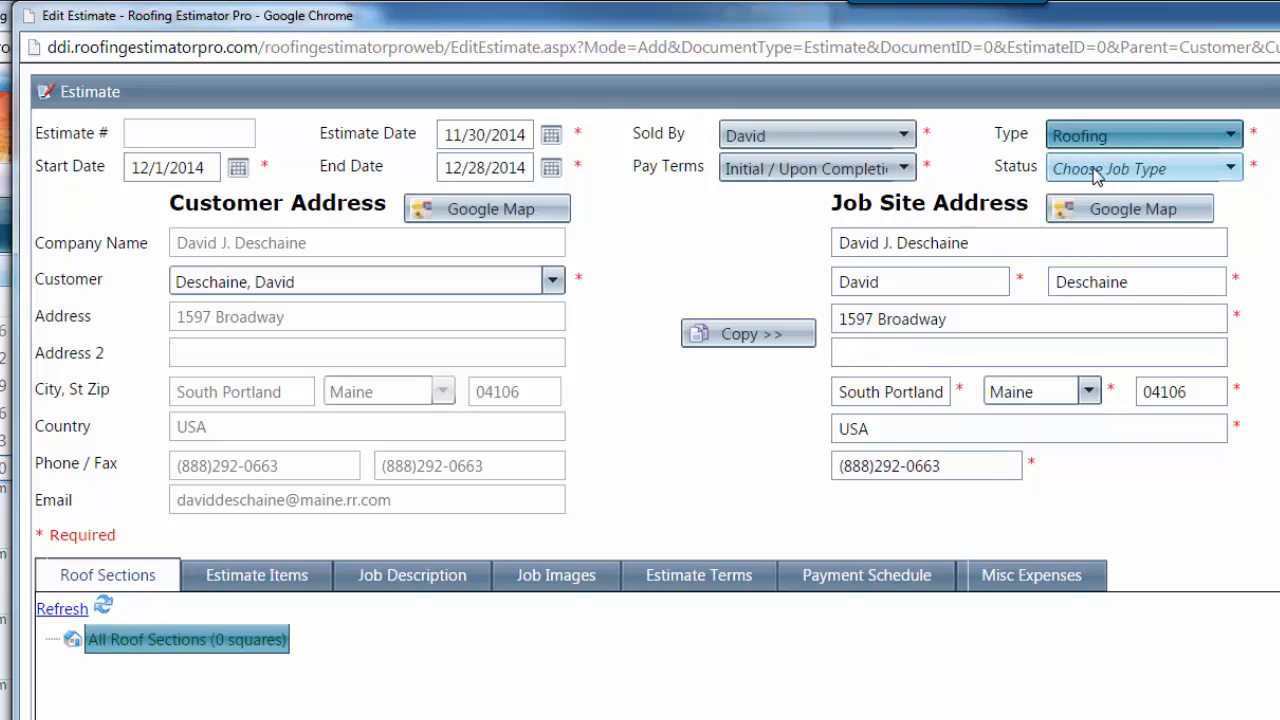
pyautogui.click(1106, 170)
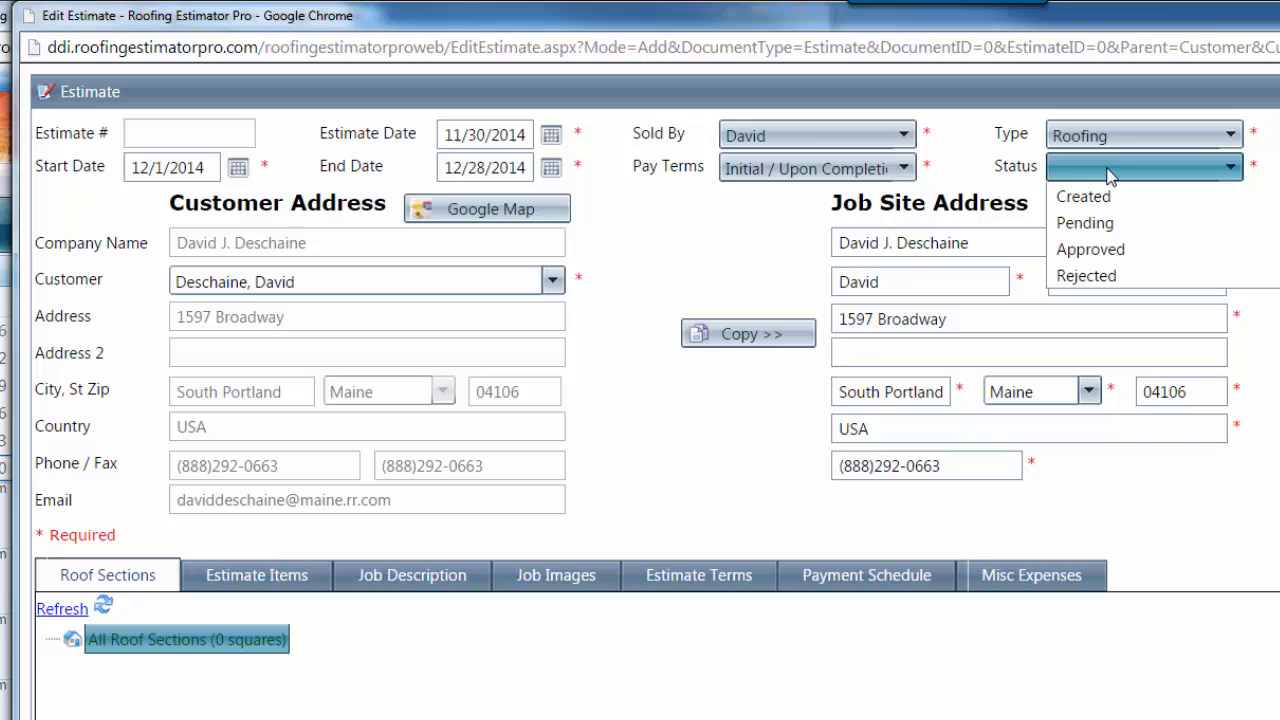
pyautogui.click(1108, 224)
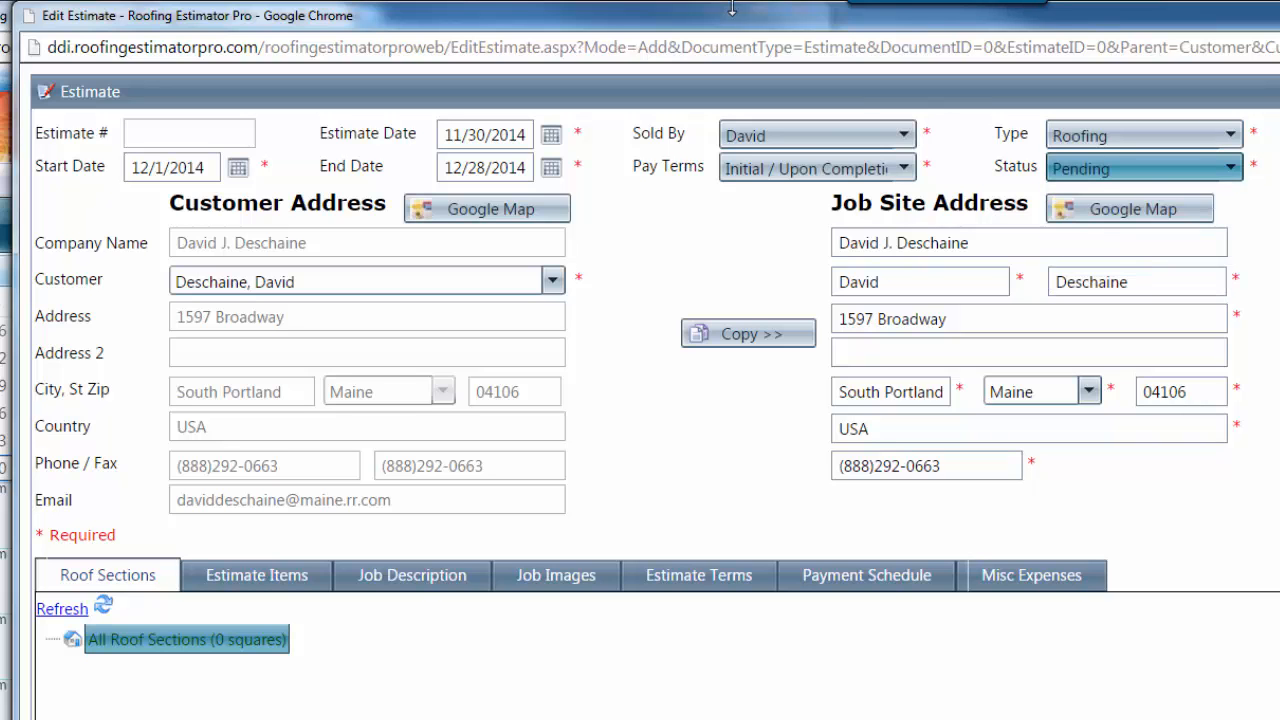
pyautogui.moveTo(686, 24); pyautogui.dragTo(984, 158)
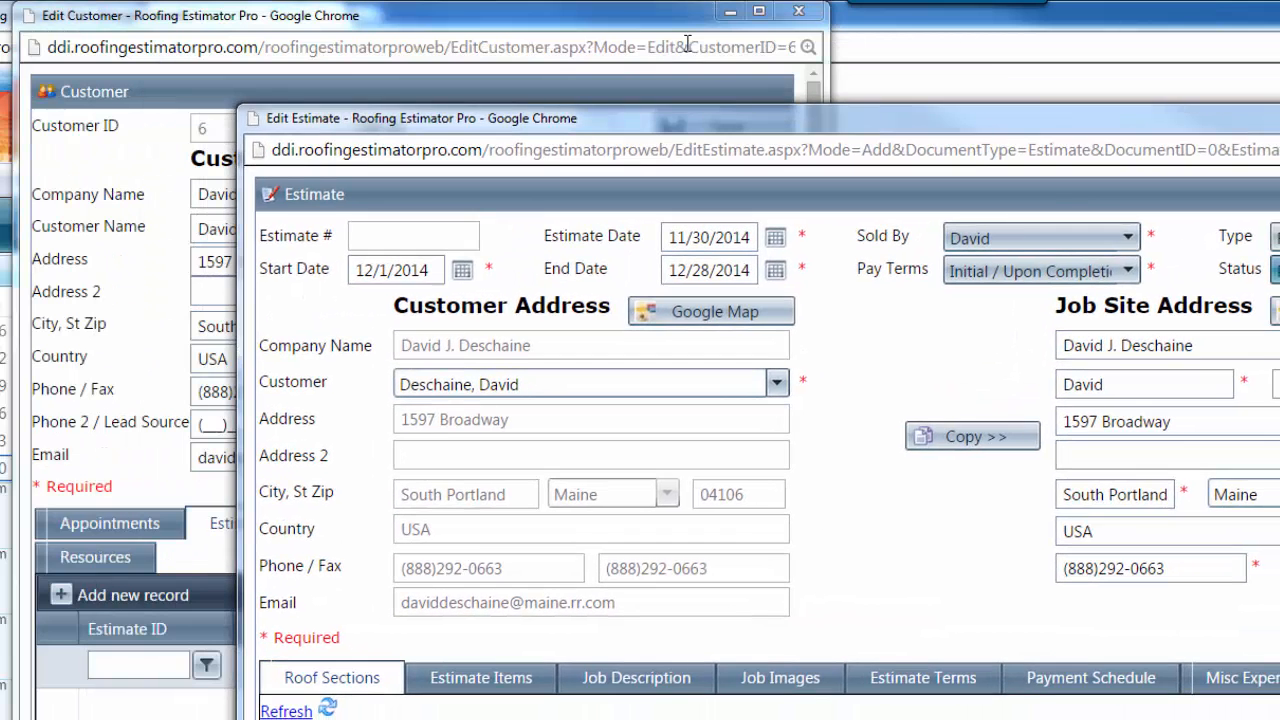
pyautogui.click(130, 230)
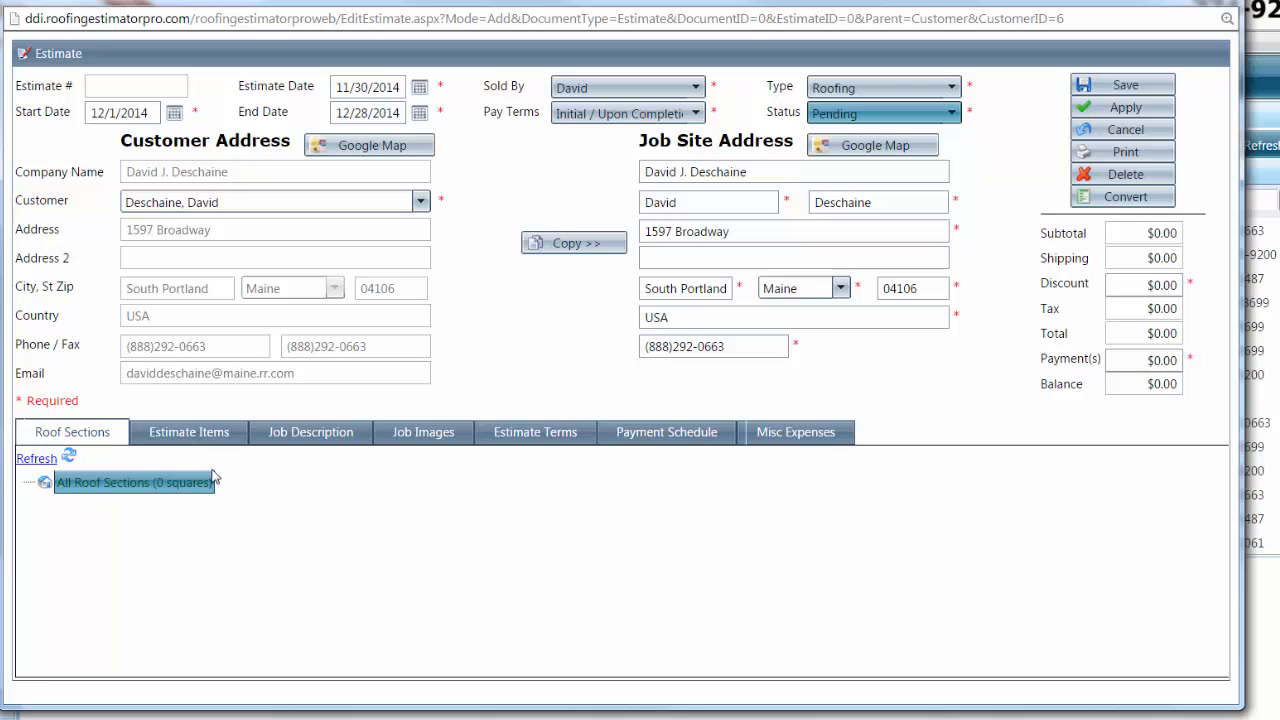
pyautogui.click(1128, 110)
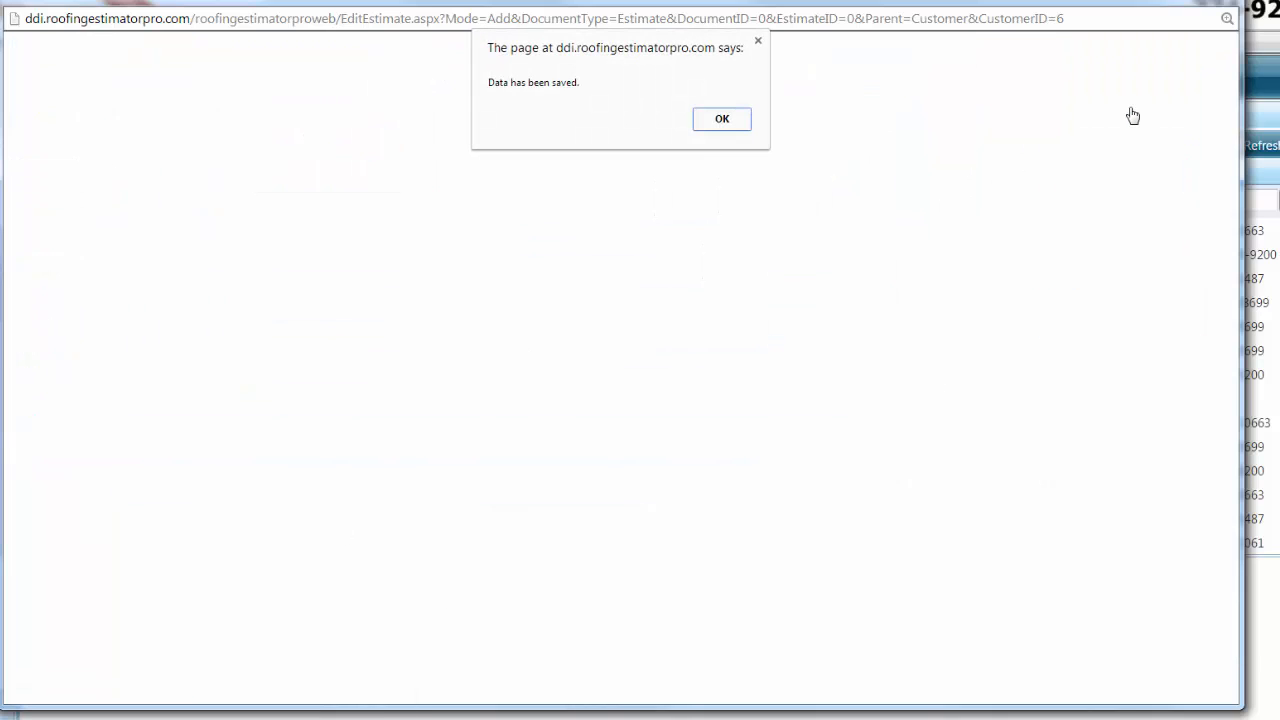
pyautogui.click(722, 119)
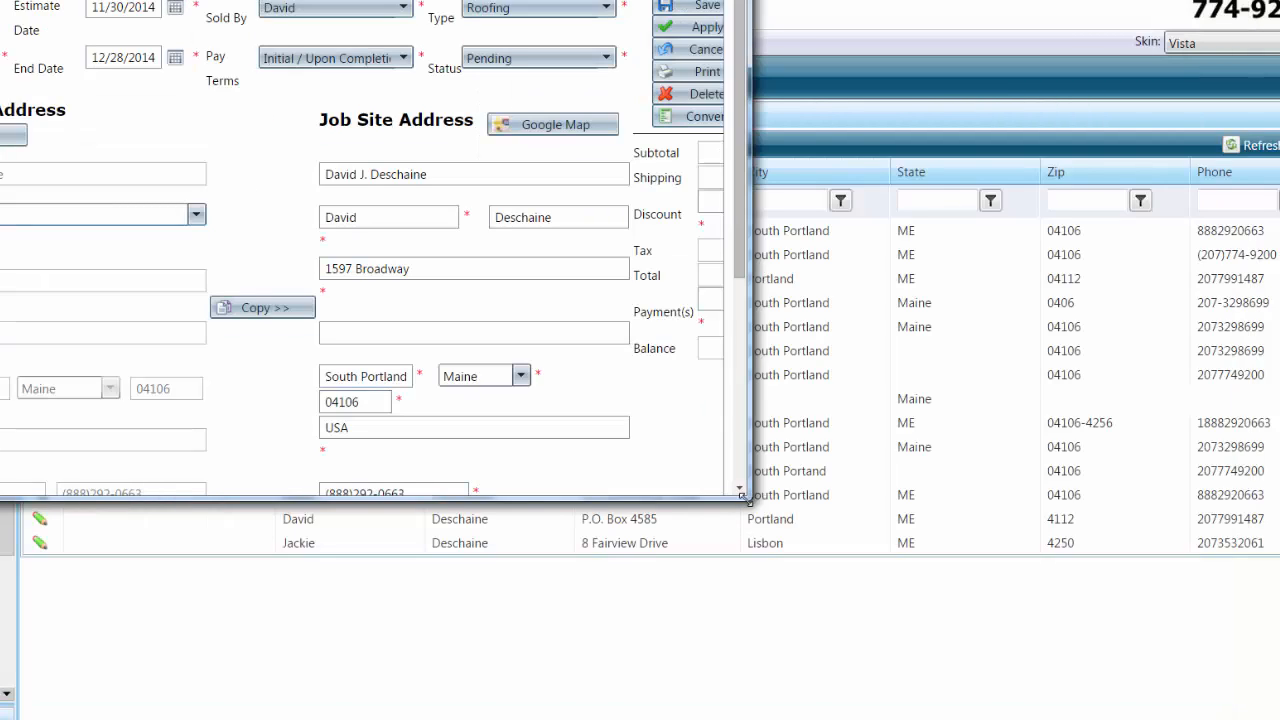
# Enlarge the estimate and review its Job Description, Job Images, Terms and Payment Schedule sections
pyautogui.moveTo(745, 510); pyautogui.dragTo(1120, 628)
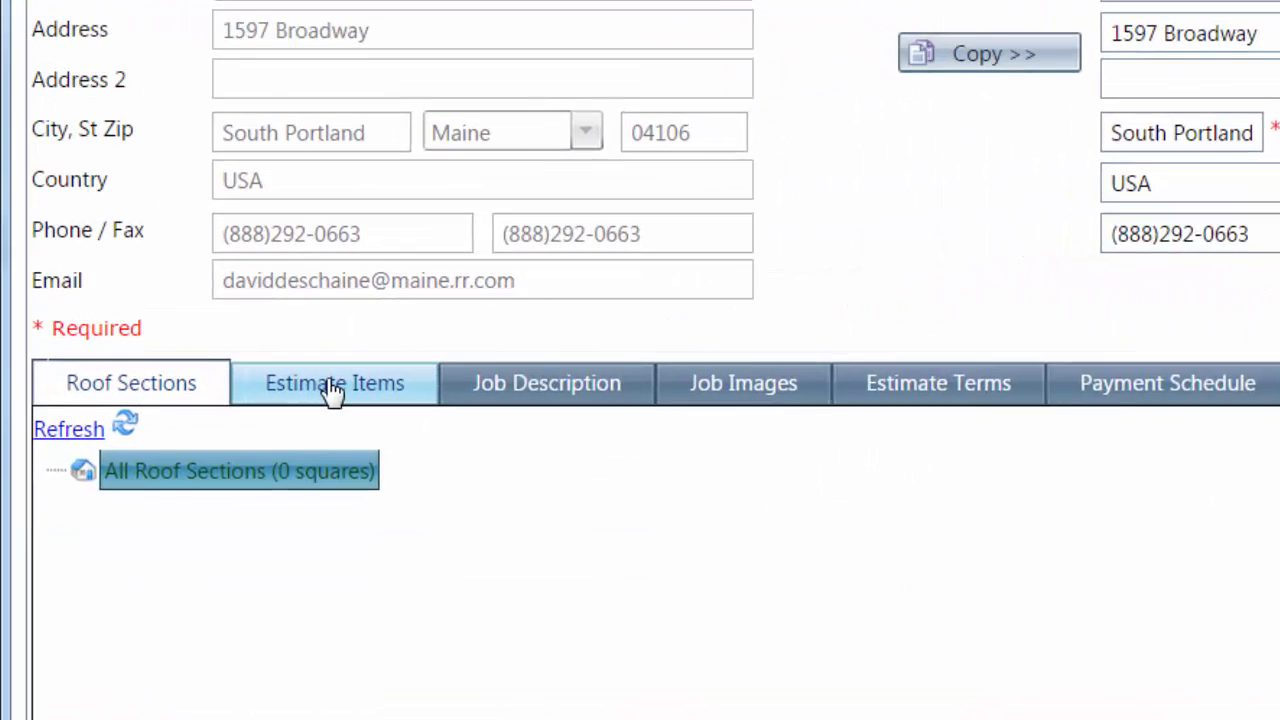
pyautogui.click(134, 366)
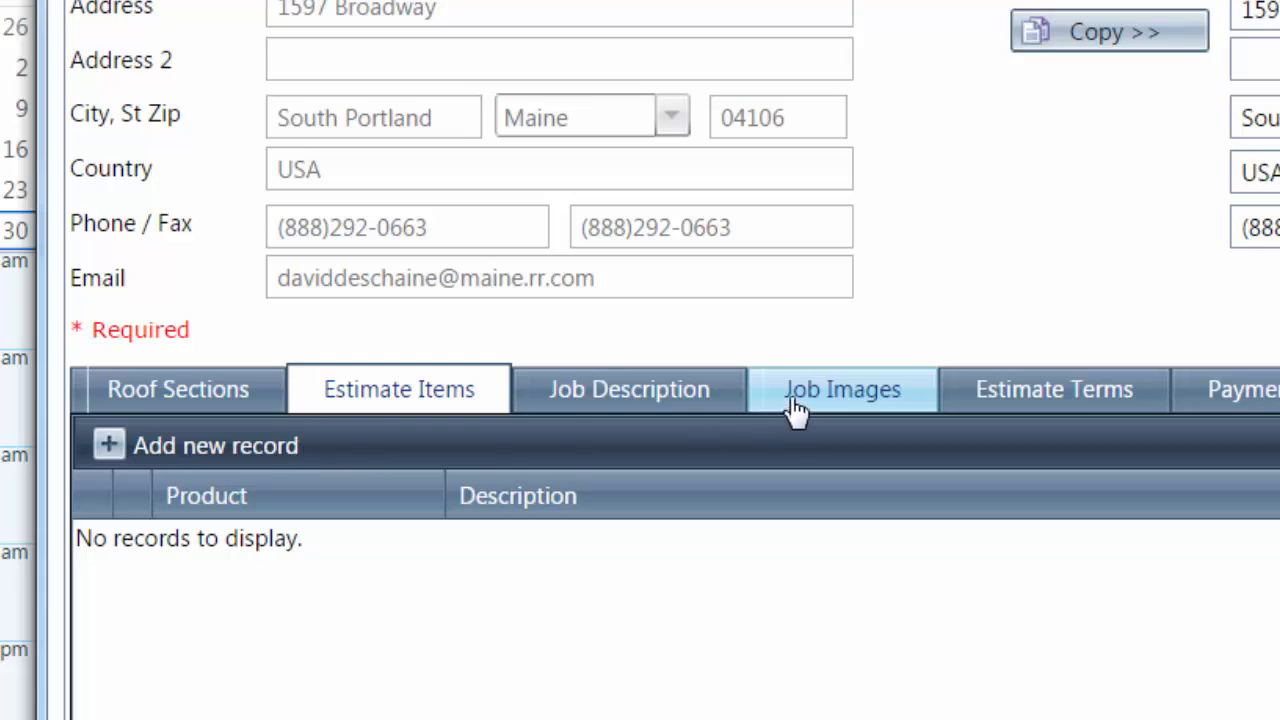
pyautogui.click(634, 397)
pyautogui.click(873, 400)
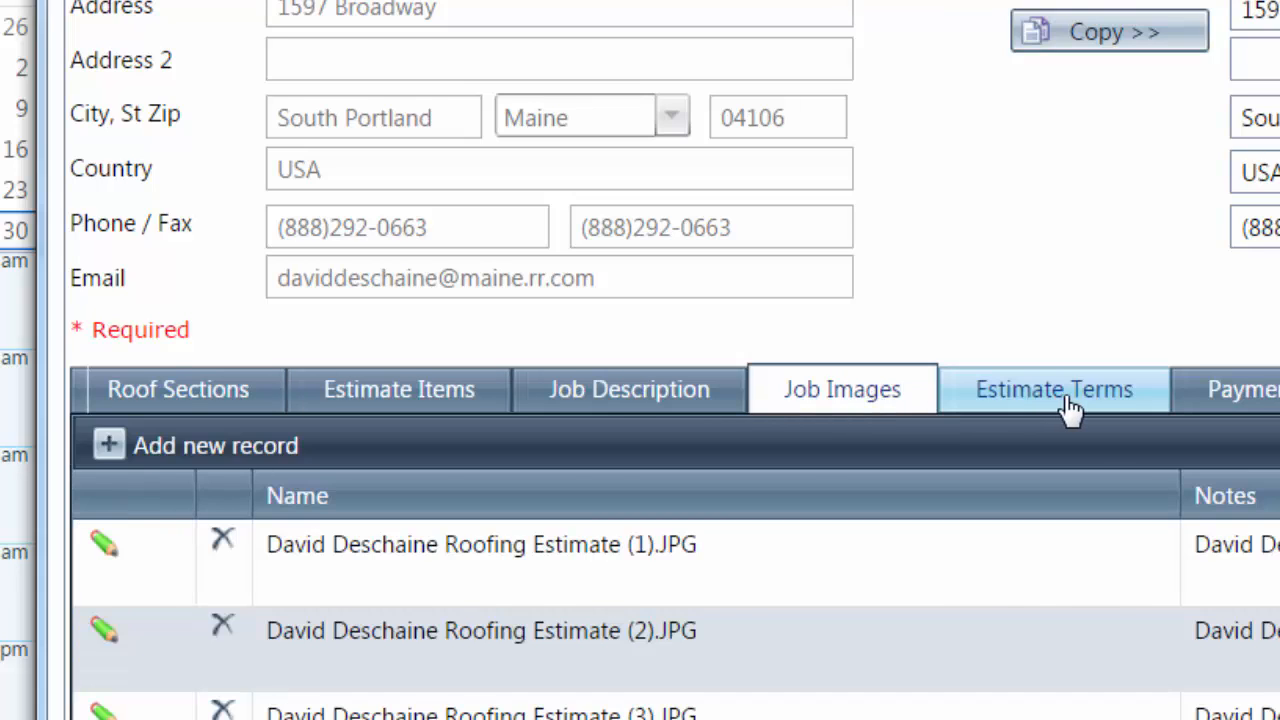
pyautogui.click(1063, 408)
pyautogui.click(840, 392)
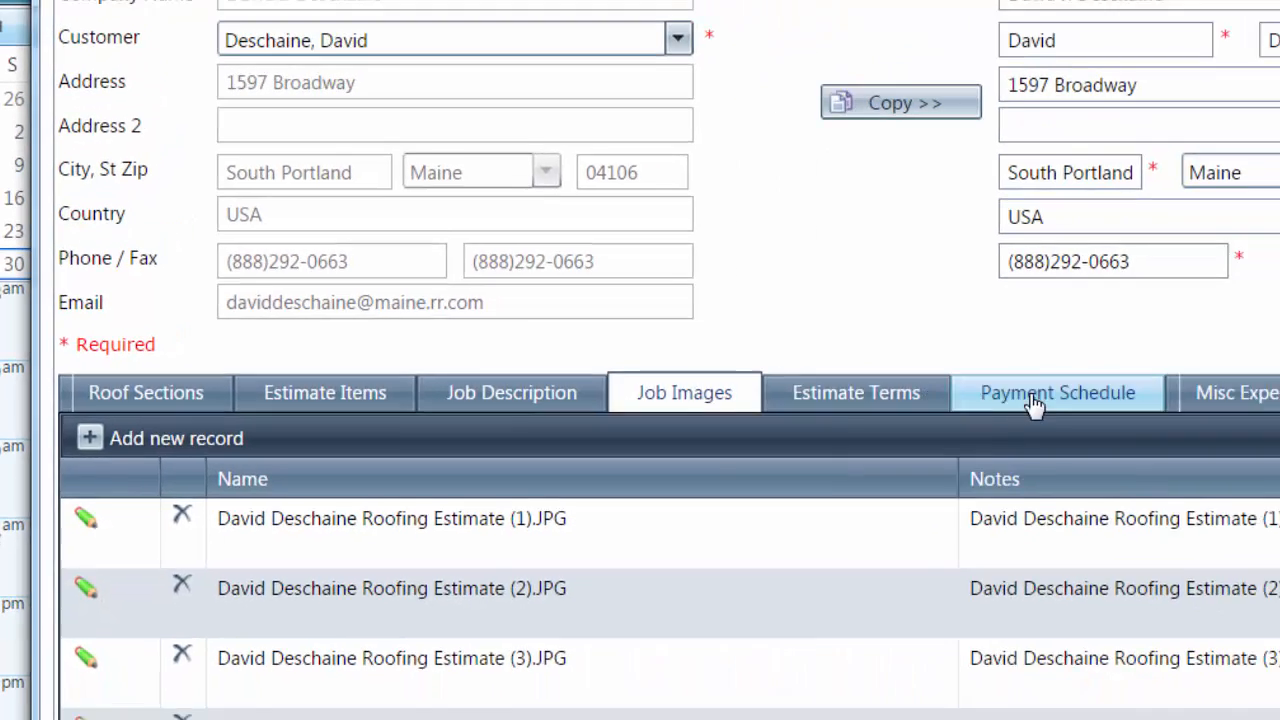
pyautogui.click(1268, 410)
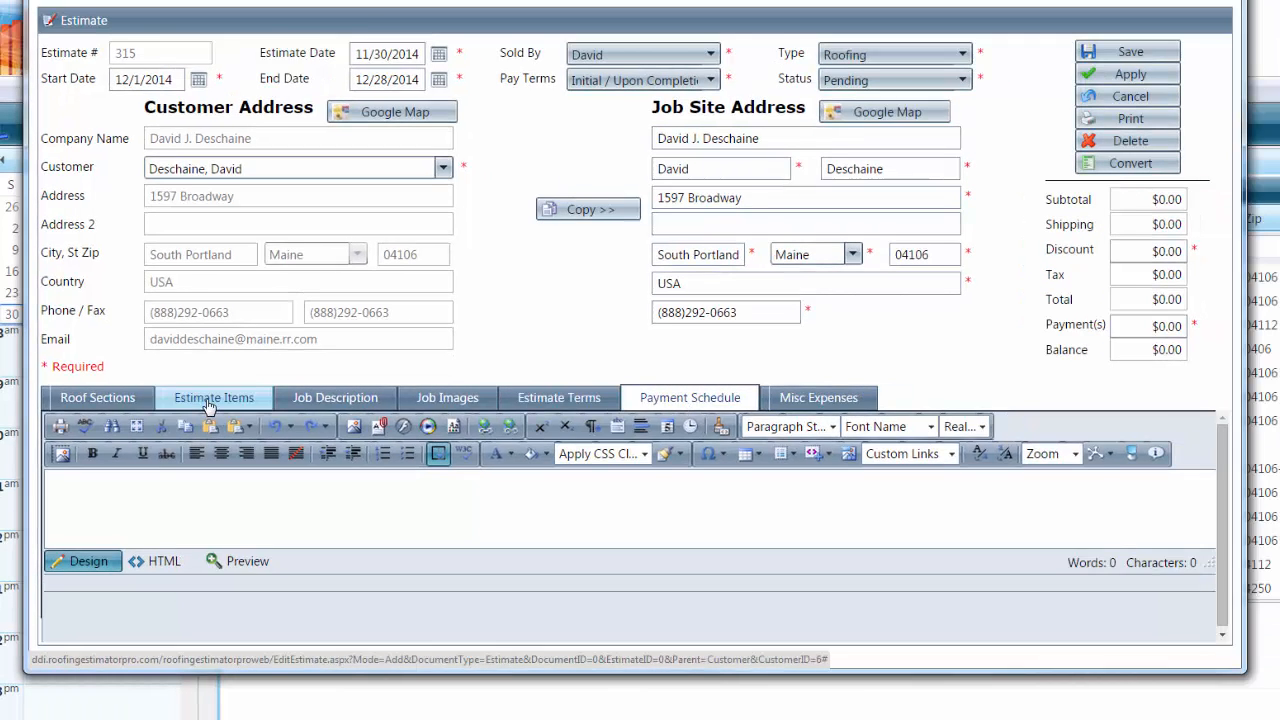
pyautogui.click(207, 401)
# Add a new line item, preview several products, and select #1 LandMark - Standard Roof
pyautogui.click(127, 432)
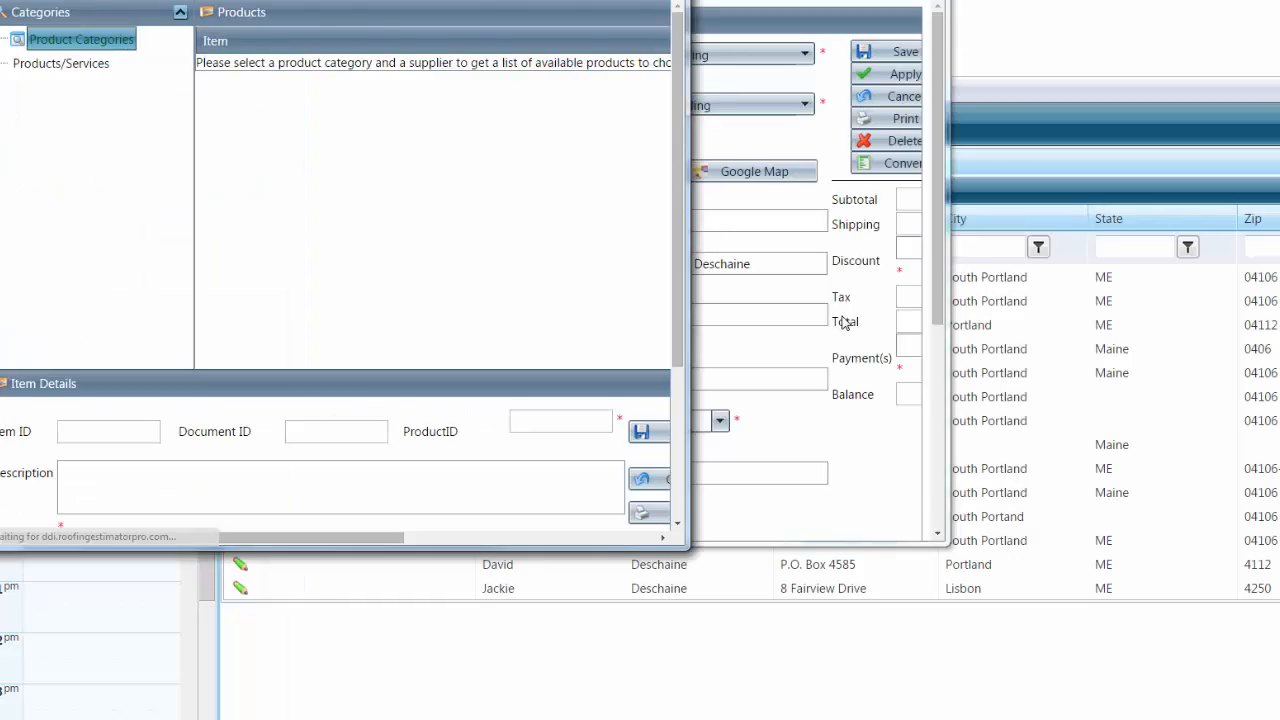
pyautogui.moveTo(685, 546); pyautogui.dragTo(1086, 719)
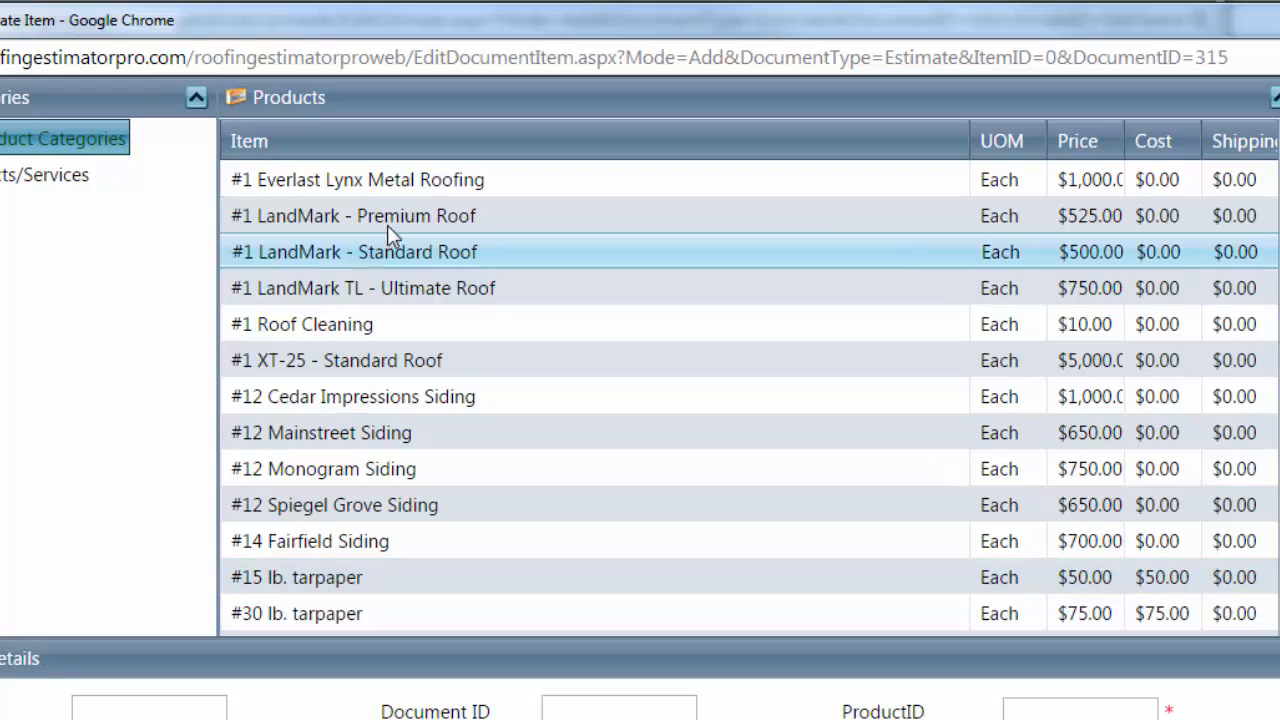
pyautogui.click(407, 181)
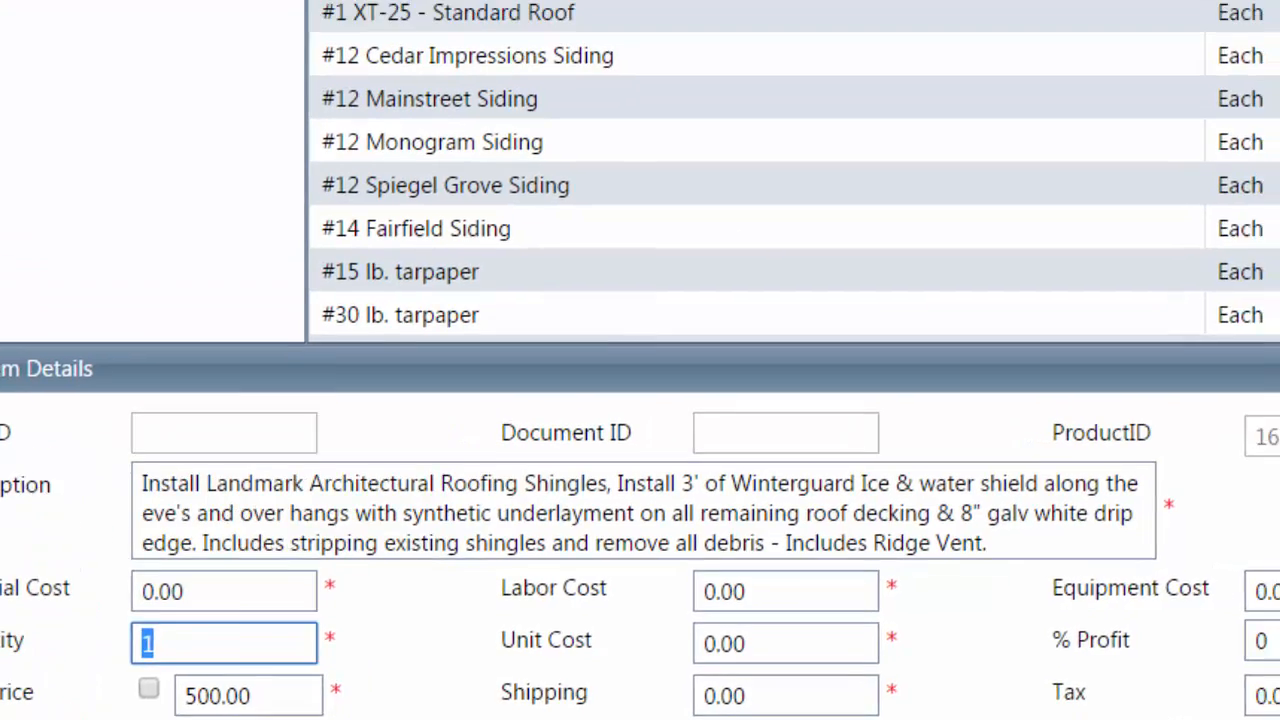
pyautogui.click(342, 229)
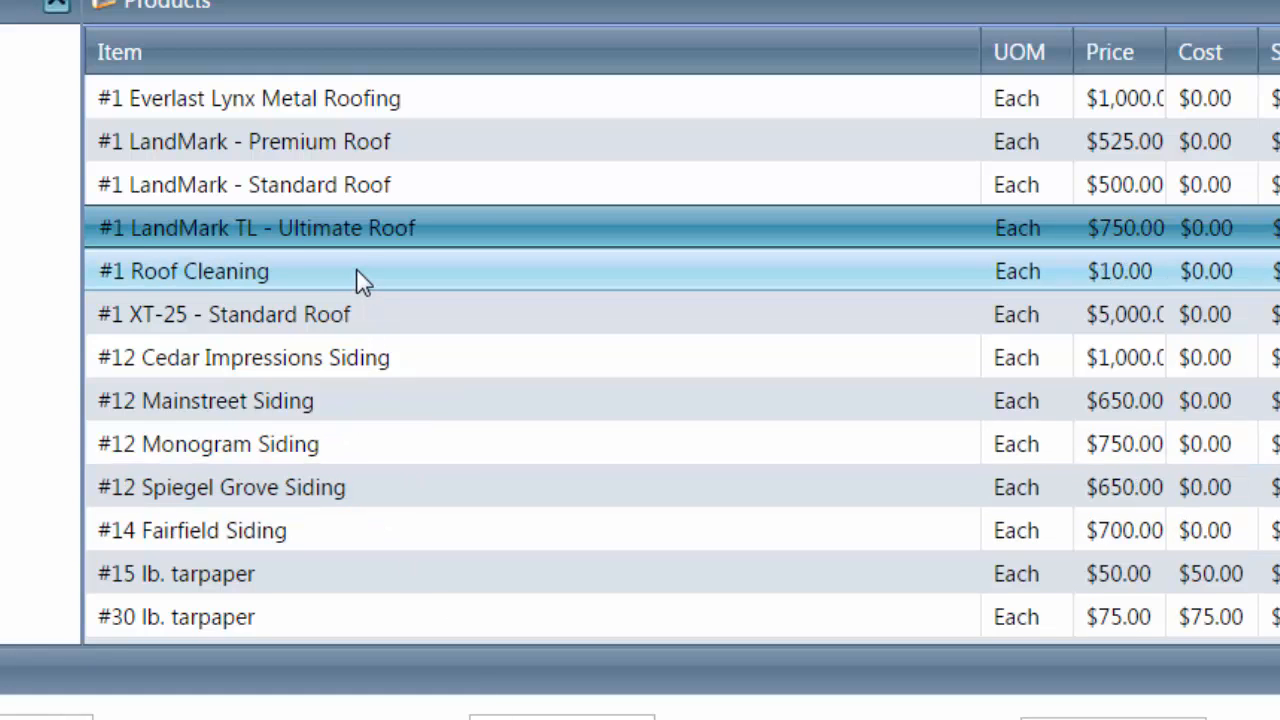
pyautogui.click(356, 270)
pyautogui.click(360, 357)
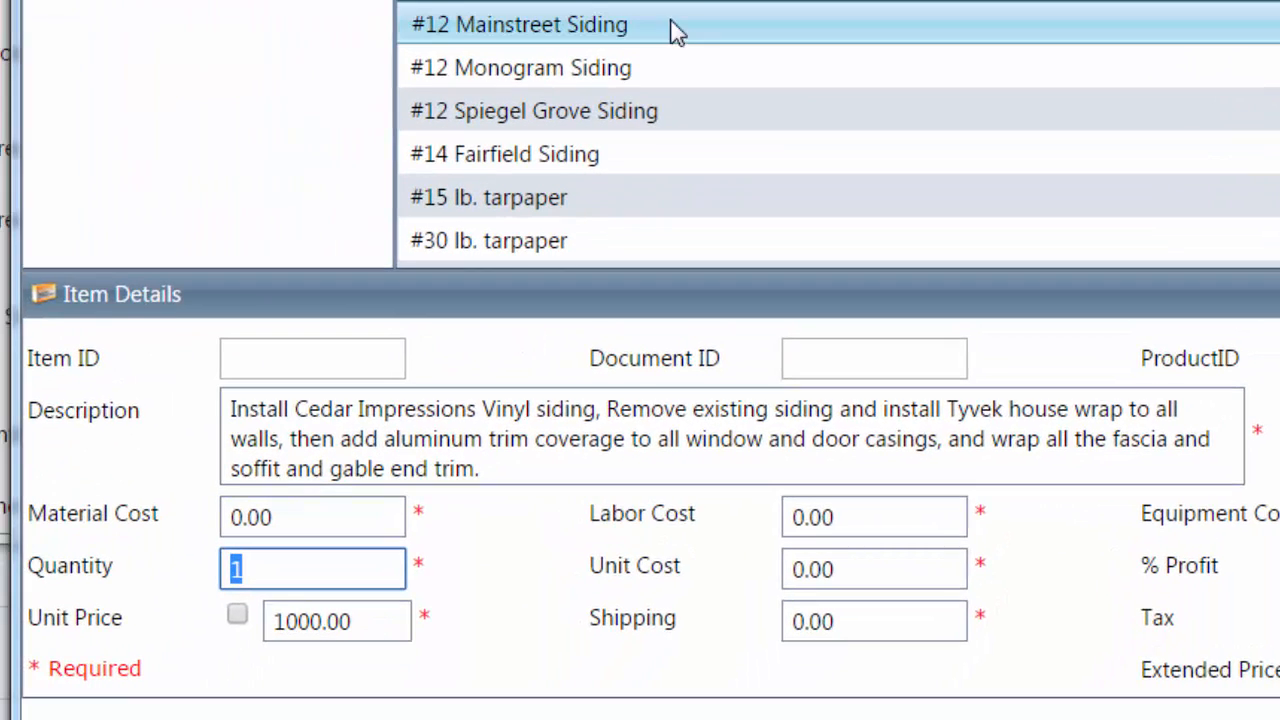
pyautogui.click(656, 30)
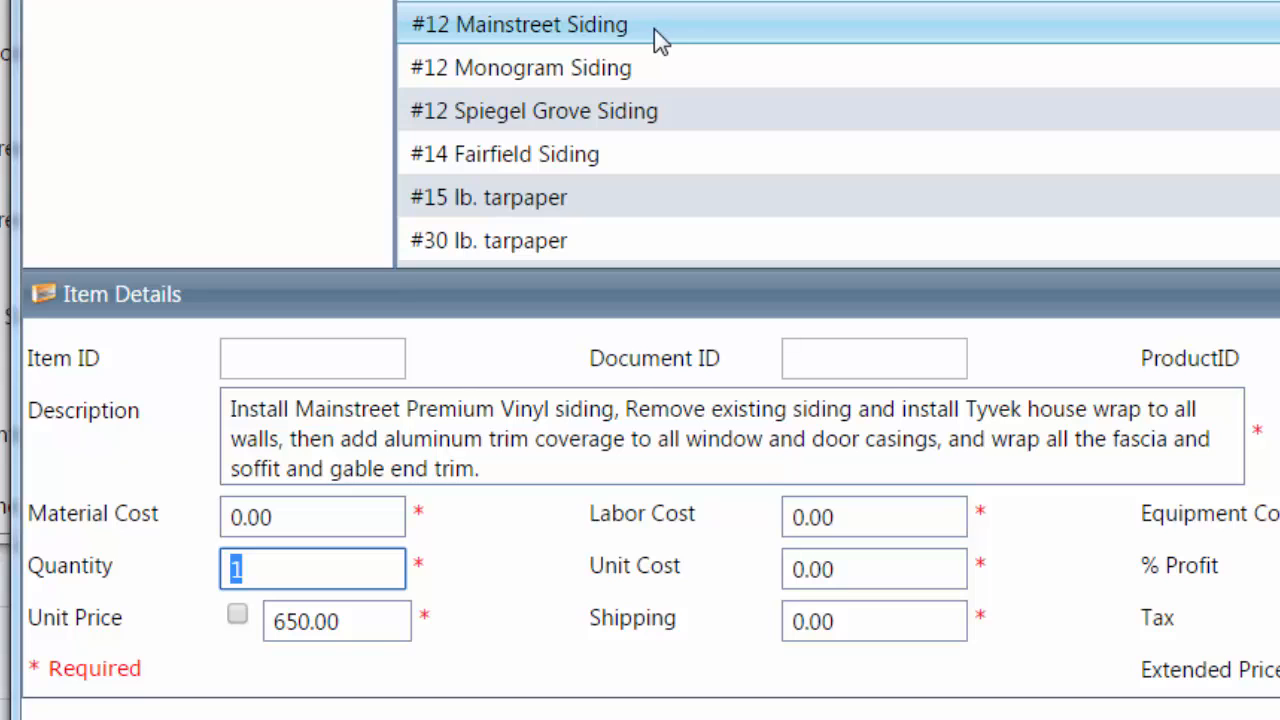
pyautogui.click(651, 76)
pyautogui.click(672, 108)
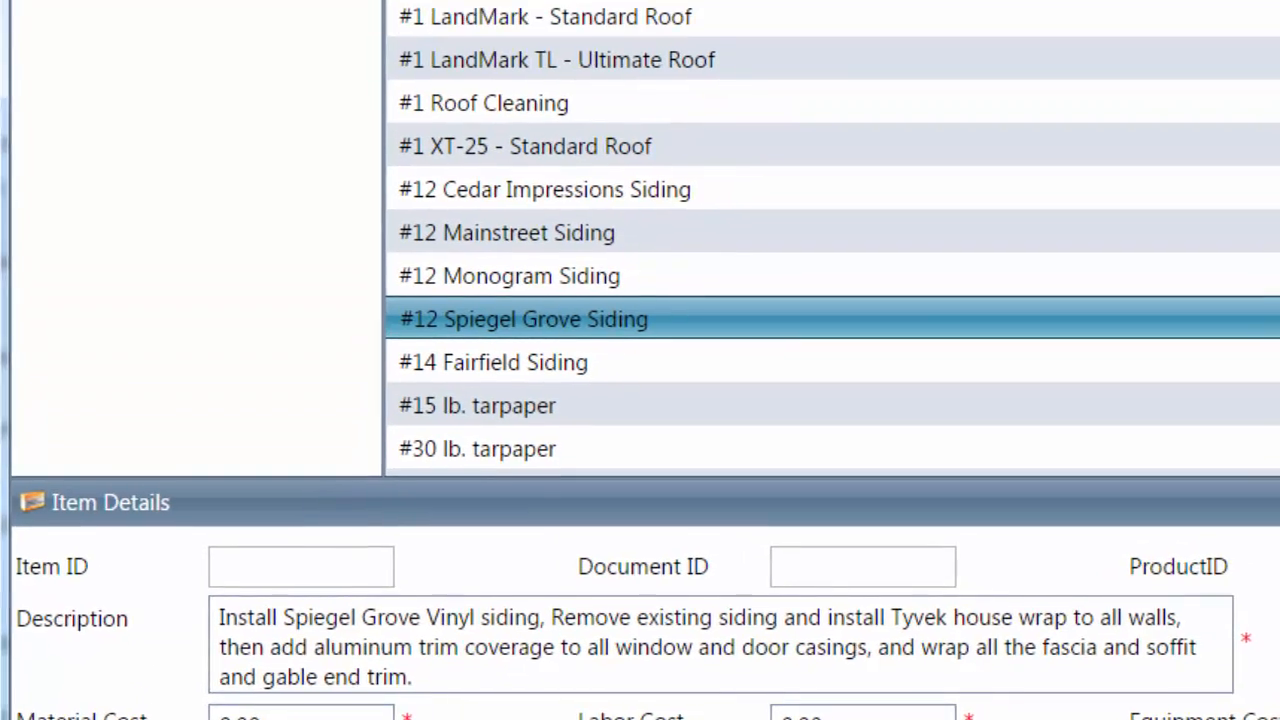
pyautogui.click(668, 22)
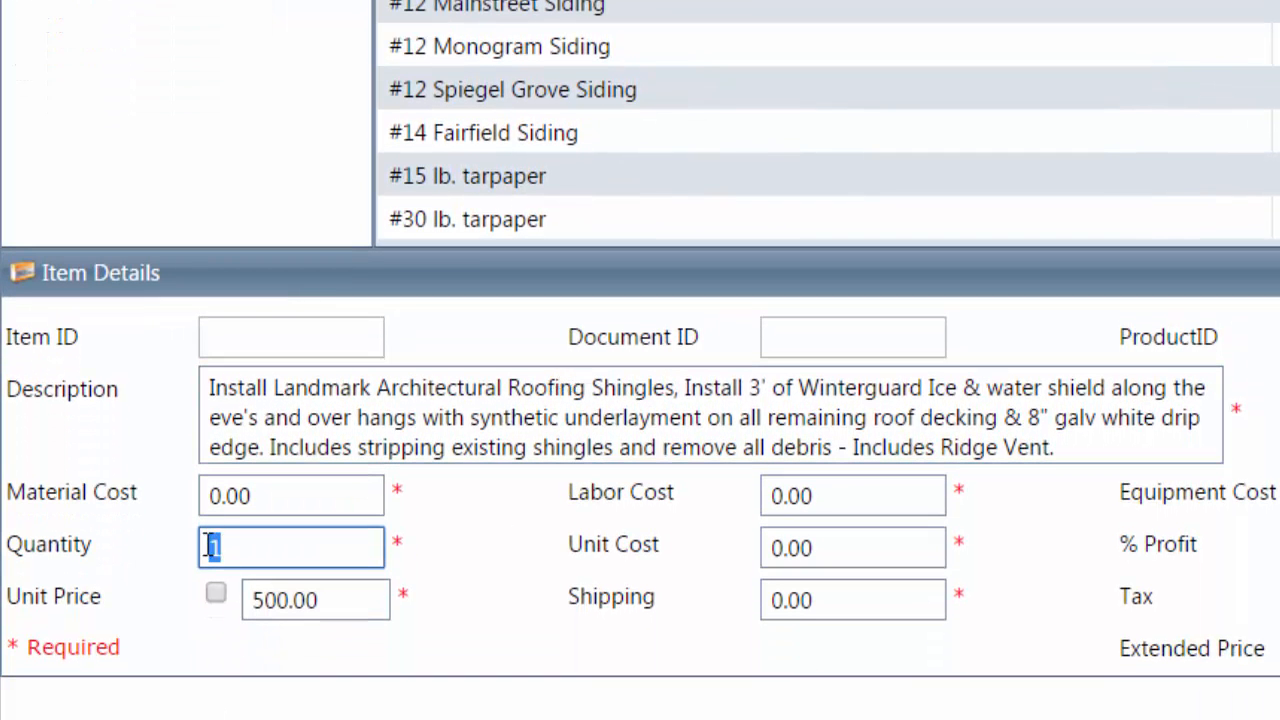
# Set the item quantity to 1 and override the unit price to 12500
pyautogui.doubleClick(259, 545)
pyautogui.write('1')
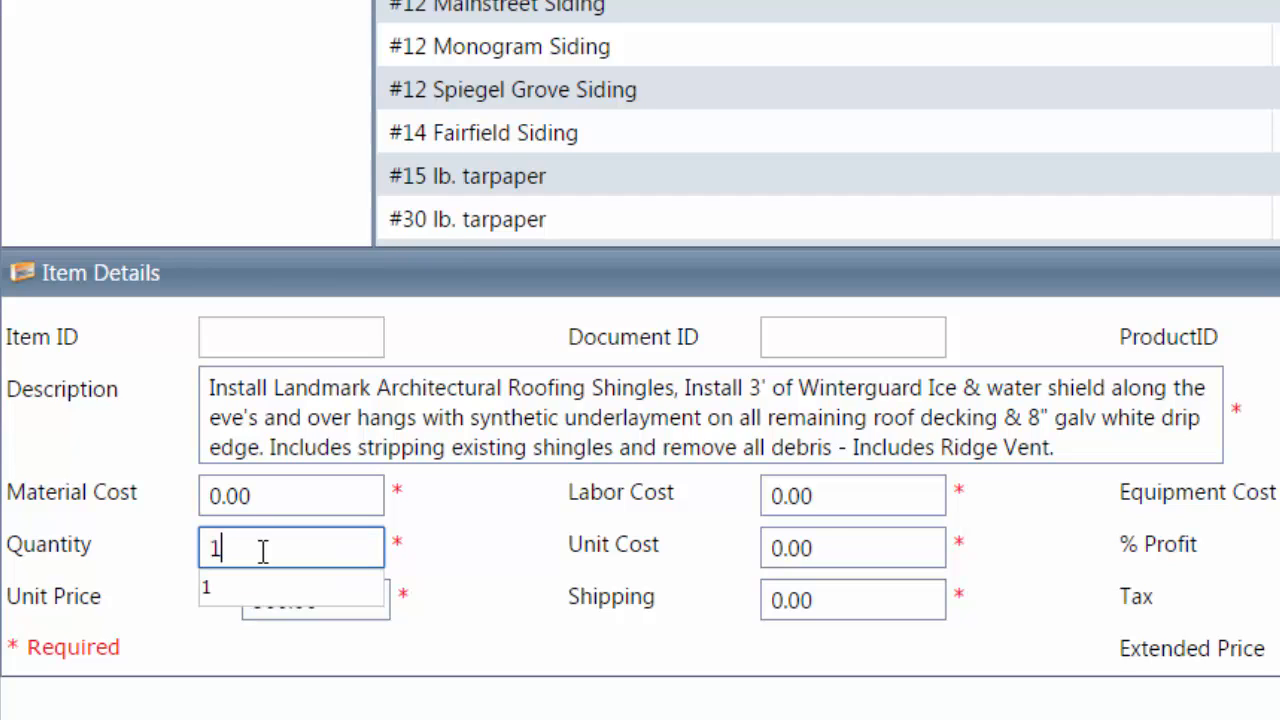
pyautogui.click(494, 577)
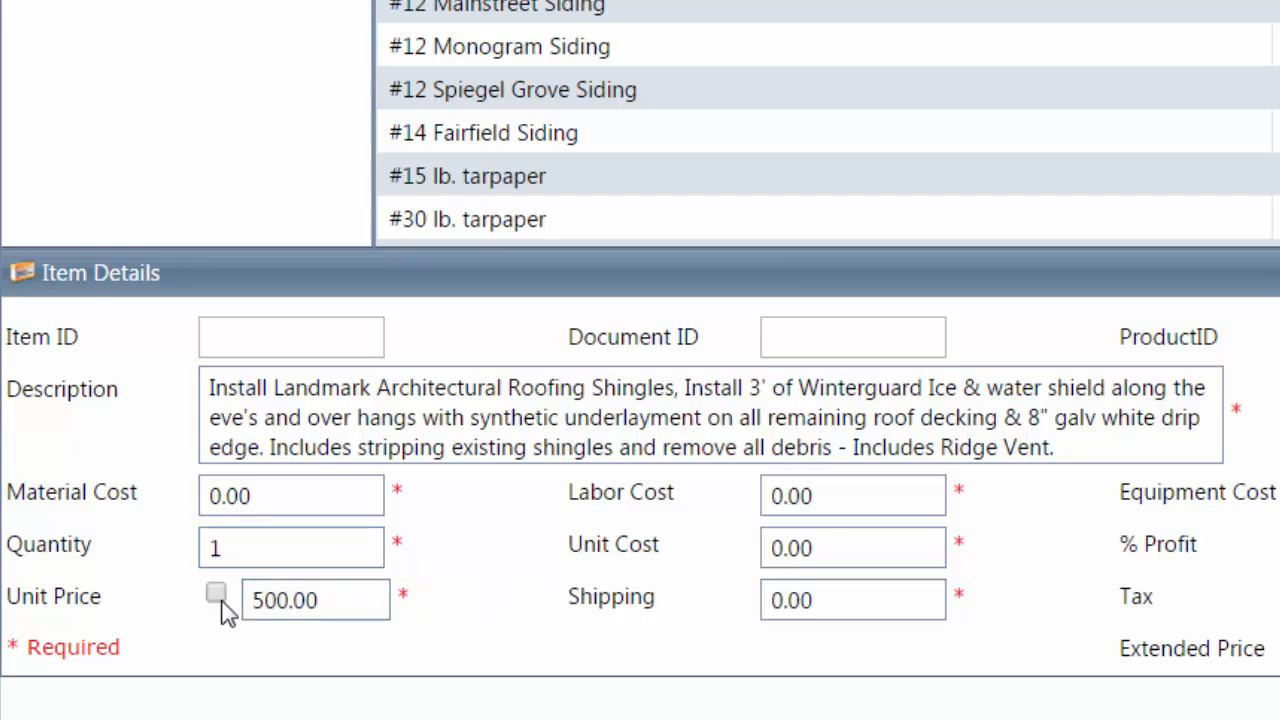
pyautogui.click(214, 594)
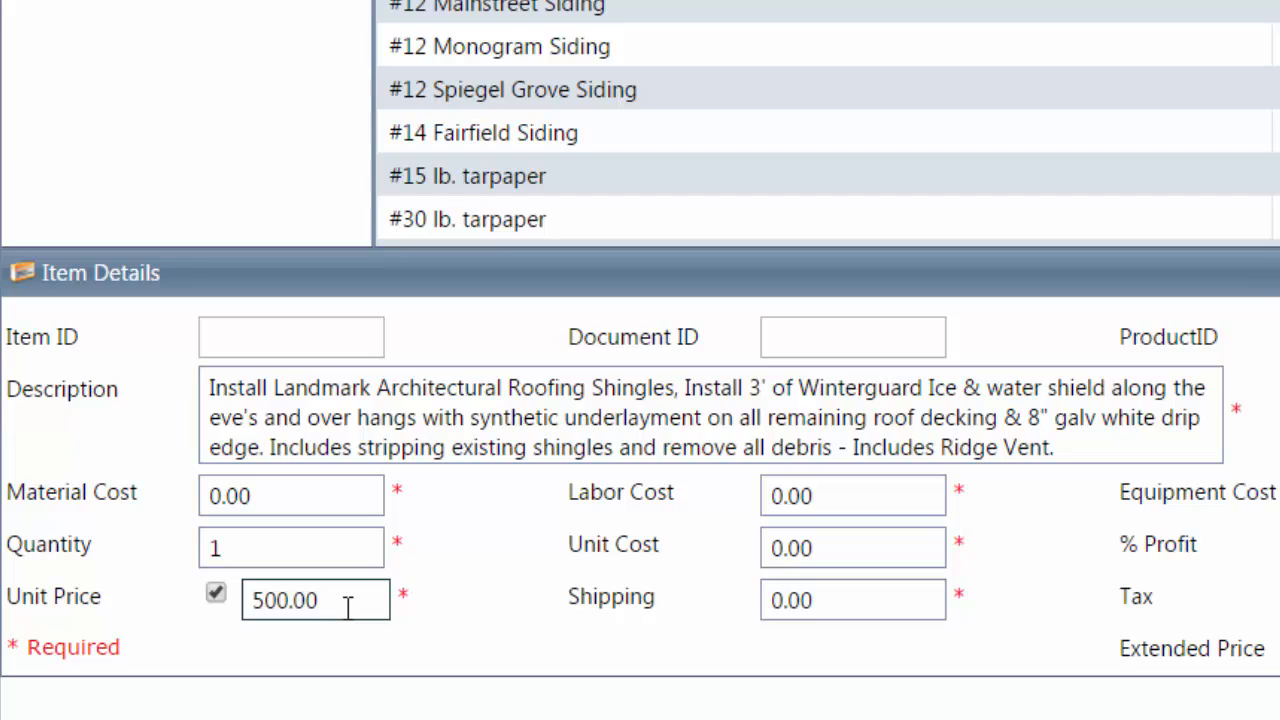
pyautogui.doubleClick(323, 603)
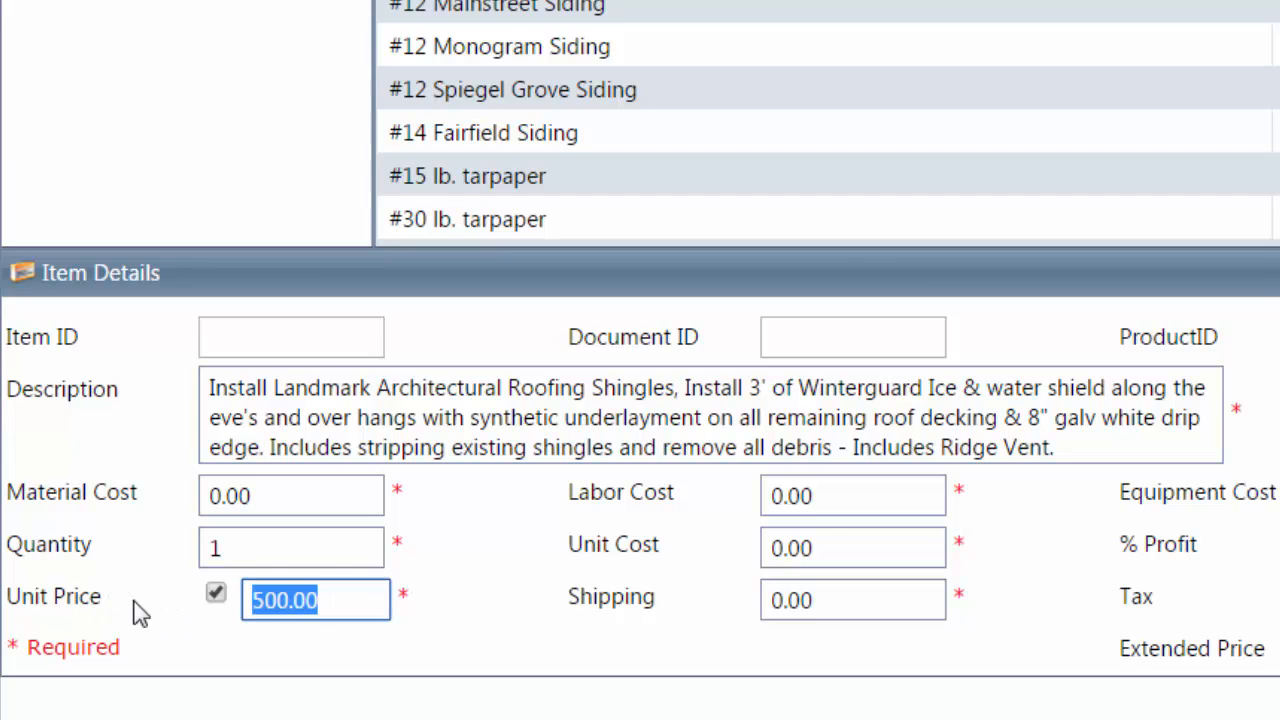
pyautogui.write('12500')
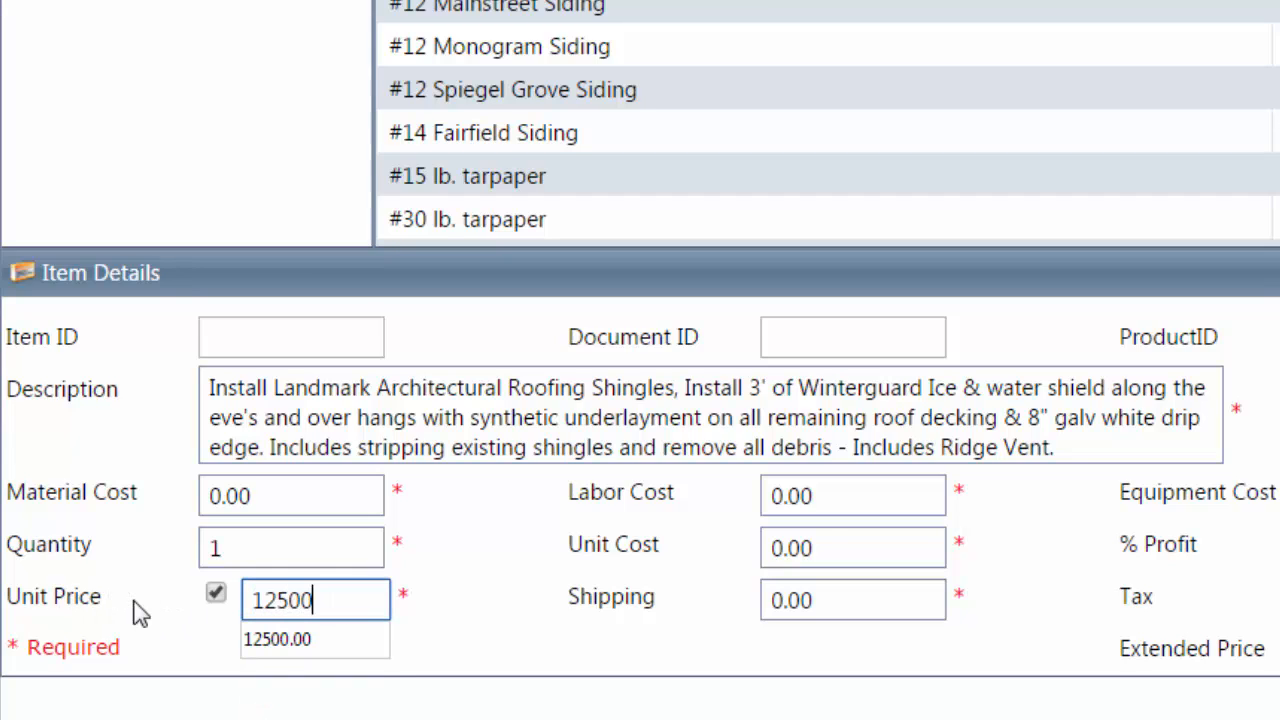
pyautogui.press('Tab')
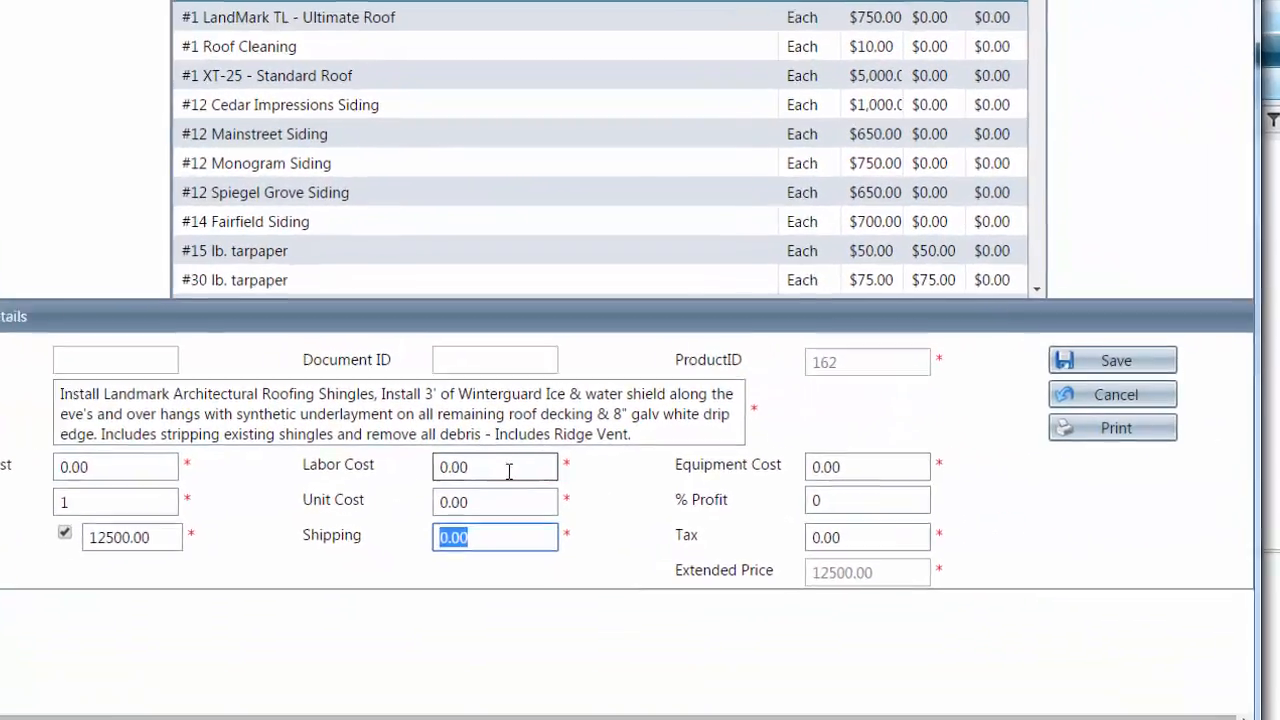
# Review labor, unit cost, tax, profit and equipment entries, then save the roofing line item
pyautogui.click(508, 470)
pyautogui.click(513, 502)
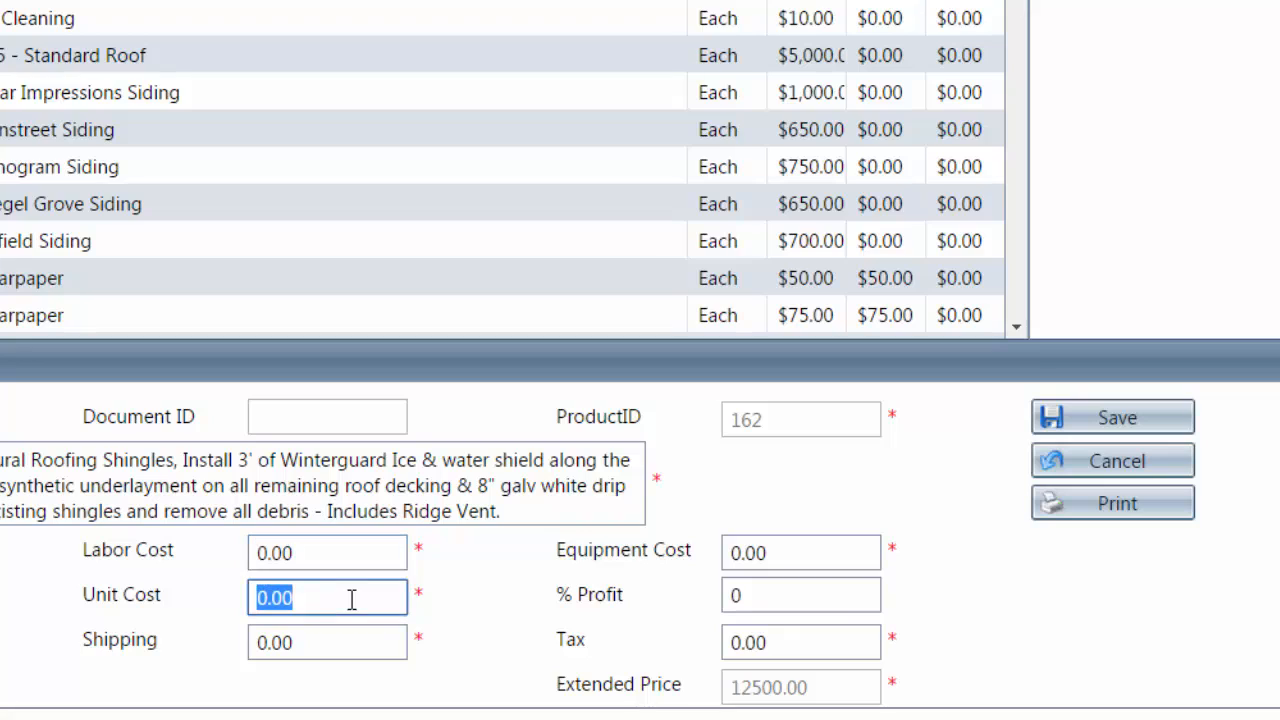
pyautogui.click(821, 646)
pyautogui.click(805, 597)
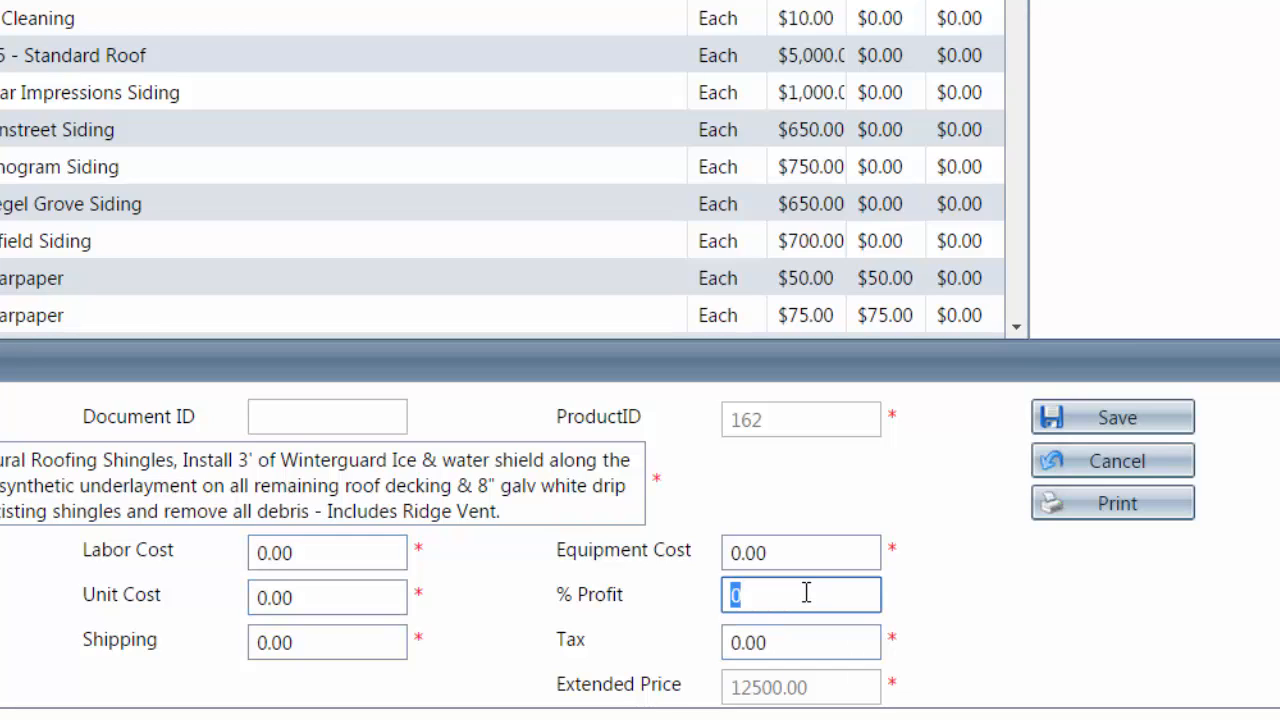
pyautogui.click(808, 558)
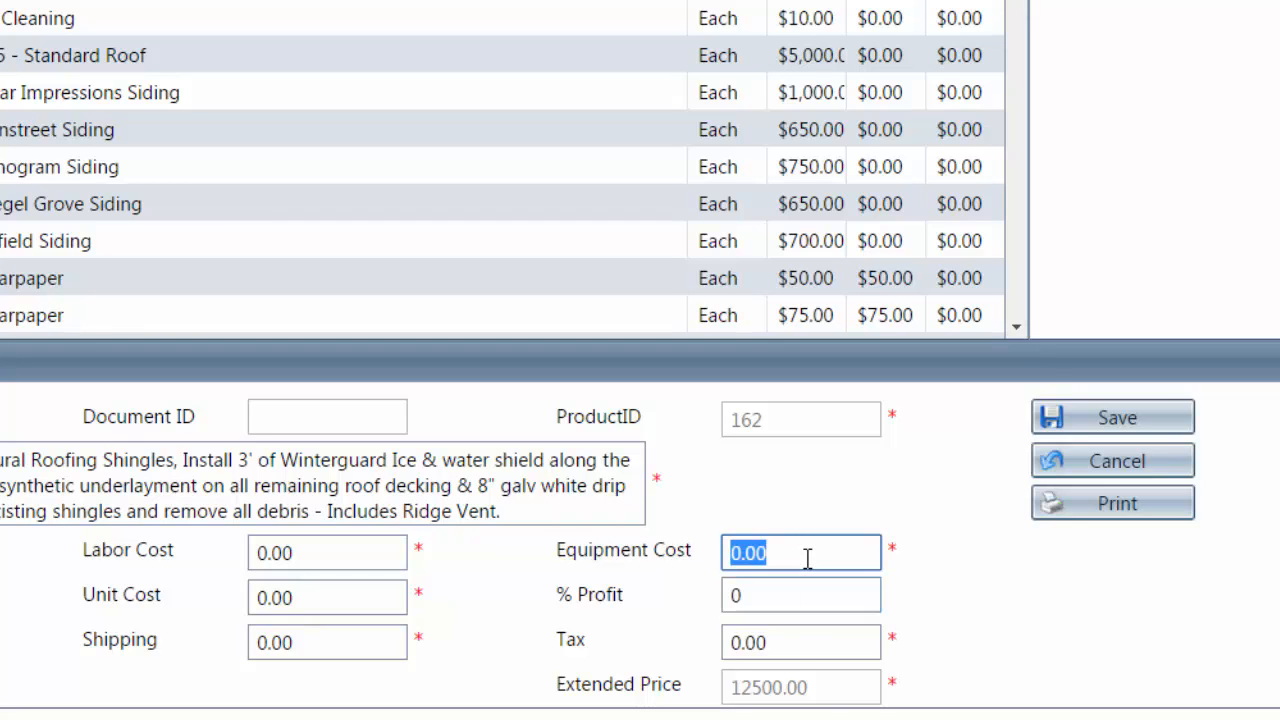
pyautogui.click(1086, 427)
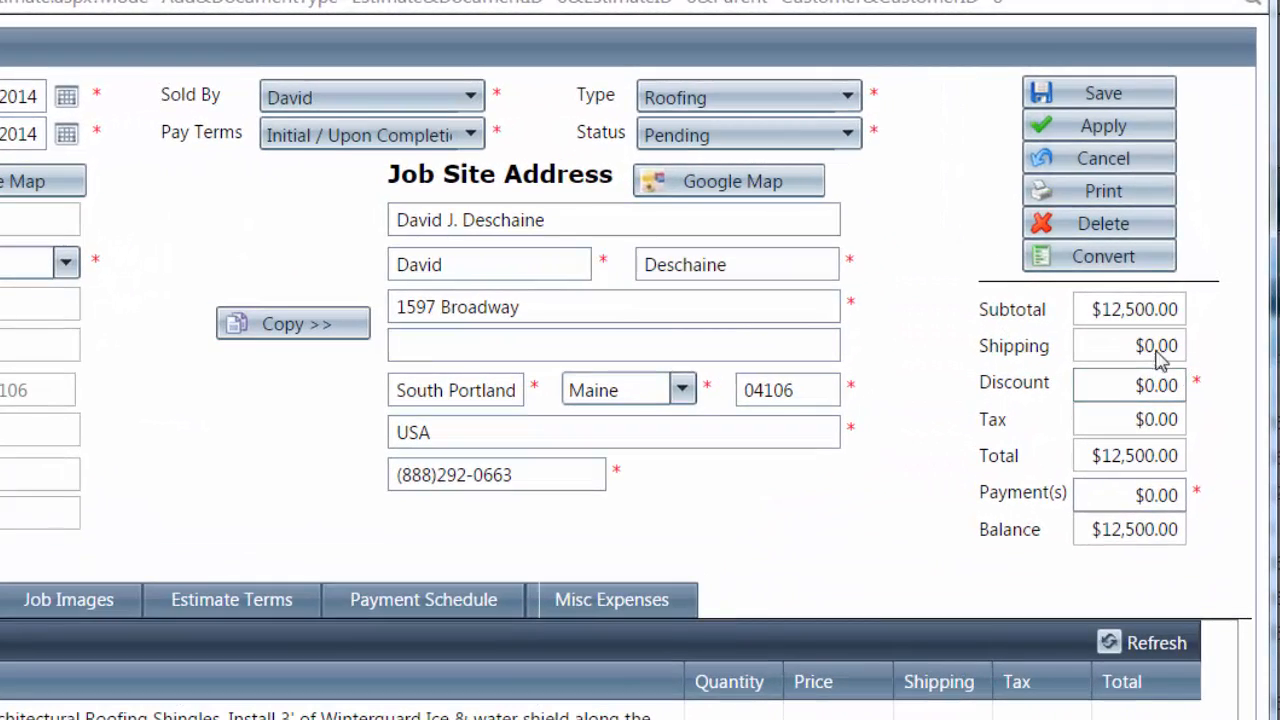
# Leave the estimate's Discount and Payment(s) amounts at $0.00
pyautogui.click(1136, 384)
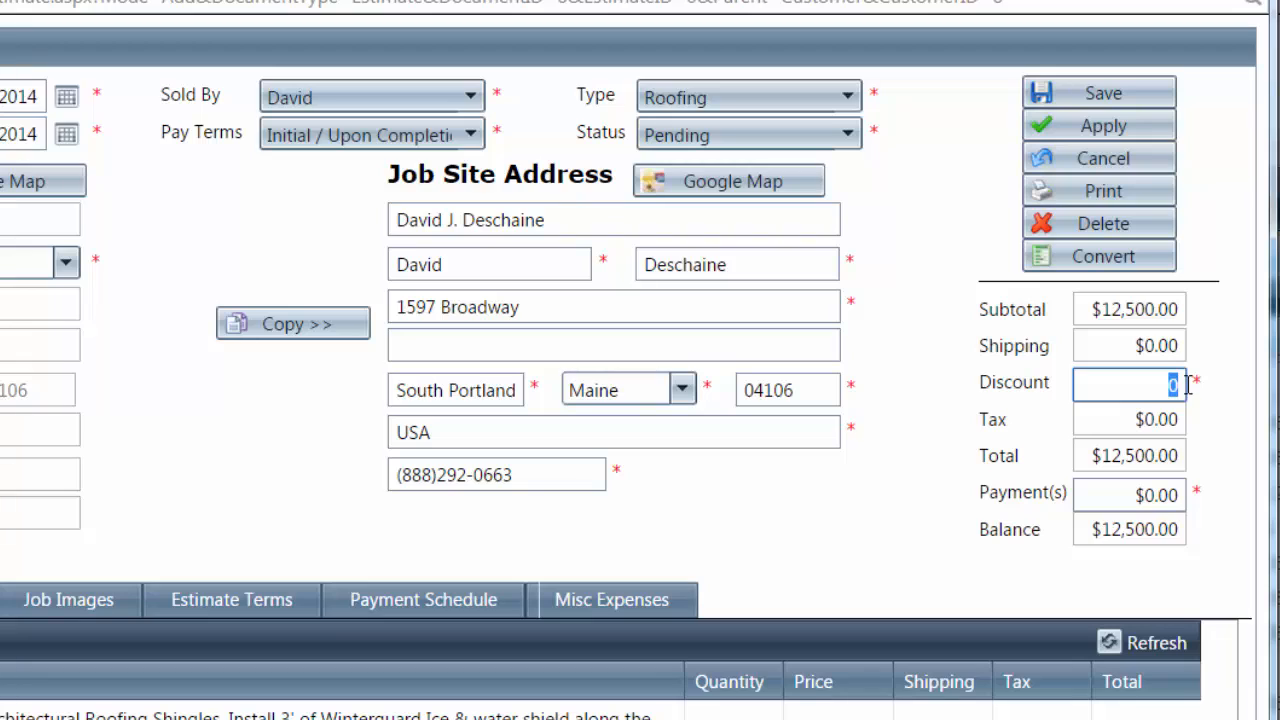
pyautogui.click(1211, 440)
pyautogui.click(1155, 497)
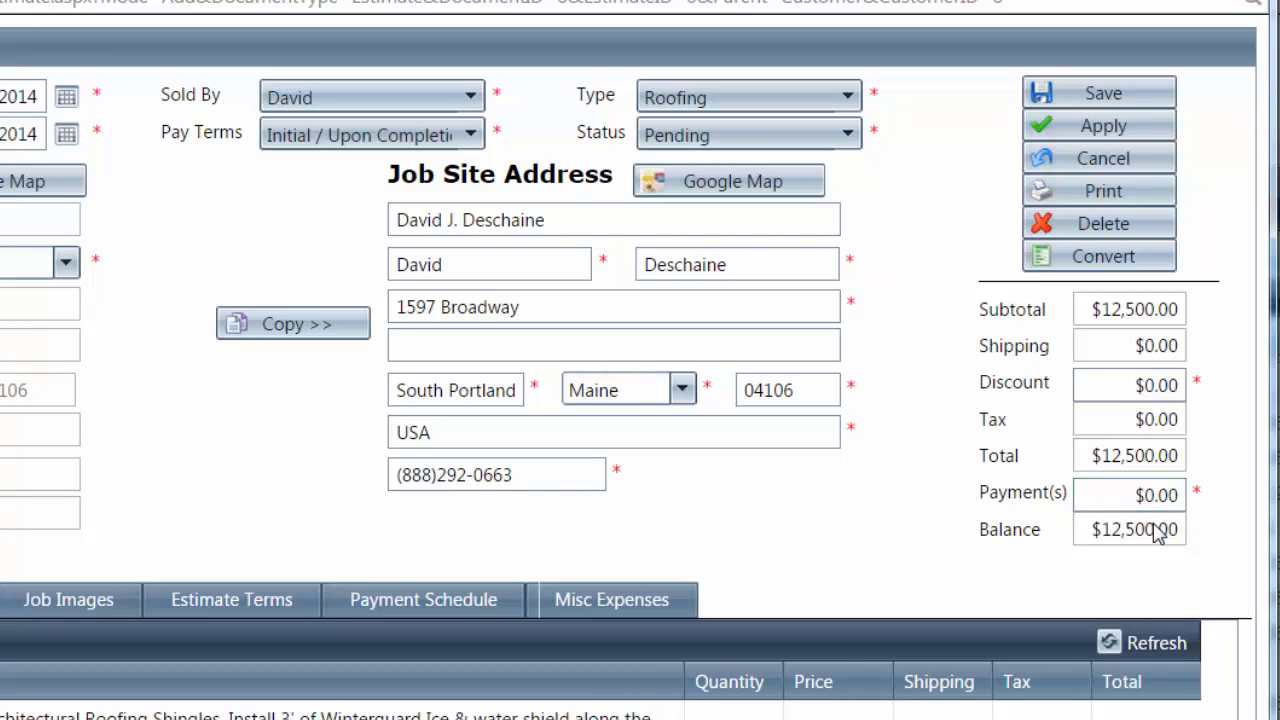
pyautogui.moveTo(1130, 494); pyautogui.dragTo(1203, 489)
pyautogui.click(1205, 520)
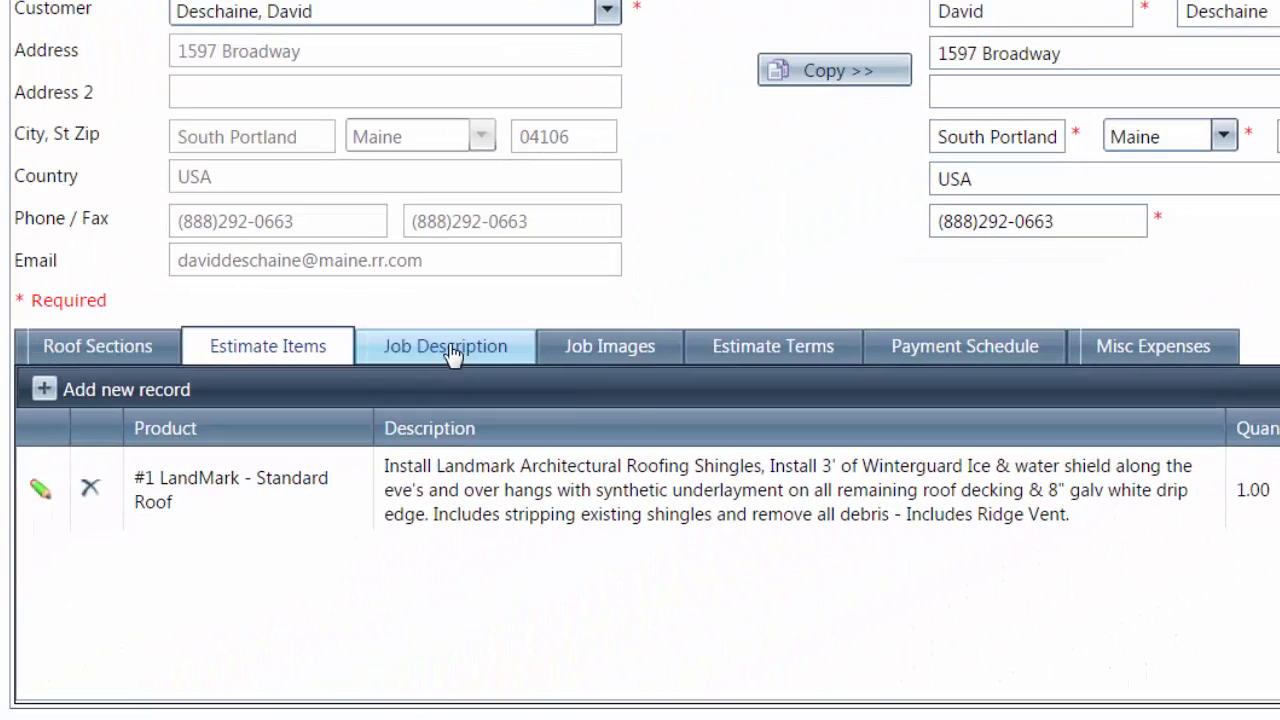
# Write the job description 'Complete Roof Installation - Landmark (Pewterwood) shingles' and view the Estimate Terms
pyautogui.click(449, 350)
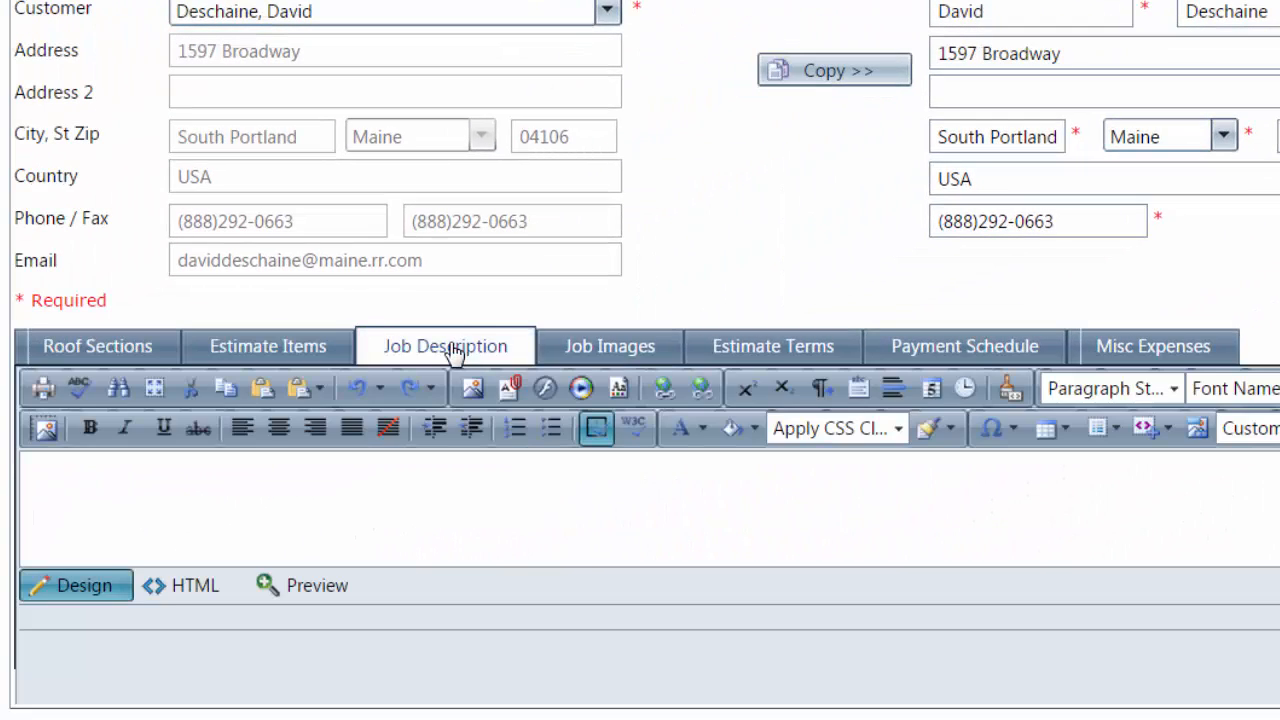
pyautogui.click(541, 501)
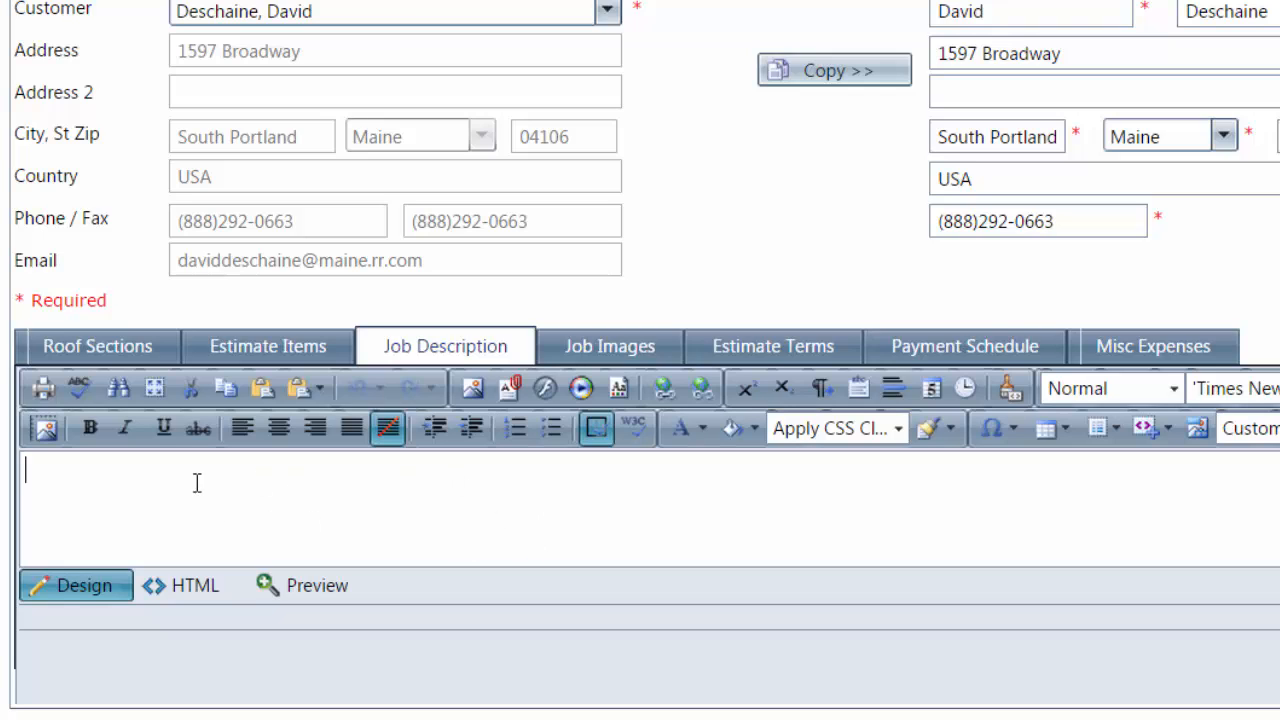
pyautogui.write('Complete Ro')
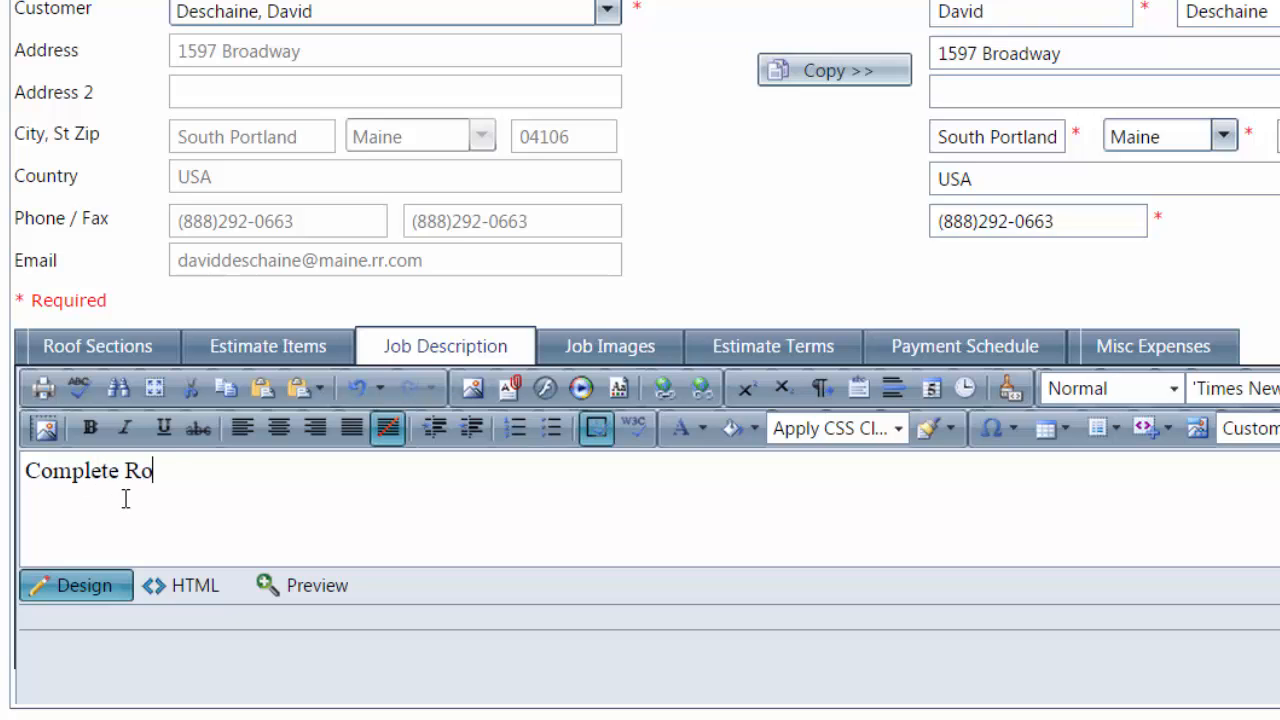
pyautogui.write('of Installa')
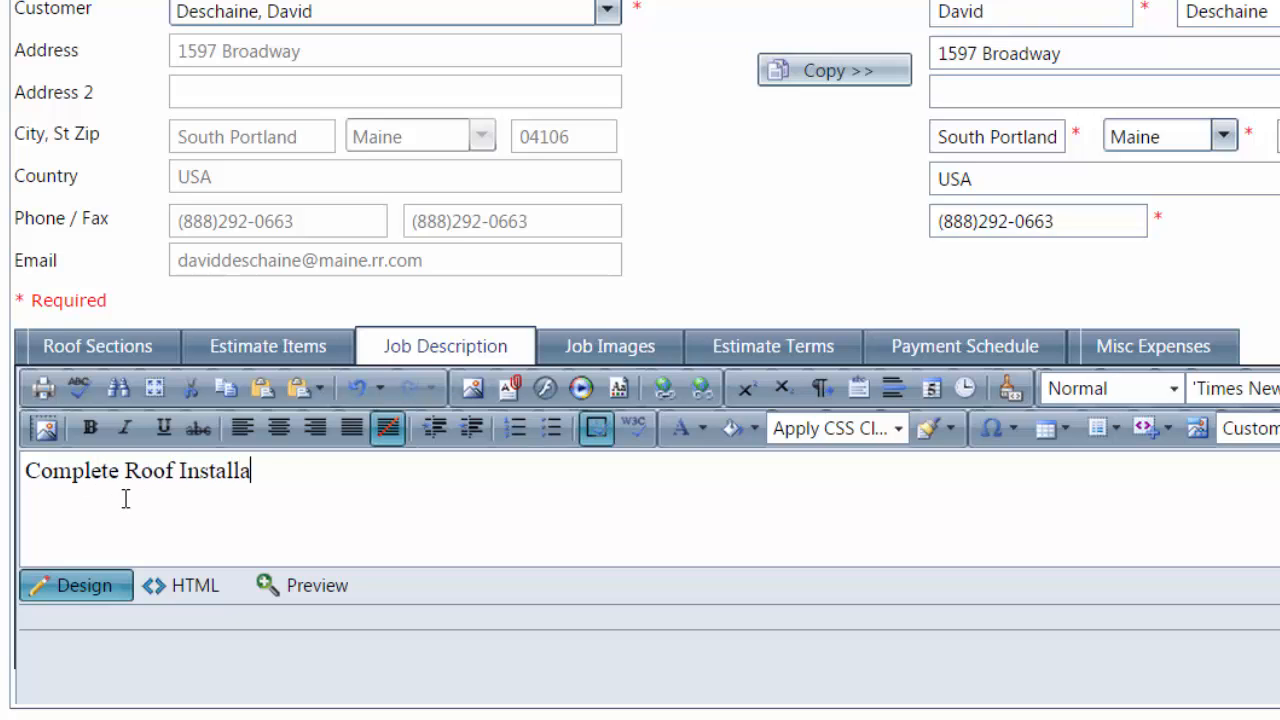
pyautogui.write('tion - Landm')
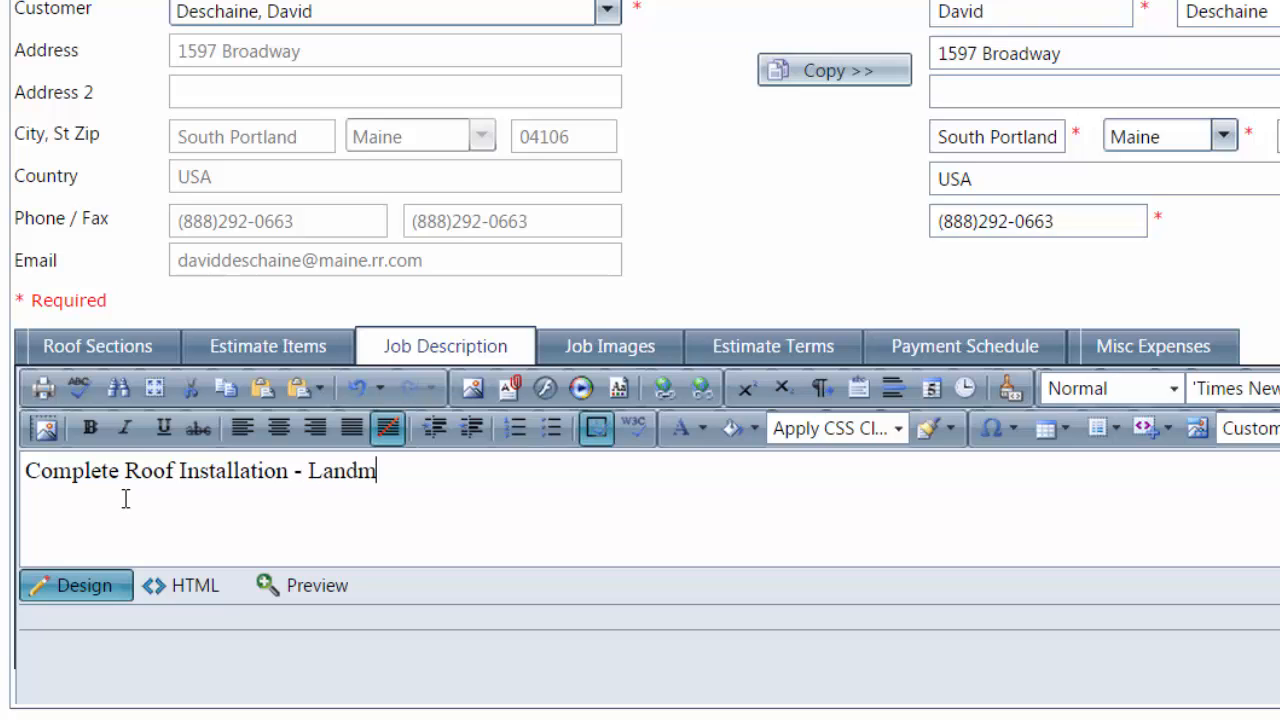
pyautogui.write('ark (Pe')
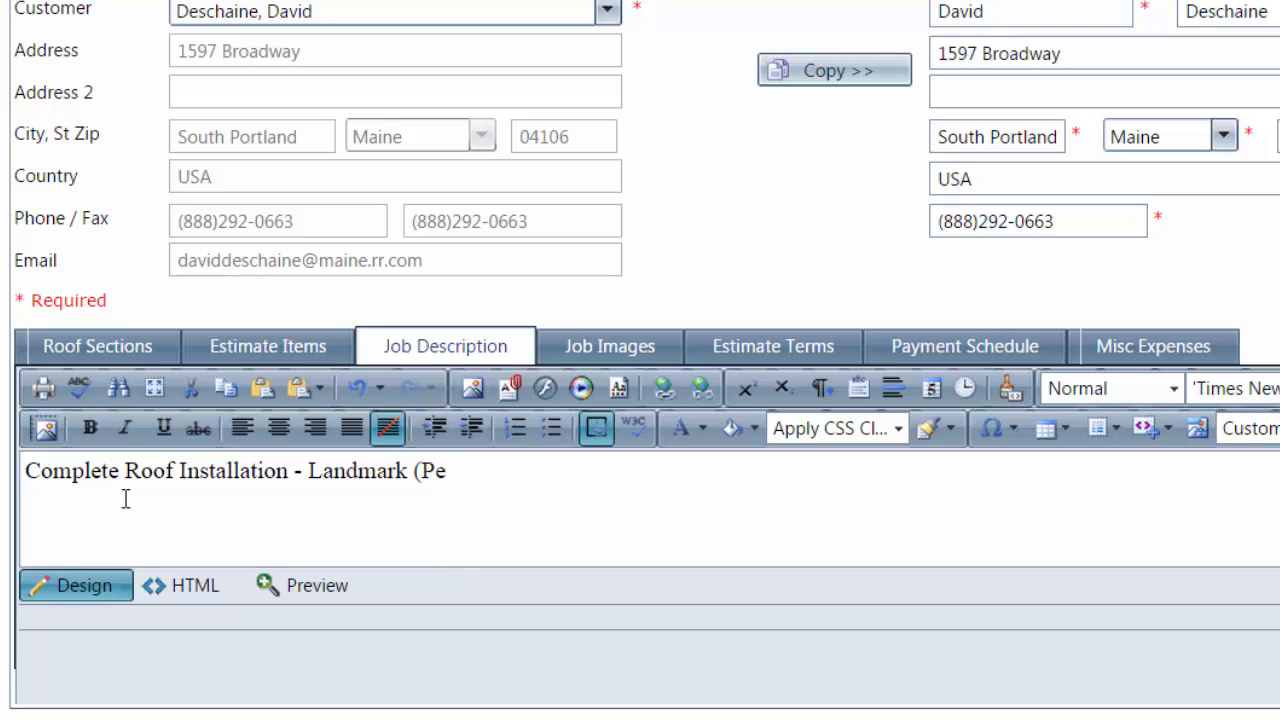
pyautogui.write('wtere')
pyautogui.press('BackSpace')
pyautogui.write('wood) shi')
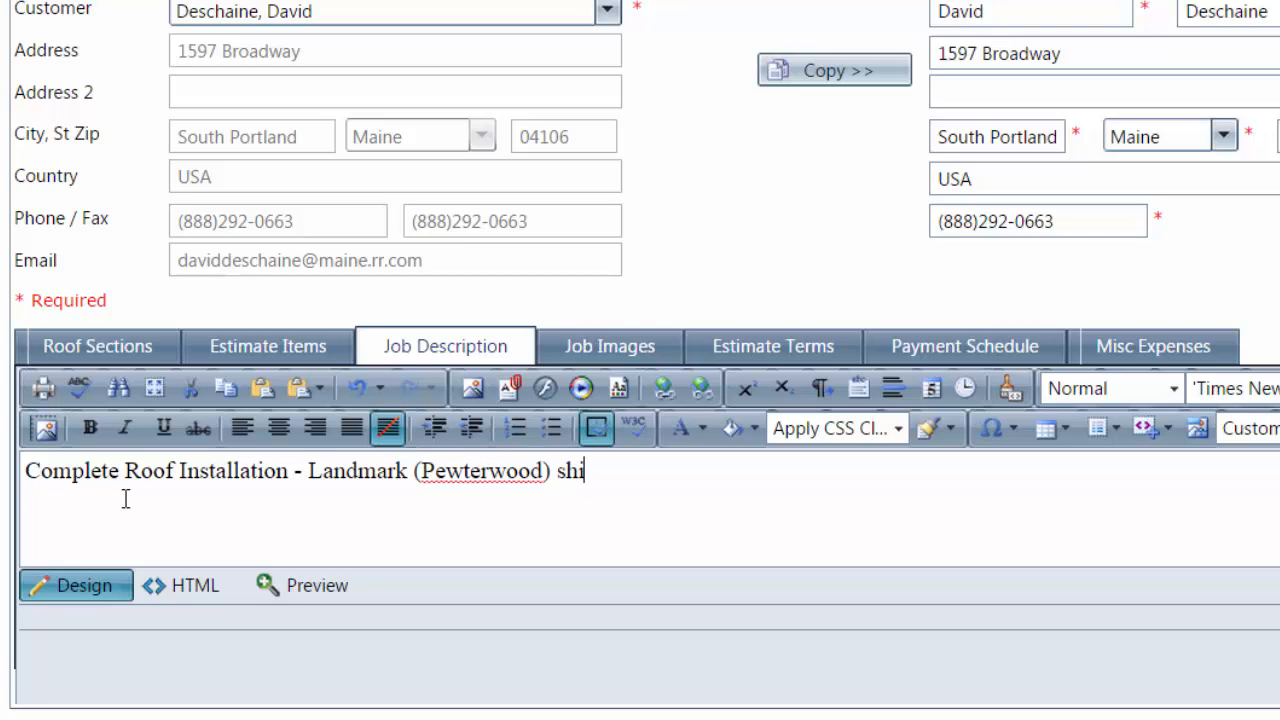
pyautogui.write('ngles.')
pyautogui.click(795, 358)
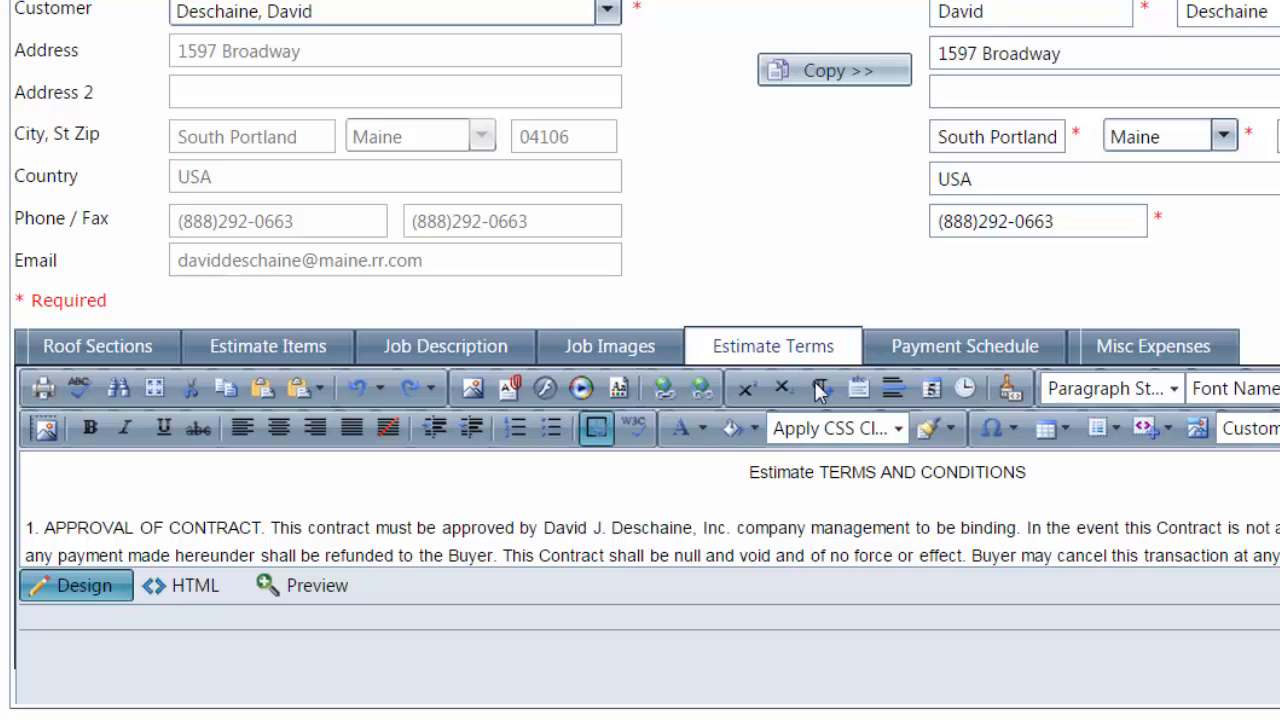
# Enter '50% Initial Payment For Materials' as the first payment schedule line, fixing its spelling
pyautogui.click(965, 346)
pyautogui.click(796, 480)
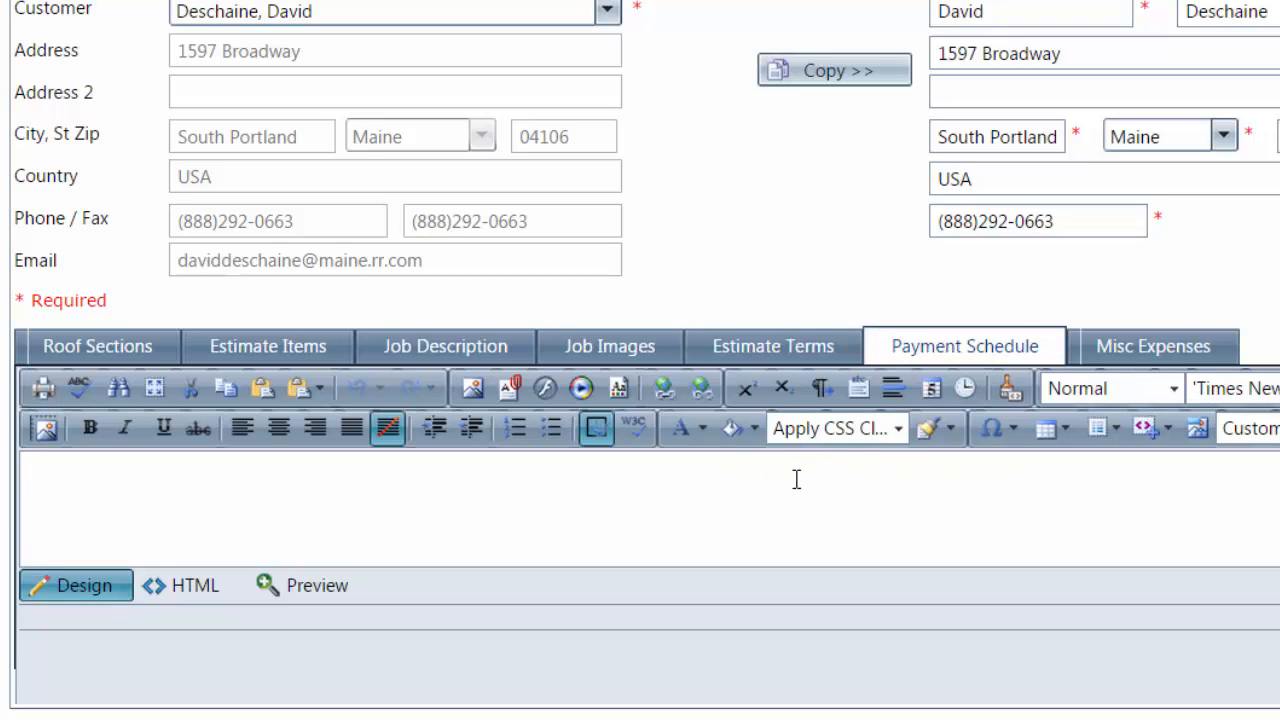
pyautogui.write('50% INitia')
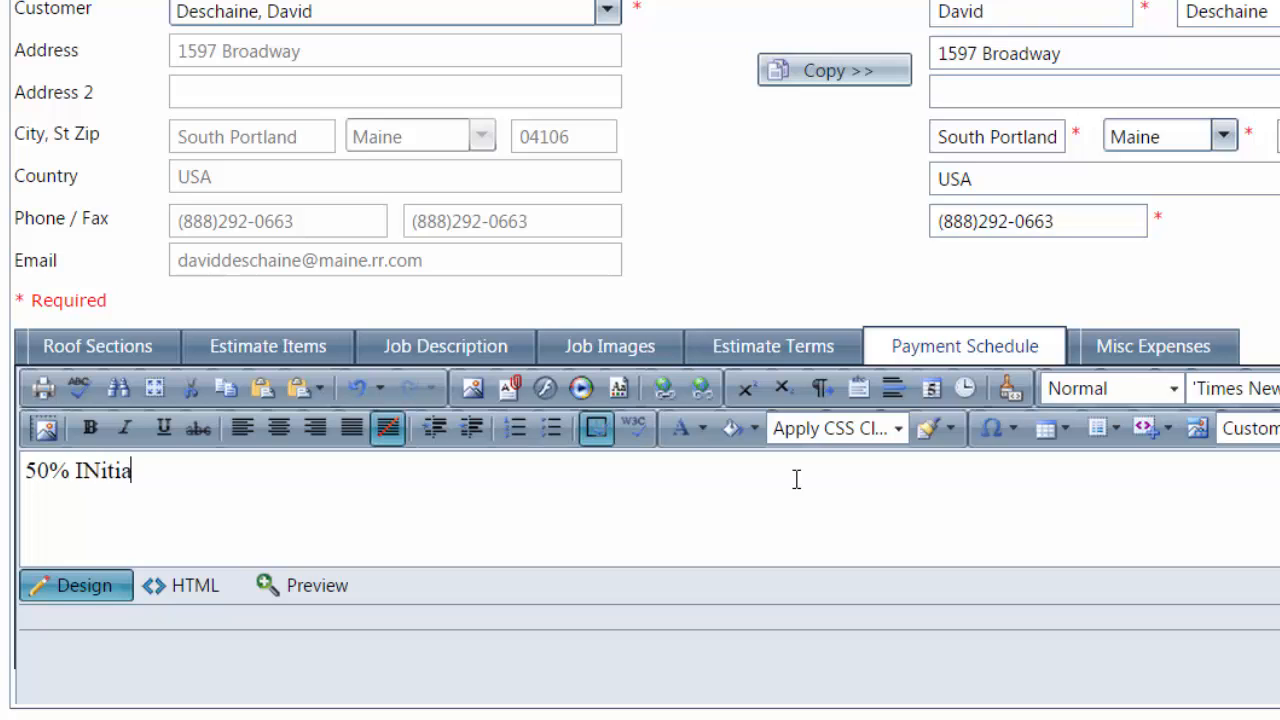
pyautogui.write('l Paymenty ')
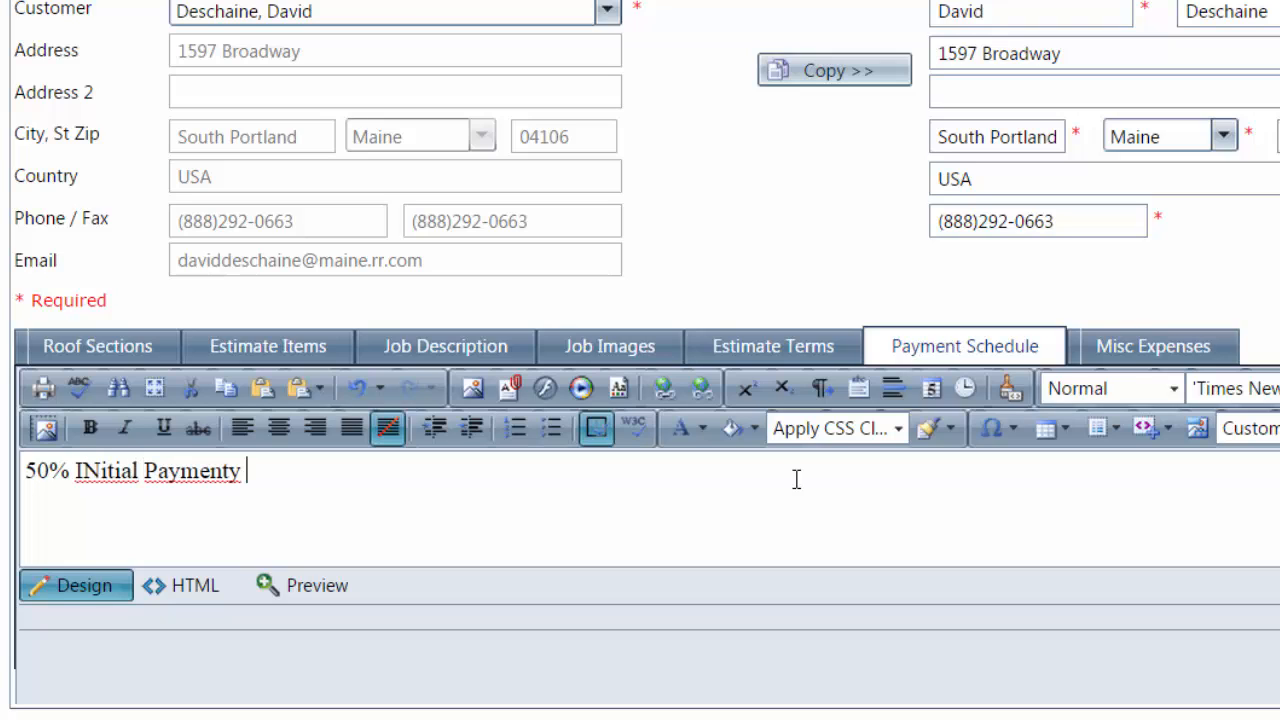
pyautogui.write('For Mate')
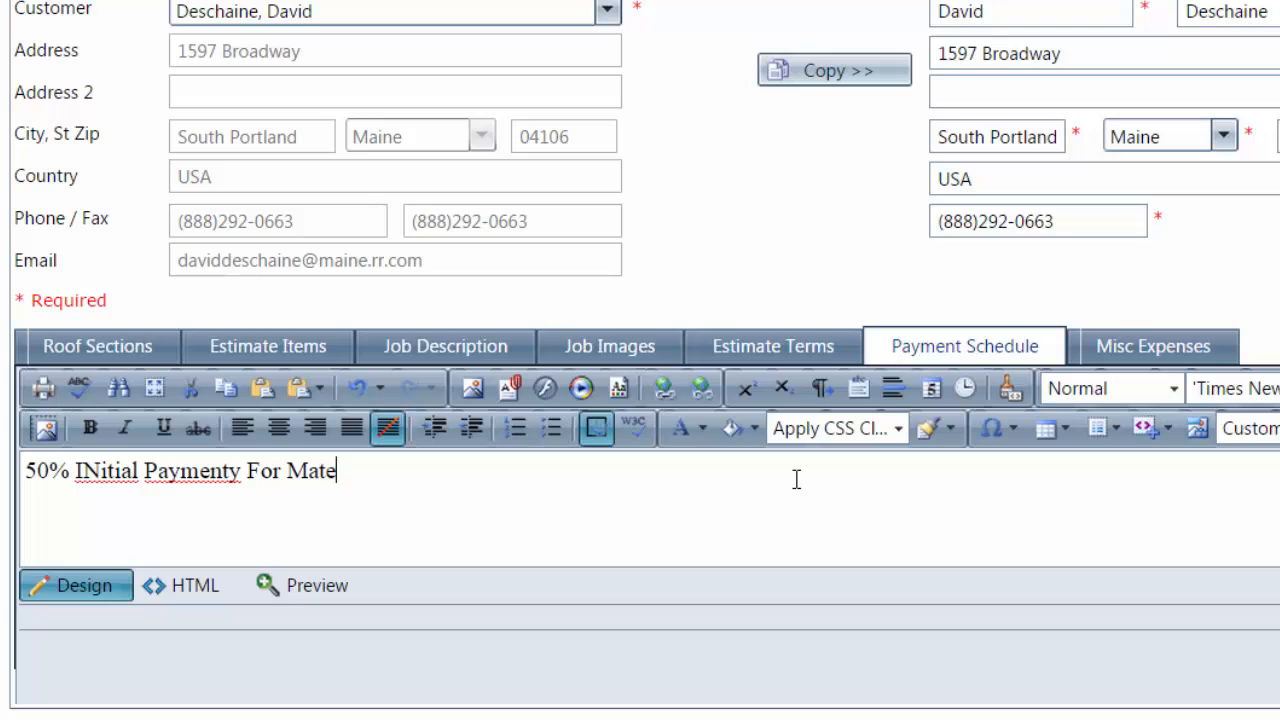
pyautogui.write('rials')
pyautogui.rightClick(190, 471)
pyautogui.click(260, 0)
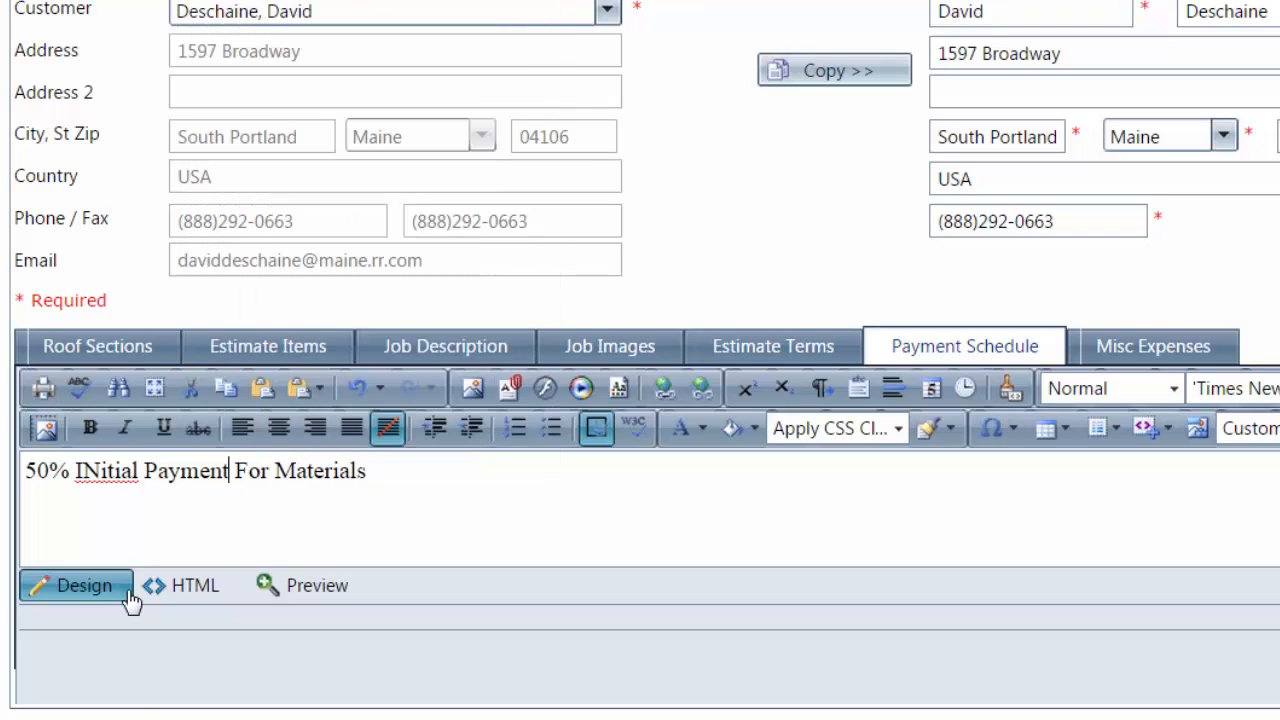
pyautogui.rightClick(88, 469)
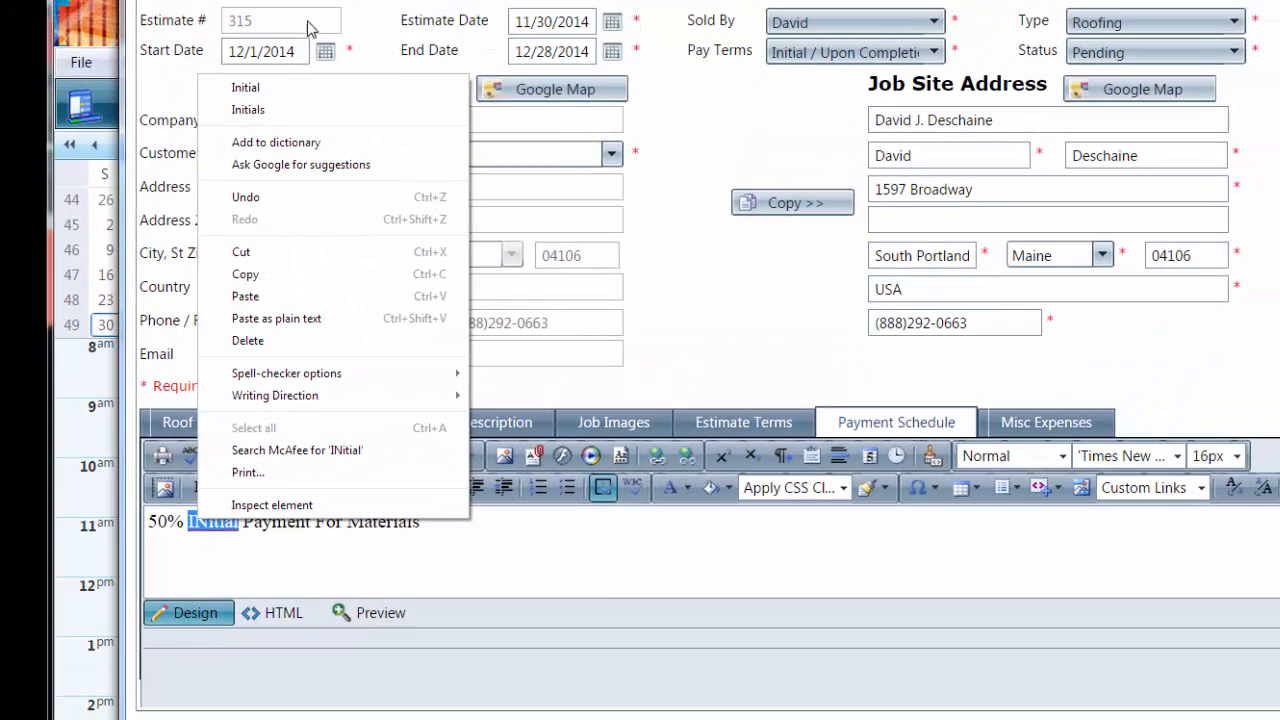
pyautogui.click(245, 87)
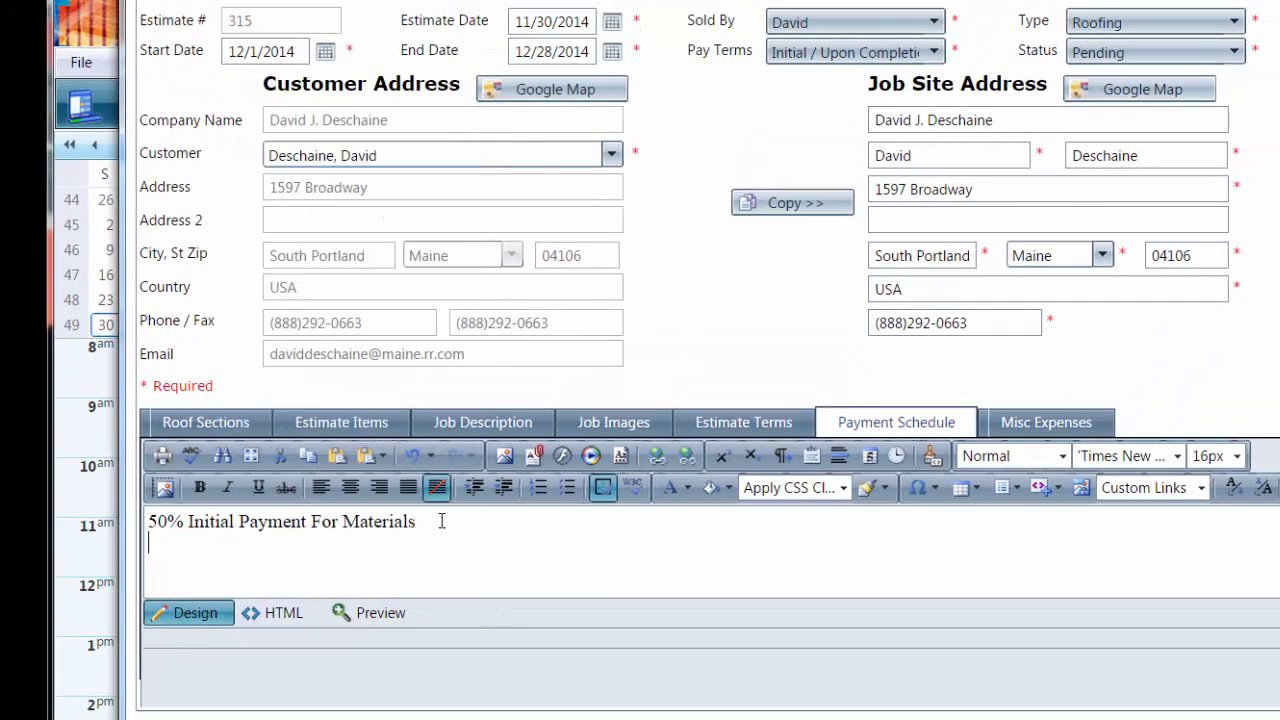
# Add '50% Upon Completion of job' as the second payment line, correcting the typo
pyautogui.write('50% ')
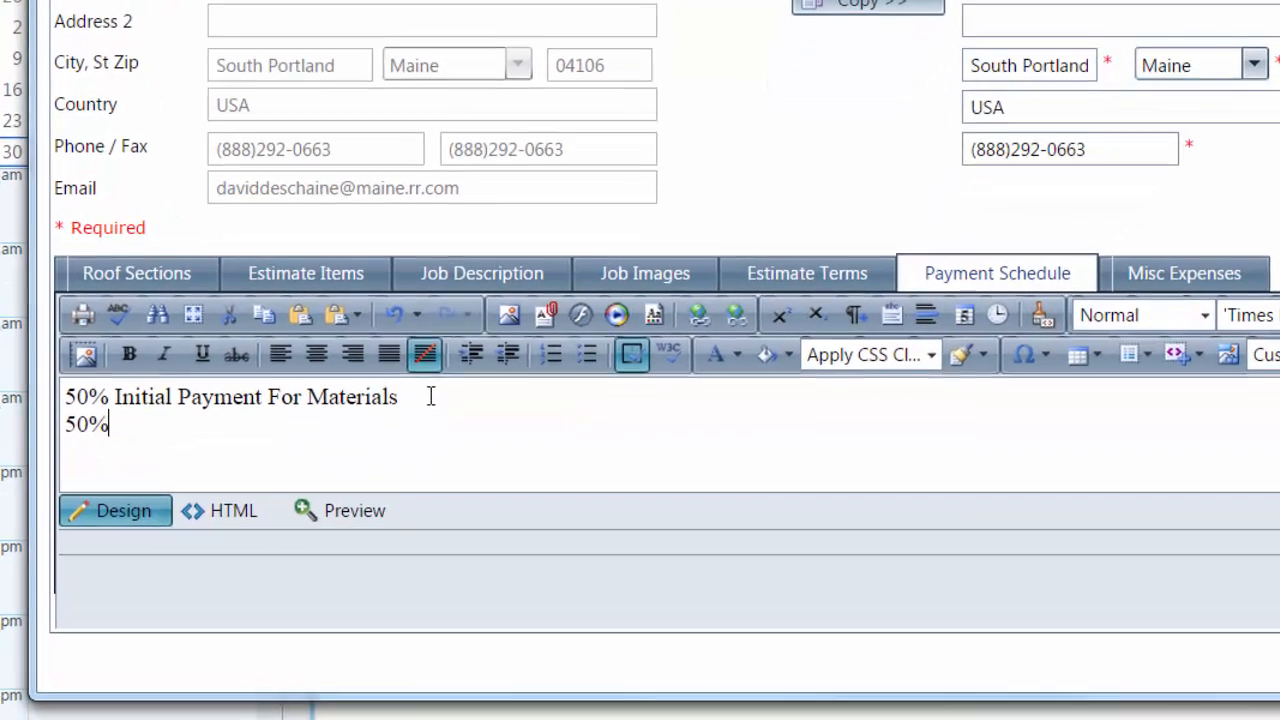
pyautogui.write('Upon')
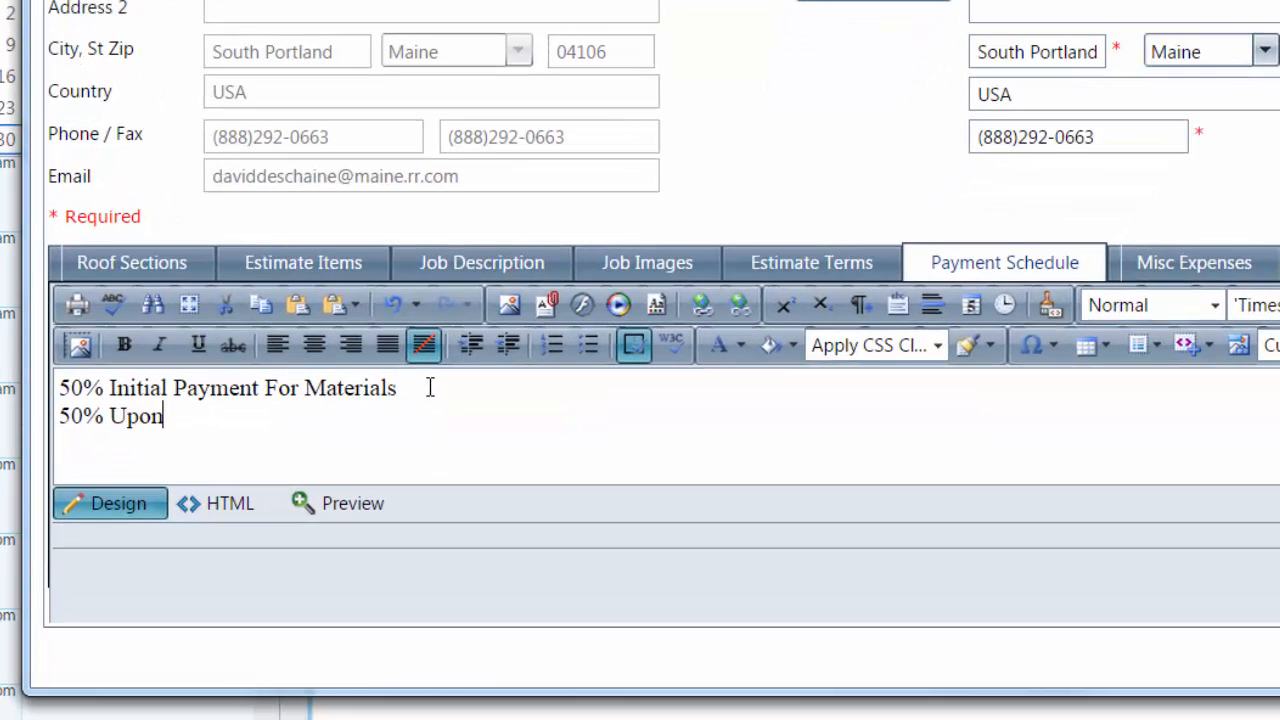
pyautogui.write(' Comople')
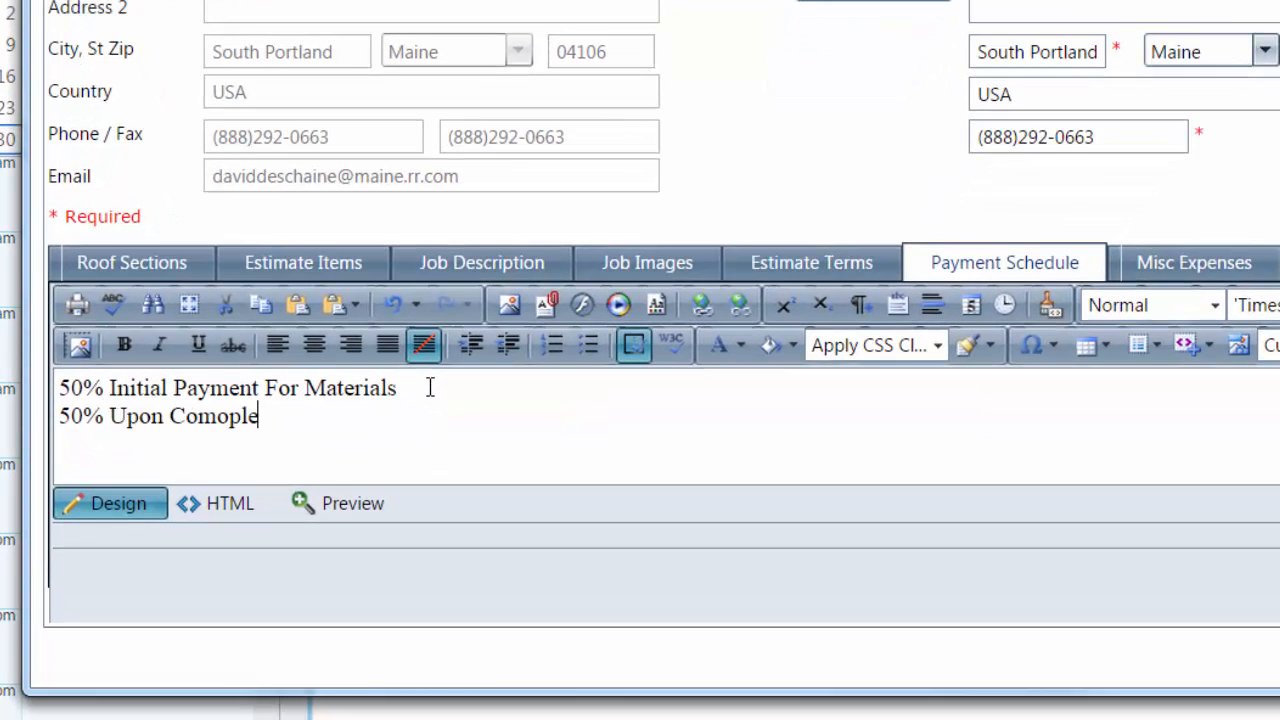
pyautogui.write('tion of')
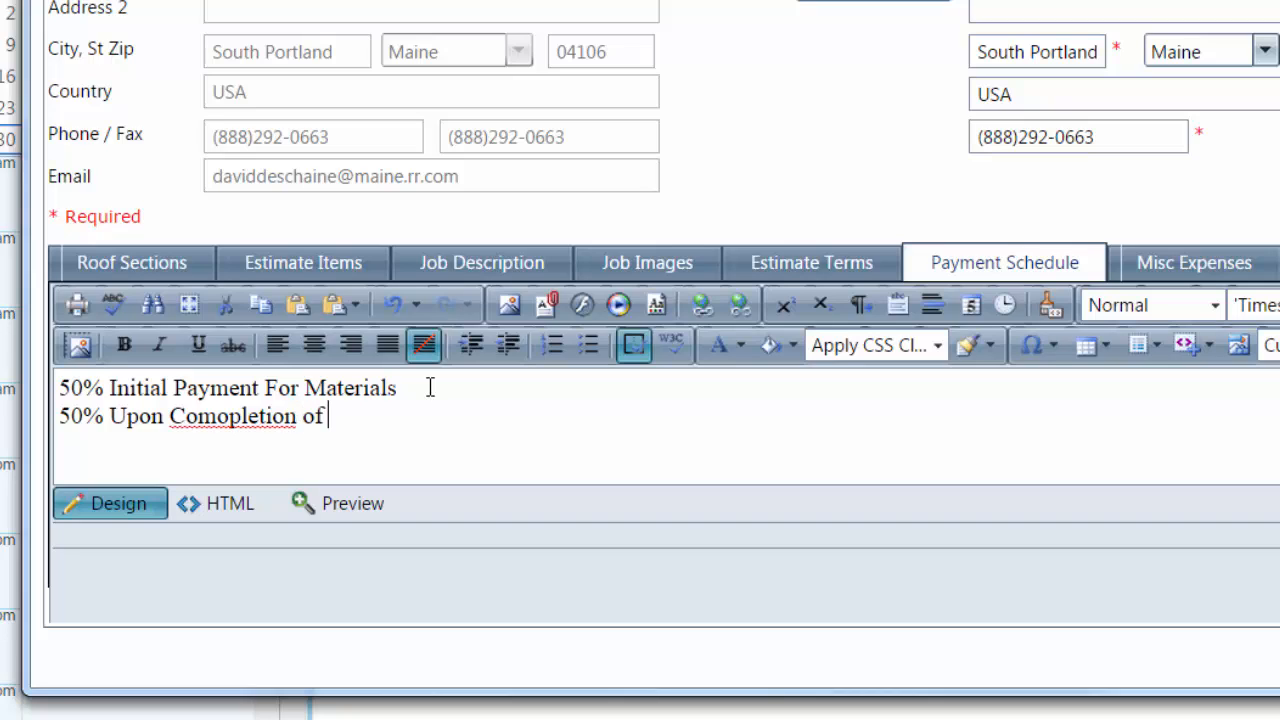
pyautogui.write(' job')
pyautogui.press('BackSpace')
pyautogui.press('BackSpace')
pyautogui.press('BackSpace')
pyautogui.write('Of Job.')
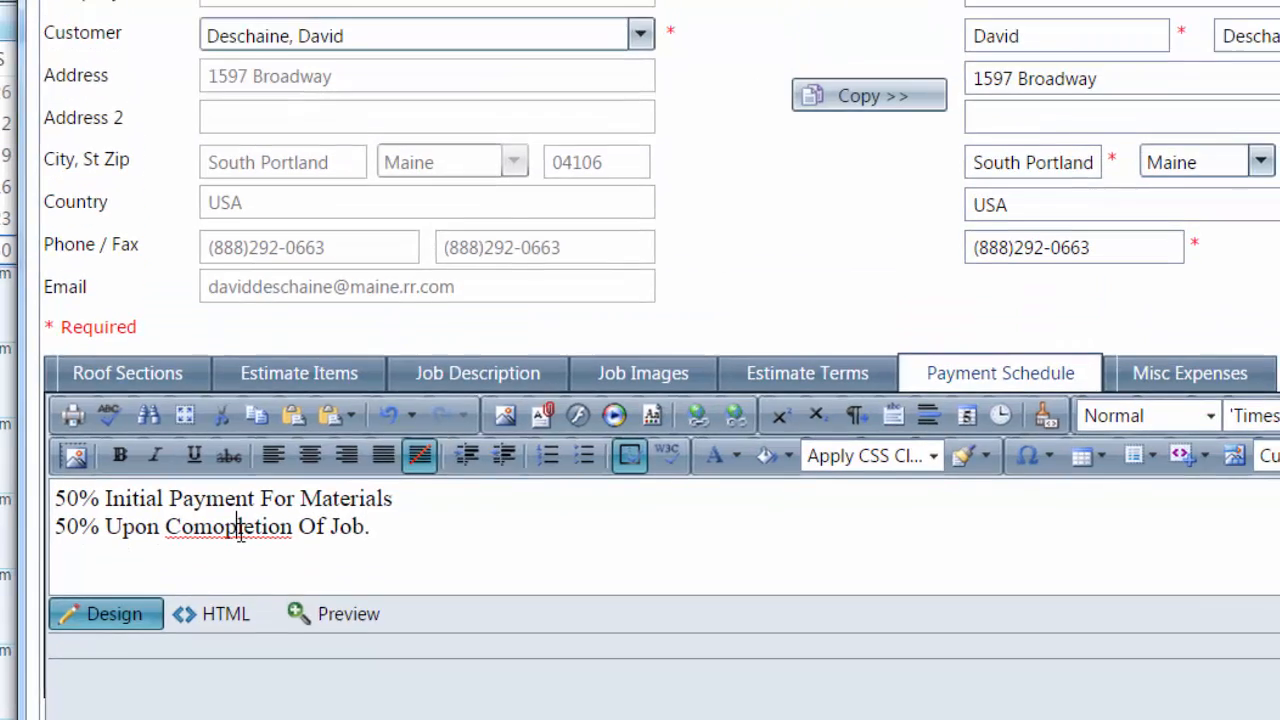
pyautogui.rightClick(245, 418)
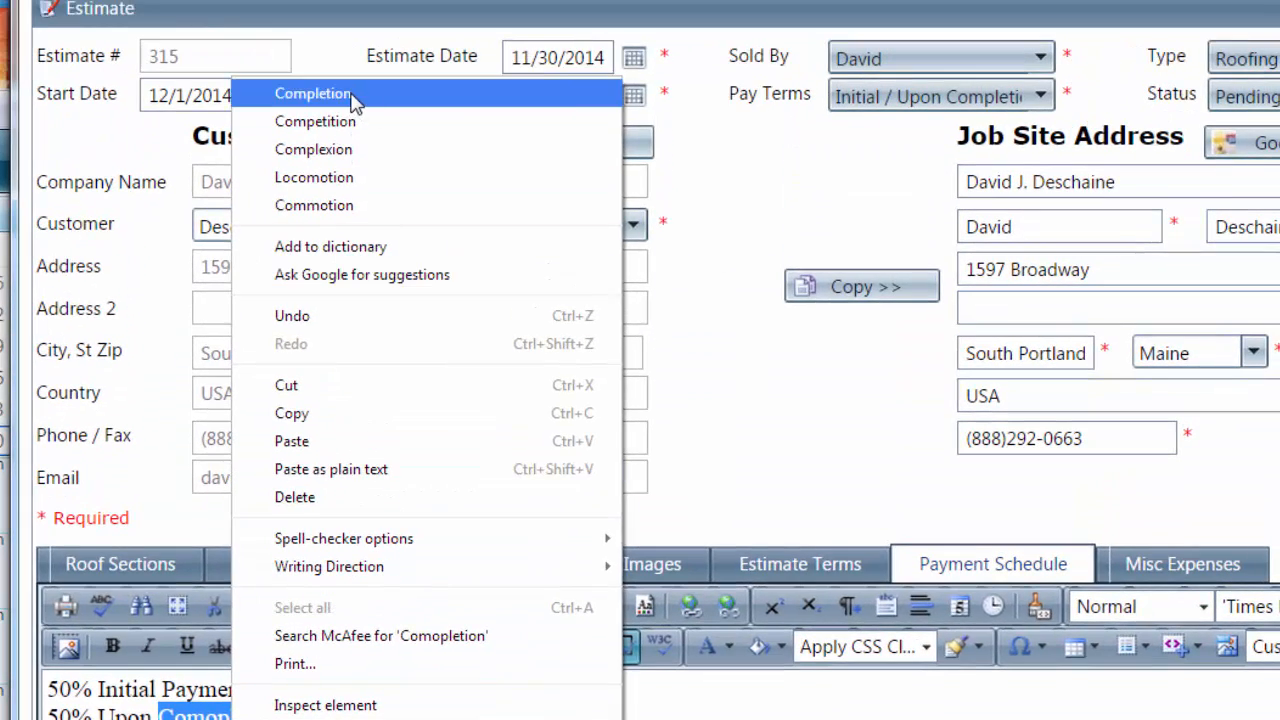
pyautogui.click(314, 53)
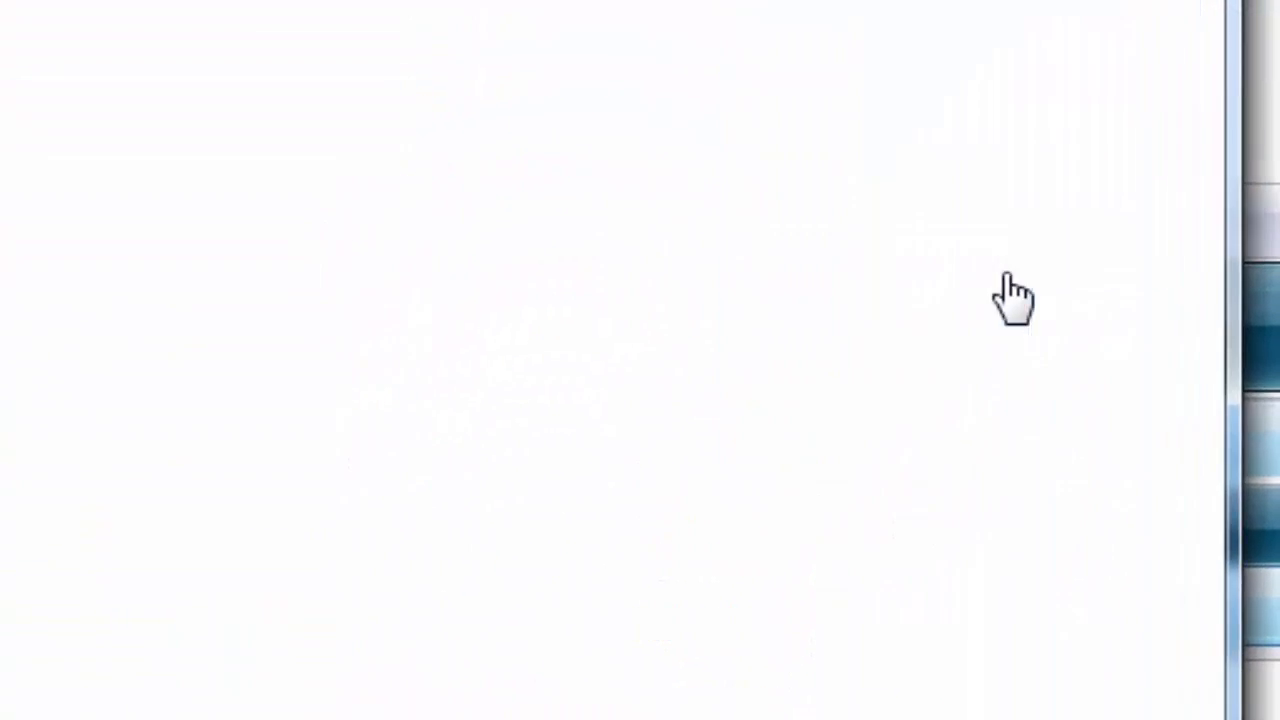
# Save estimate 315, widen its form, and bring up the Estimate Terms section with the terms and conditions
pyautogui.click(843, 360)
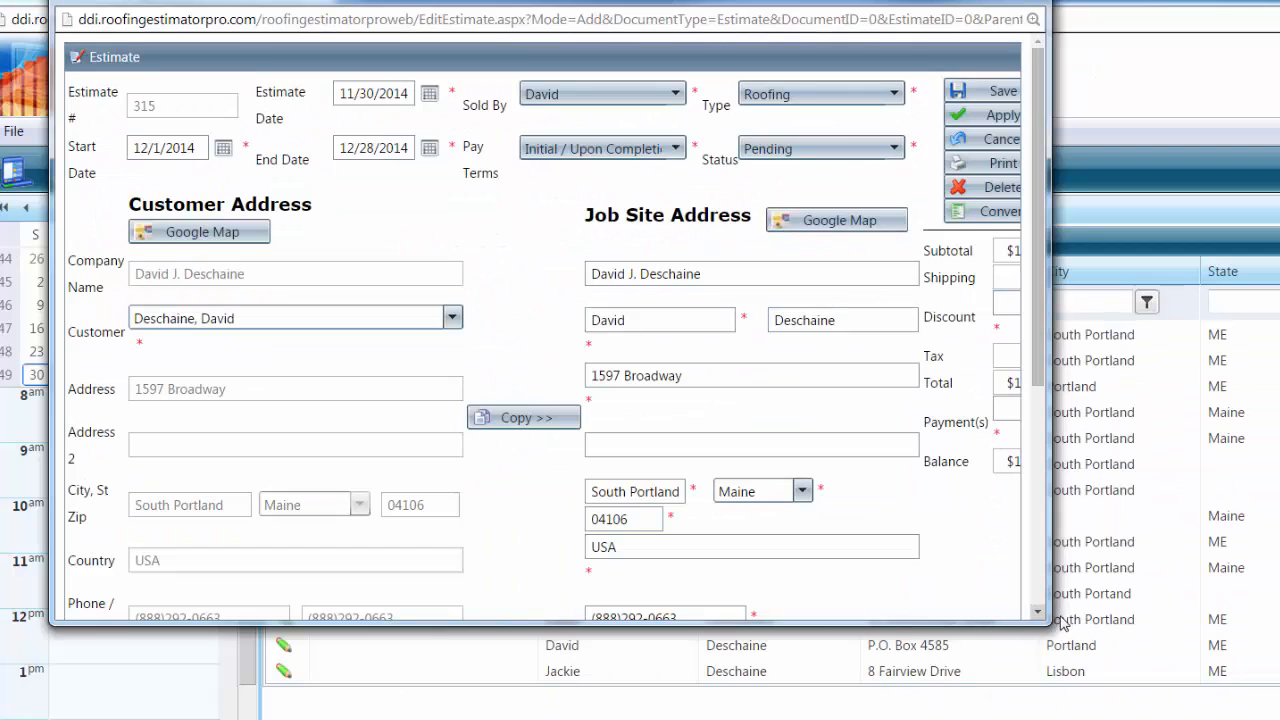
pyautogui.moveTo(1045, 620); pyautogui.dragTo(1181, 708)
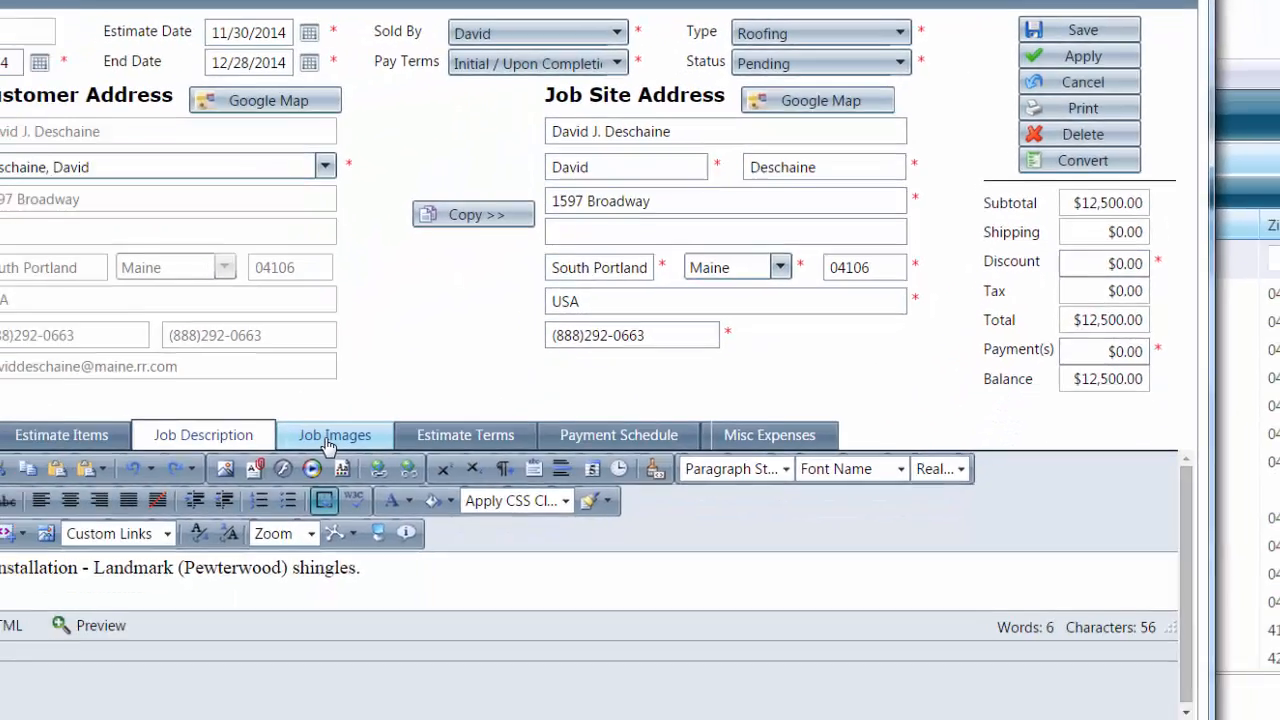
pyautogui.click(462, 362)
pyautogui.click(579, 366)
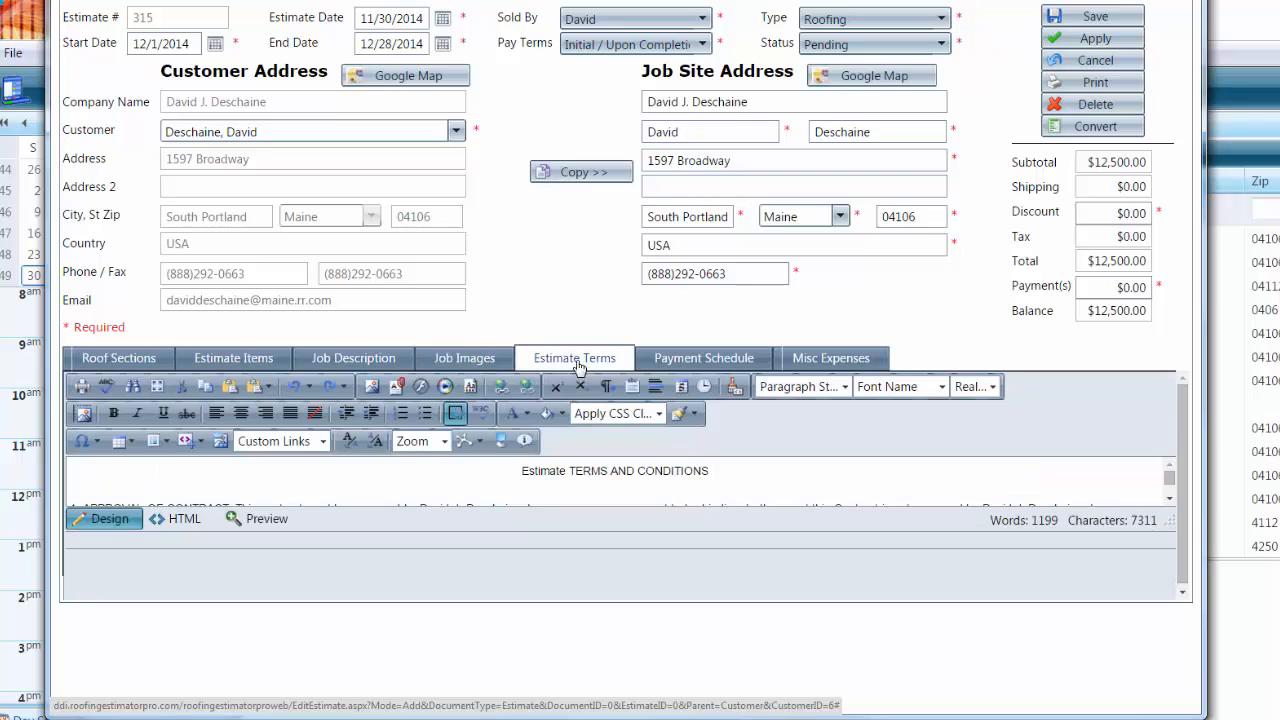
# Print estimate 315's Standard Estimate report template to StandardEstimate_315.pdf
pyautogui.click(1091, 89)
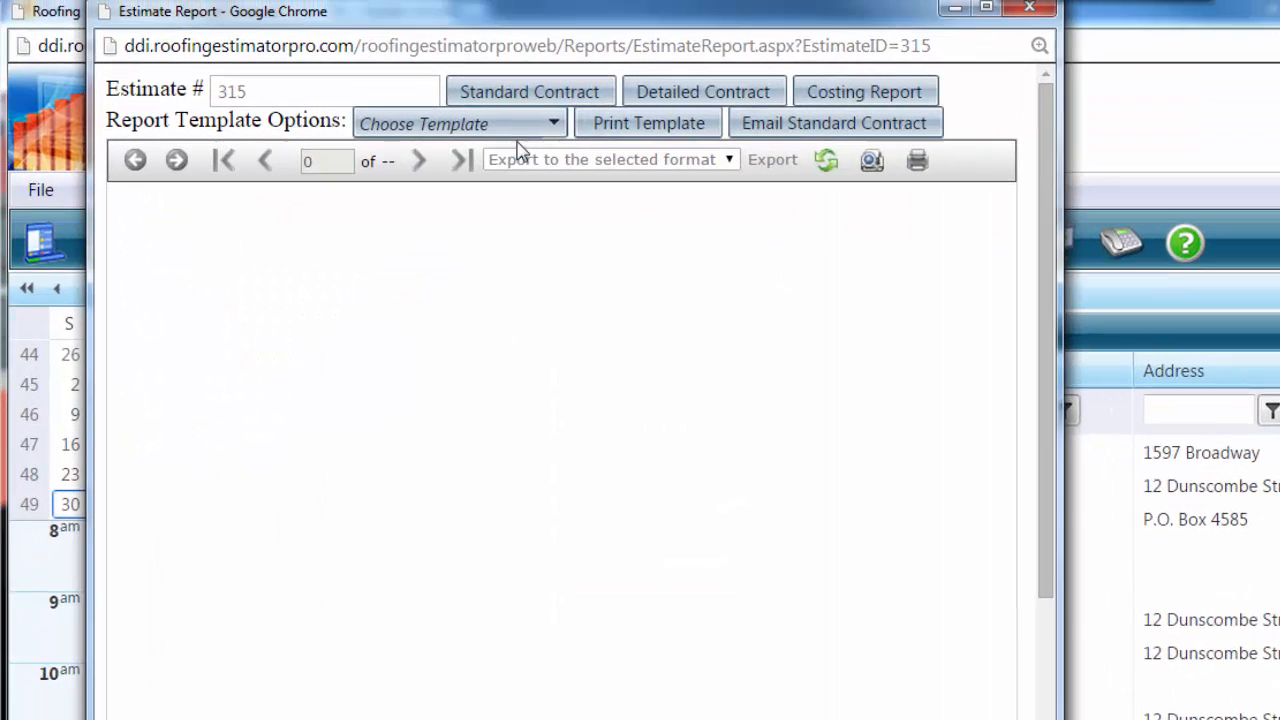
pyautogui.click(341, 8)
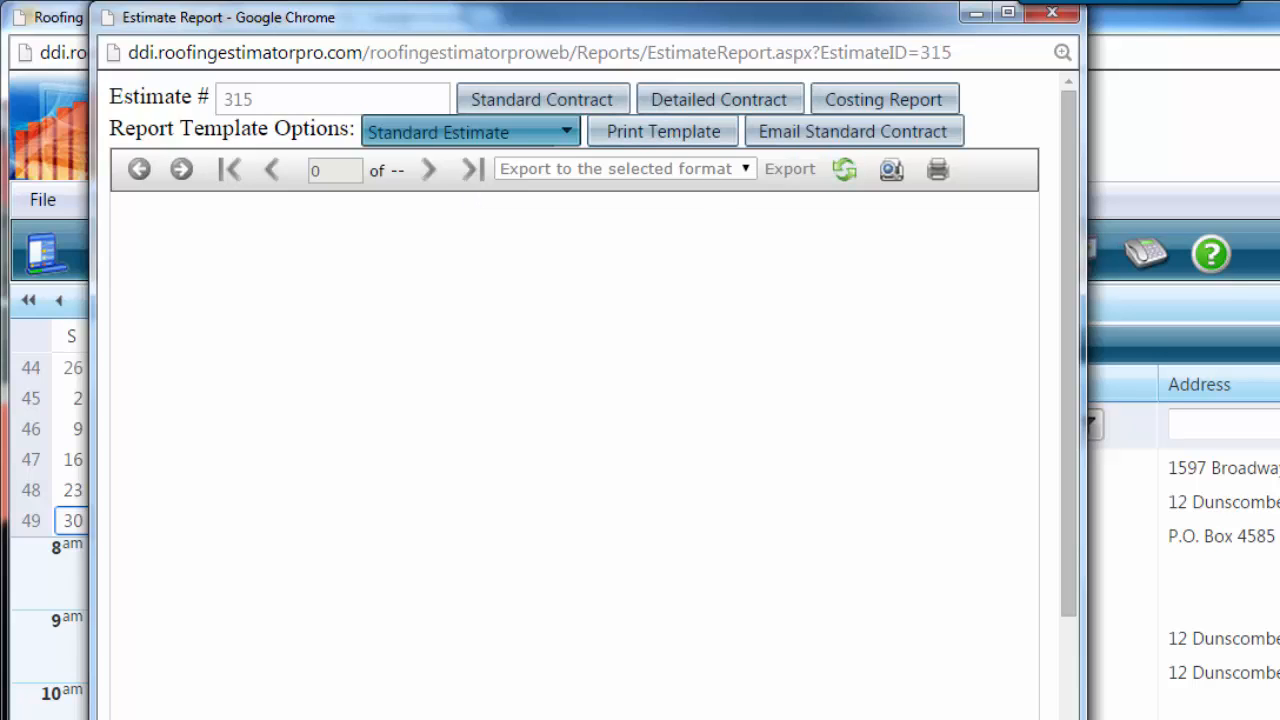
pyautogui.moveTo(1085, 340); pyautogui.dragTo(1268, 340)
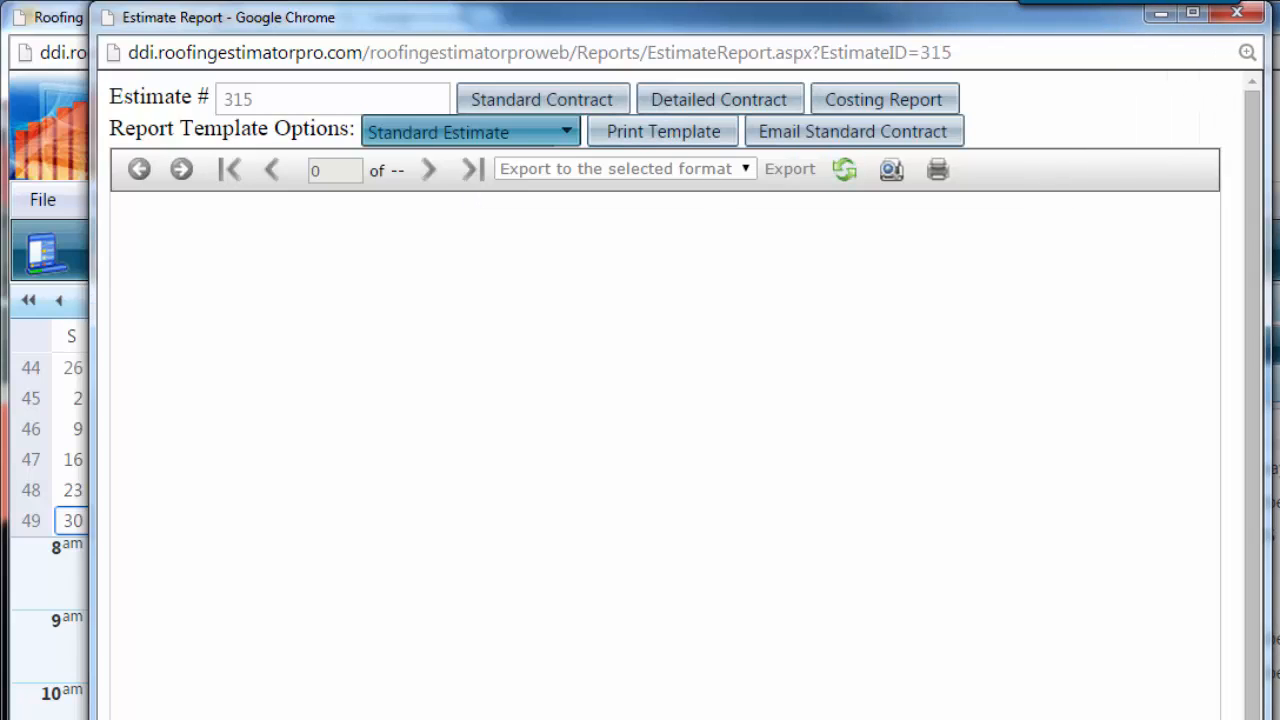
pyautogui.click(692, 137)
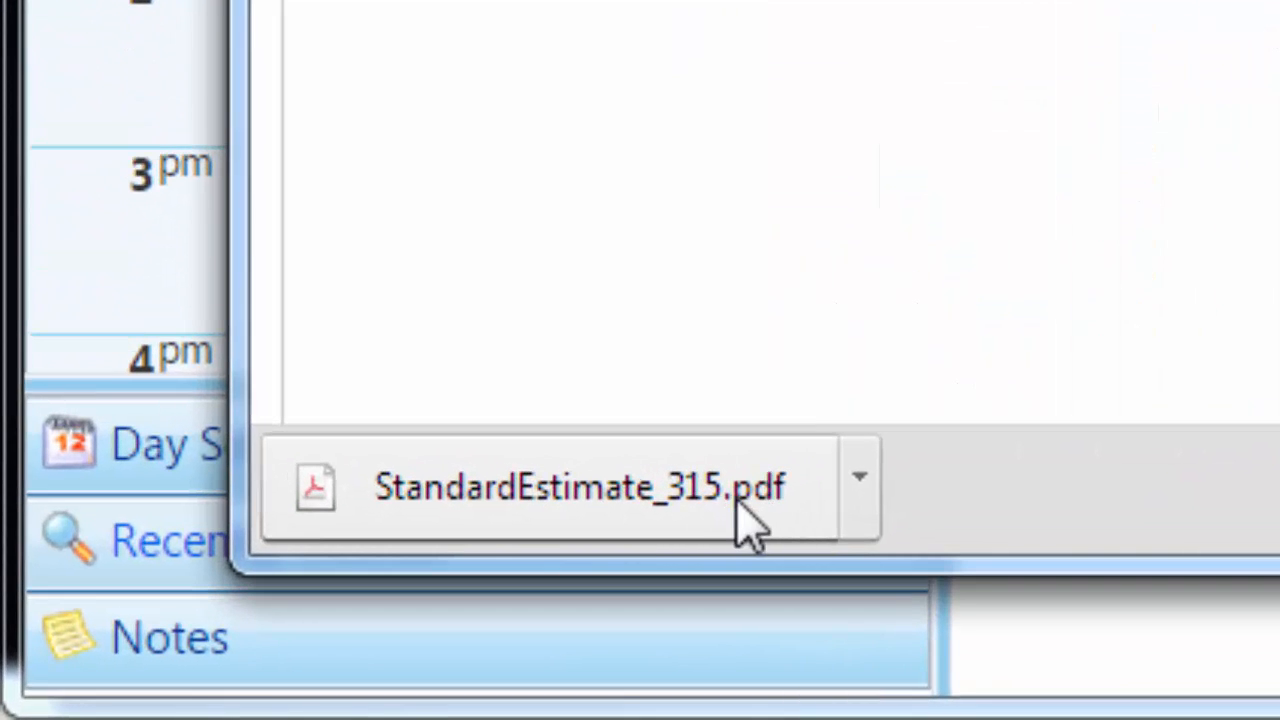
# Open StandardEstimate_315.pdf in Adobe Reader and review the product description on page 1
pyautogui.click(259, 642)
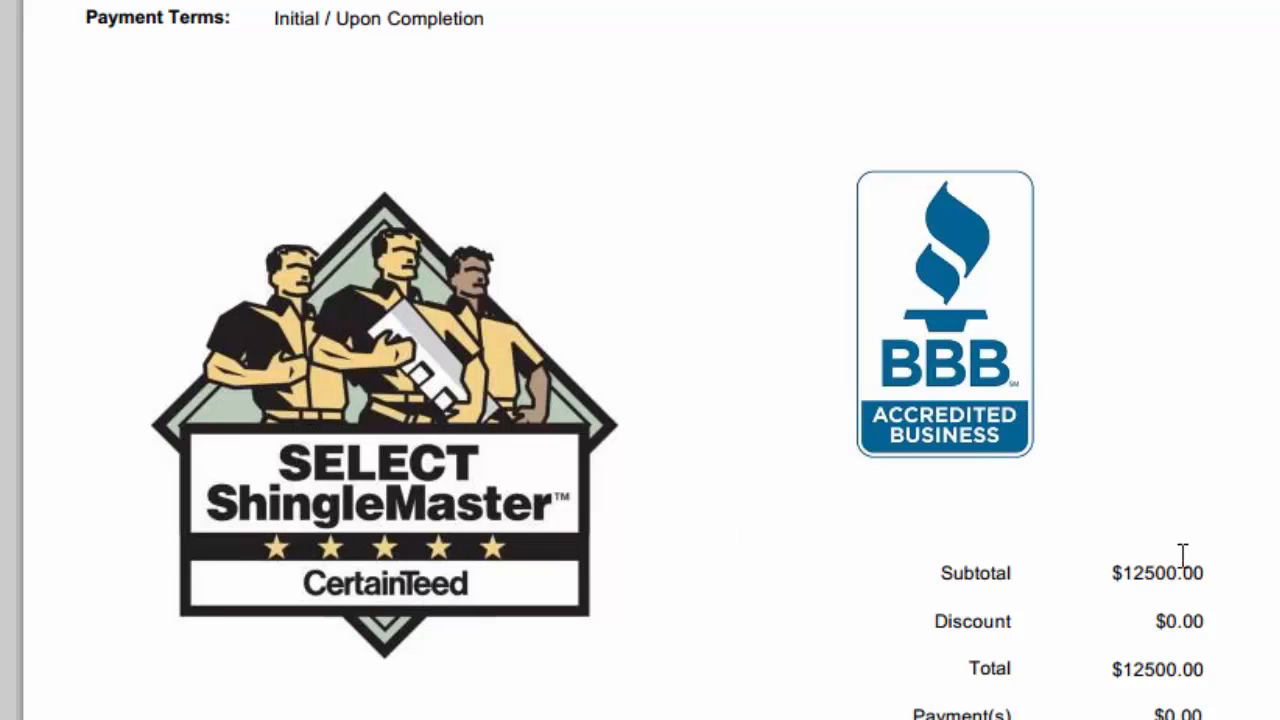
pyautogui.scroll(-6, 1180, 554)
pyautogui.scroll(-2, 640, 400)
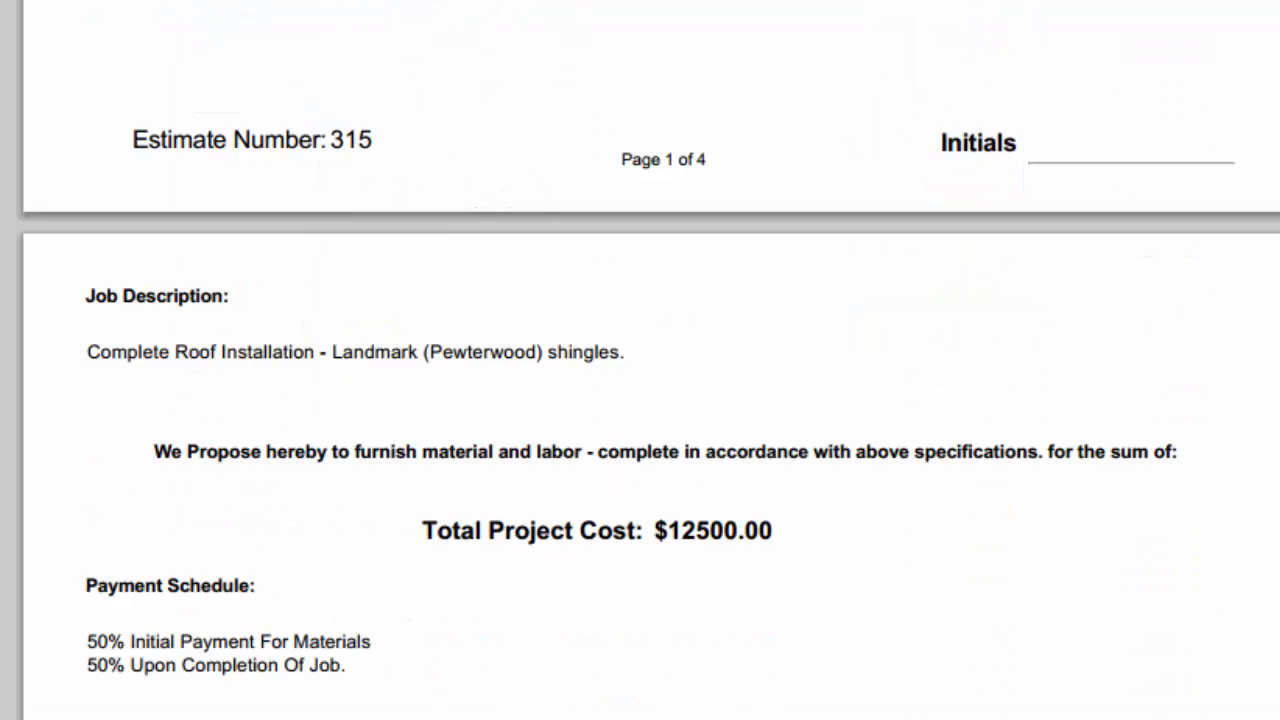
pyautogui.scroll(-6, 1157, 394)
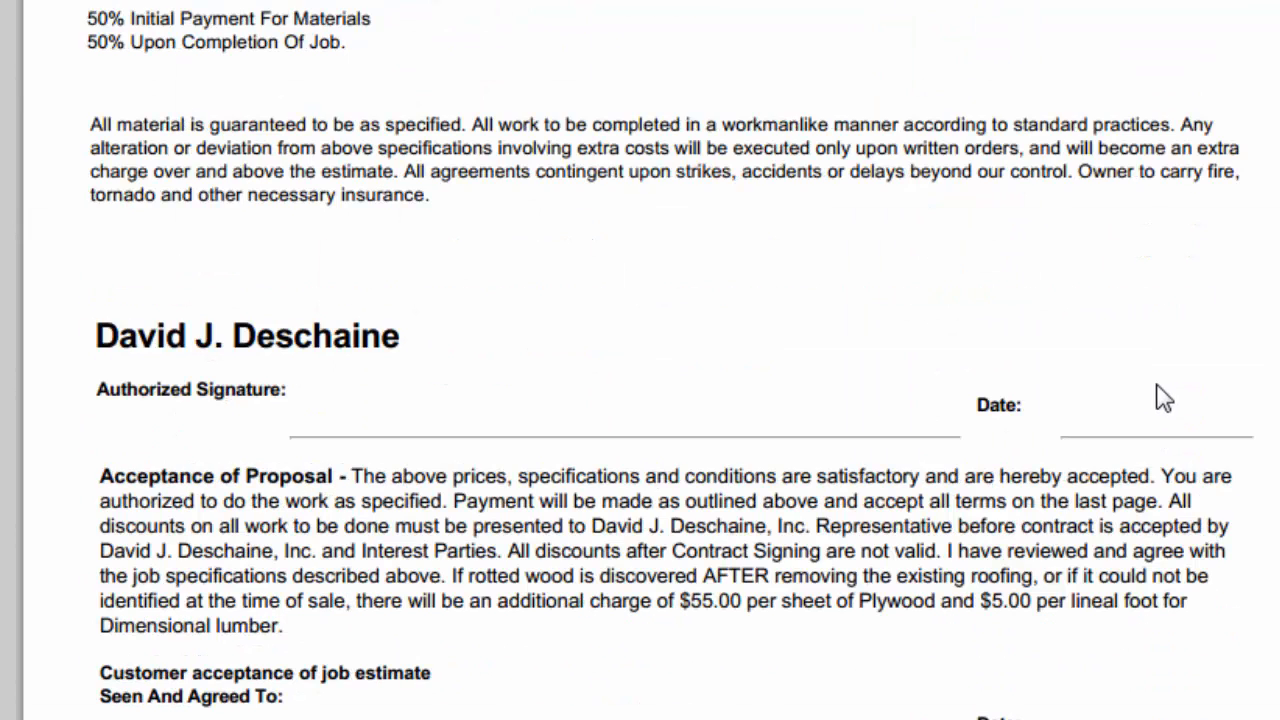
pyautogui.scroll(9, 1160, 520)
pyautogui.scroll(7, 1098, 430)
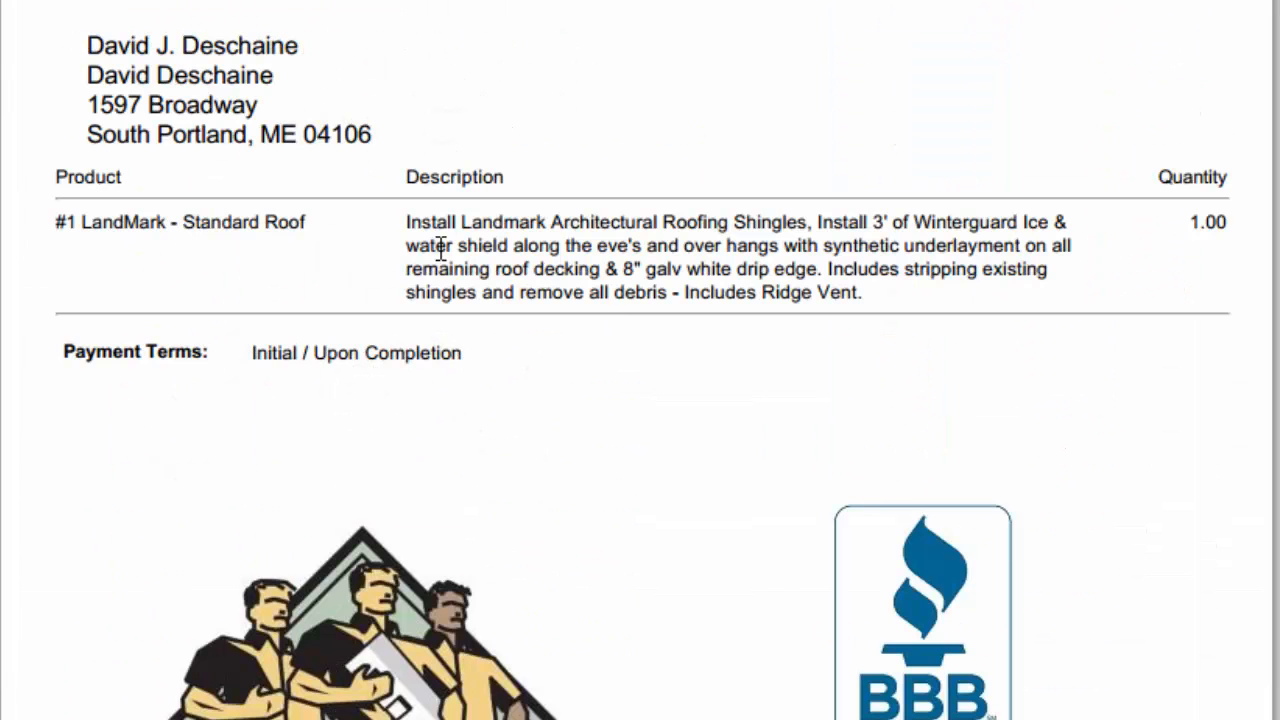
pyautogui.moveTo(417, 222); pyautogui.dragTo(893, 327)
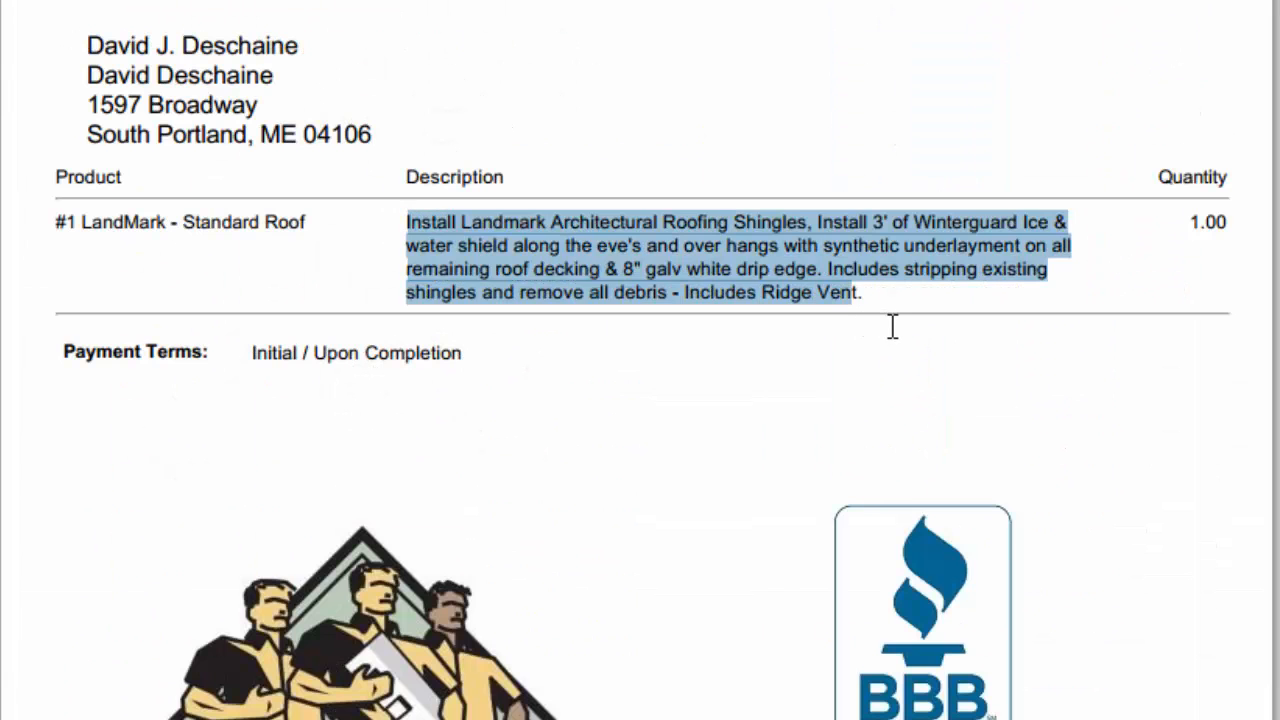
pyautogui.click(853, 300)
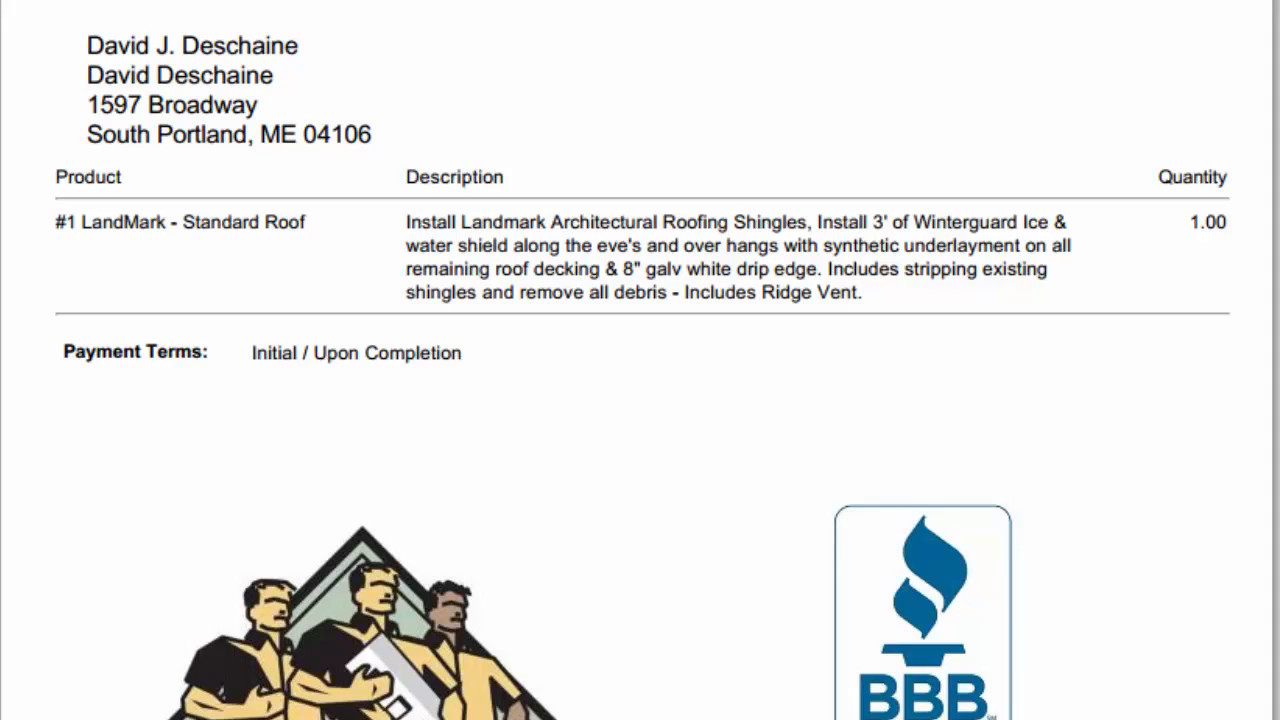
# Review the page 2 job description, payment schedule lines and signature section
pyautogui.scroll(-10, 634, 517)
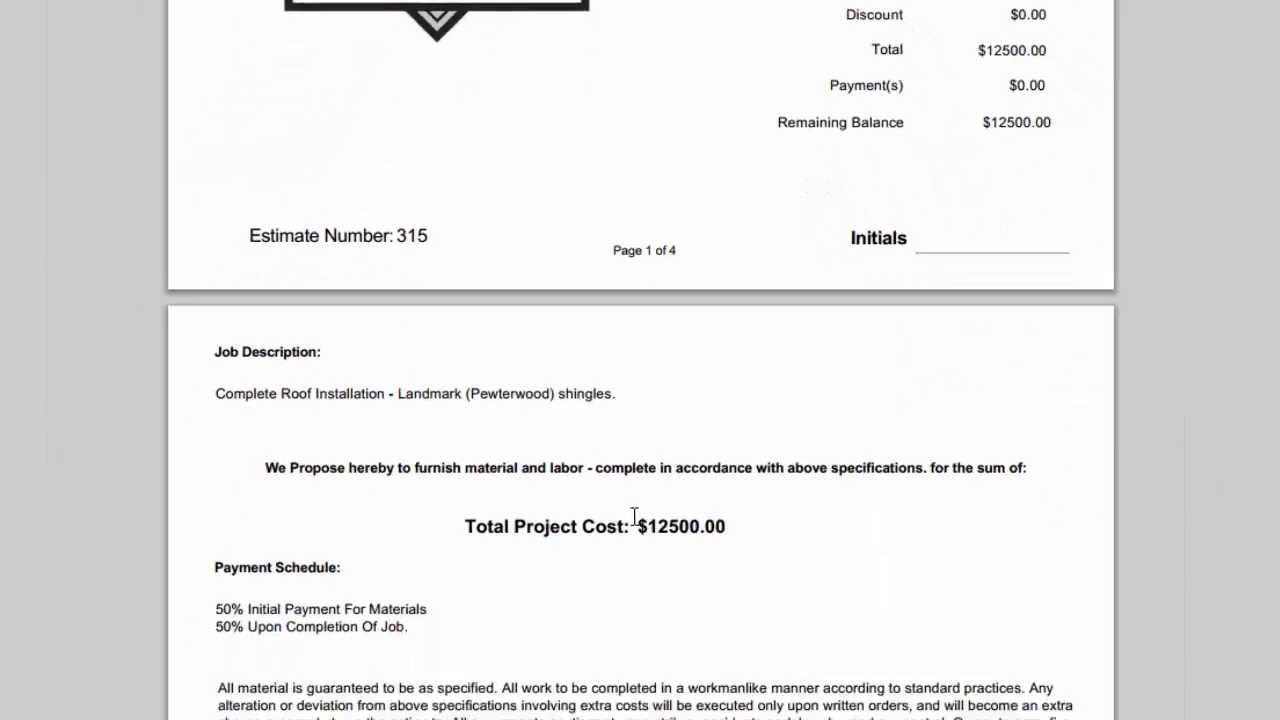
pyautogui.moveTo(217, 396); pyautogui.dragTo(689, 399)
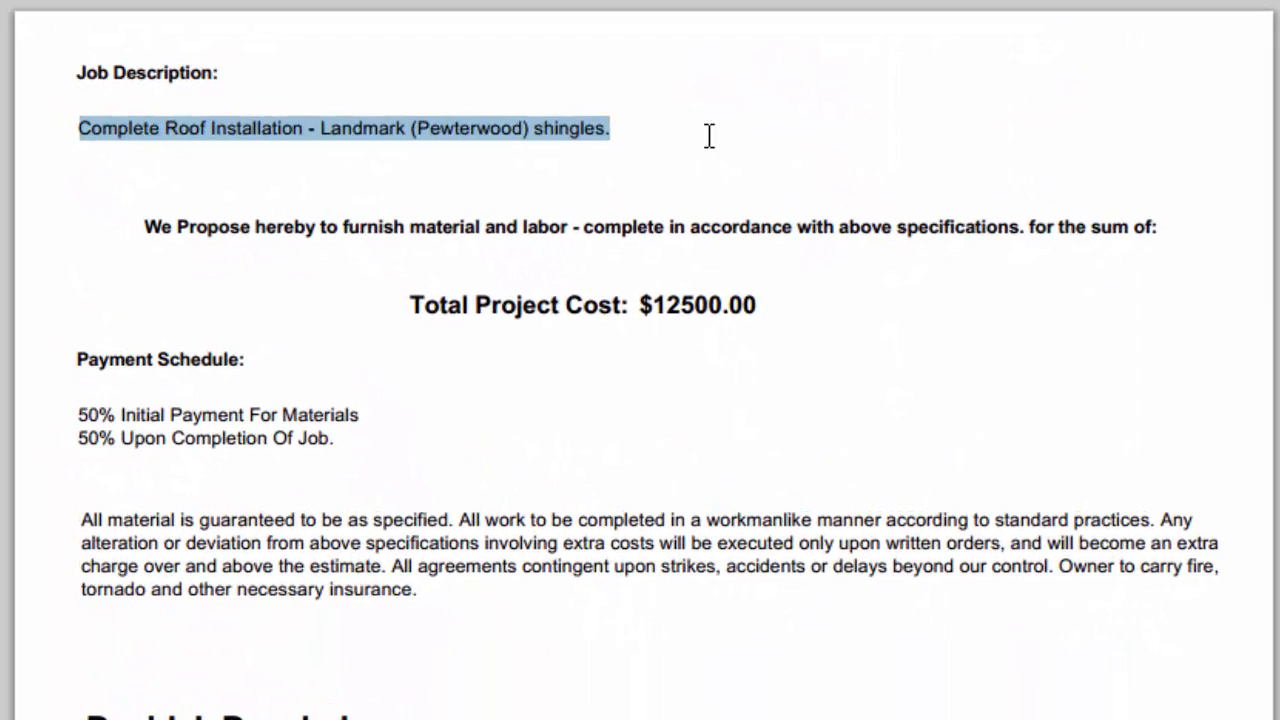
pyautogui.click(905, 332)
pyautogui.scroll(-3, 443, 120)
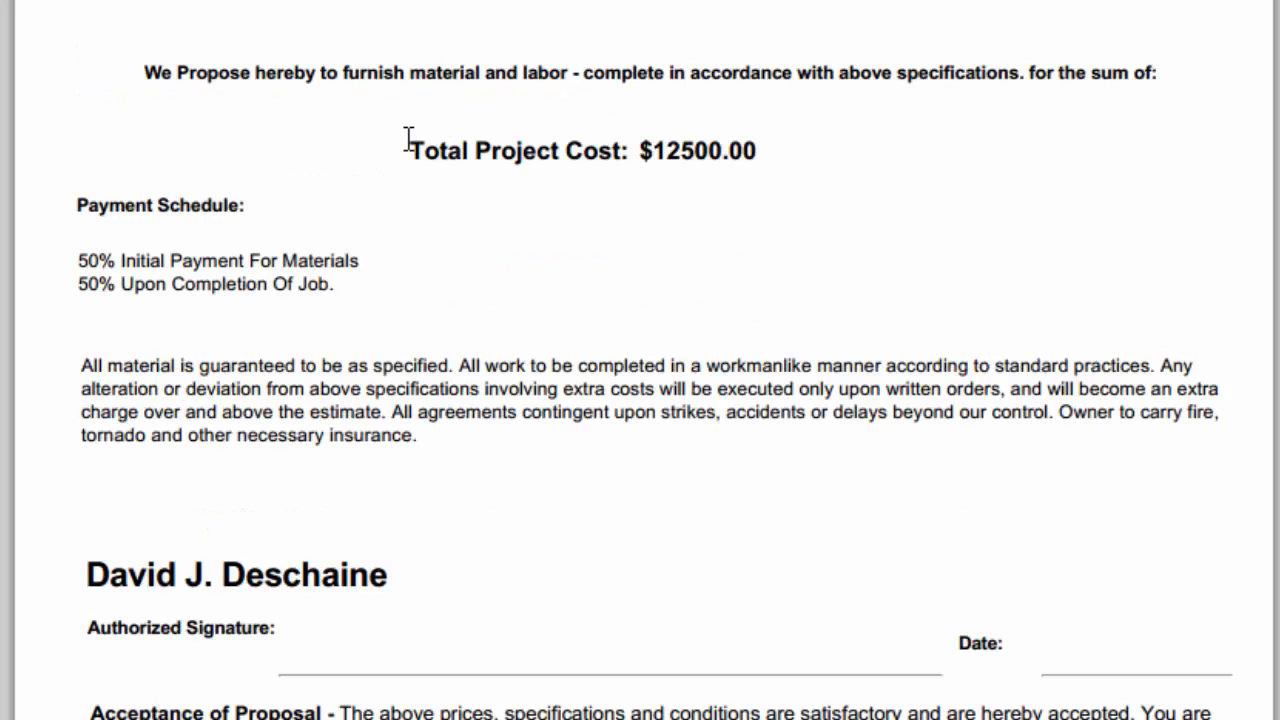
pyautogui.moveTo(69, 260); pyautogui.dragTo(417, 314)
pyautogui.click(547, 302)
pyautogui.scroll(-9, 971, 577)
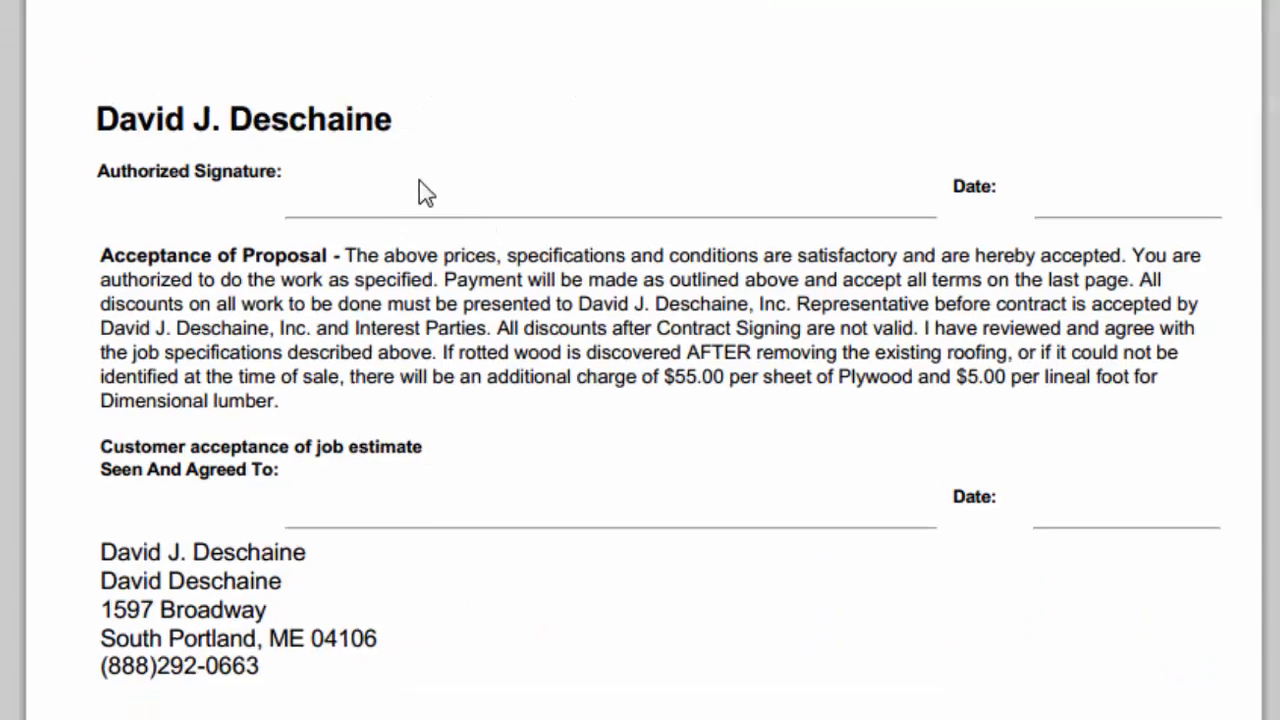
pyautogui.scroll(-1, 561, 352)
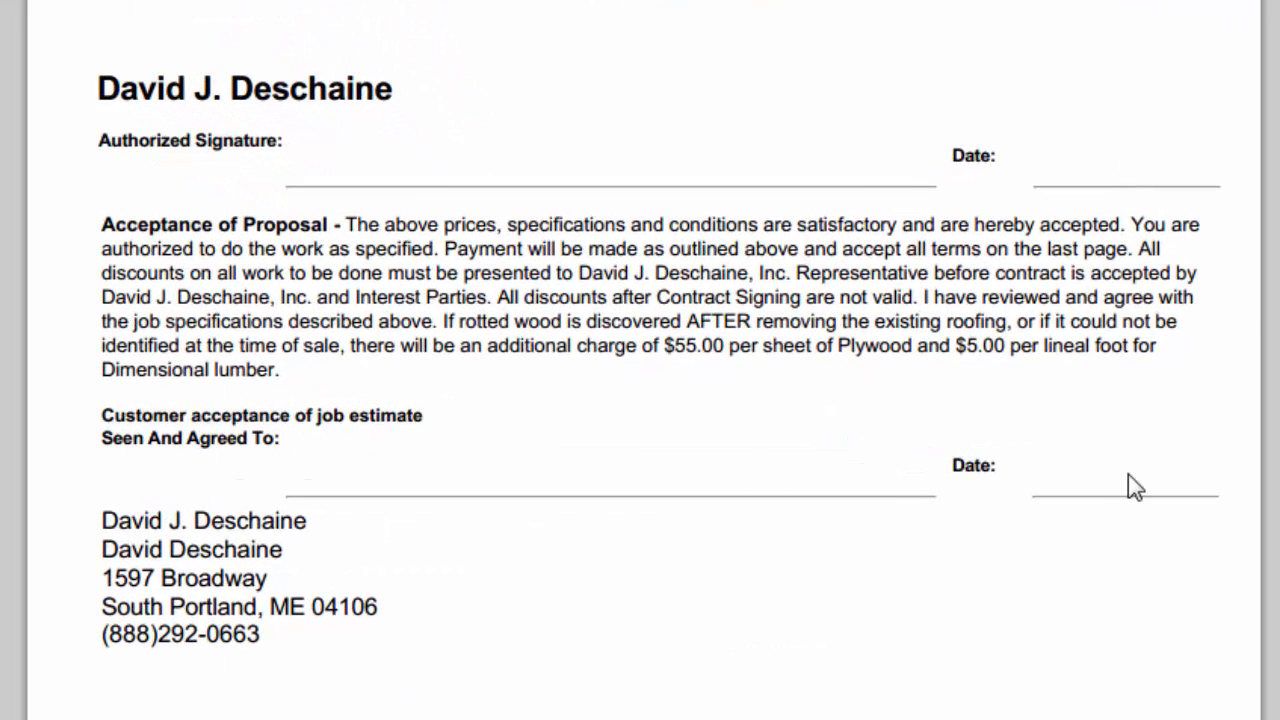
pyautogui.scroll(-3, 640, 360)
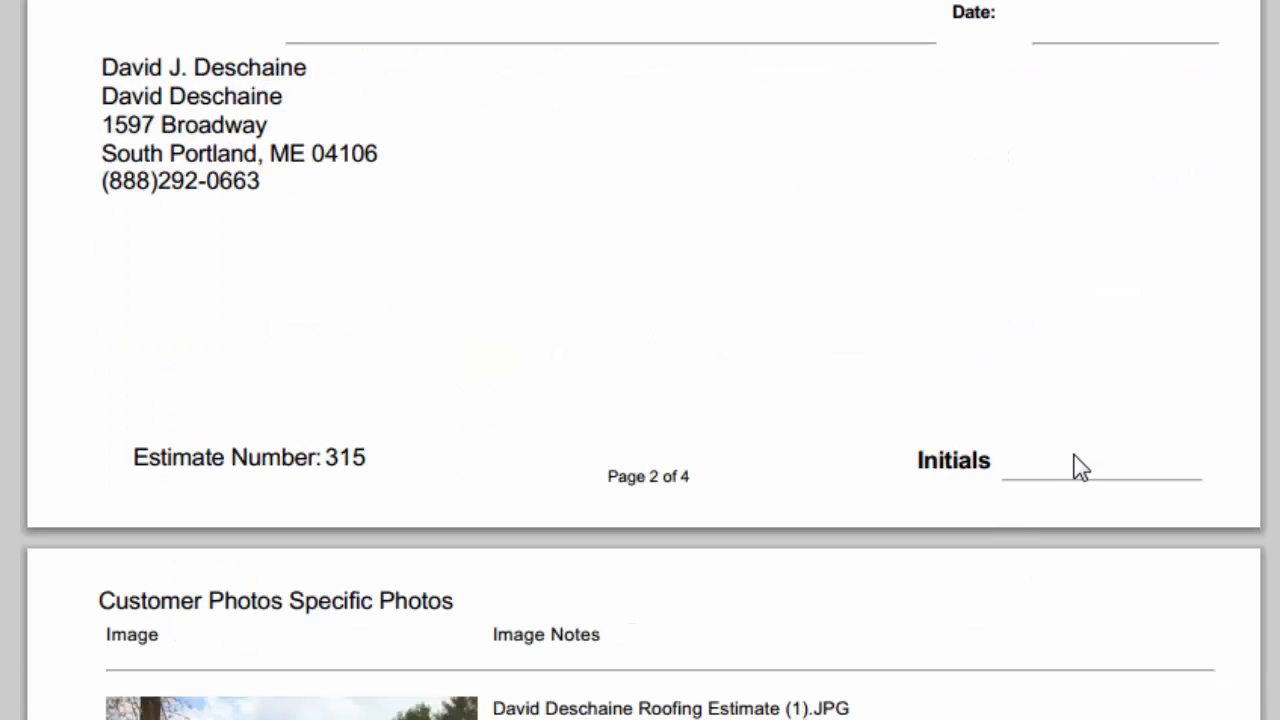
pyautogui.scroll(-6, 1051, 554)
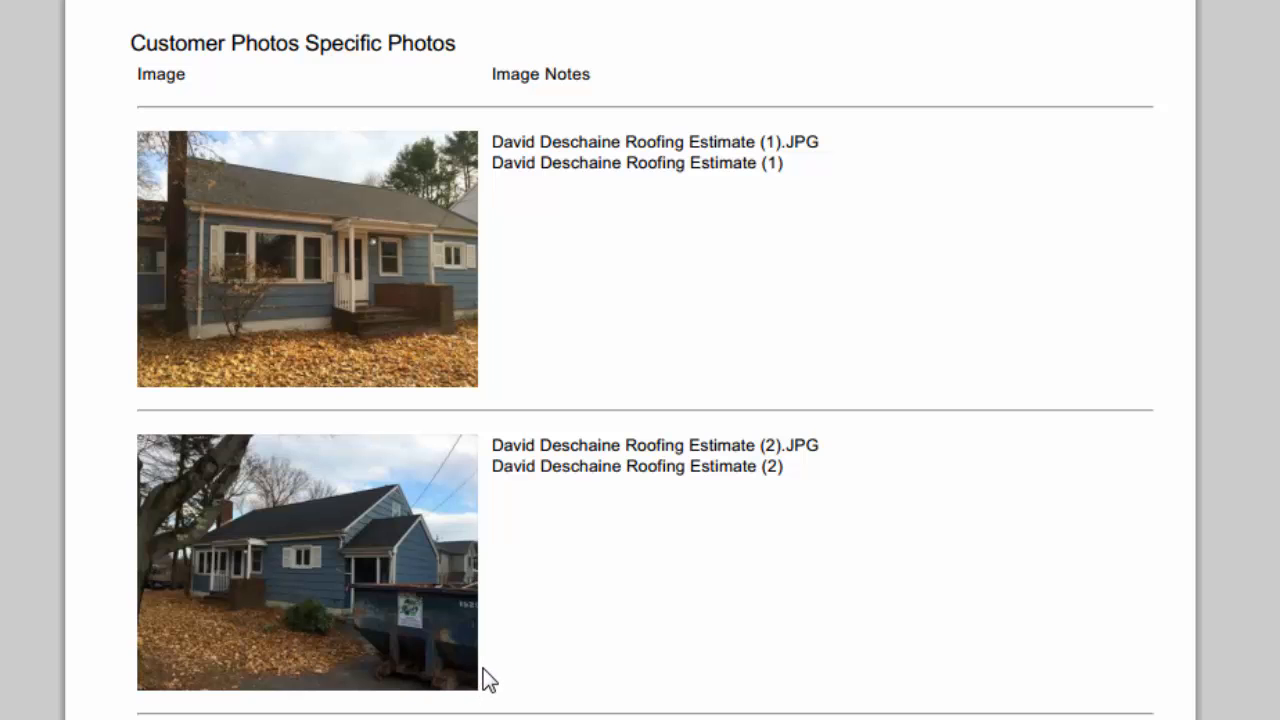
pyautogui.scroll(-1, 640, 360)
pyautogui.scroll(-10, 640, 360)
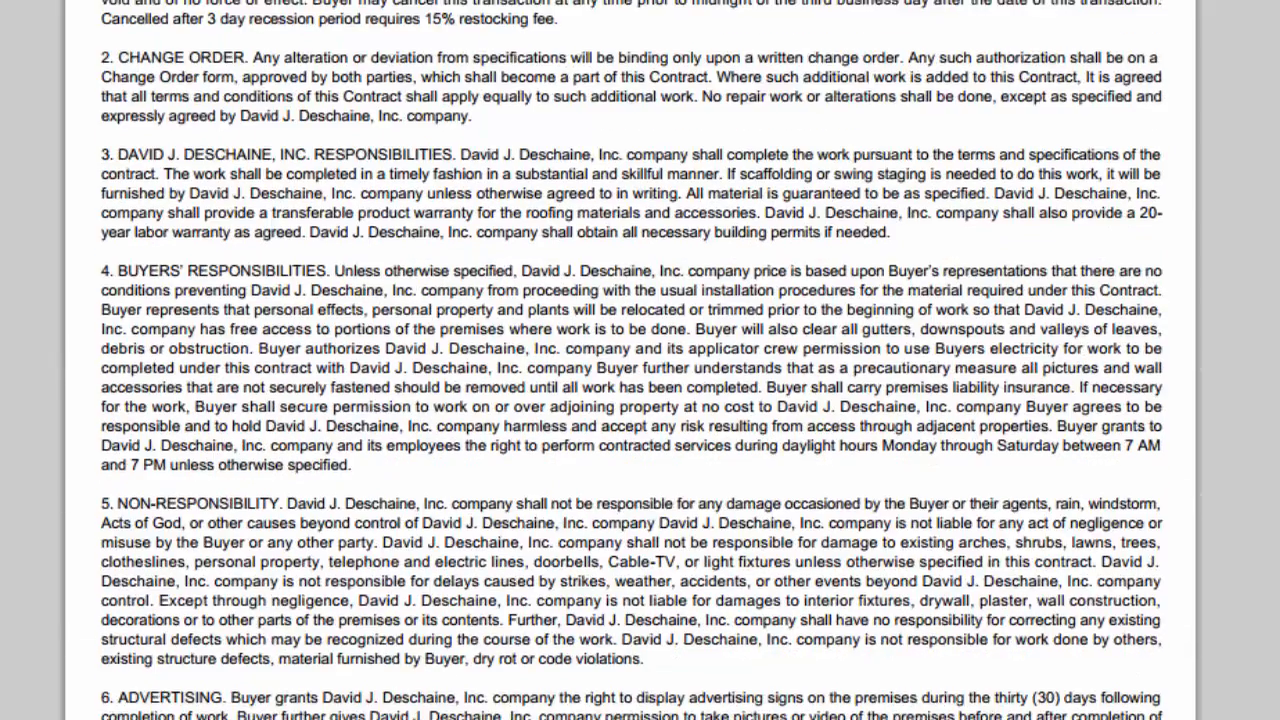
pyautogui.scroll(2, 640, 360)
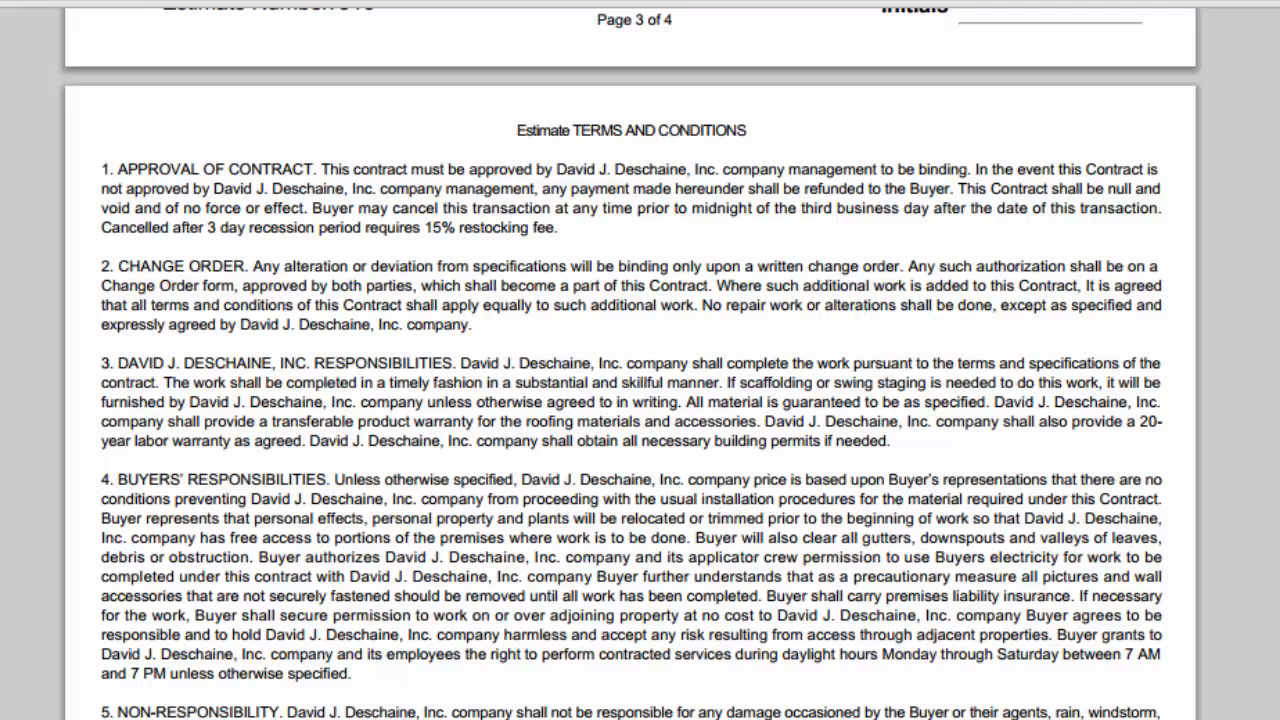
pyautogui.scroll(-1, 640, 360)
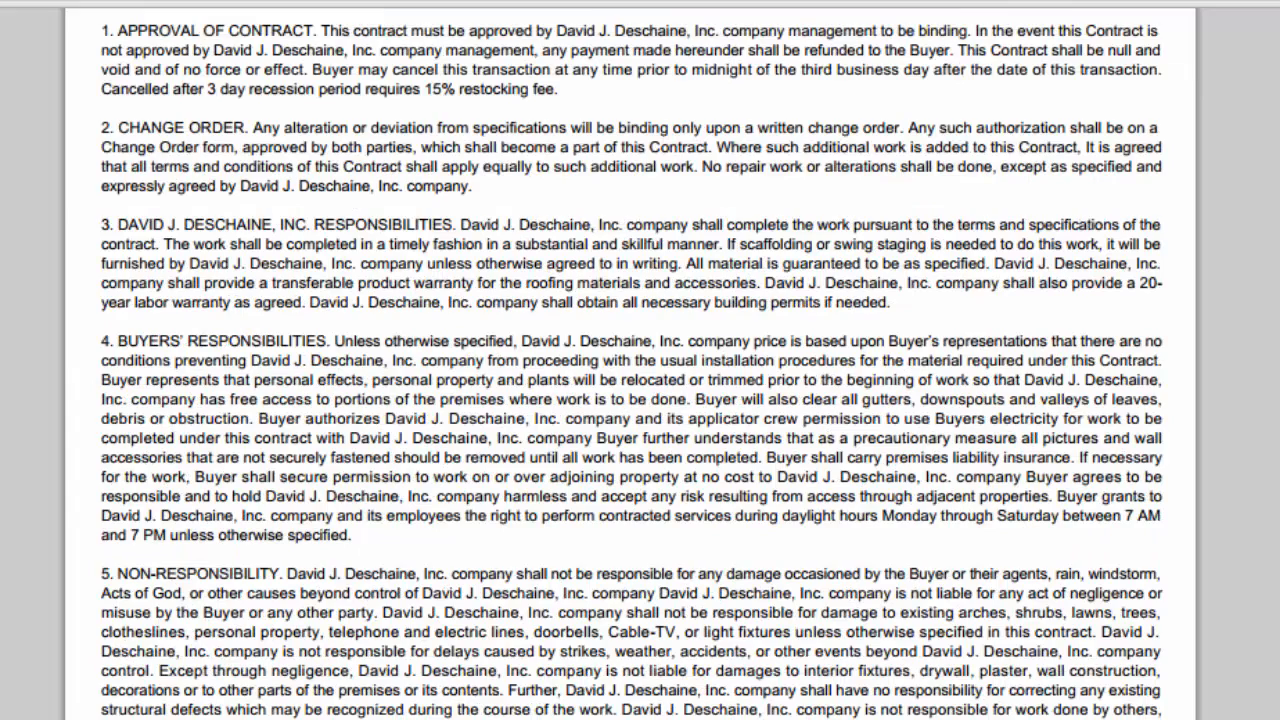
pyautogui.scroll(-5, 889, 234)
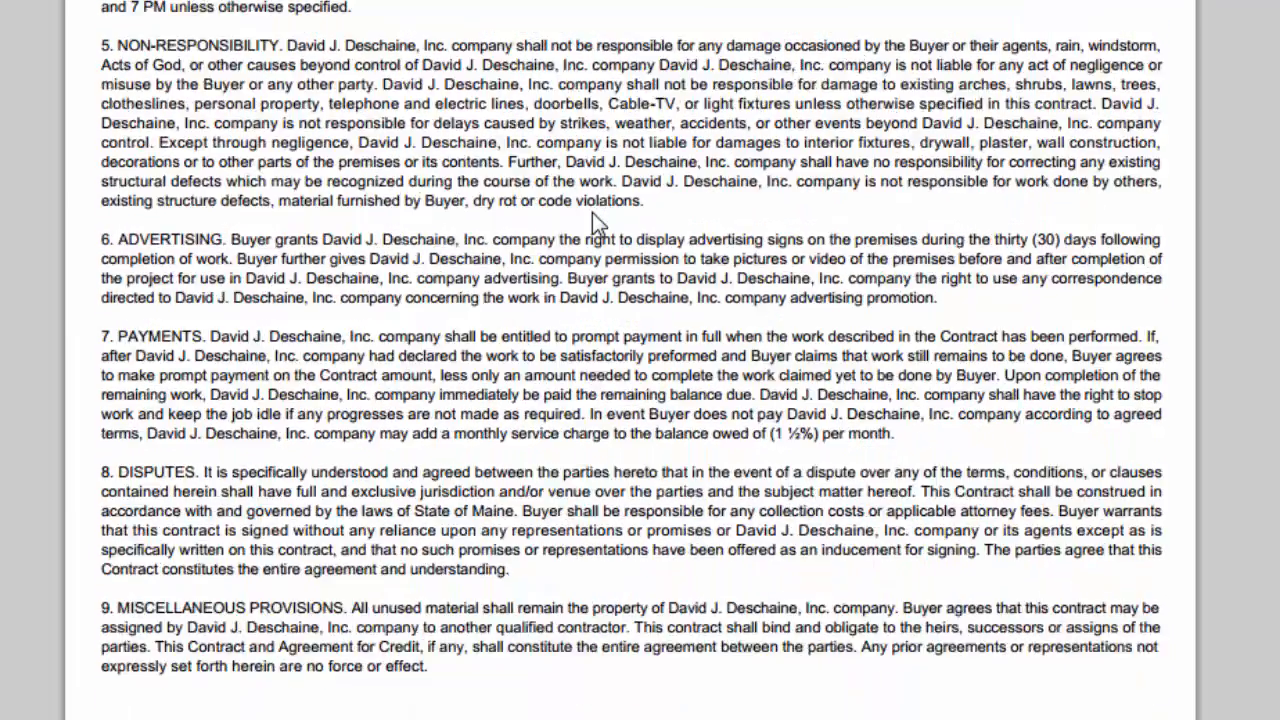
pyautogui.scroll(20, 596, 216)
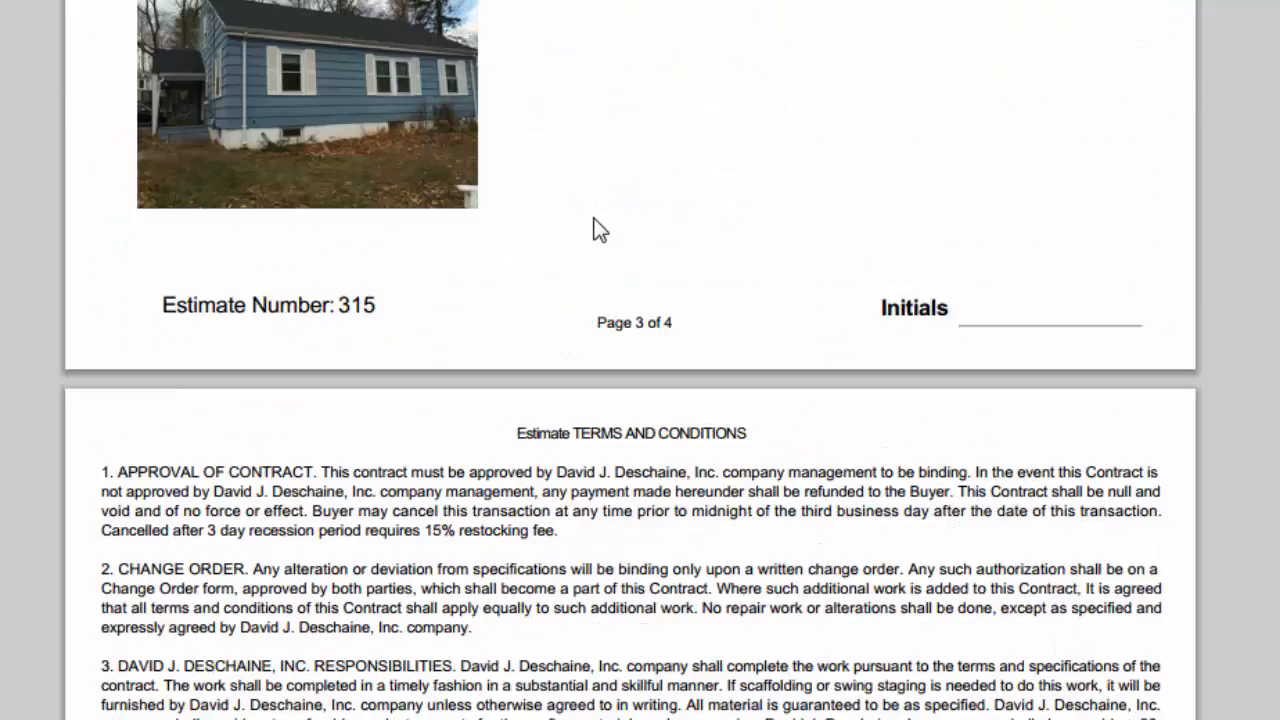
pyautogui.scroll(10, 600, 228)
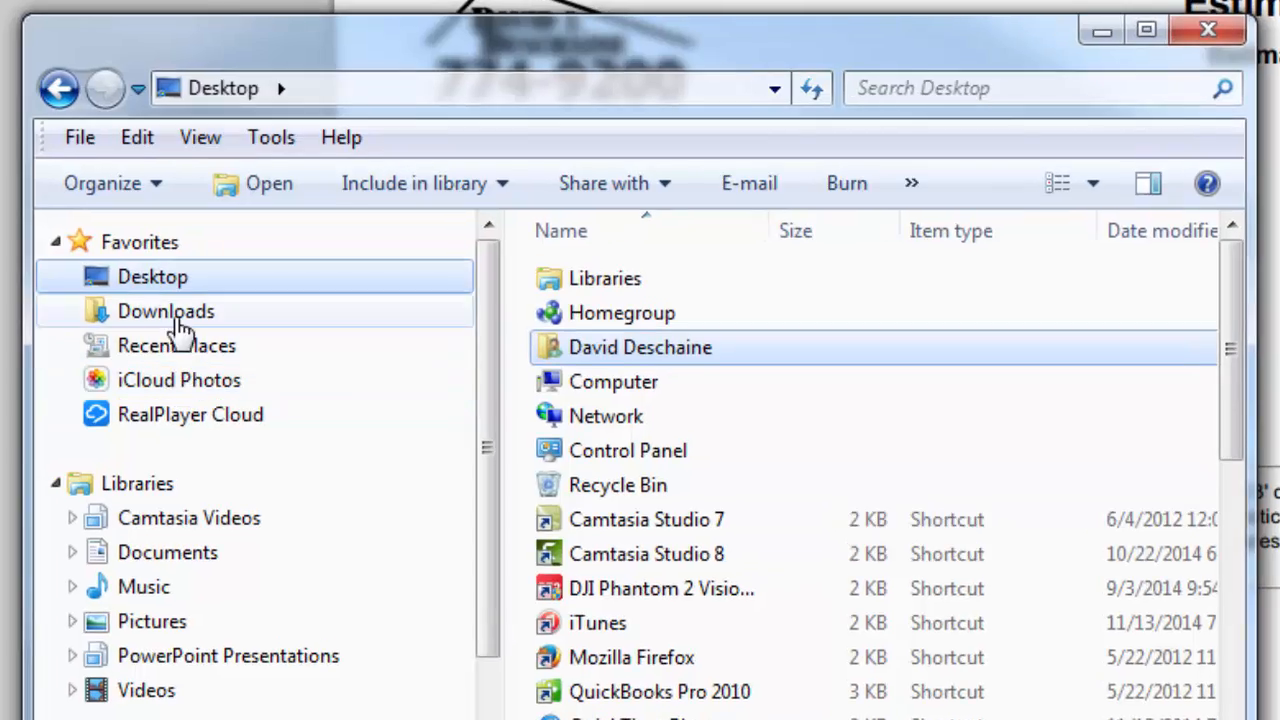
# Rename StandardEstimate_315 in Downloads to the owner's name followed by 'Roofing Contract'
pyautogui.click(207, 206)
pyautogui.click(705, 229)
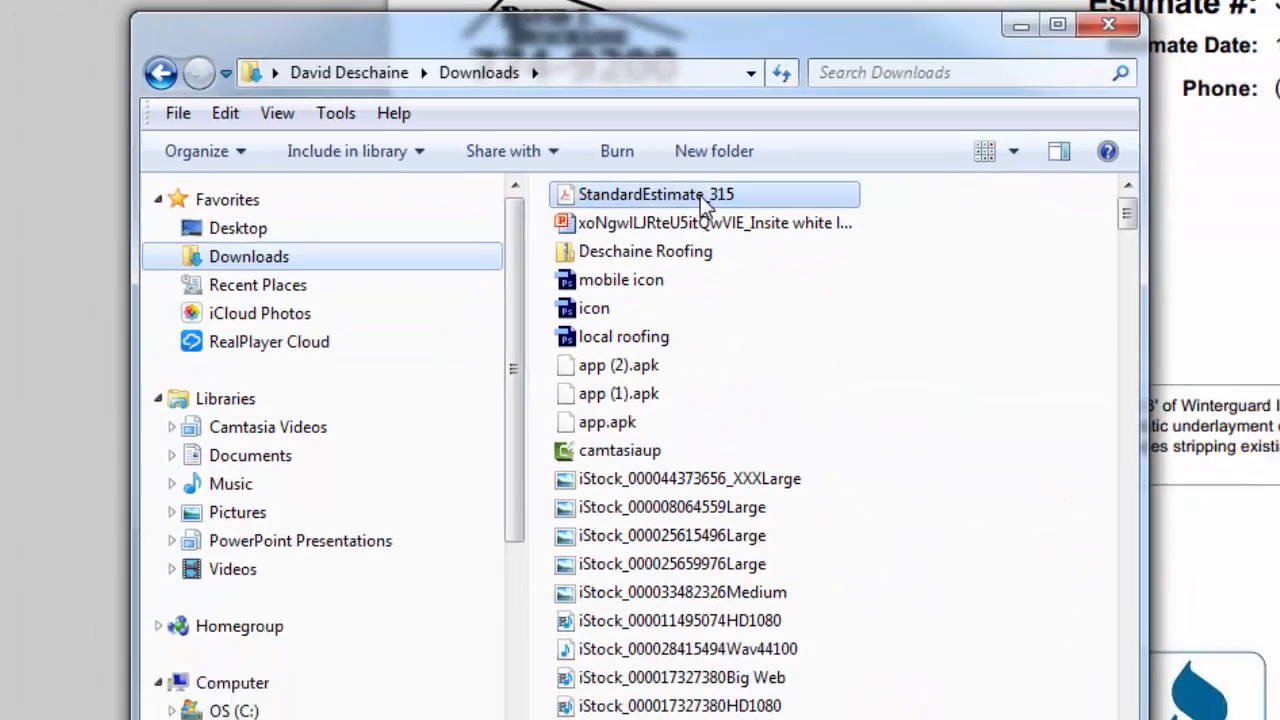
pyautogui.rightClick(708, 231)
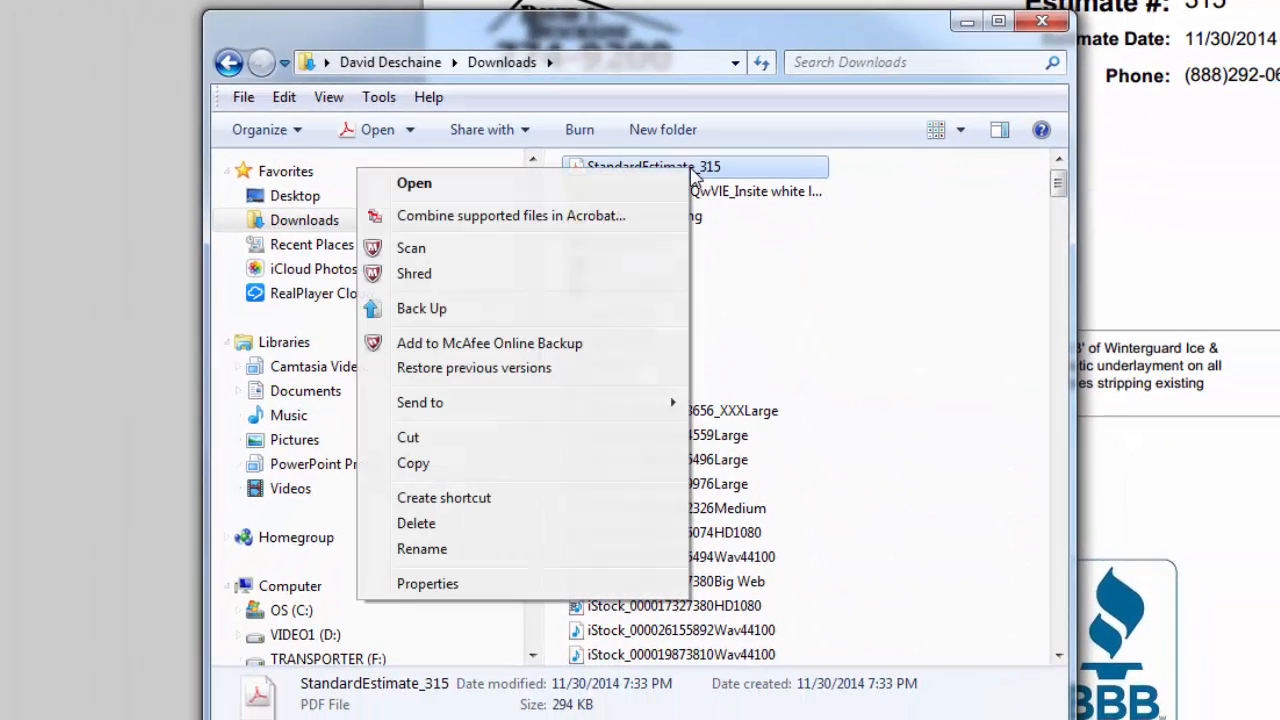
pyautogui.click(453, 548)
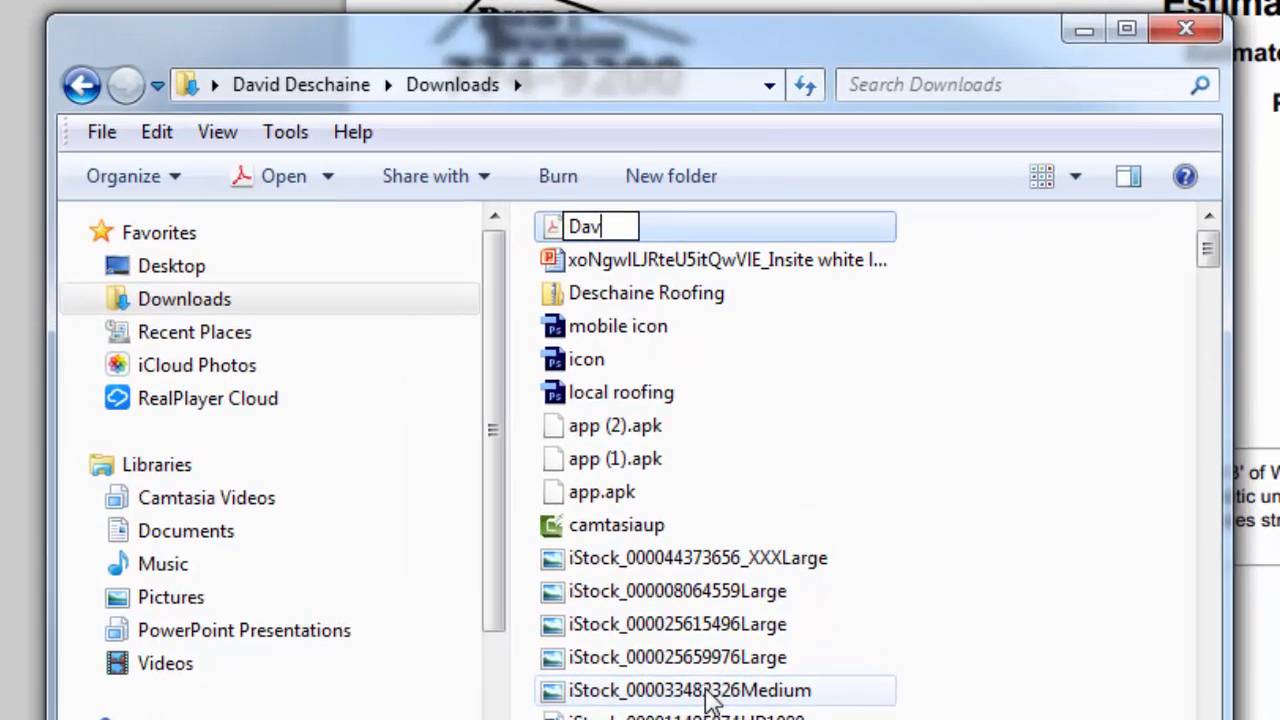
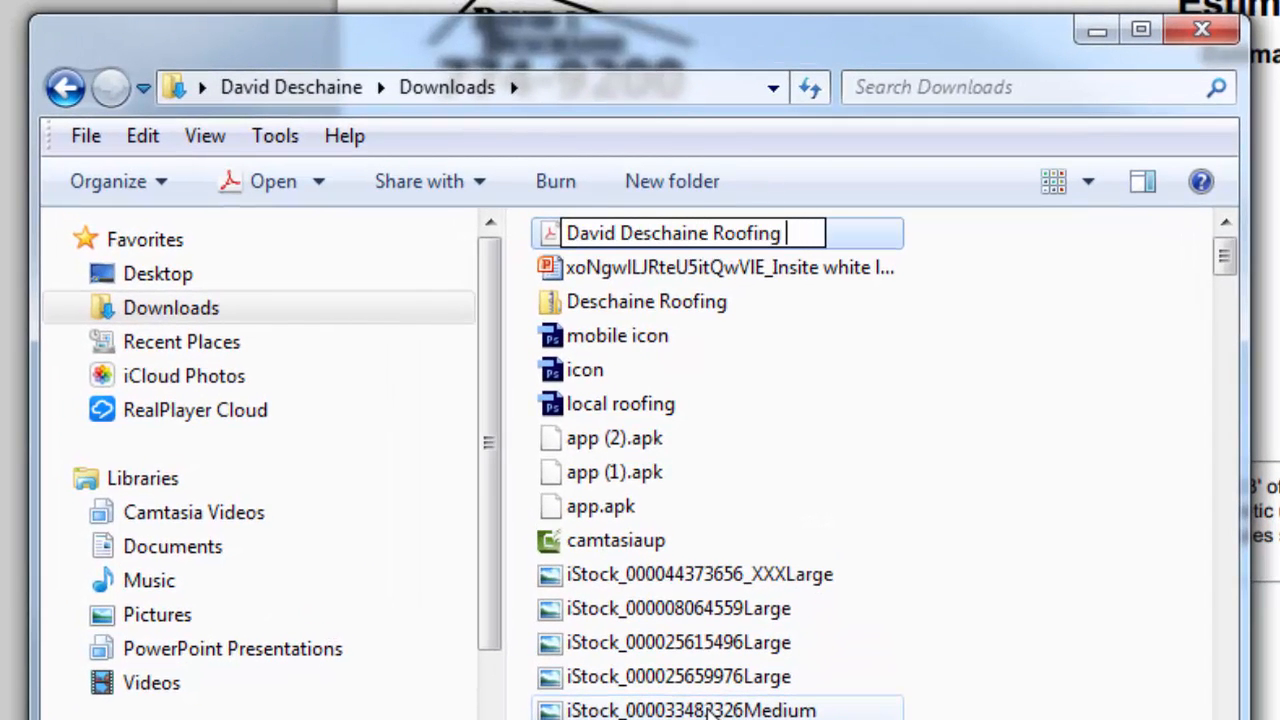
pyautogui.write('Contractor')
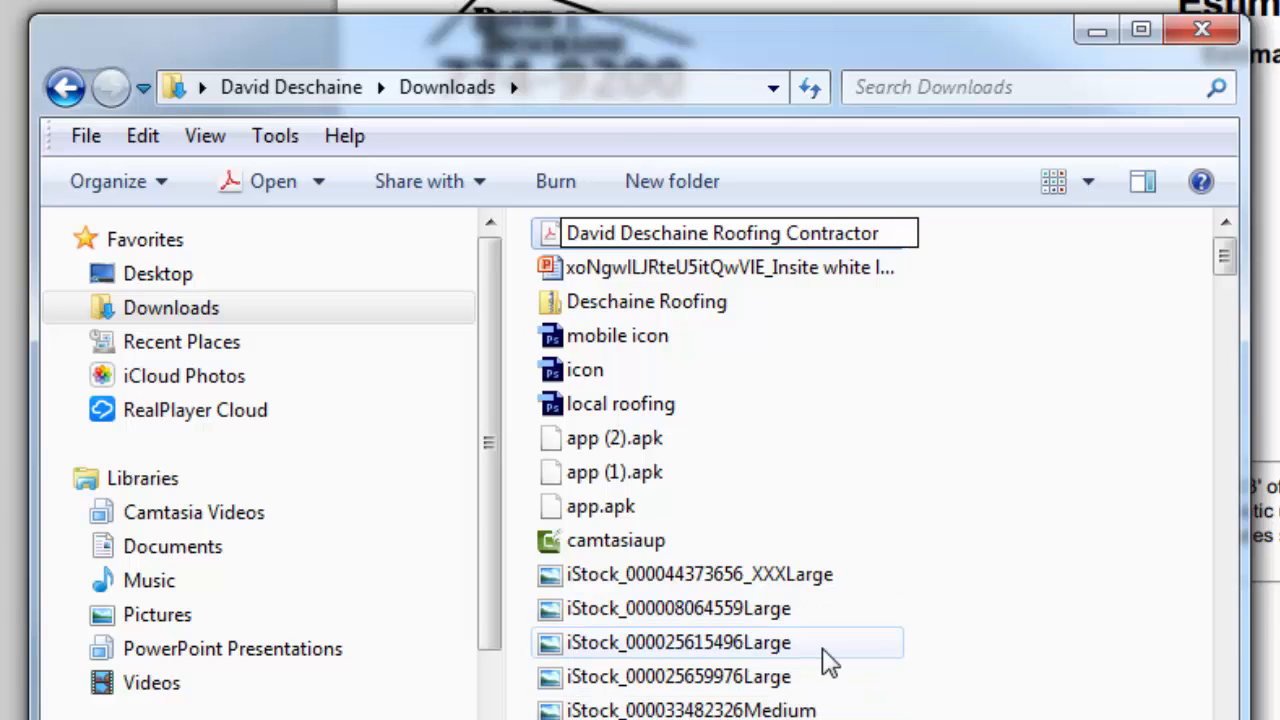
pyautogui.press('BackSpace')
pyautogui.press('BackSpace')
pyautogui.press('BackSpace')
pyautogui.press('BackSpace')
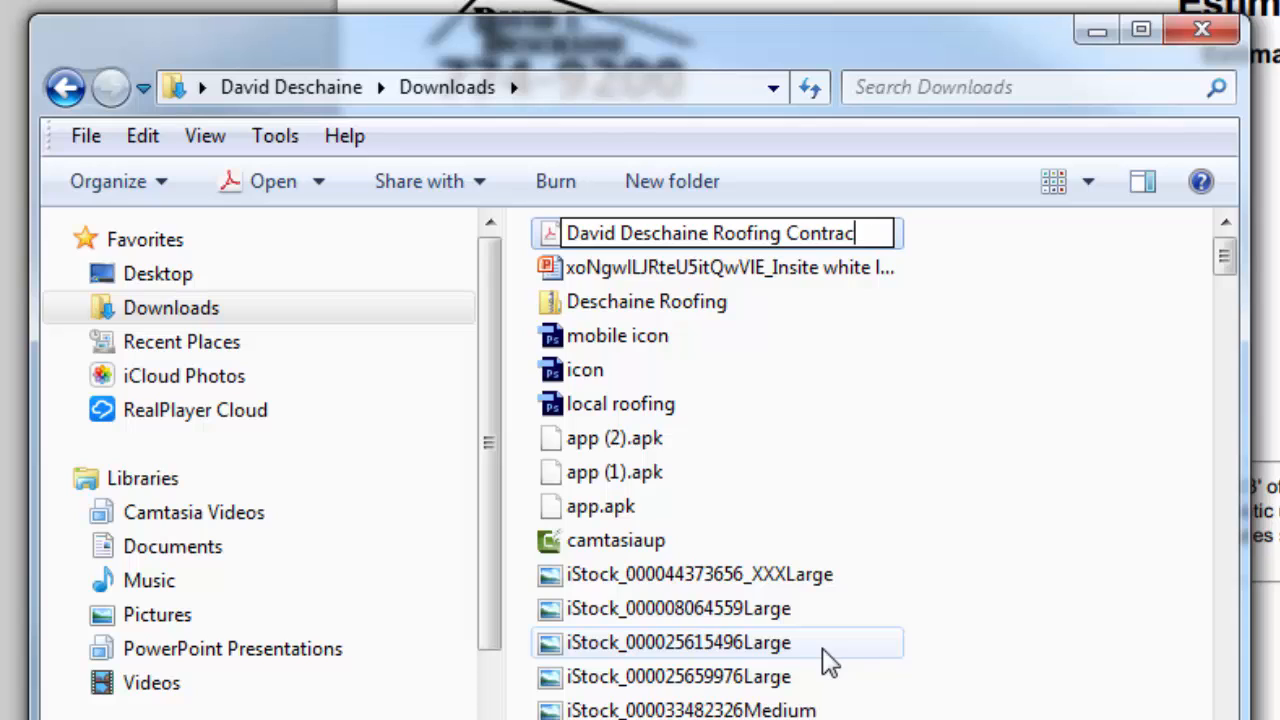
pyautogui.write('ct')
pyautogui.click(957, 563)
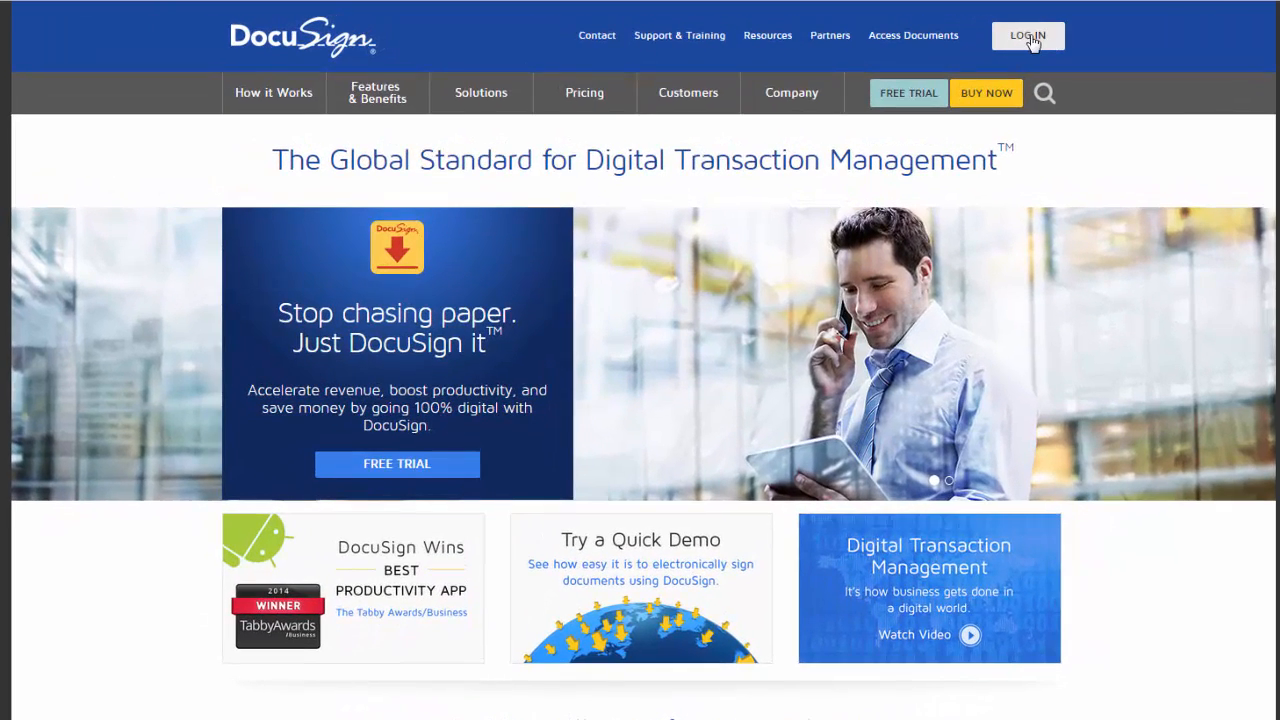
# Log in to DocuSign using the saved account e-mail and password
pyautogui.click(1030, 38)
pyautogui.click(329, 318)
pyautogui.click(423, 217)
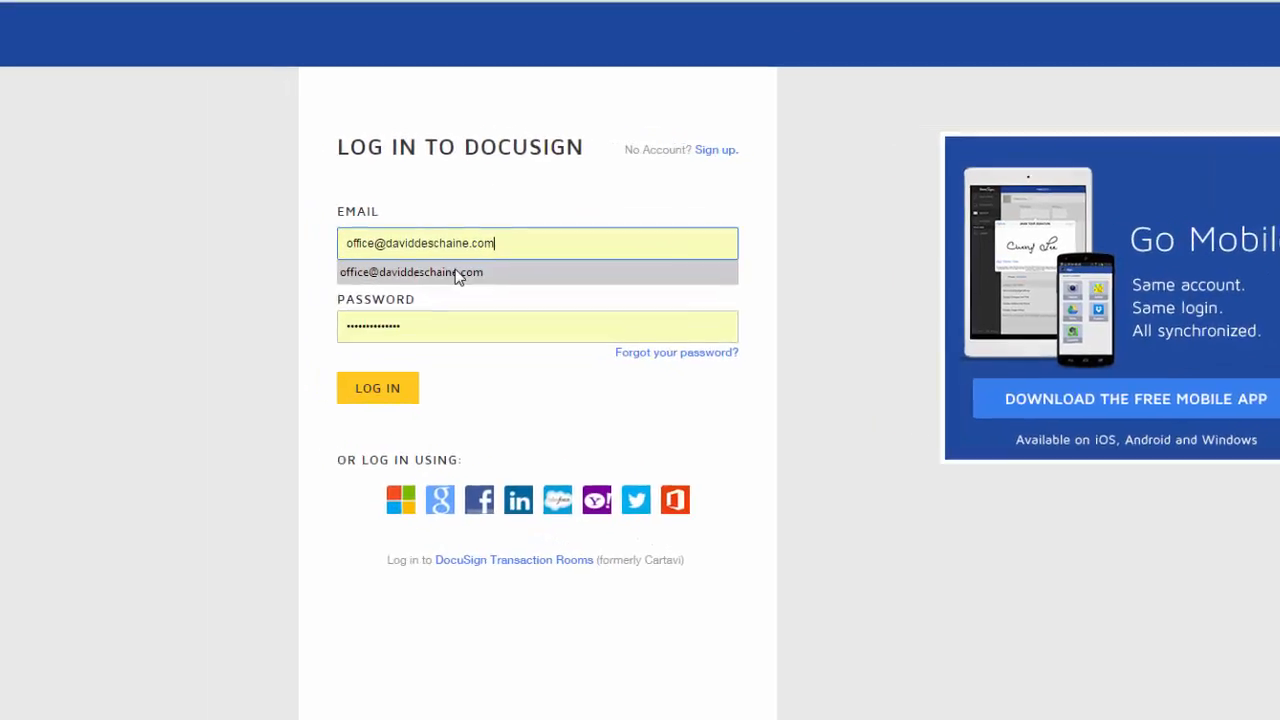
pyautogui.click(456, 274)
pyautogui.click(403, 391)
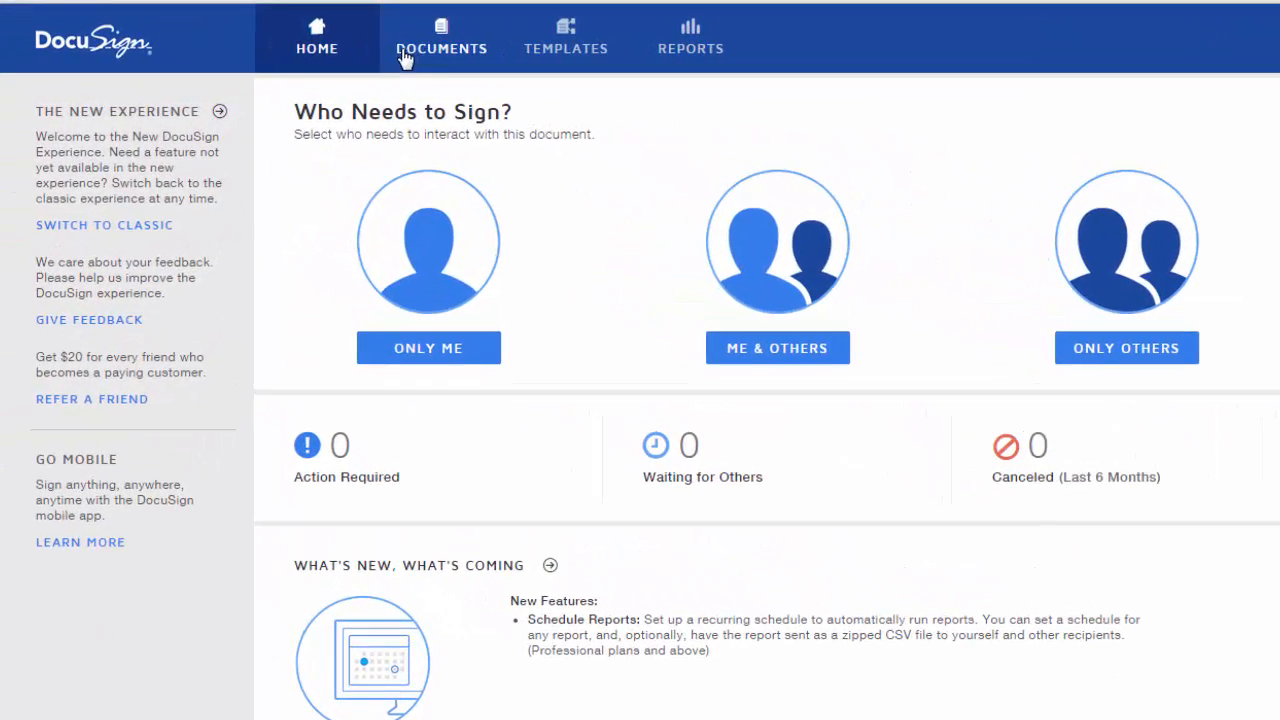
# Open the Documents list, filter it to the Roofing Customers folder, then show all documents again
pyautogui.click(437, 55)
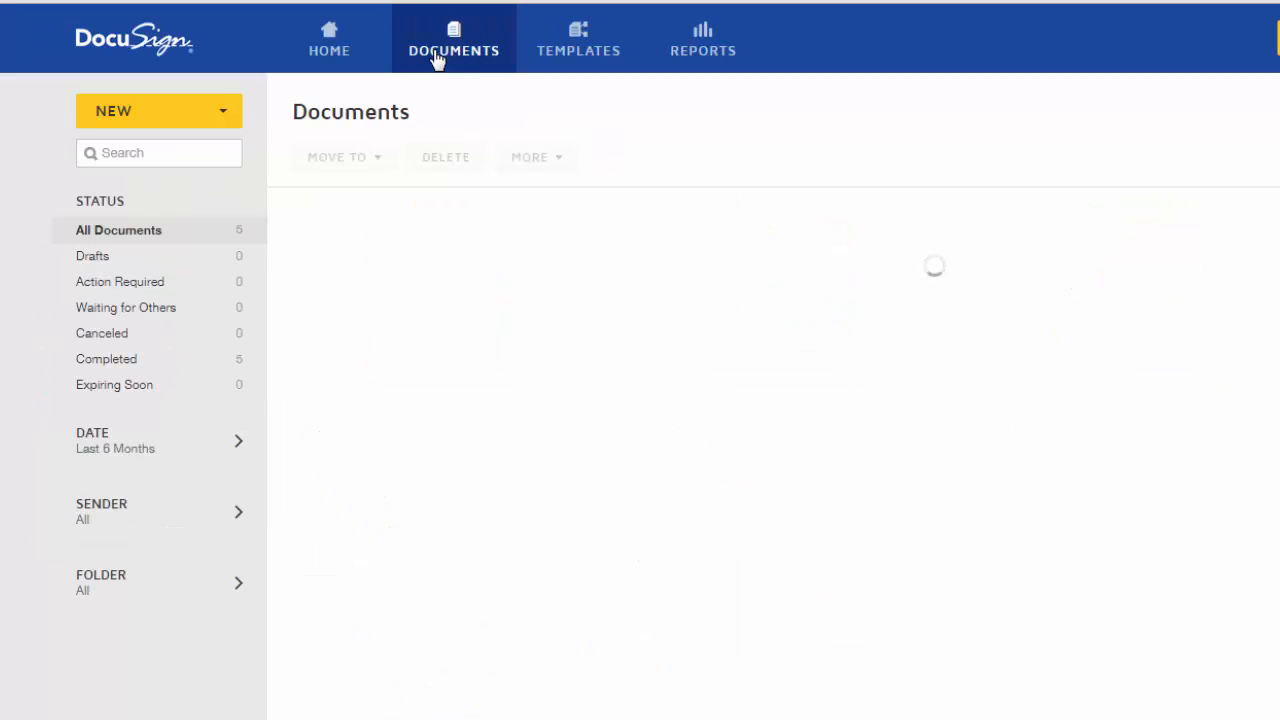
pyautogui.click(150, 597)
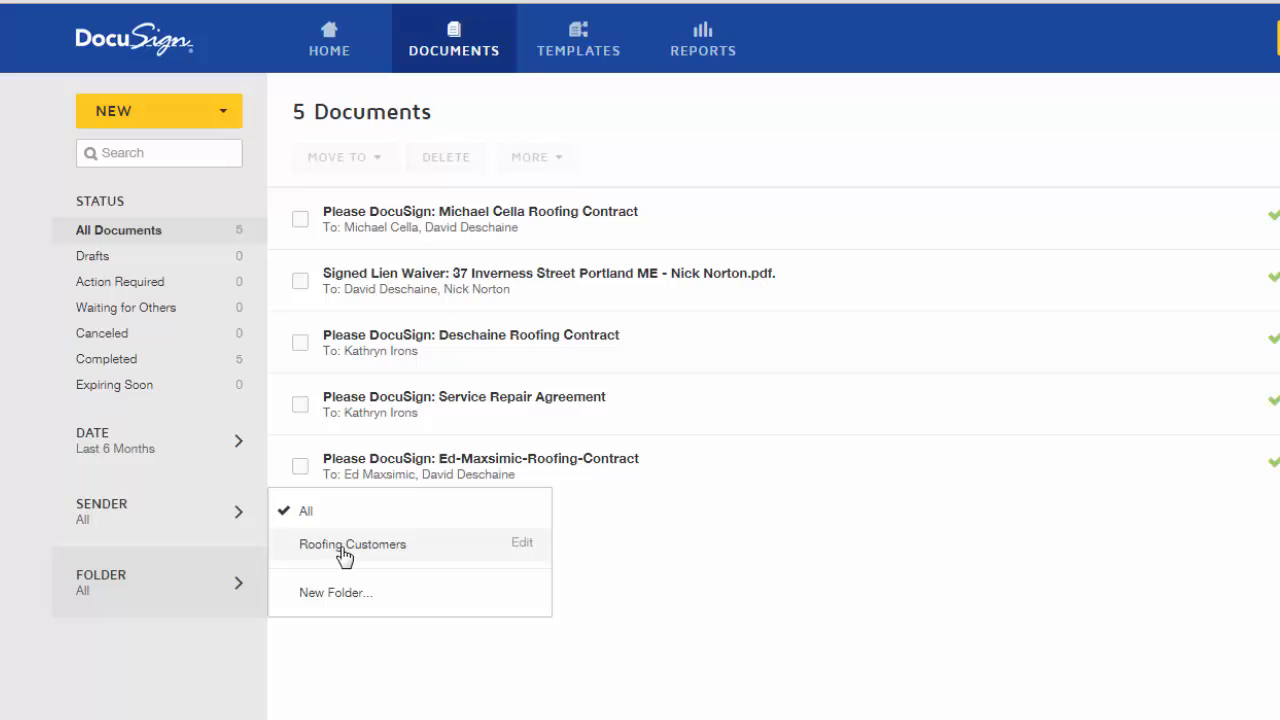
pyautogui.click(343, 546)
pyautogui.click(458, 60)
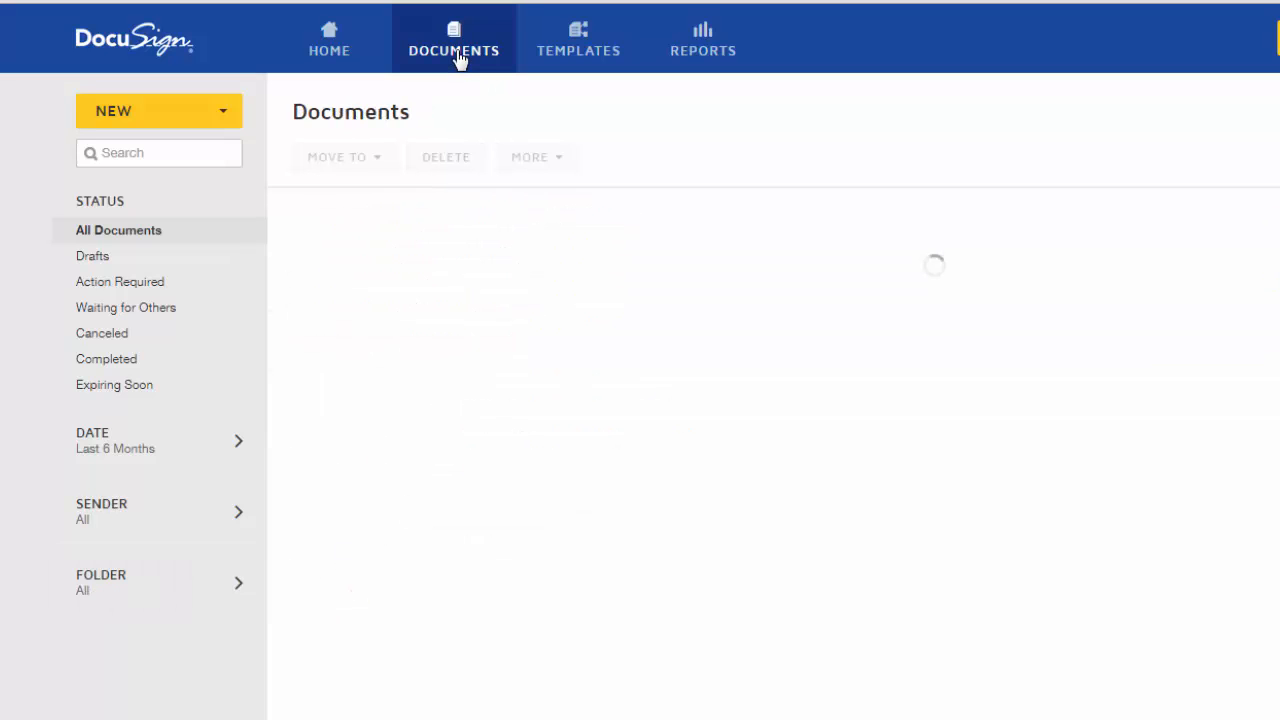
# Browse the saved templates and reports, then return to Documents and show the NEW envelope options
pyautogui.click(588, 49)
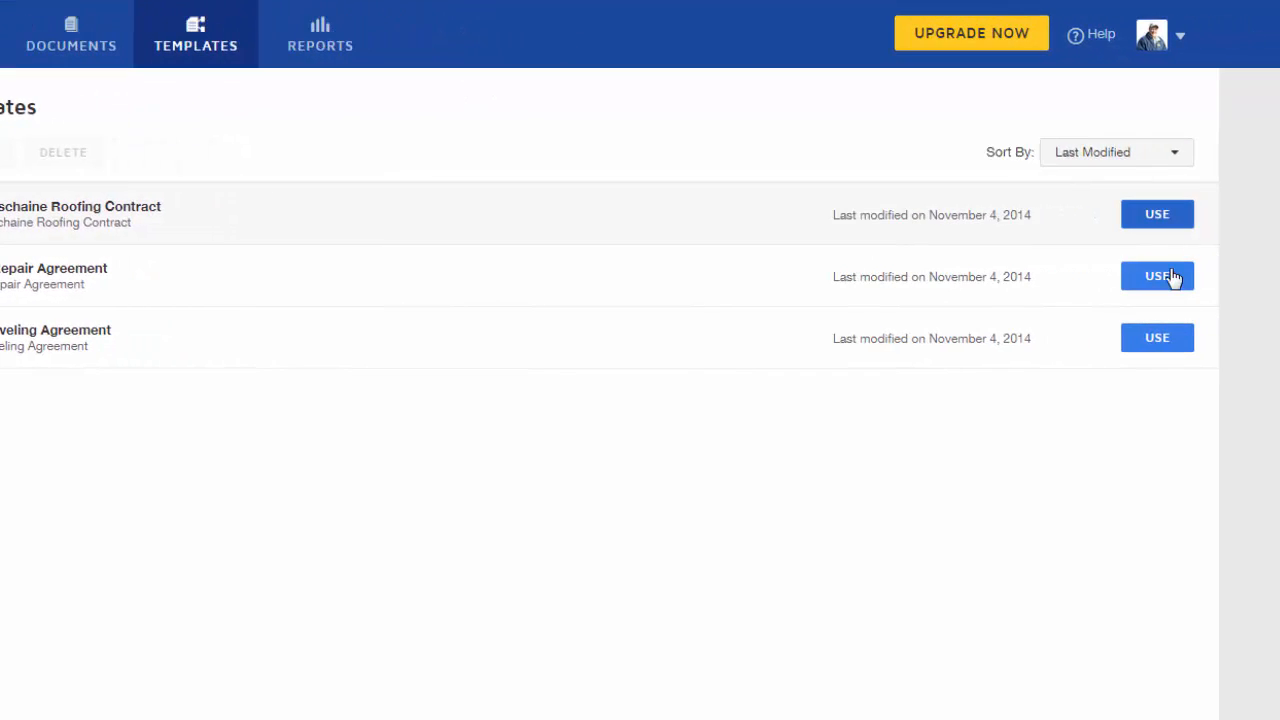
pyautogui.click(312, 56)
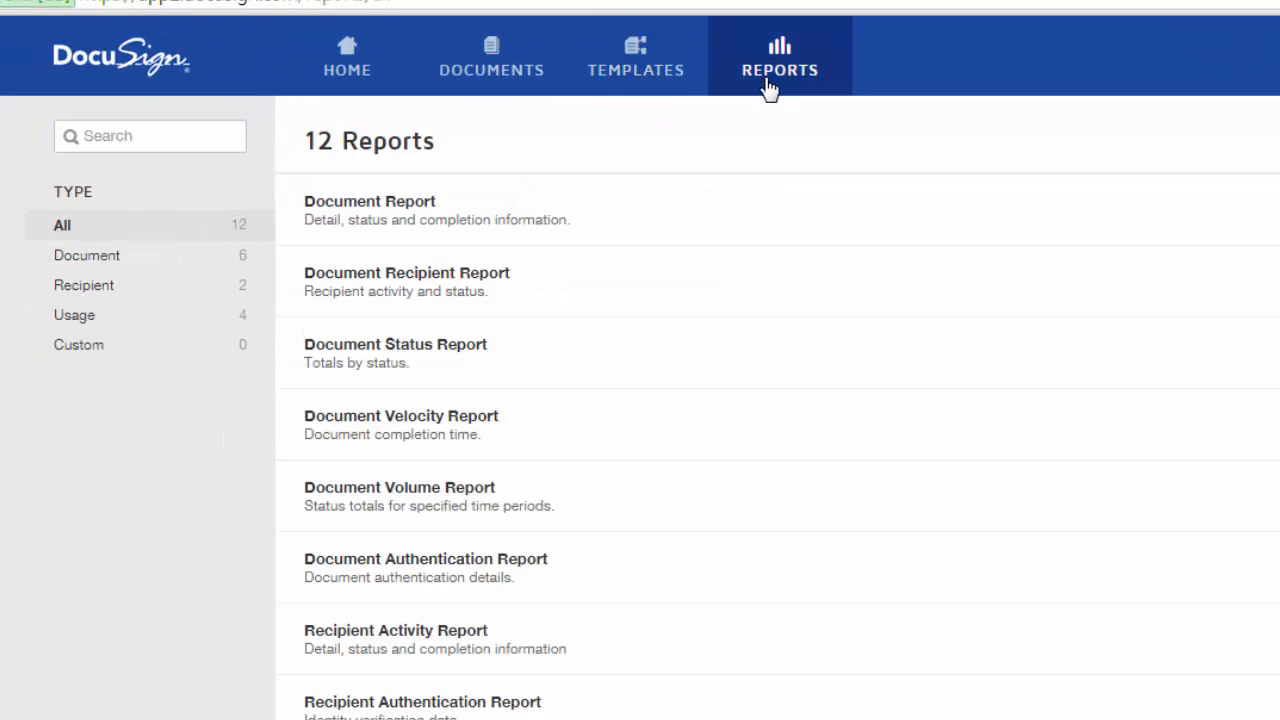
pyautogui.click(513, 76)
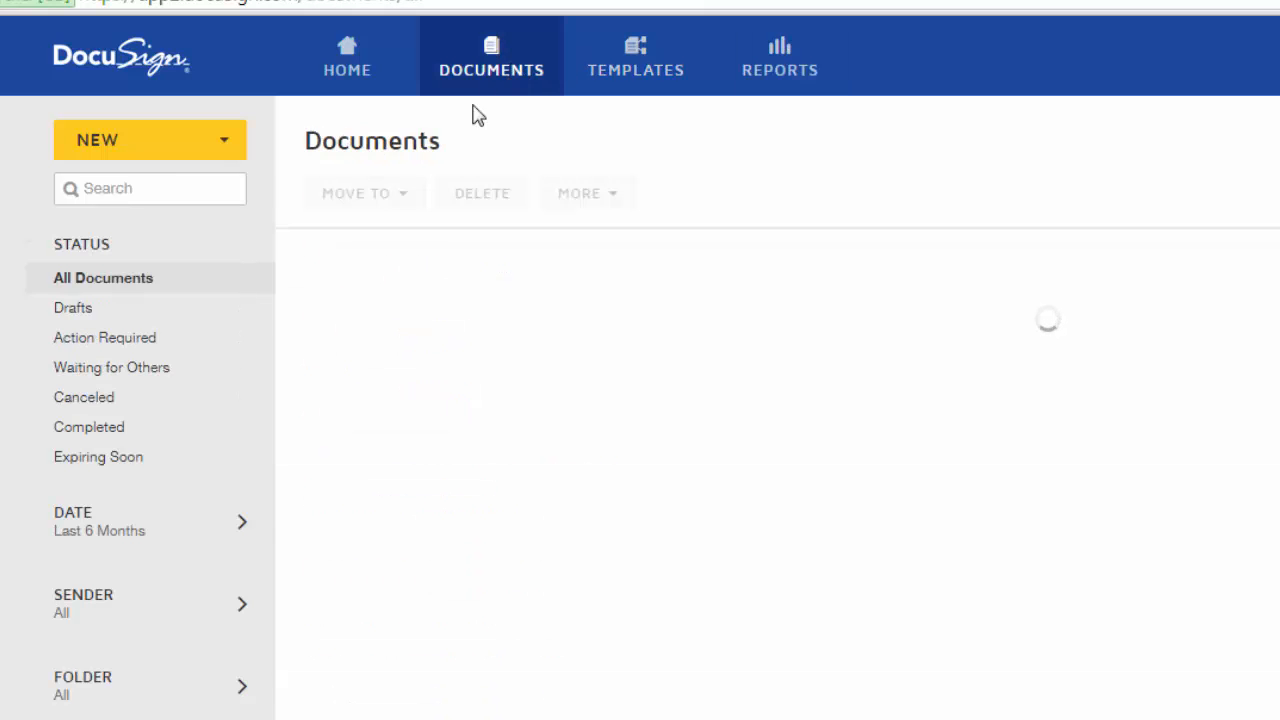
pyautogui.click(213, 150)
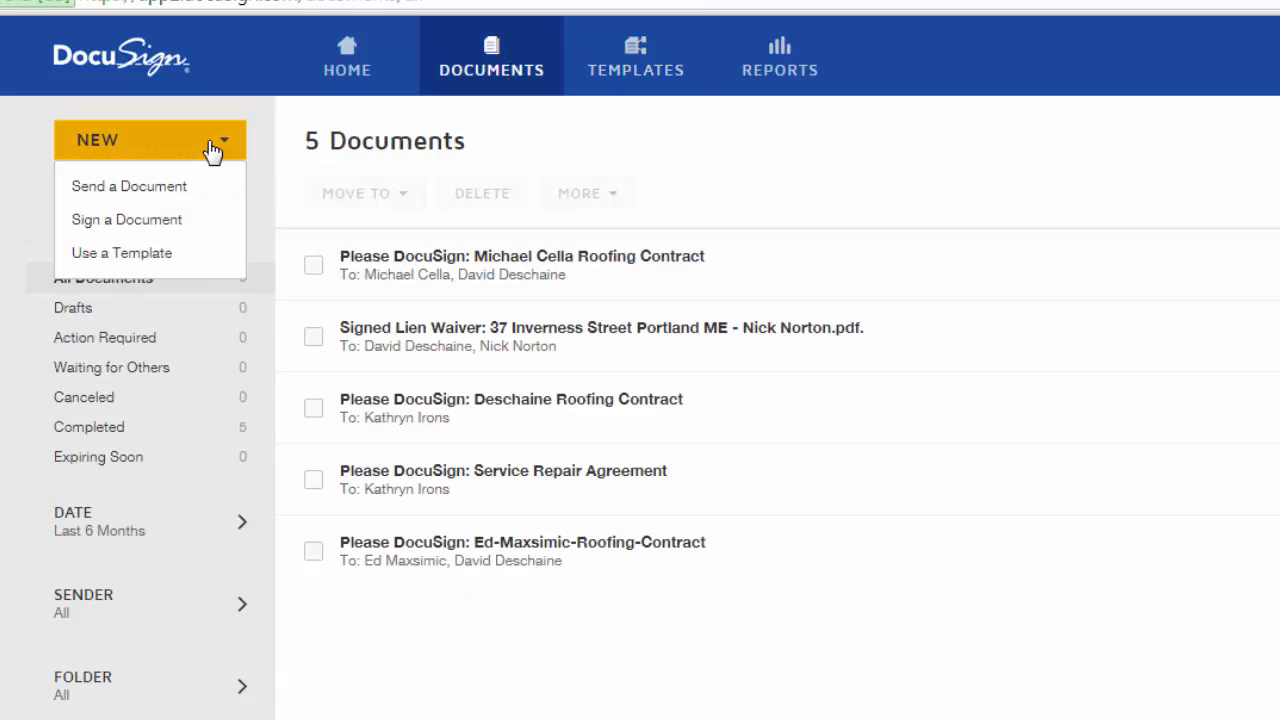
# Start a new envelope with the client's e-mail and name as first signer and yourself second
pyautogui.click(177, 188)
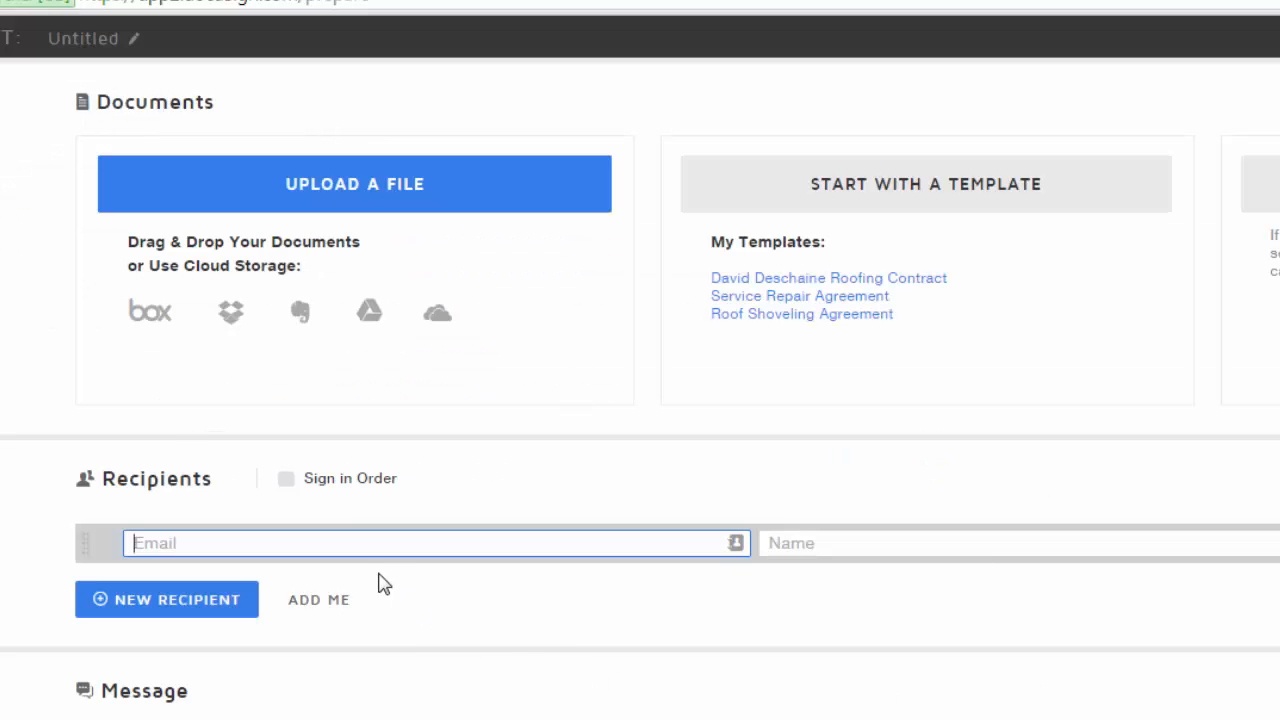
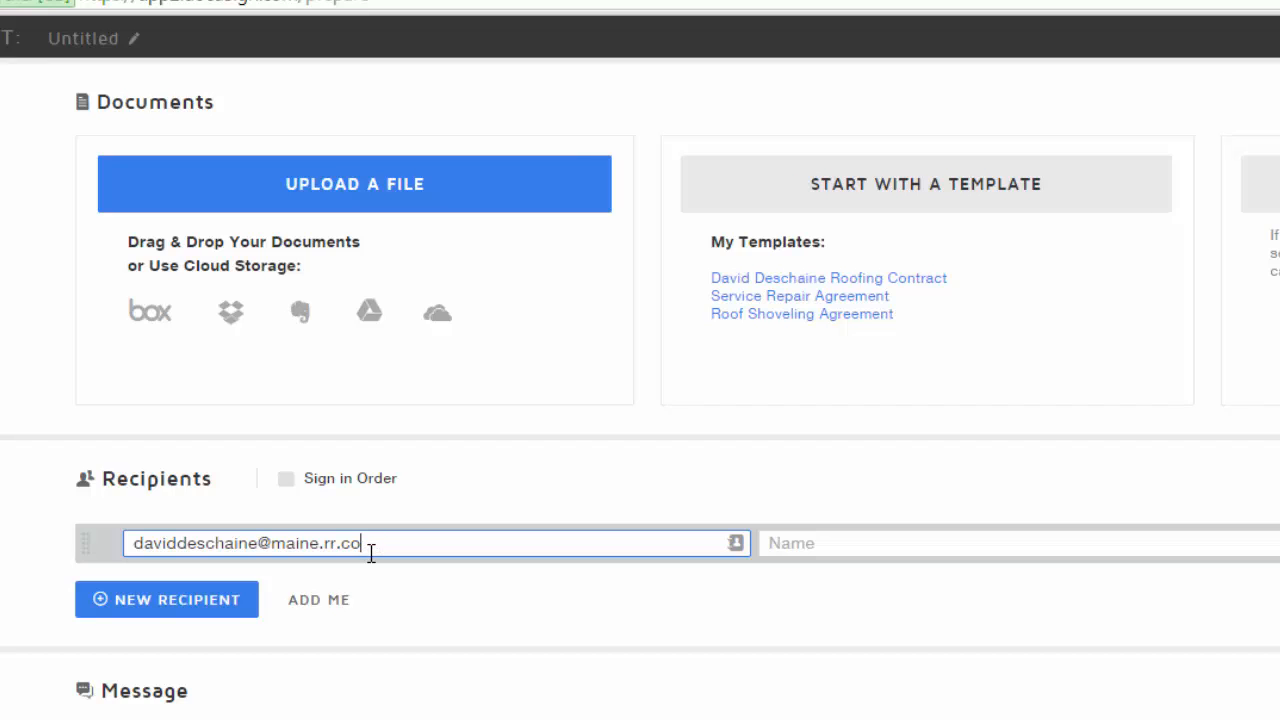
pyautogui.press('Tab')
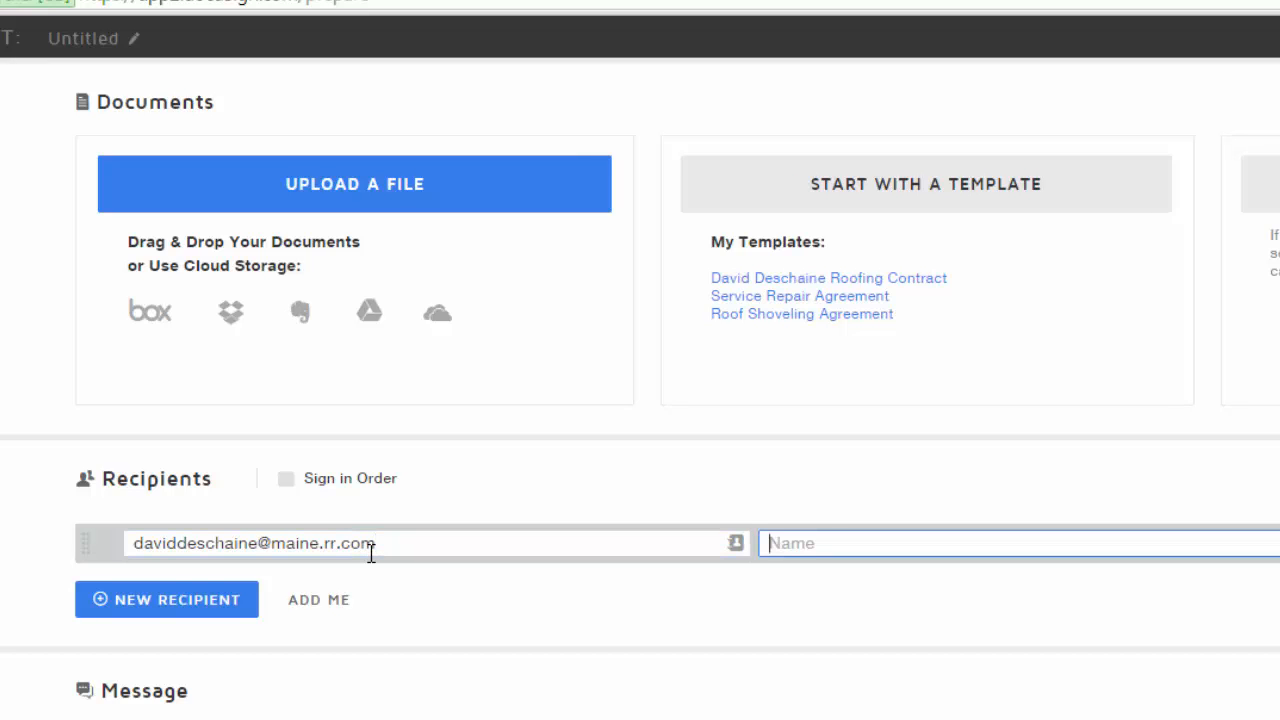
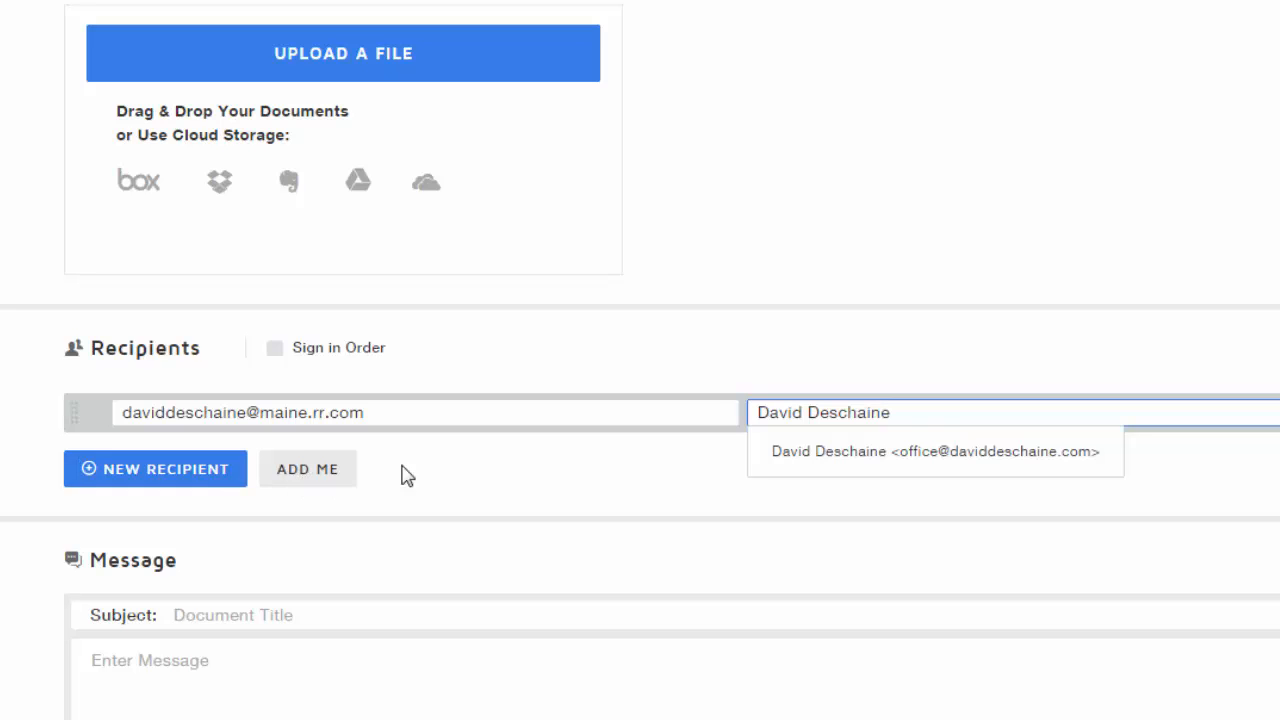
pyautogui.click(200, 477)
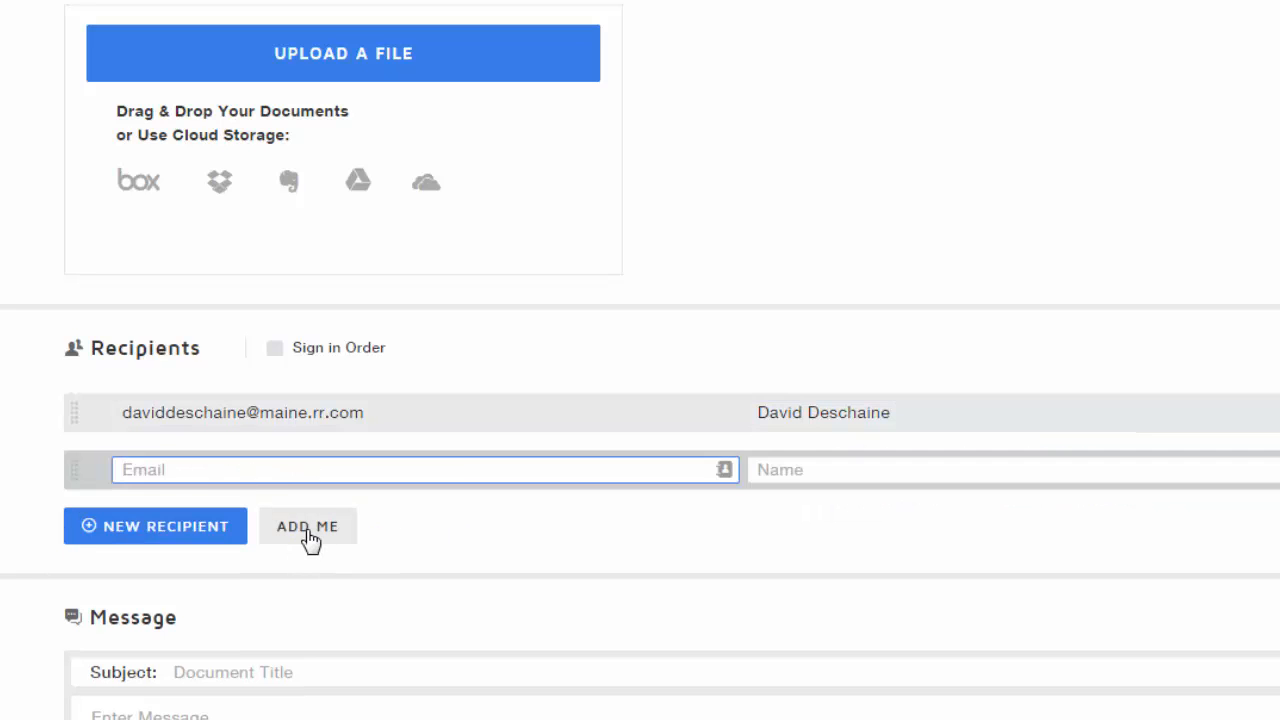
pyautogui.click(309, 537)
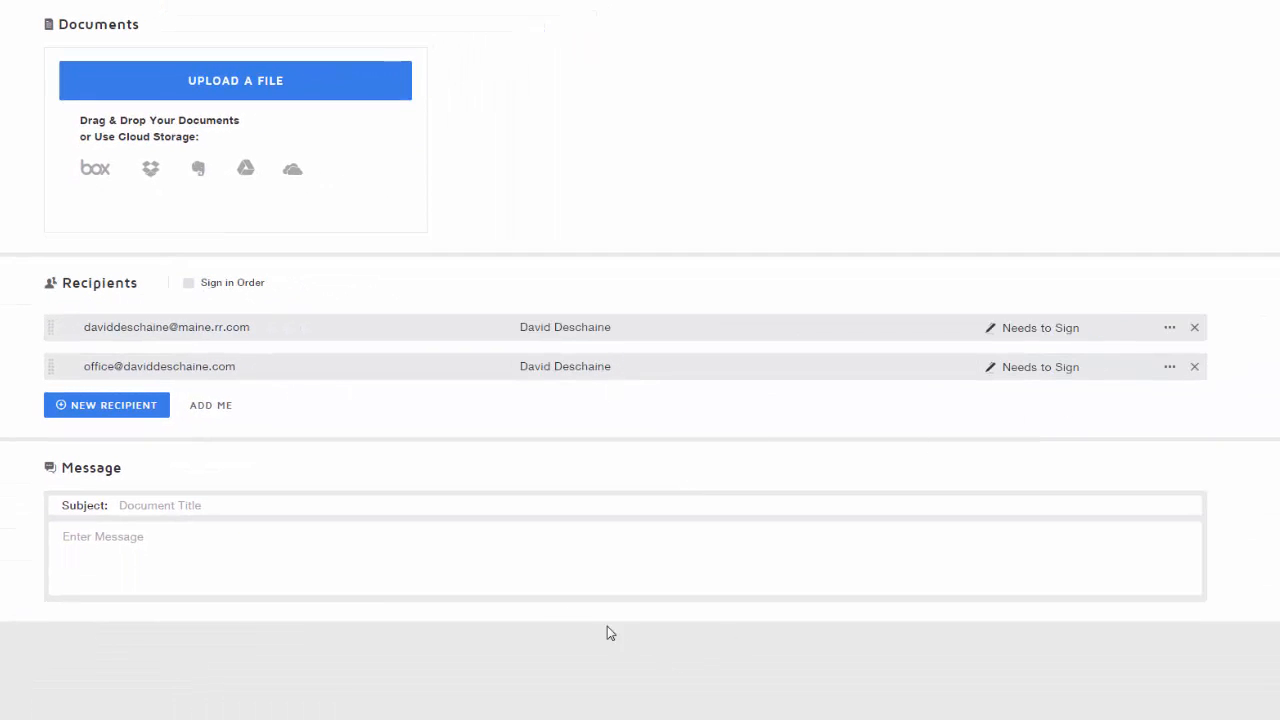
# Set the subject to 'Roofing Contract' and the message to 'Please Sign The Agreement Thanks'
pyautogui.click(210, 502)
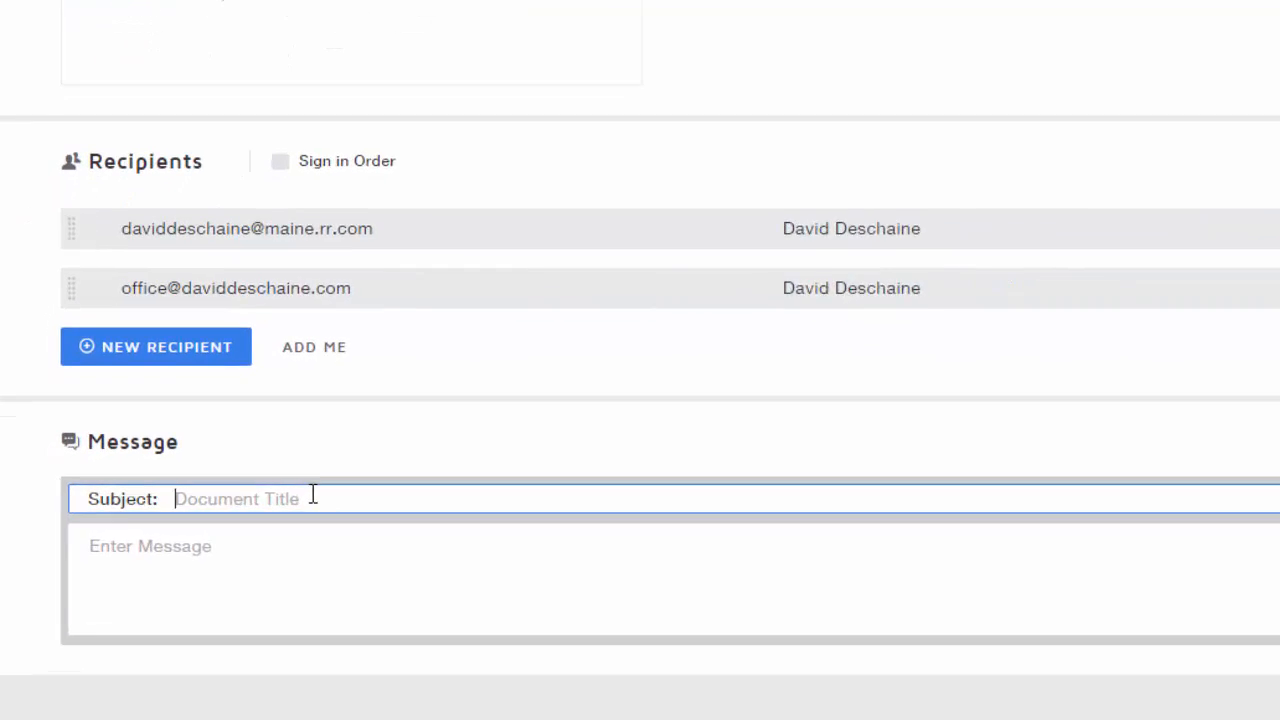
pyautogui.write('Roofing')
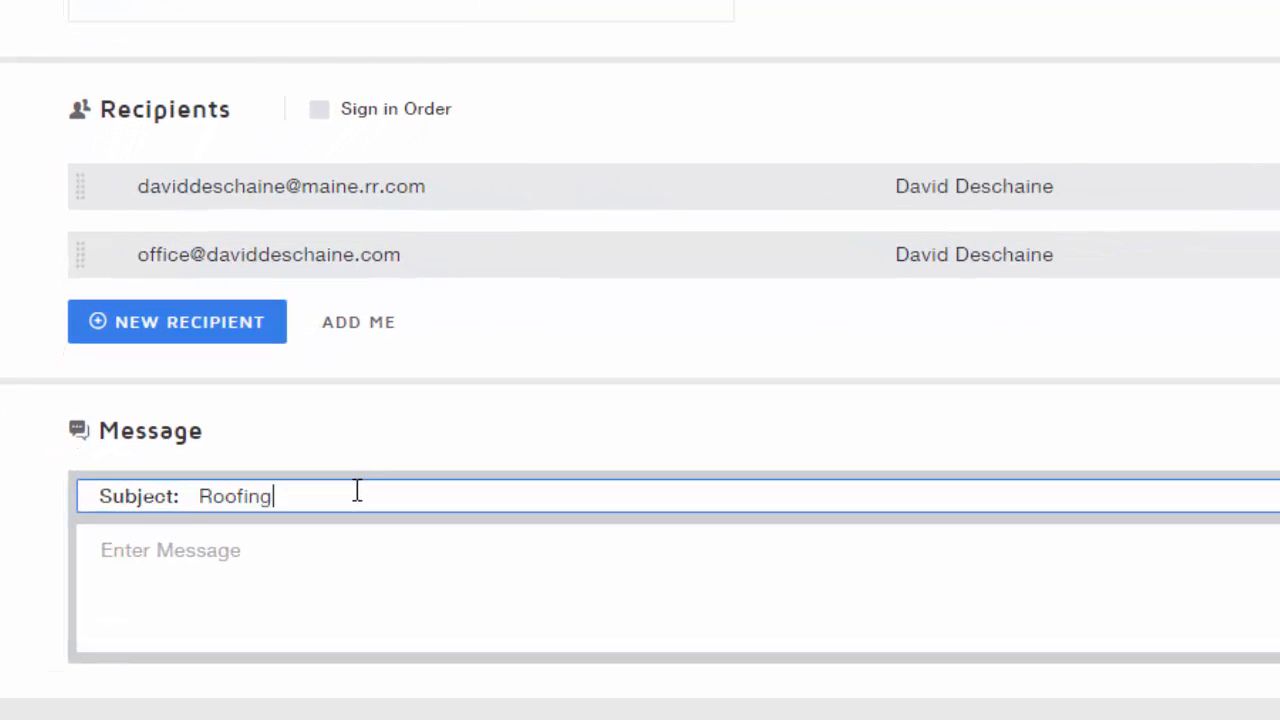
pyautogui.write(' Contract')
pyautogui.press('Tab')
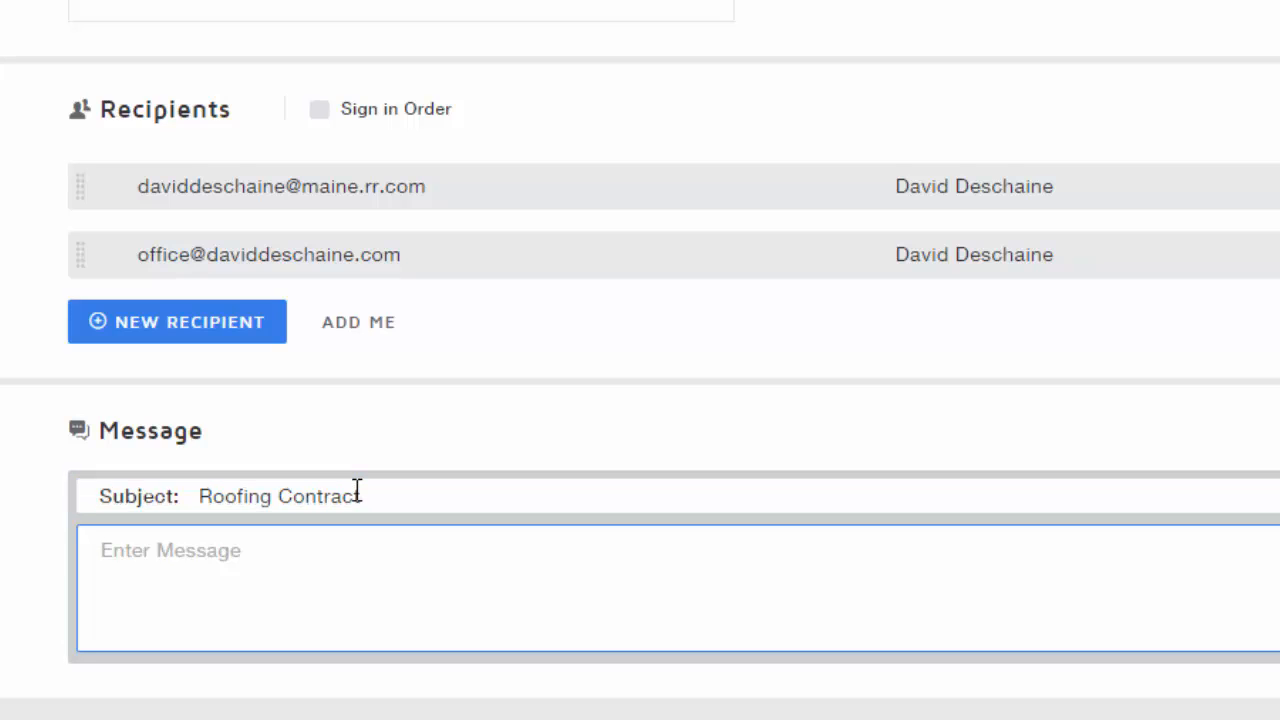
pyautogui.write('Please Sign')
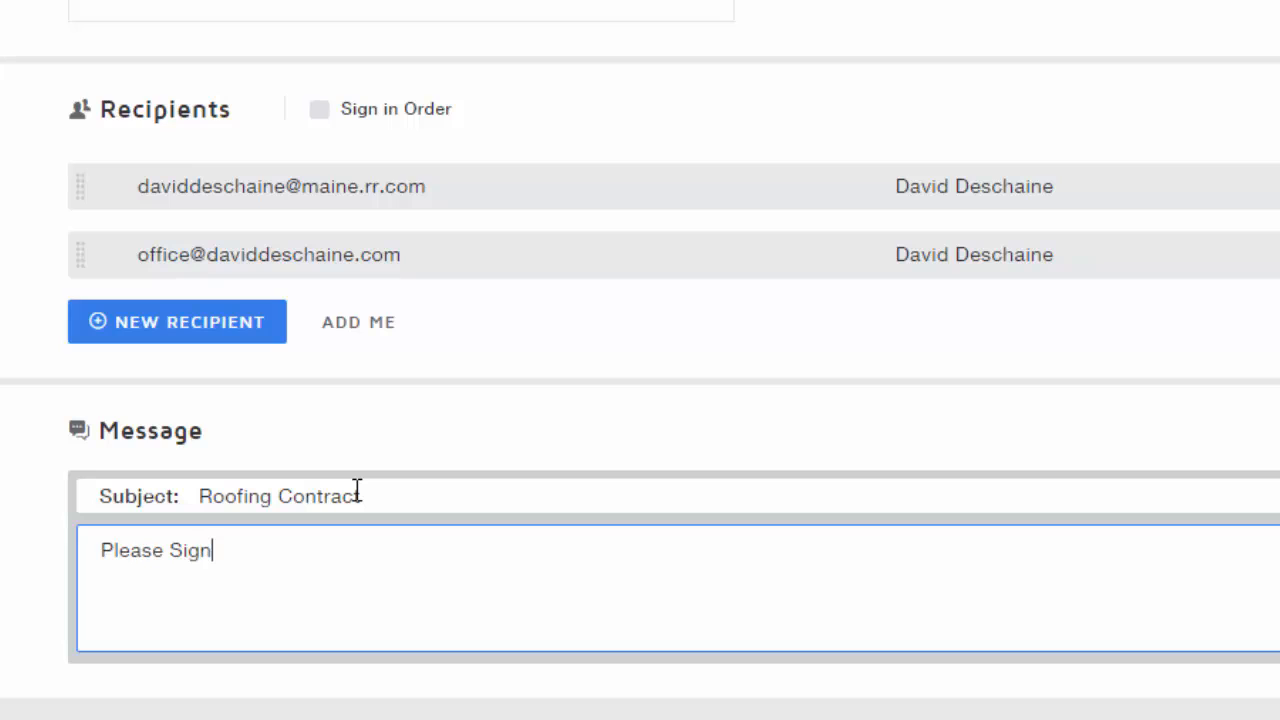
pyautogui.write(' The Agree')
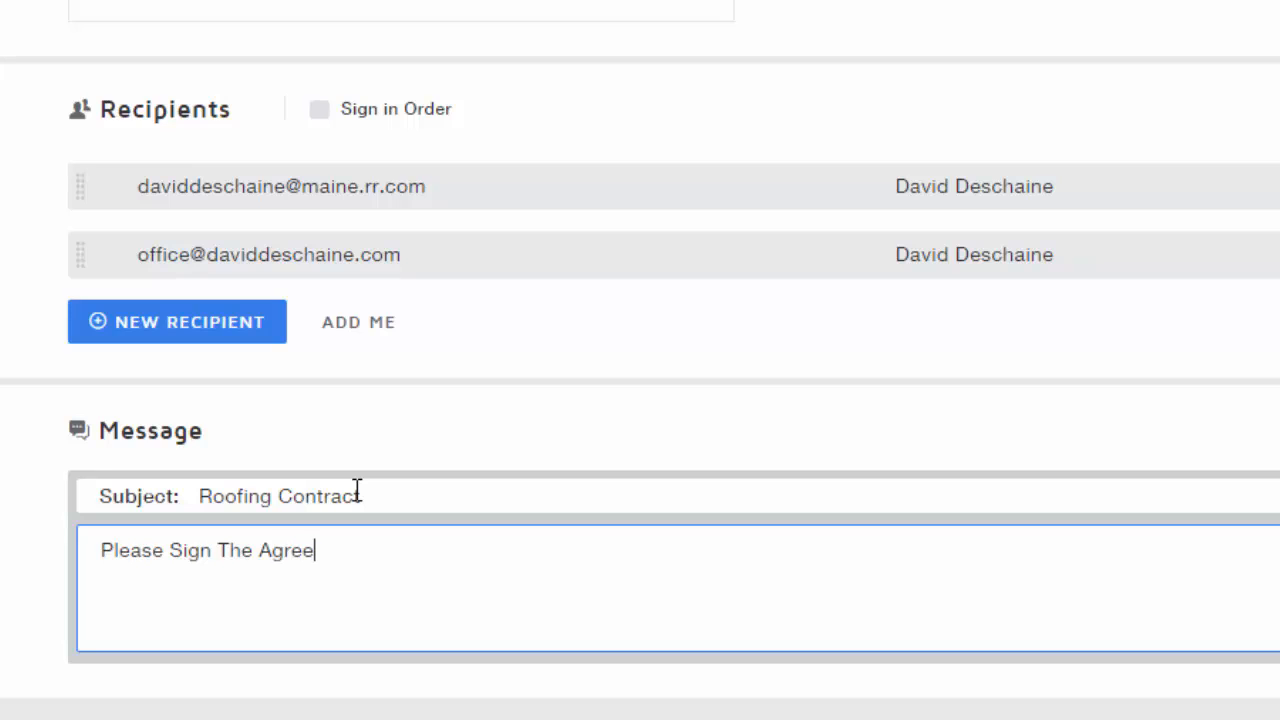
pyautogui.write('ment  ')
pyautogui.write('Thanks,')
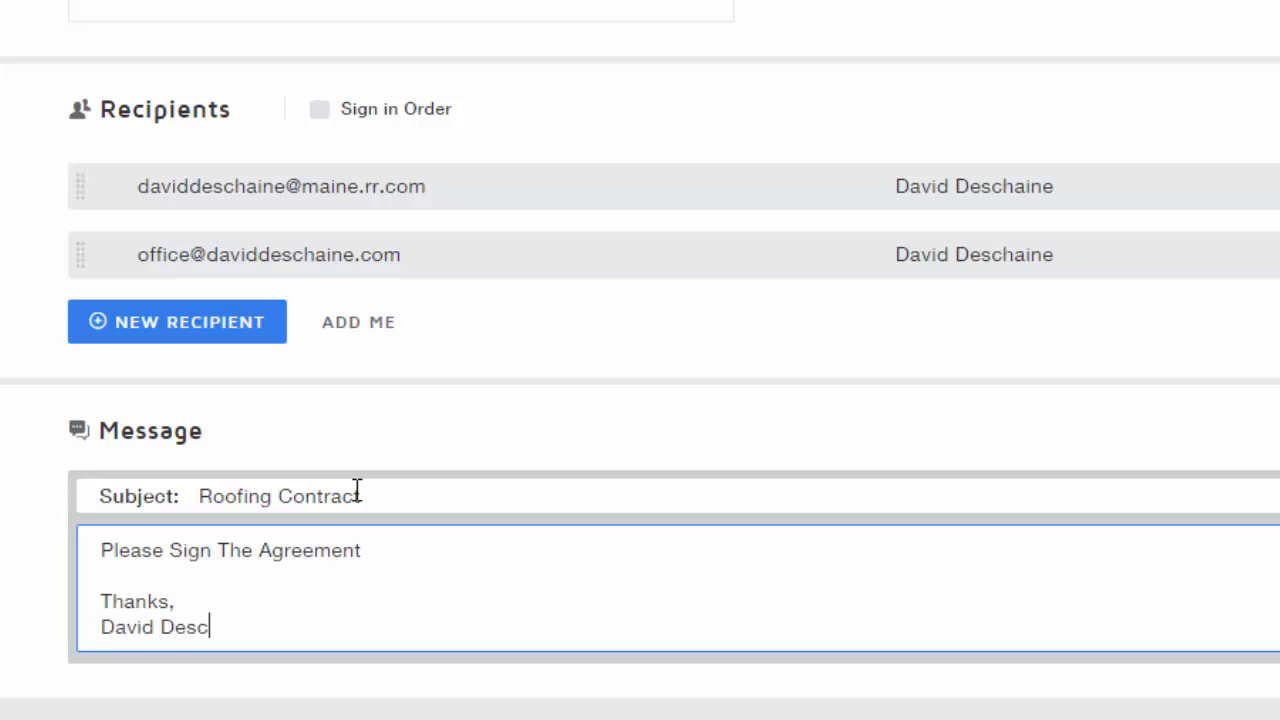
pyautogui.write('haine')
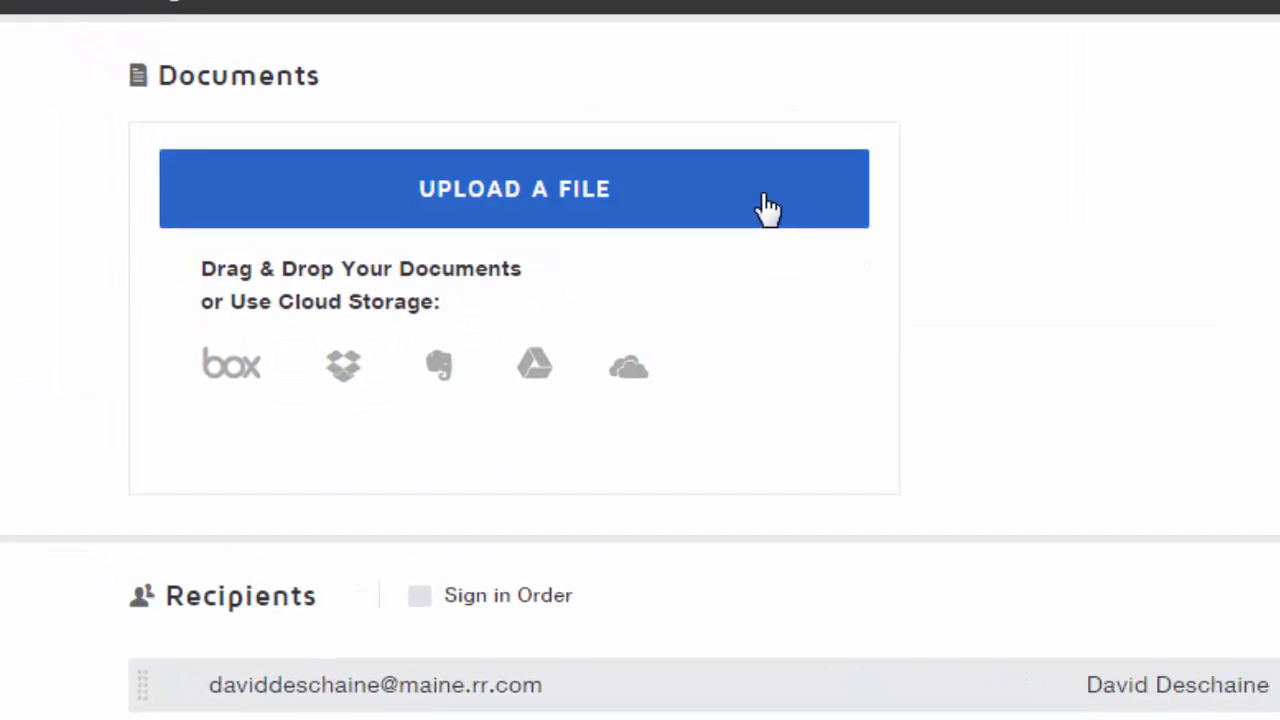
# Upload the Roofing Contract PDF from Downloads and preview its first page
pyautogui.click(444, 99)
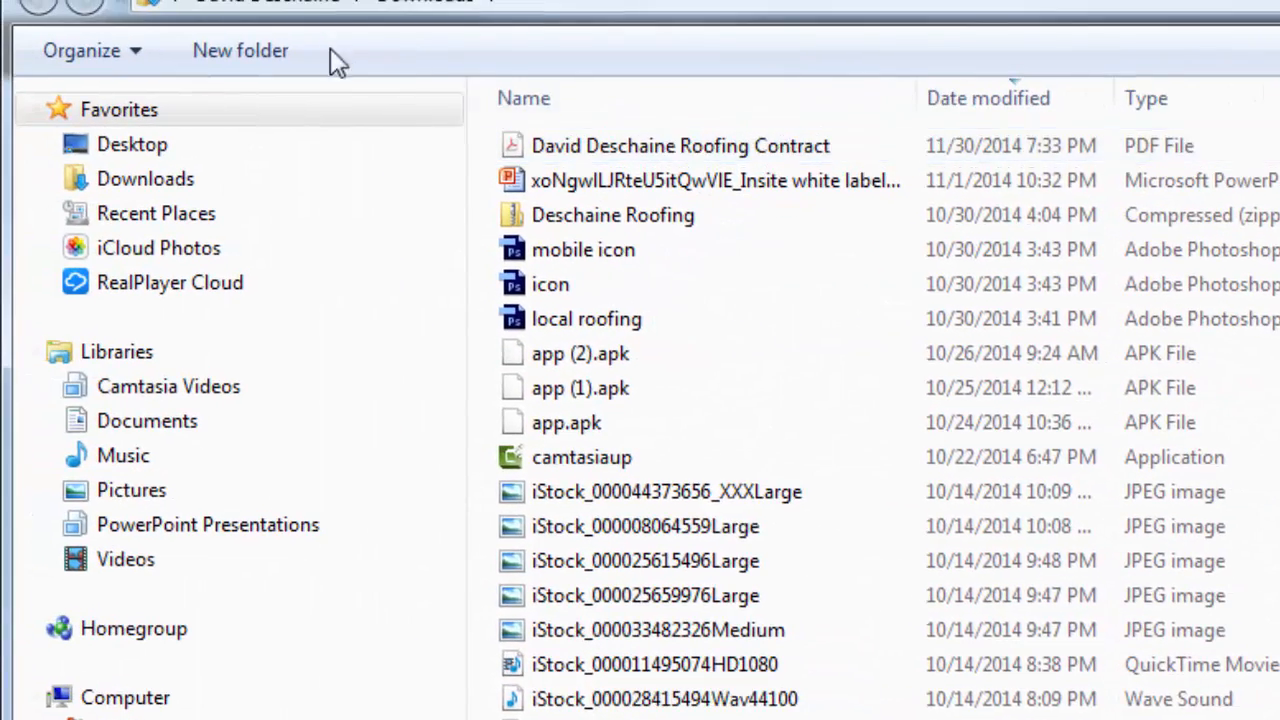
pyautogui.click(705, 153)
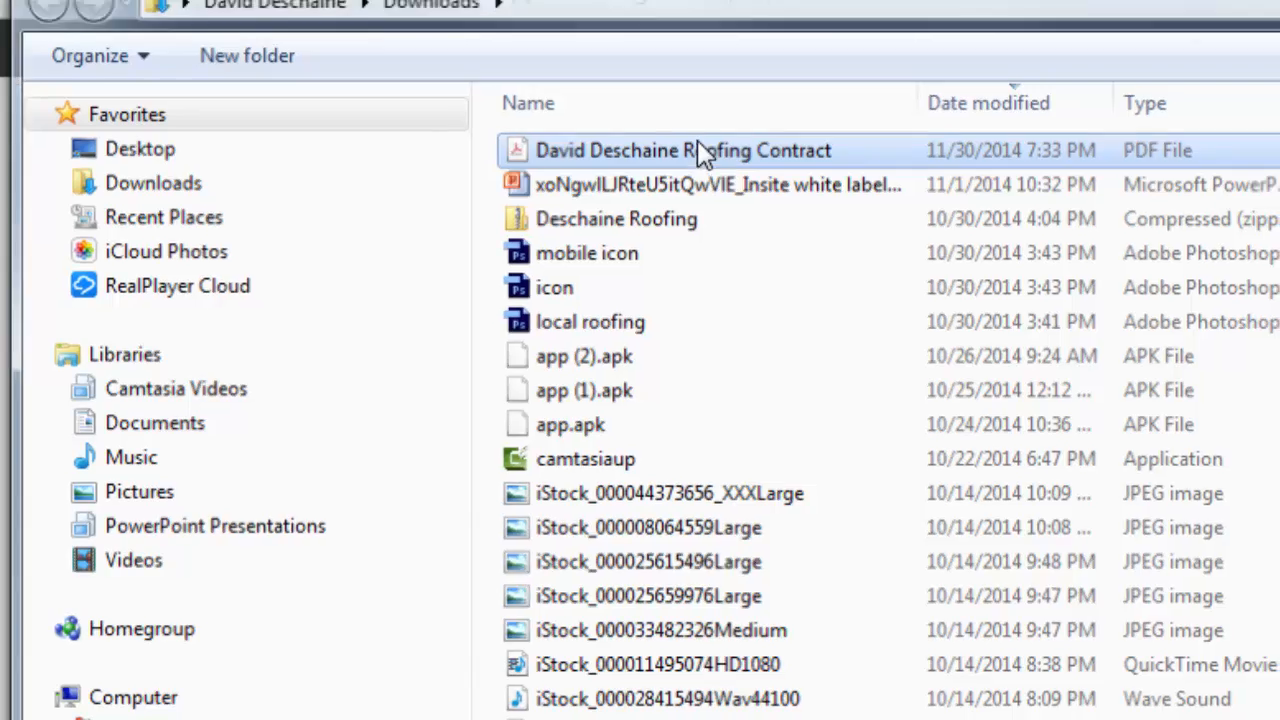
pyautogui.doubleClick(705, 153)
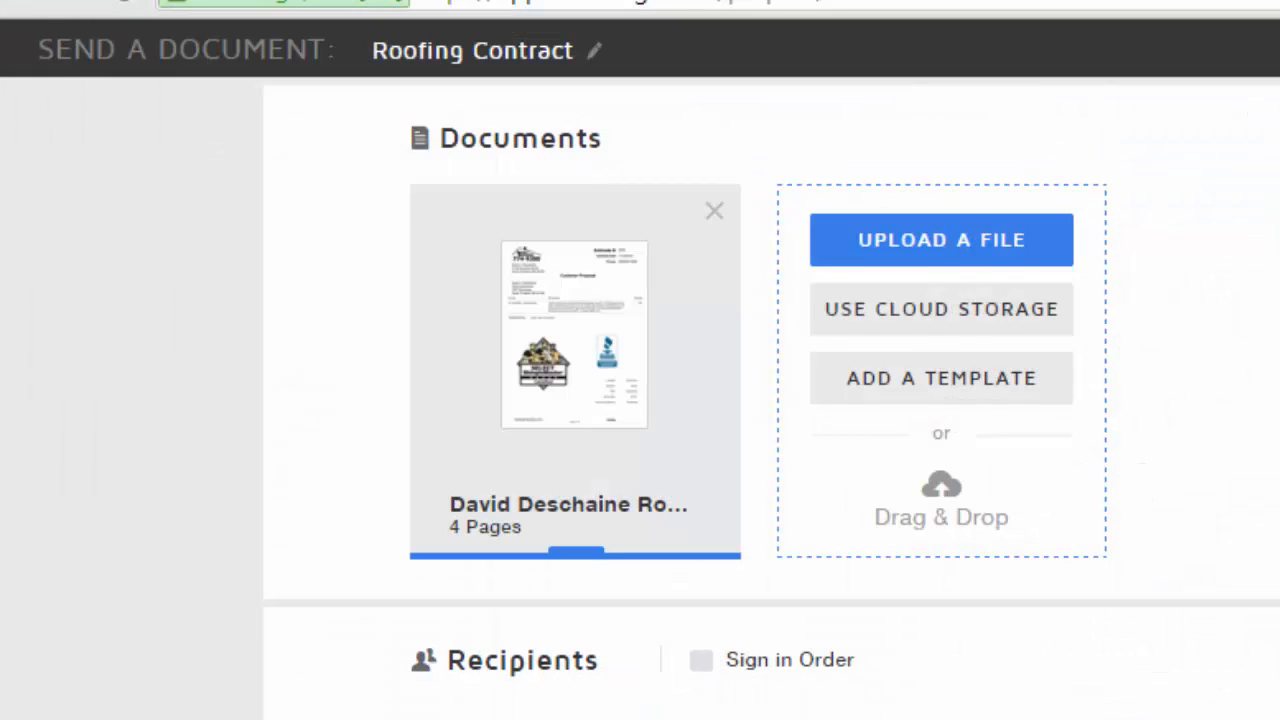
pyautogui.click(611, 386)
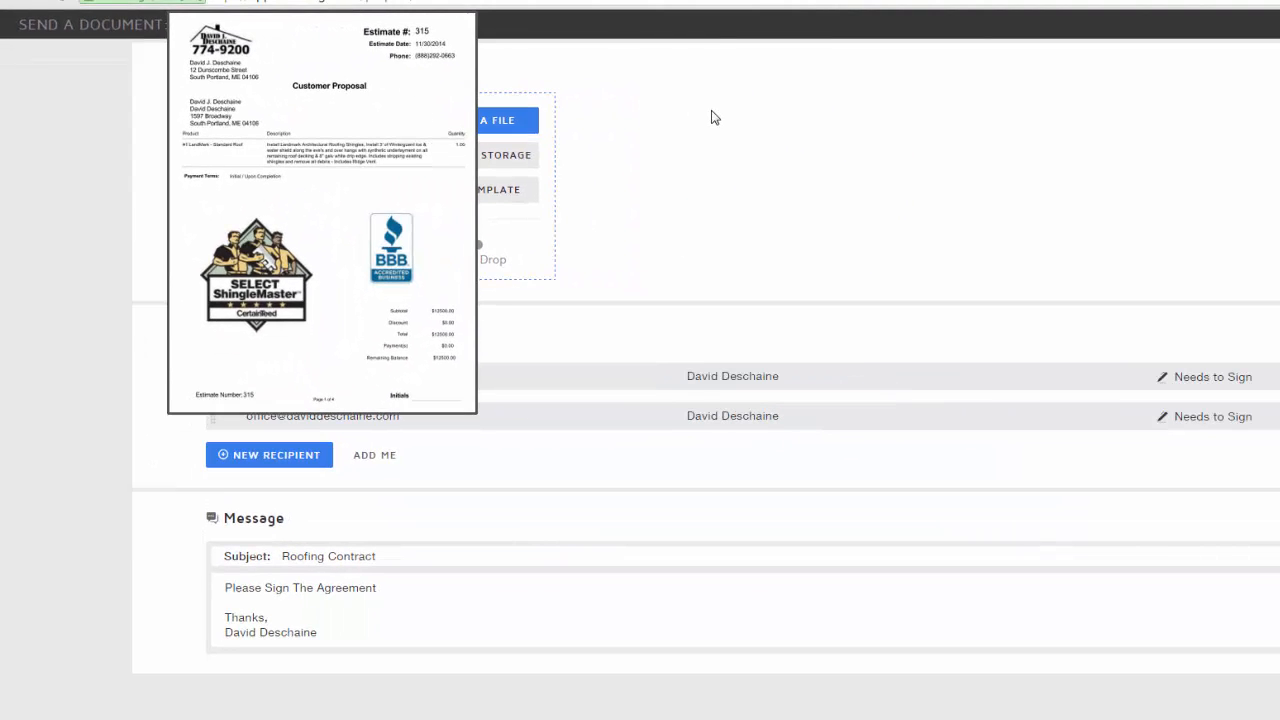
pyautogui.click(714, 118)
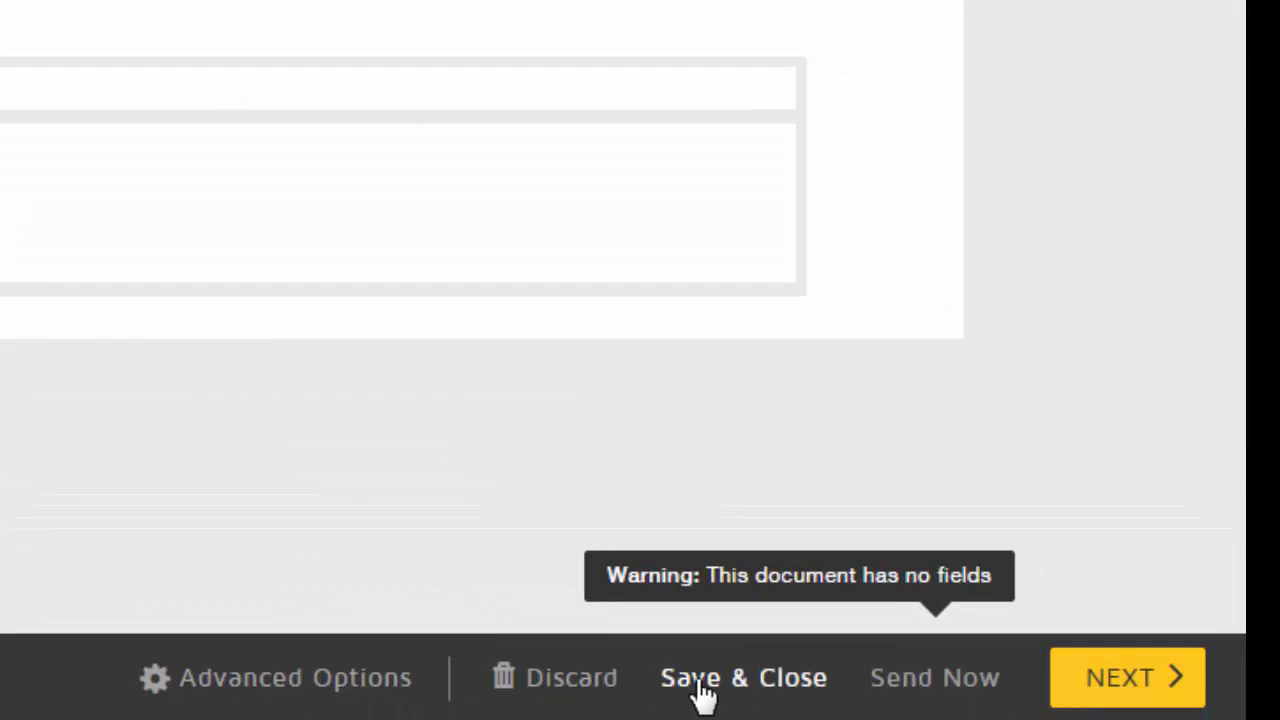
# Proceed to field placement and put the first recipient's Initial field on page 1's Initials line
pyautogui.click(1118, 698)
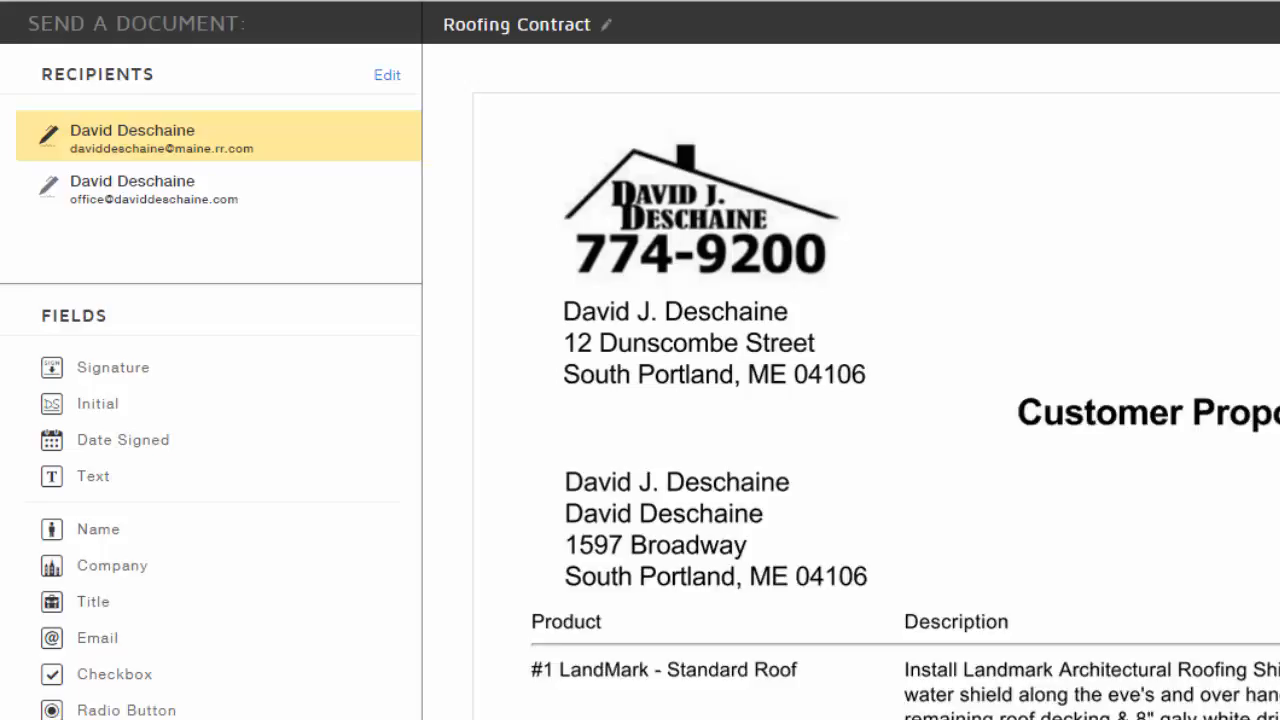
pyautogui.moveTo(1143, 135); pyautogui.dragTo(1150, 231)
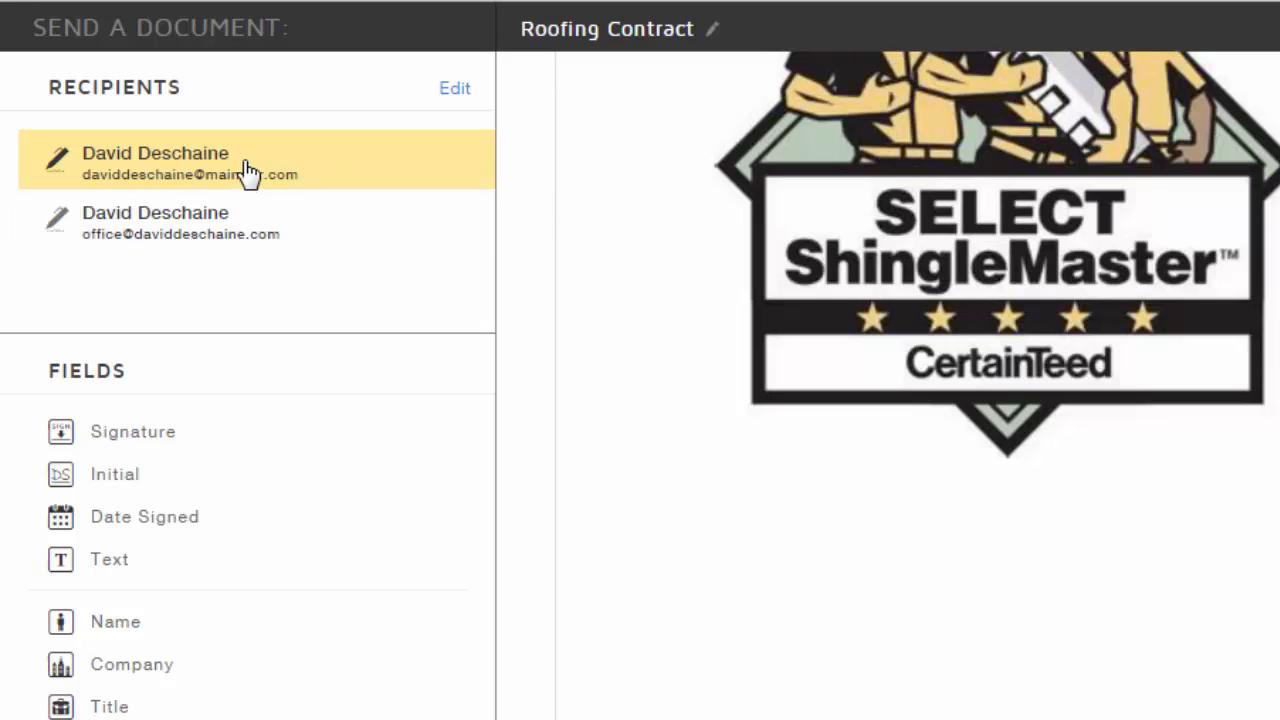
pyautogui.click(152, 478)
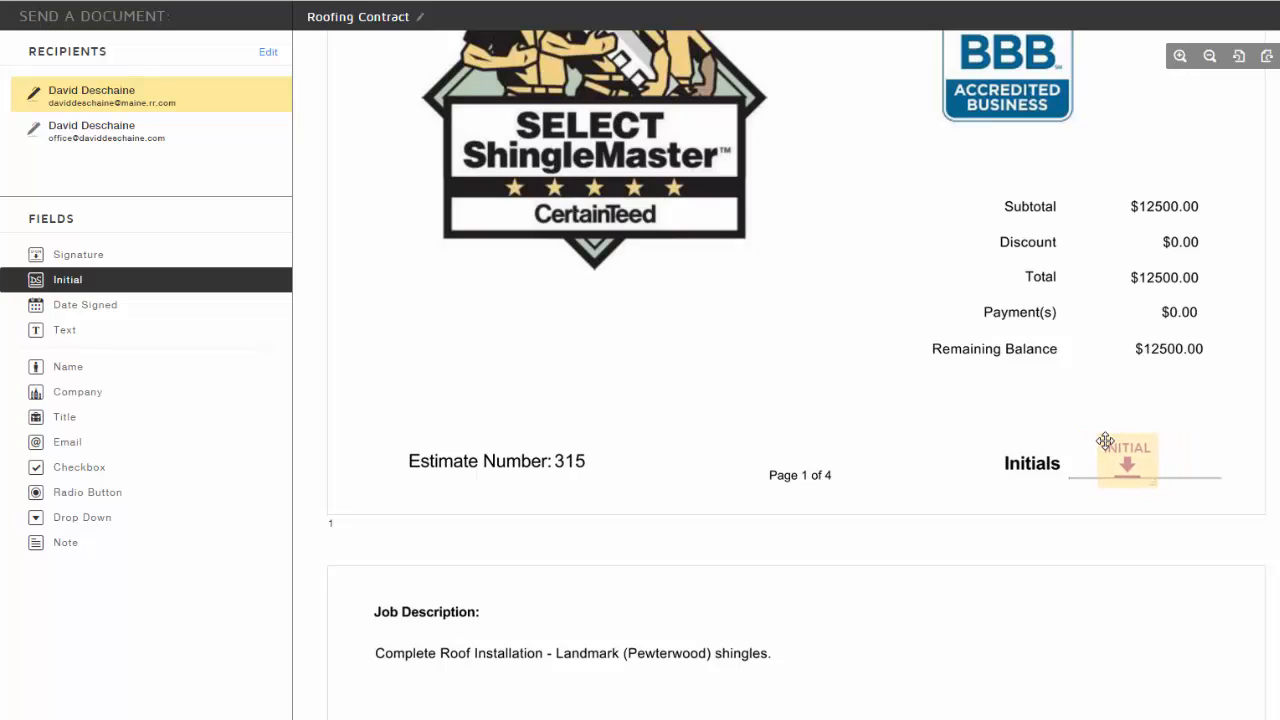
pyautogui.click(1105, 441)
pyautogui.scroll(-3, 1090, 585)
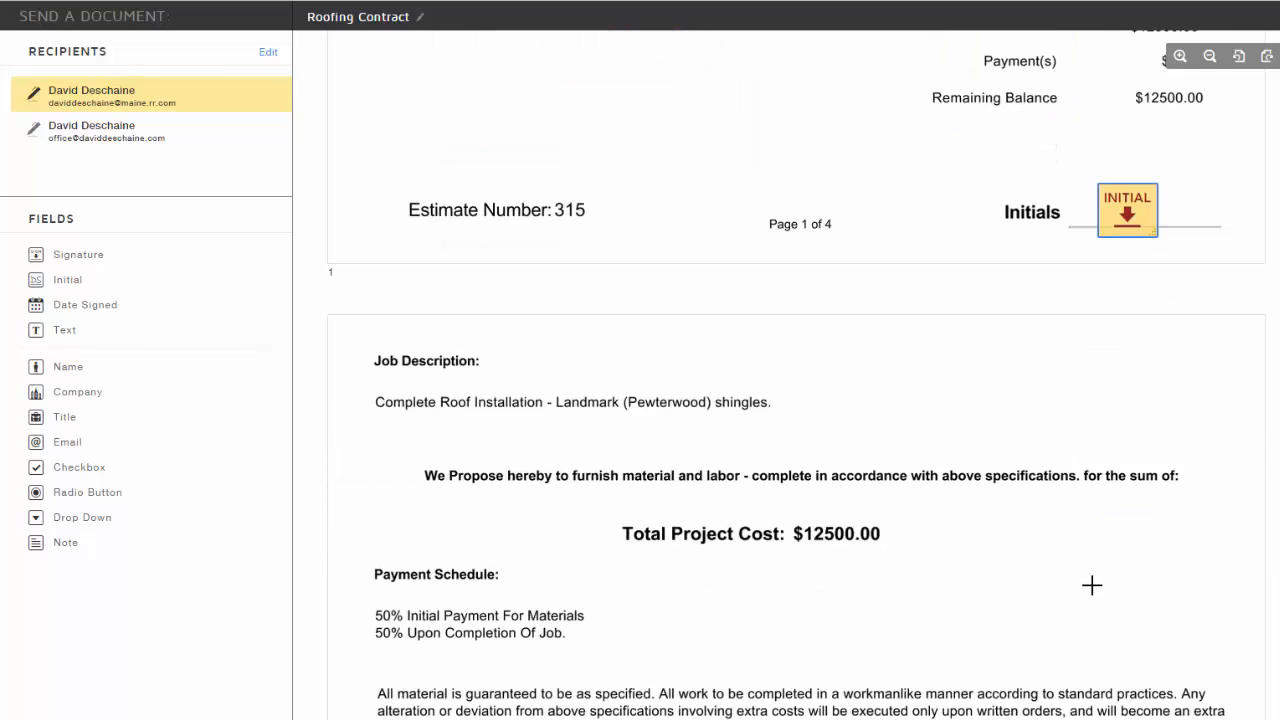
pyautogui.scroll(-2, 1091, 585)
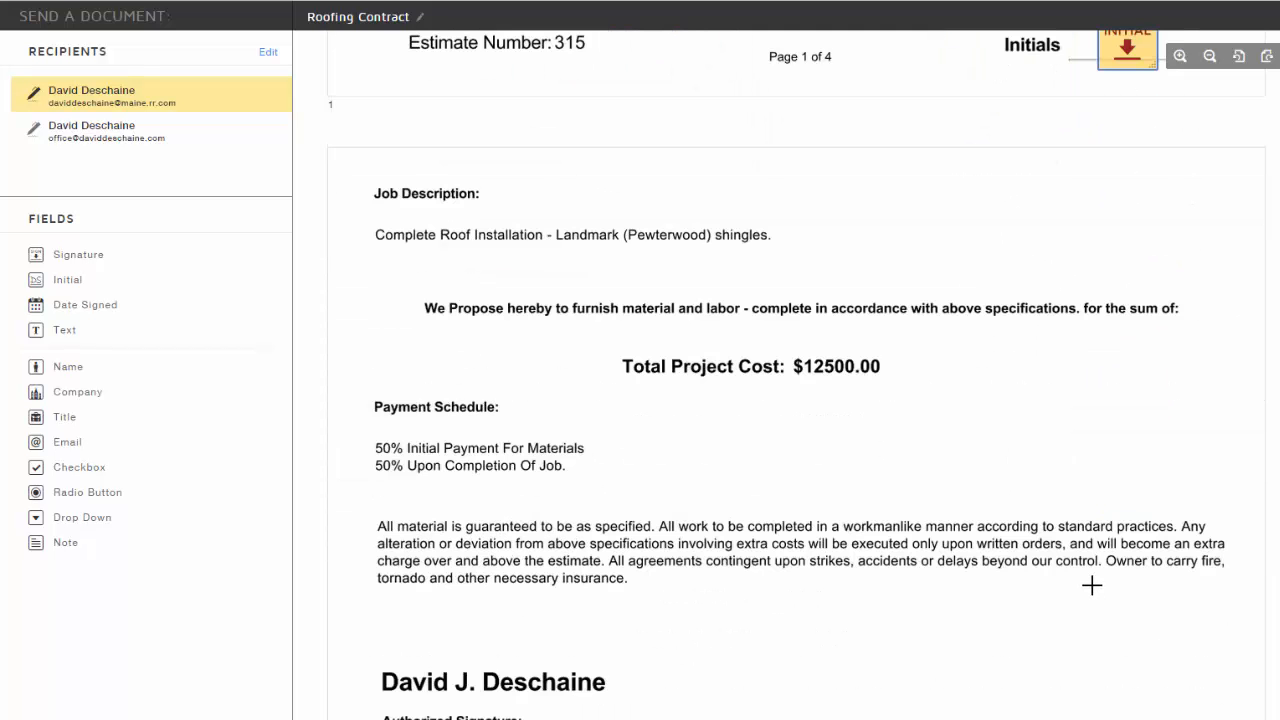
pyautogui.scroll(-4, 1091, 585)
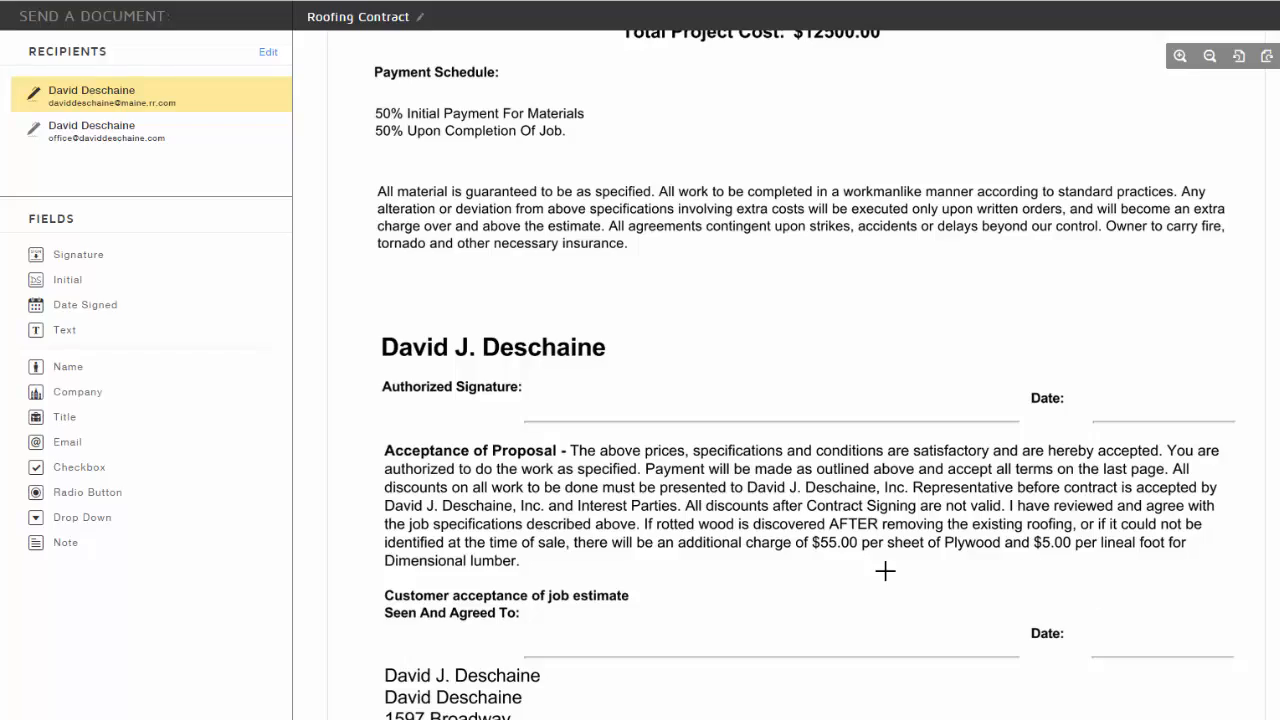
pyautogui.scroll(-1, 886, 572)
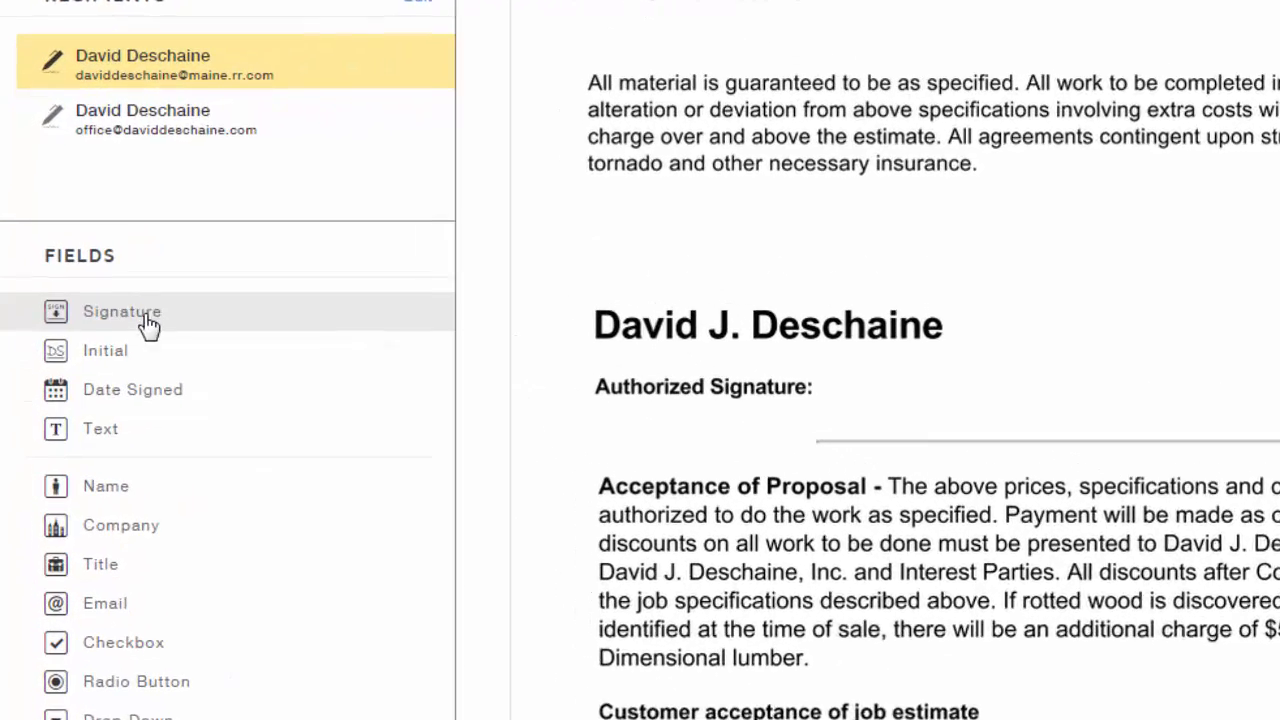
# Place a Signature field on the customer's Seen And Agreed To line
pyautogui.moveTo(165, 318)
pyautogui.mouseDown()
pyautogui.moveTo(1240, 423)
pyautogui.moveTo(976, 390)
pyautogui.mouseUp()
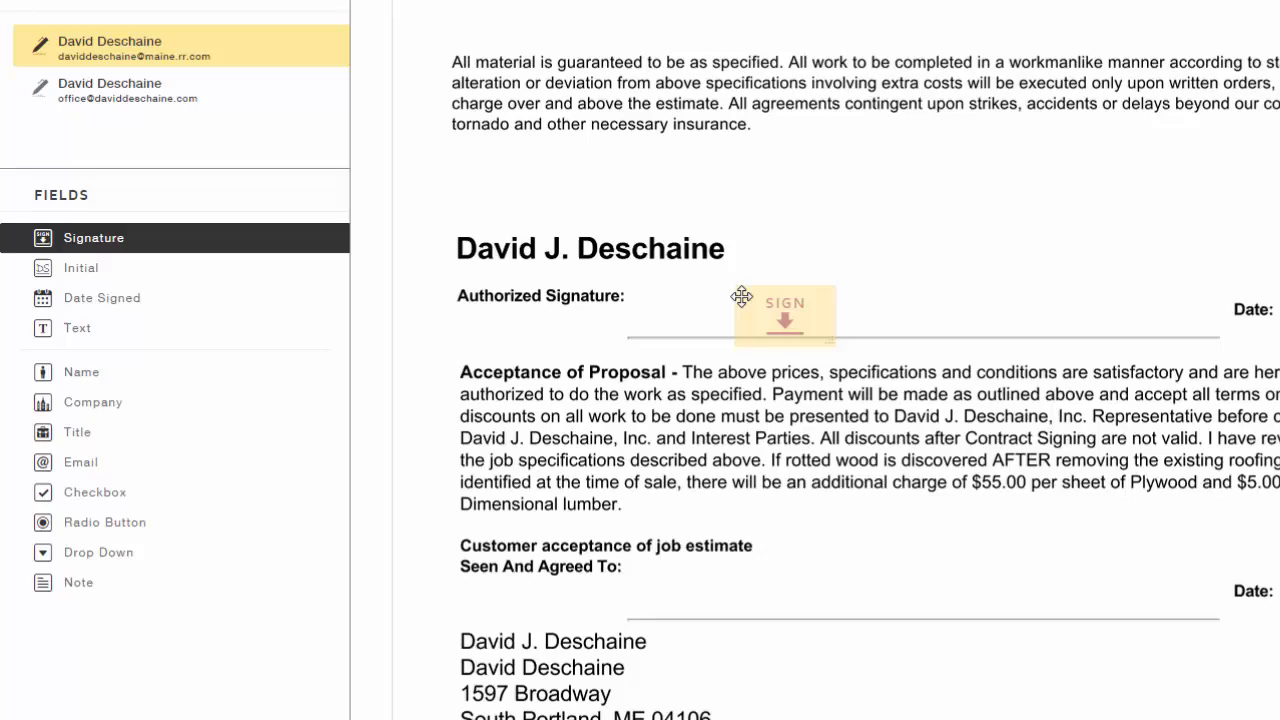
pyautogui.moveTo(741, 296)
pyautogui.mouseDown()
pyautogui.moveTo(774, 549)
pyautogui.moveTo(748, 584)
pyautogui.mouseUp()
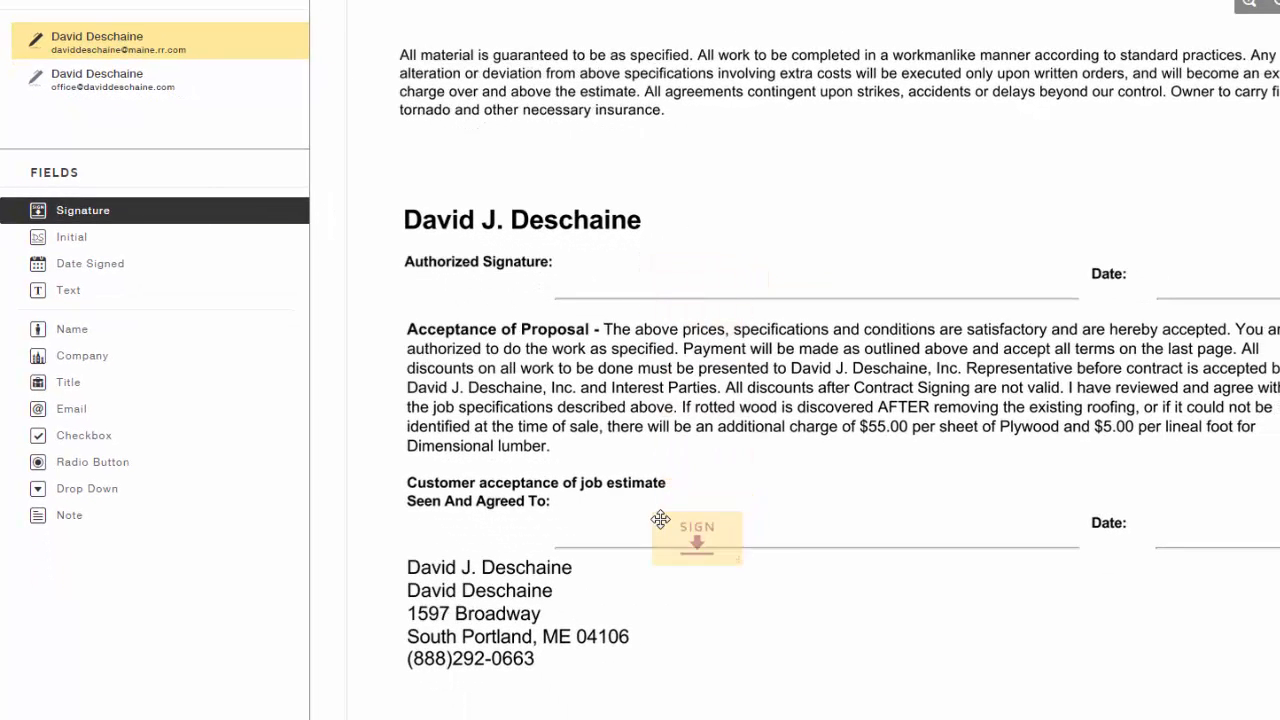
pyautogui.moveTo(571, 514)
pyautogui.mouseDown()
pyautogui.moveTo(683, 514)
pyautogui.moveTo(653, 510)
pyautogui.mouseUp()
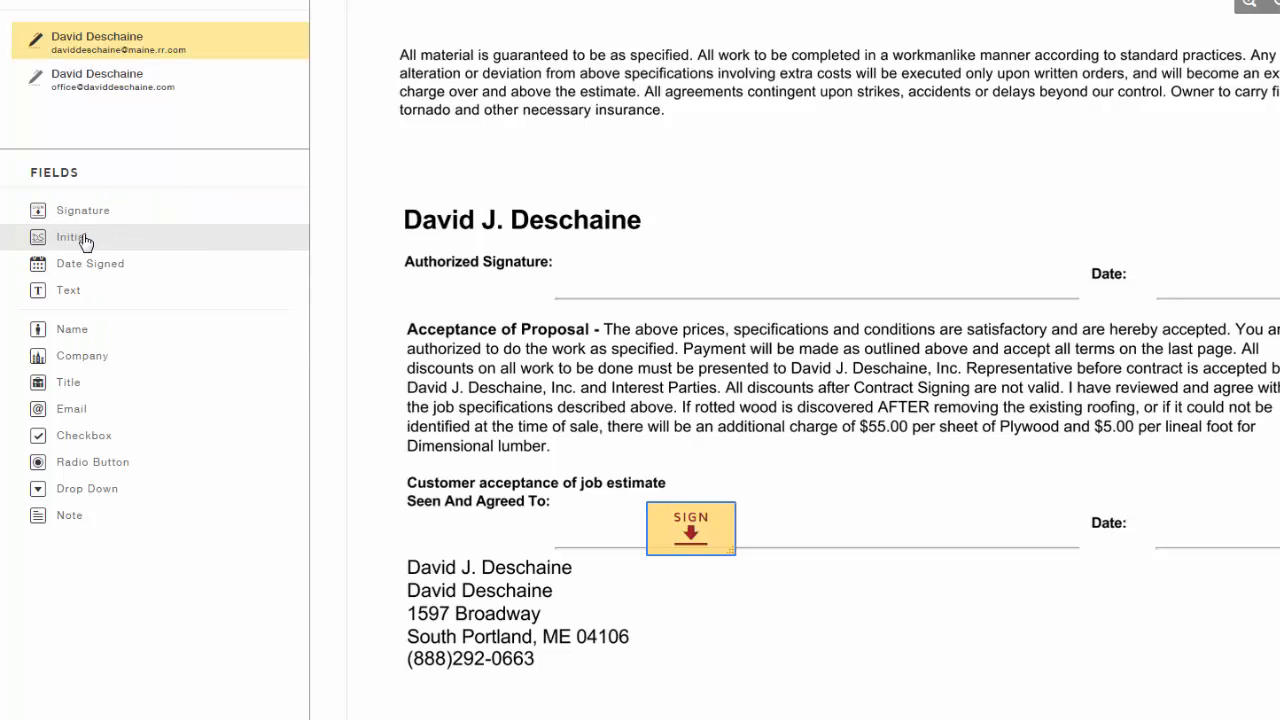
# Add Initial fields on pages 2, 3 and 4 and a Date Signed field on the customer Date line
pyautogui.moveTo(84, 240); pyautogui.dragTo(1047, 626)
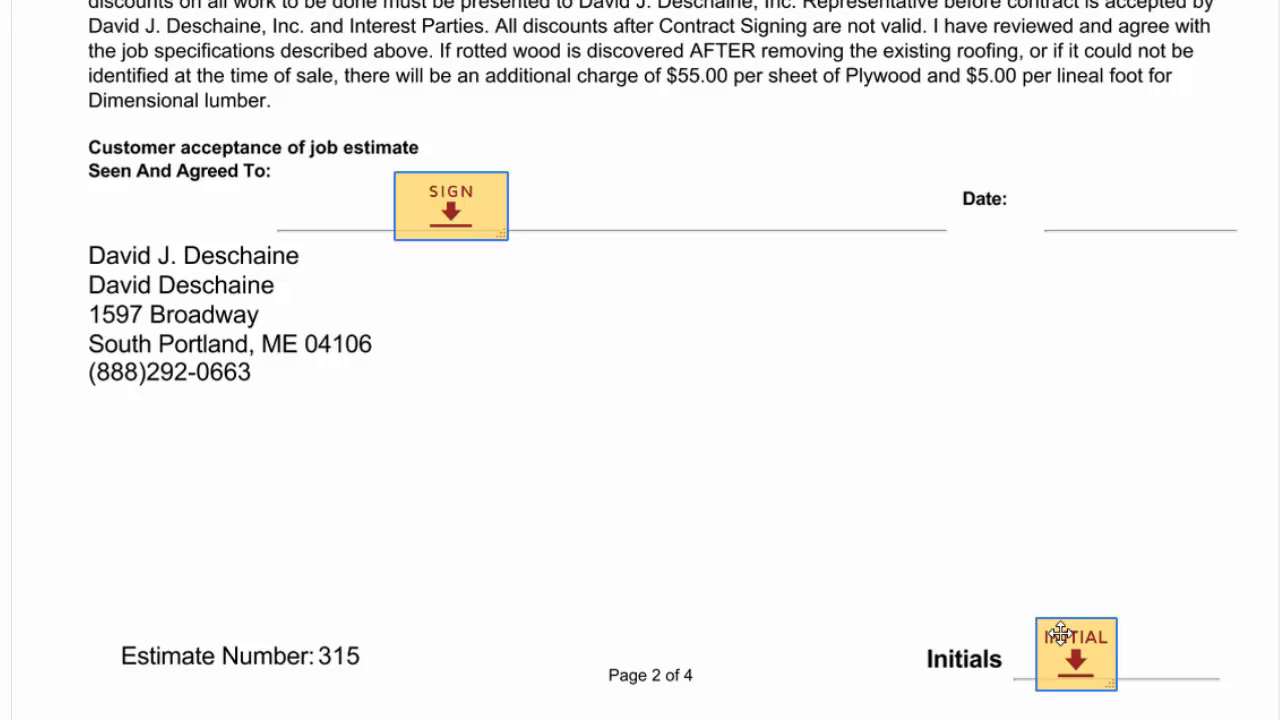
pyautogui.scroll(-5, 1172, 645)
pyautogui.scroll(-10, 1172, 645)
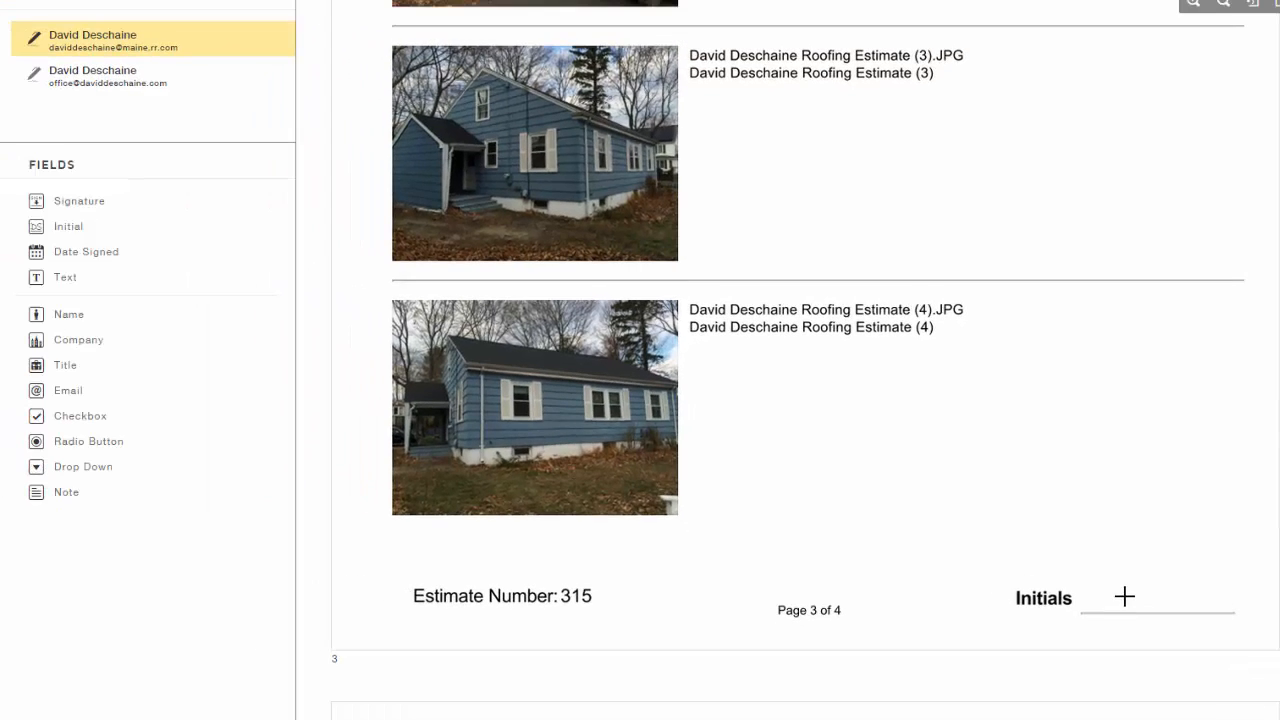
pyautogui.moveTo(128, 240); pyautogui.dragTo(1097, 572)
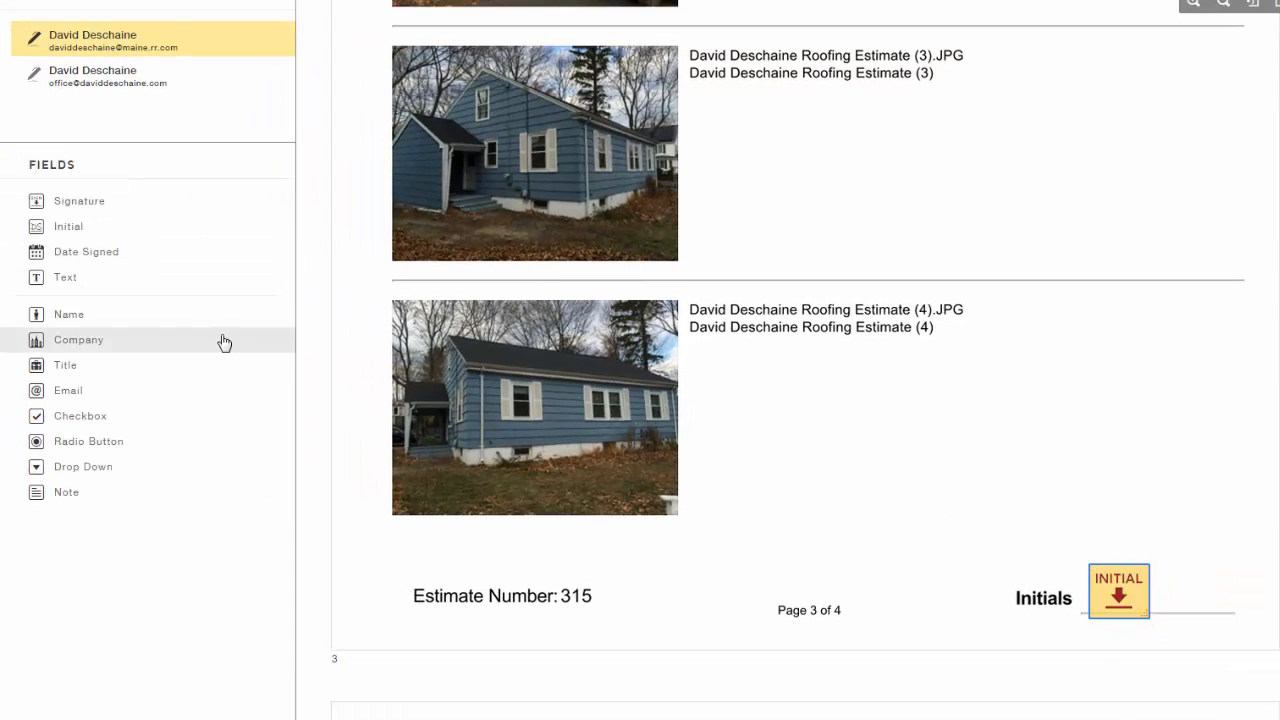
pyautogui.scroll(-15, 308, 507)
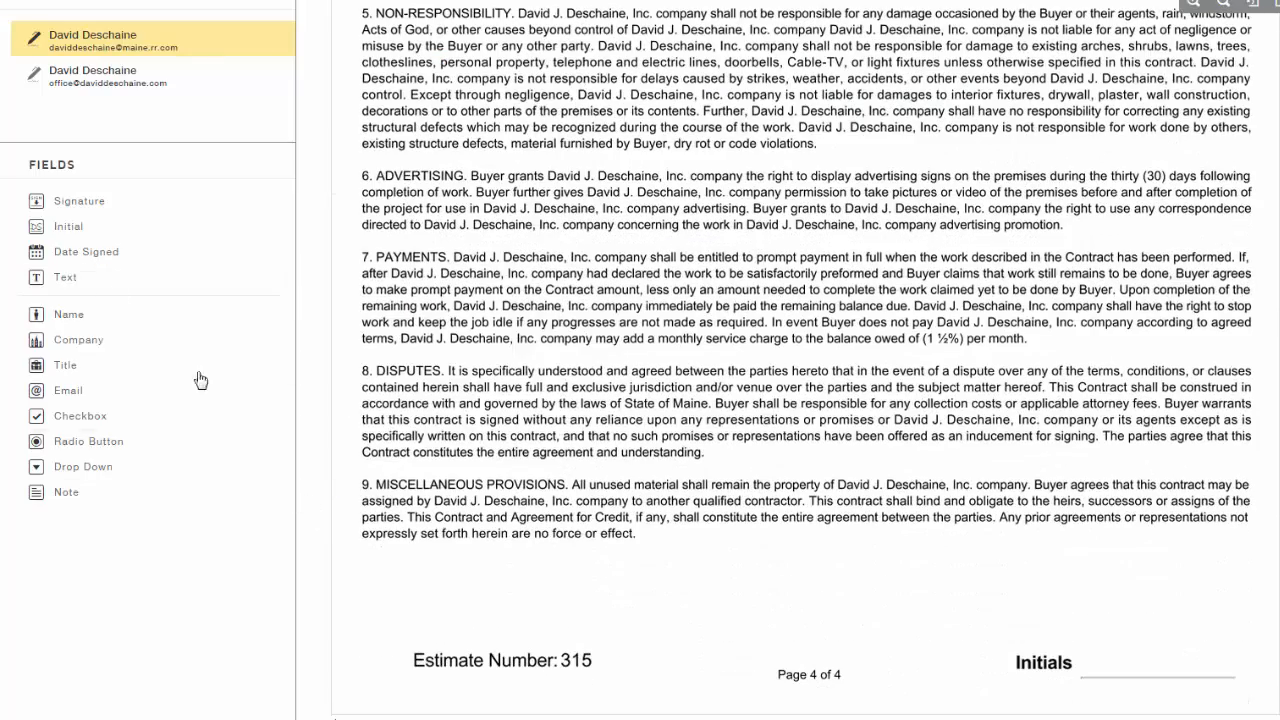
pyautogui.moveTo(90, 226); pyautogui.dragTo(1091, 641)
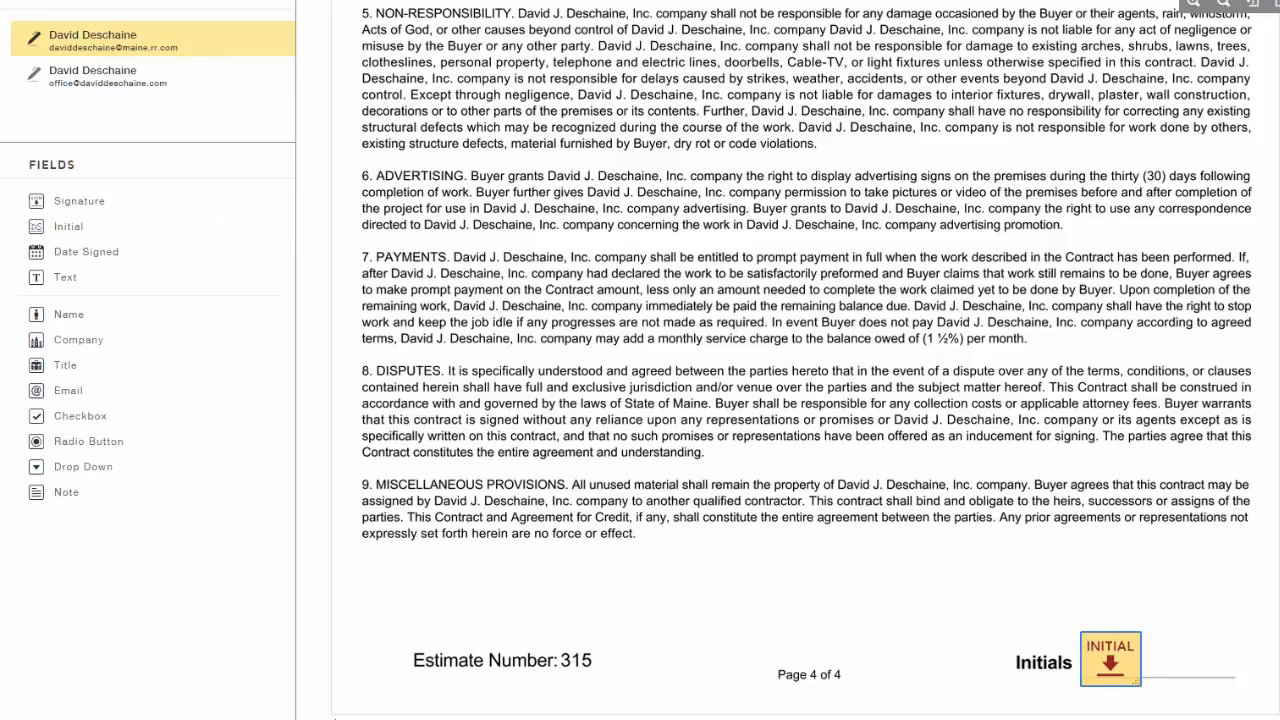
pyautogui.scroll(10, 805, 362)
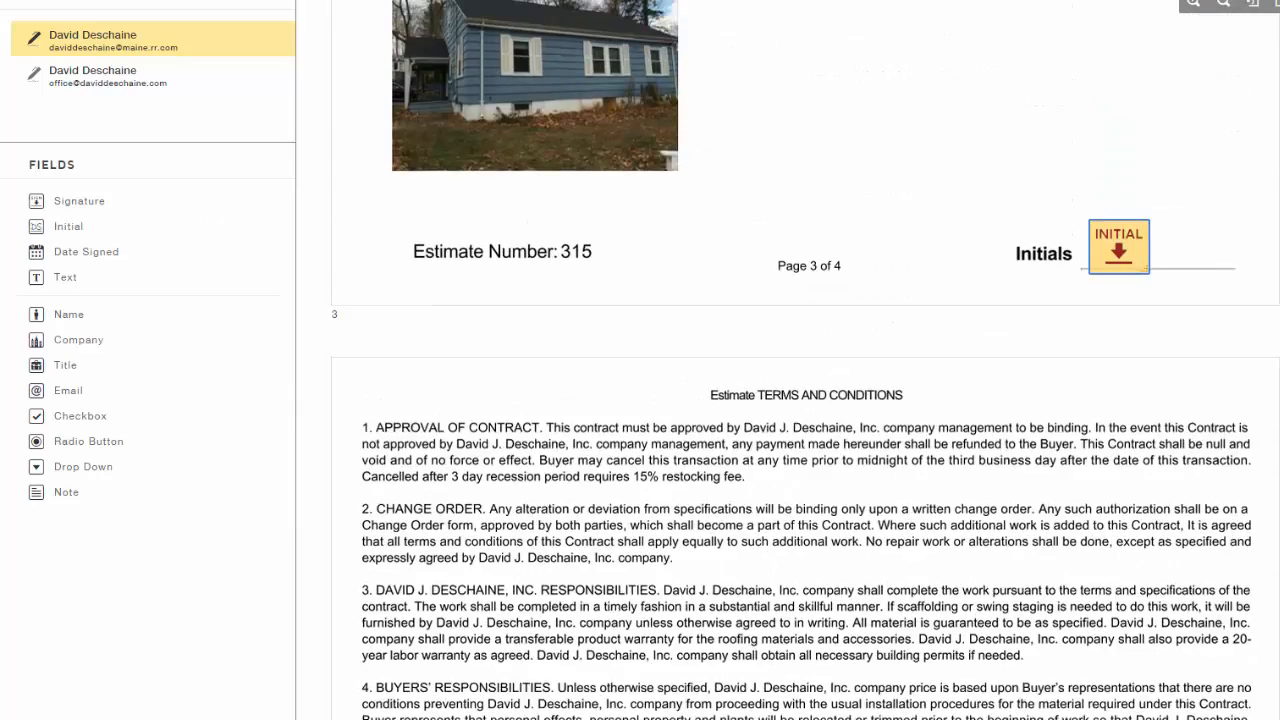
pyautogui.scroll(10, 805, 362)
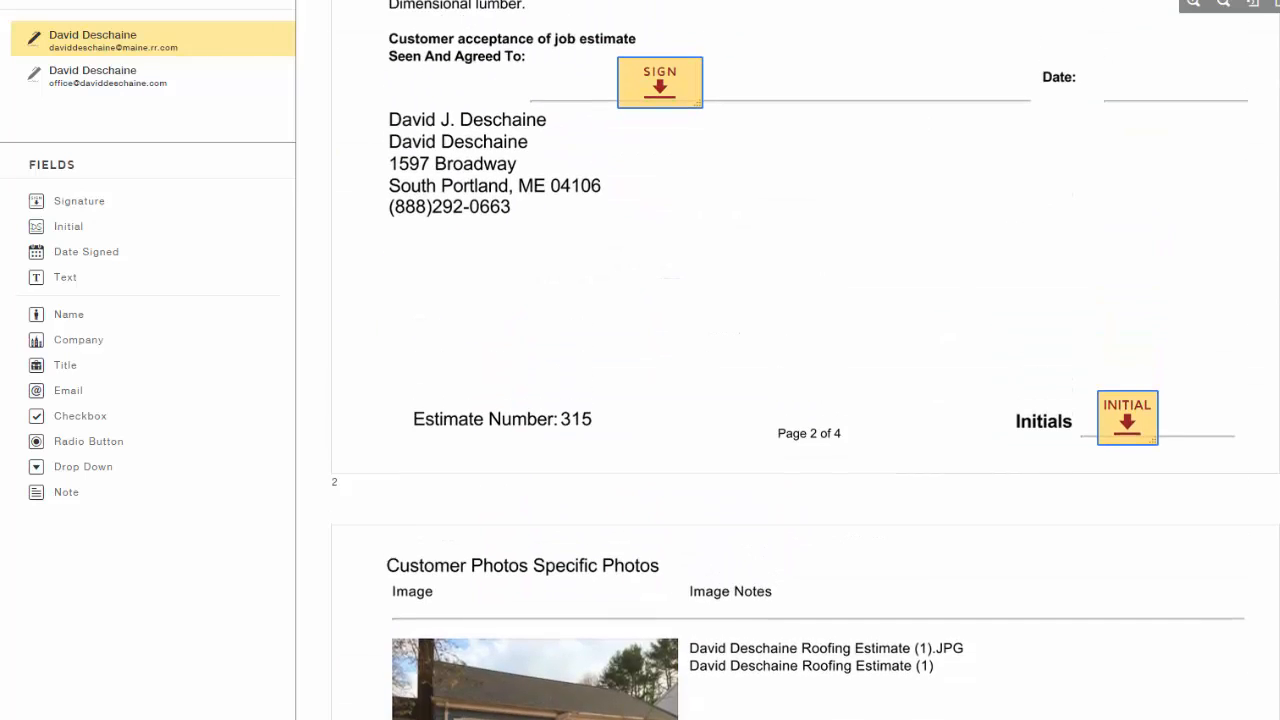
pyautogui.scroll(2, 805, 362)
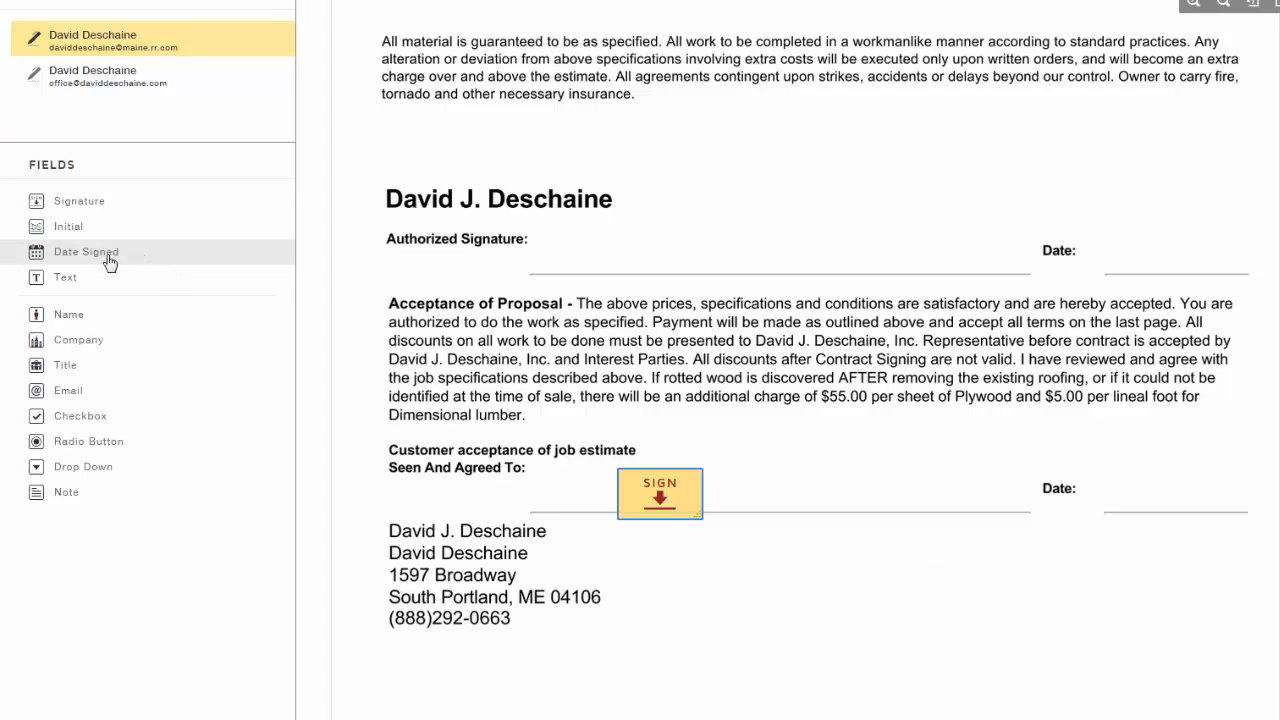
pyautogui.moveTo(119, 260); pyautogui.dragTo(1118, 486)
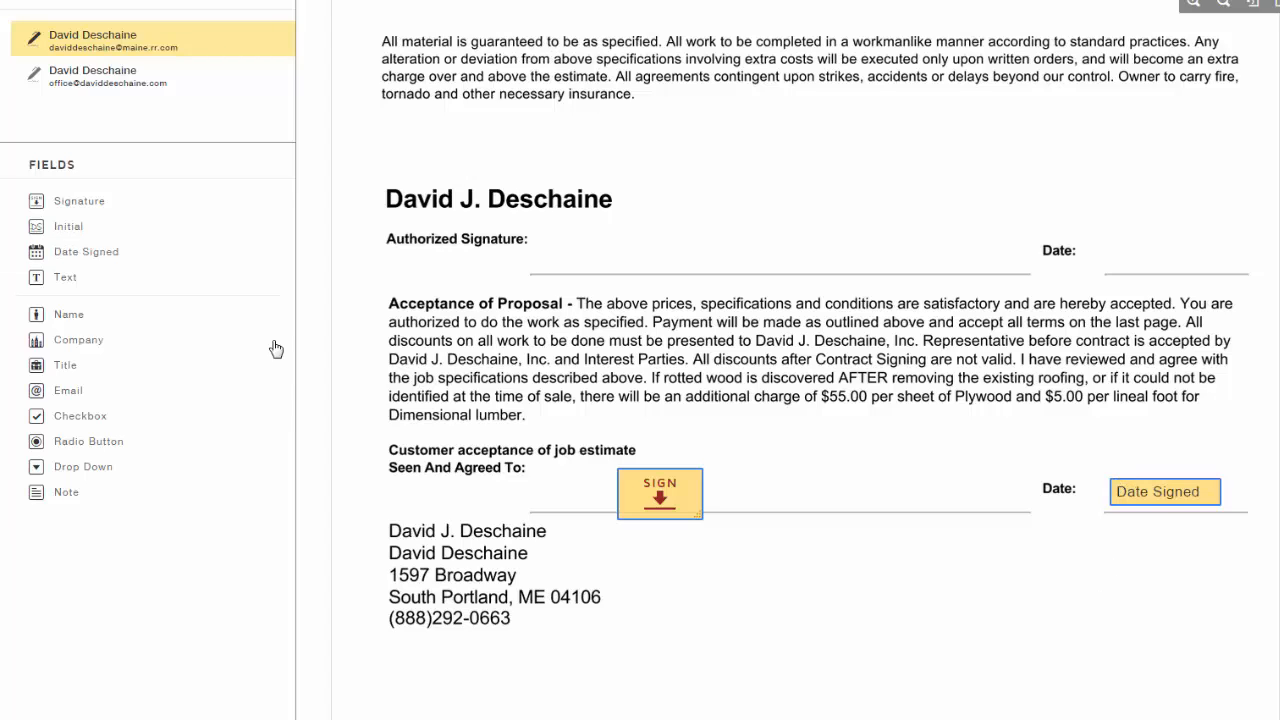
# Give the second recipient a Signature field and a Date Signed field on the Authorized Signature line
pyautogui.click(143, 91)
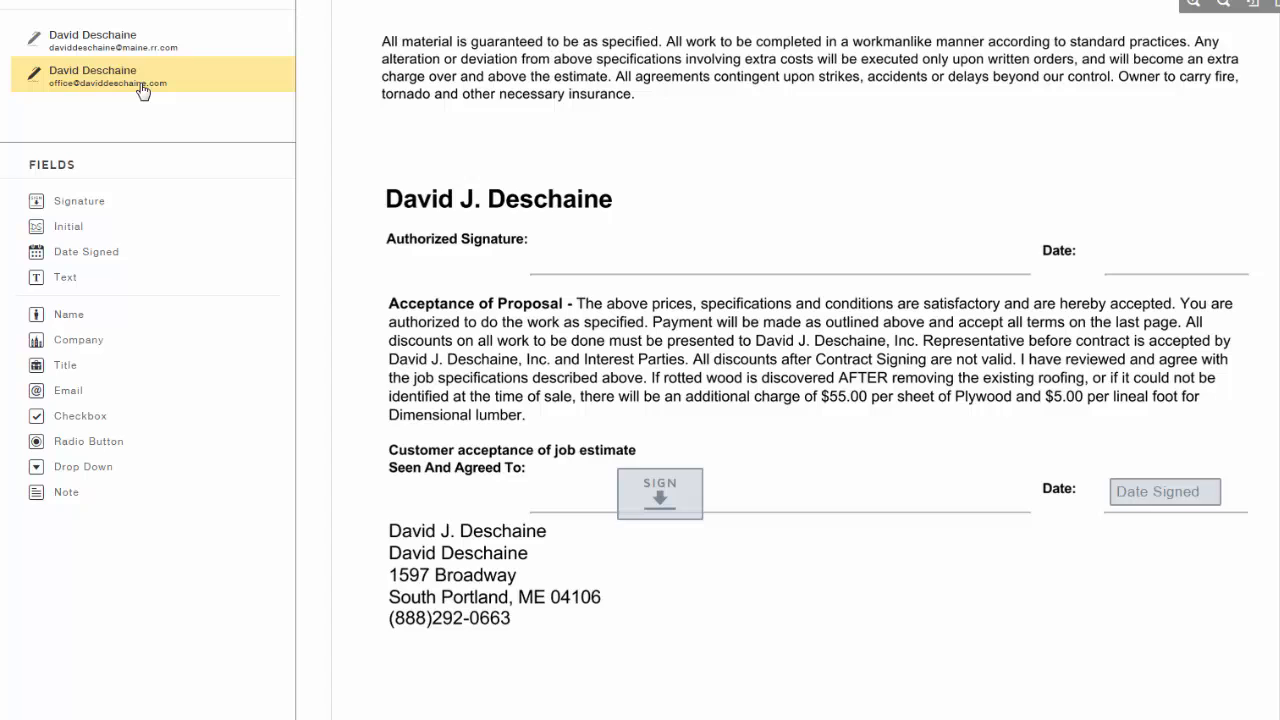
pyautogui.moveTo(114, 204); pyautogui.dragTo(593, 239)
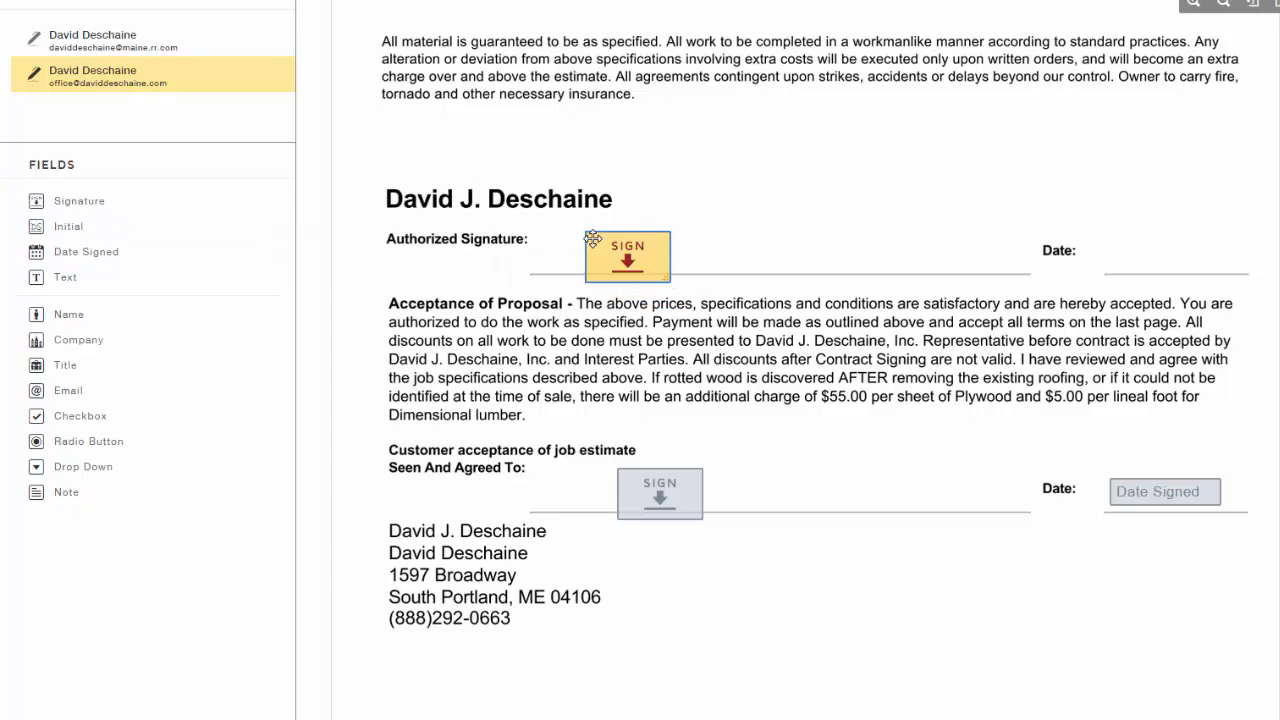
pyautogui.moveTo(108, 260); pyautogui.dragTo(1123, 249)
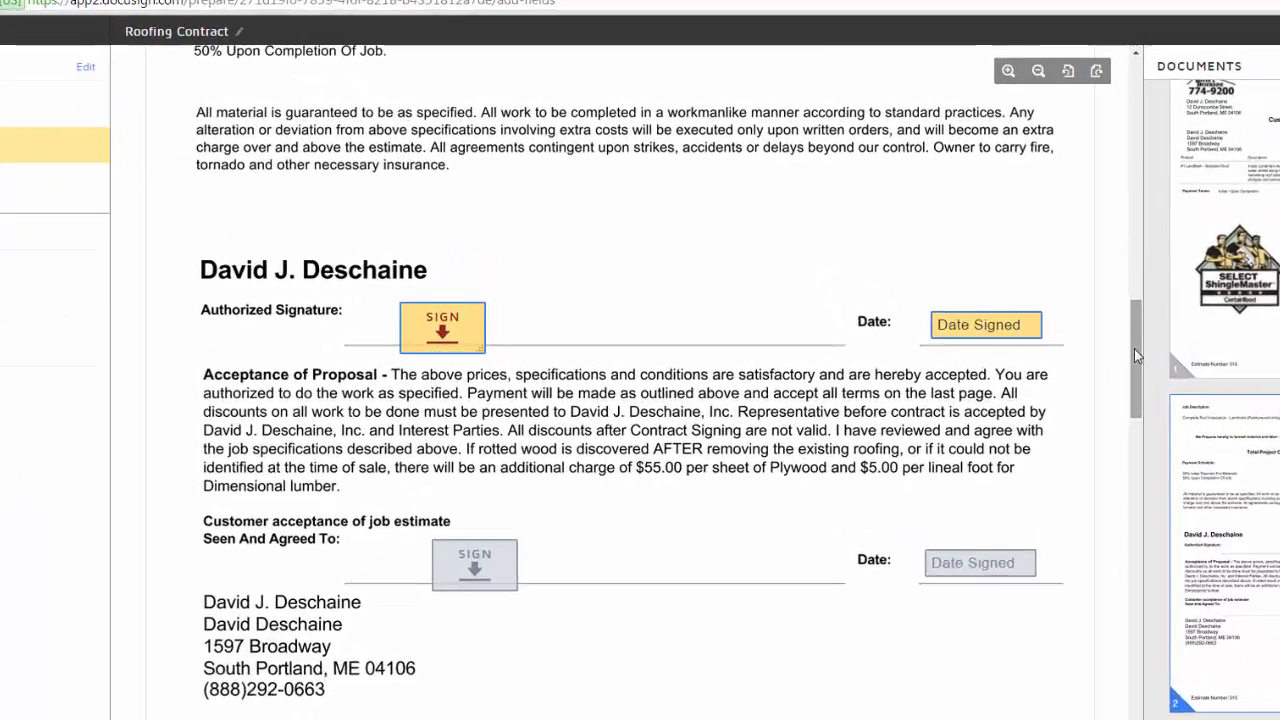
pyautogui.moveTo(1031, 307); pyautogui.dragTo(1037, 78)
pyautogui.moveTo(1238, 121); pyautogui.dragTo(1236, 307)
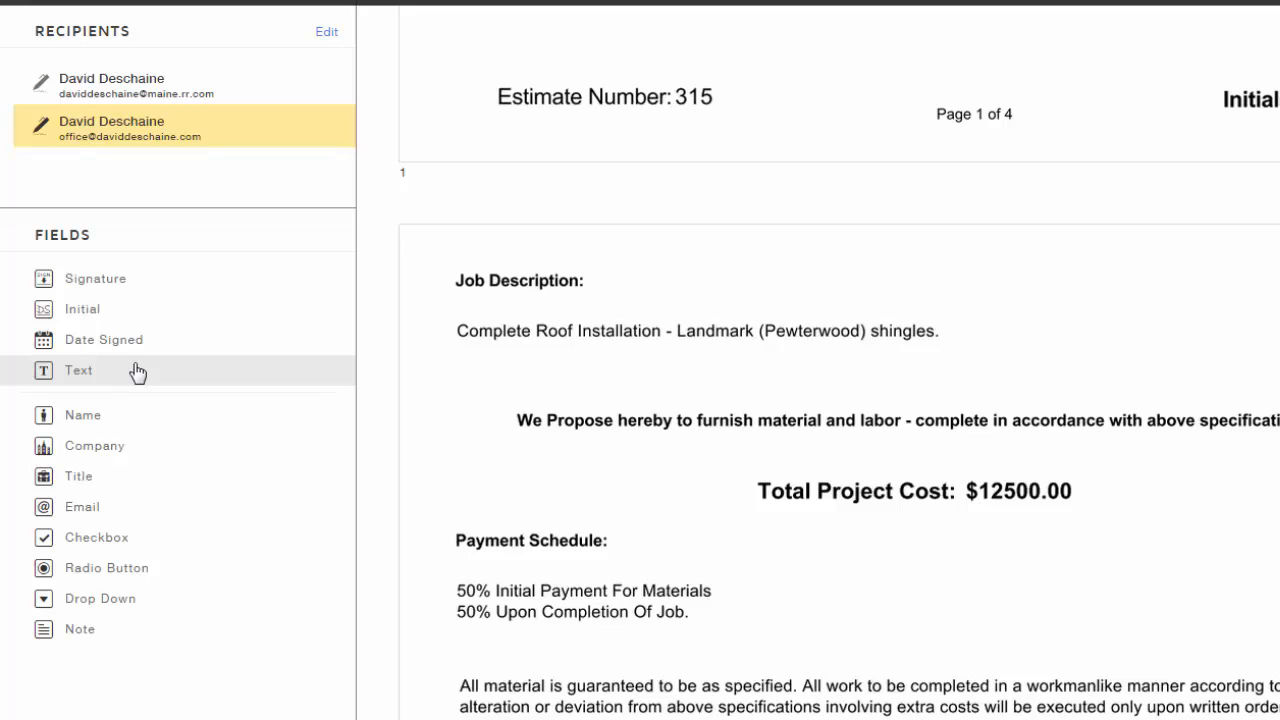
pyautogui.click(137, 372)
# Place a text field below the job description and type the 'Special Financing Is Required' note
pyautogui.click(137, 372)
pyautogui.click(508, 356)
pyautogui.click(502, 358)
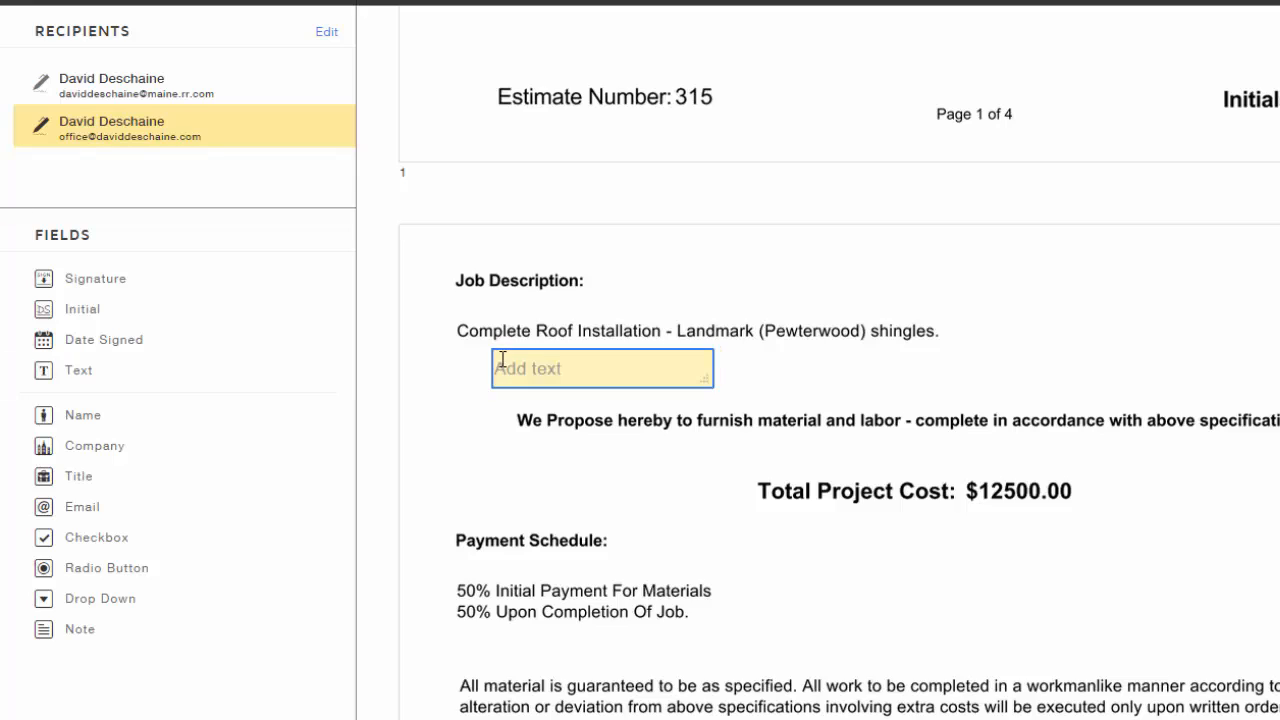
pyautogui.click(584, 369)
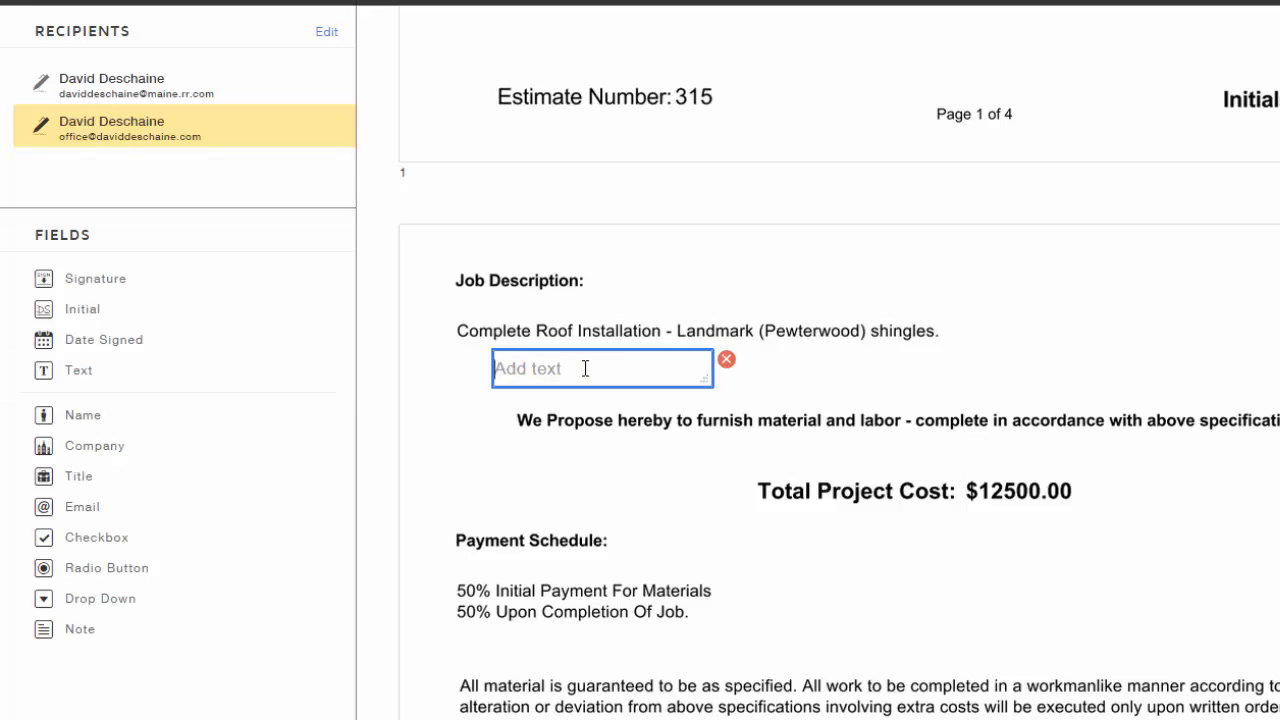
pyautogui.write('Special Finincing')
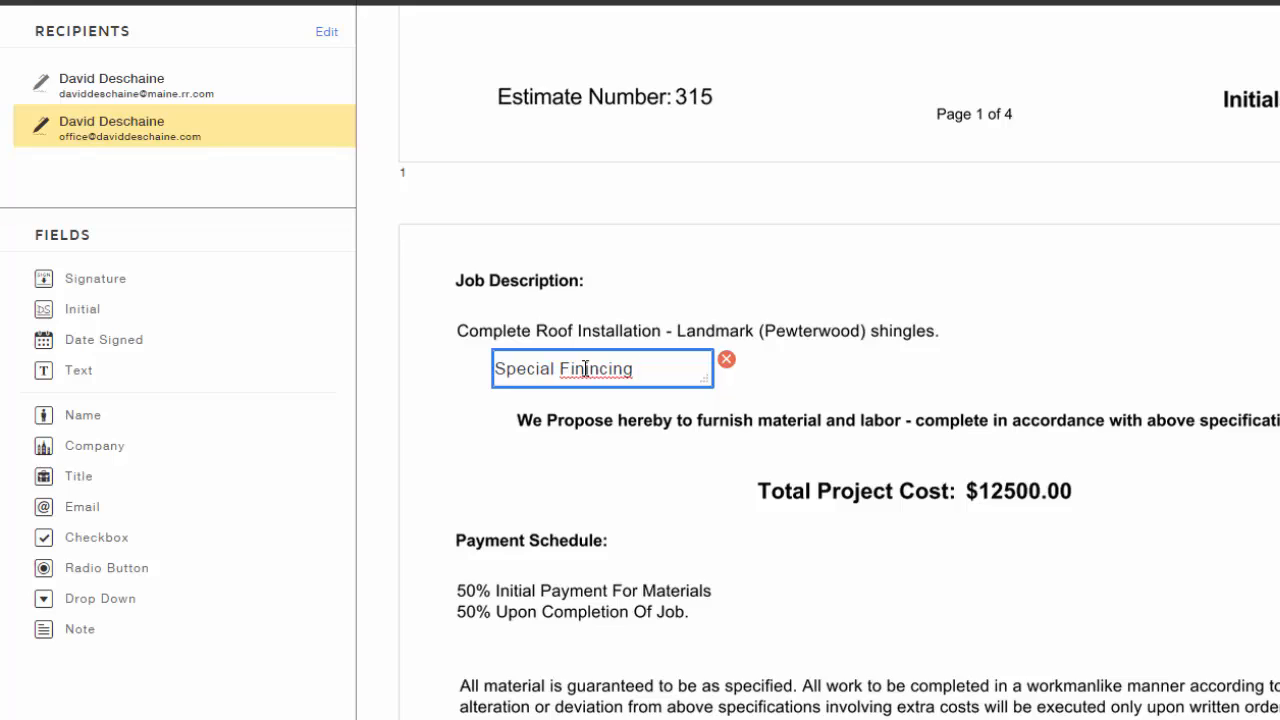
# Correct the note's spelling to Financing, widen it to one line, then delete the field
pyautogui.rightClick(700, 372)
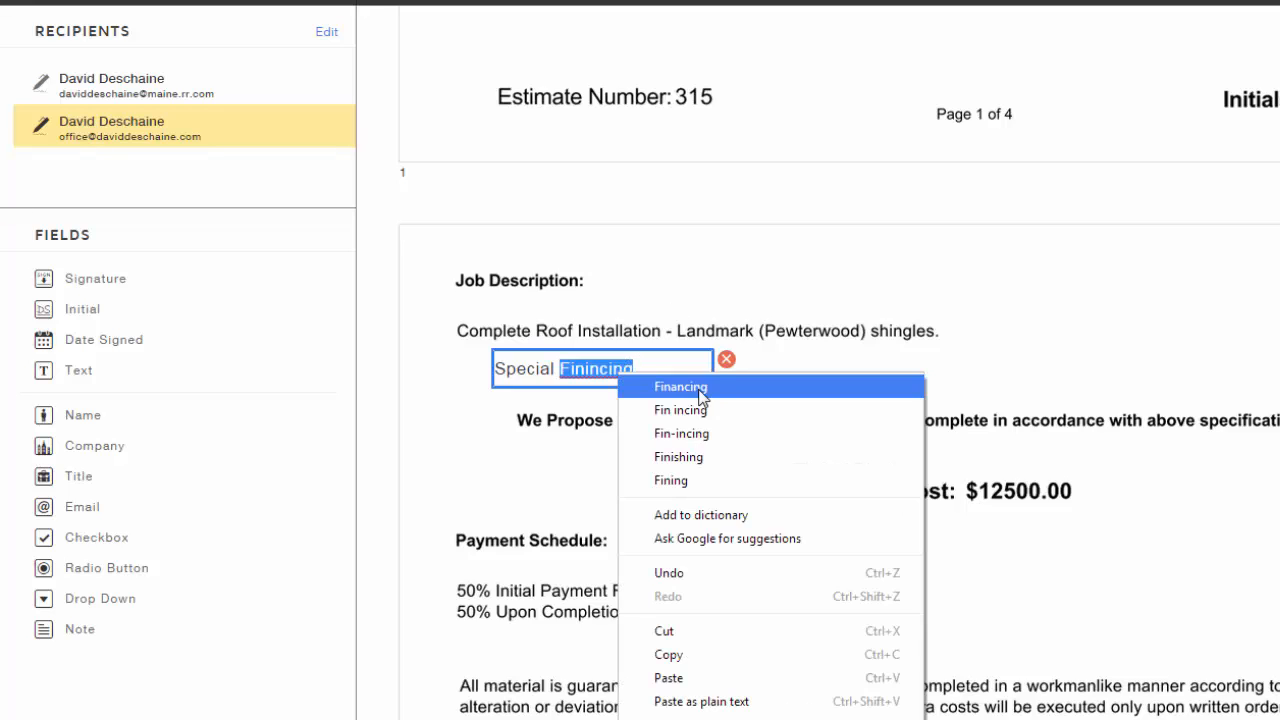
pyautogui.click(750, 383)
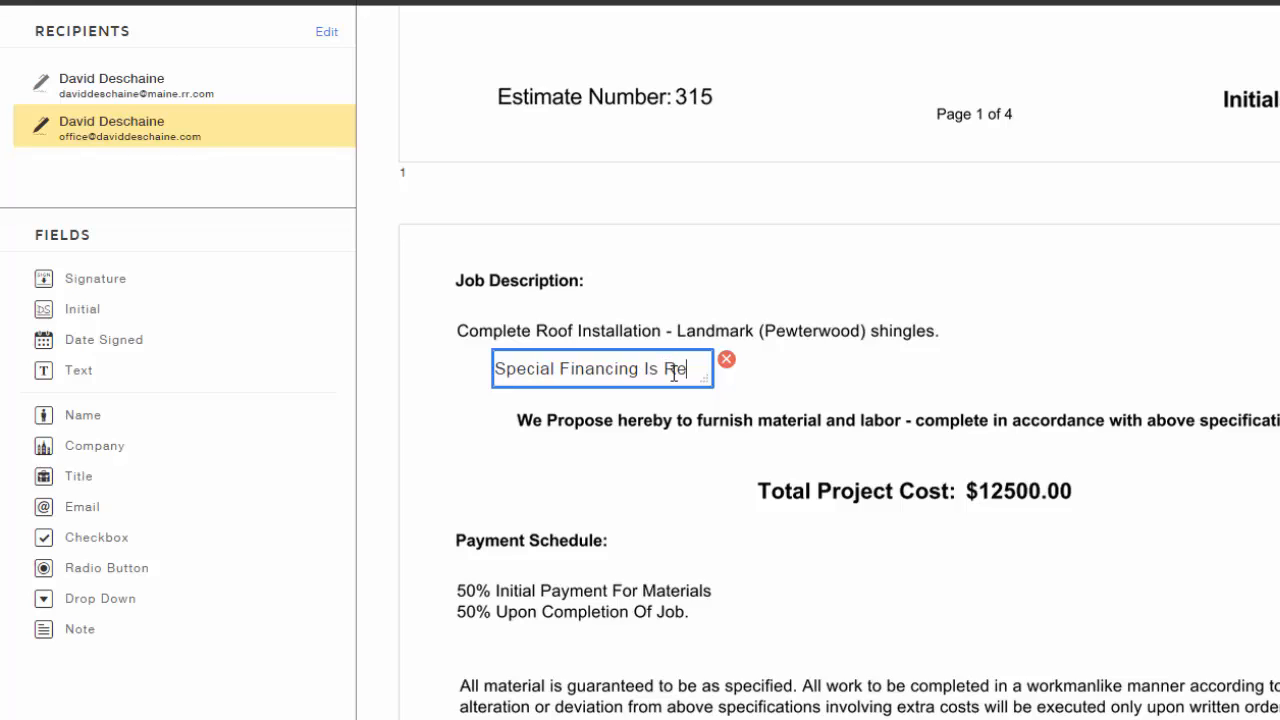
pyautogui.write('red')
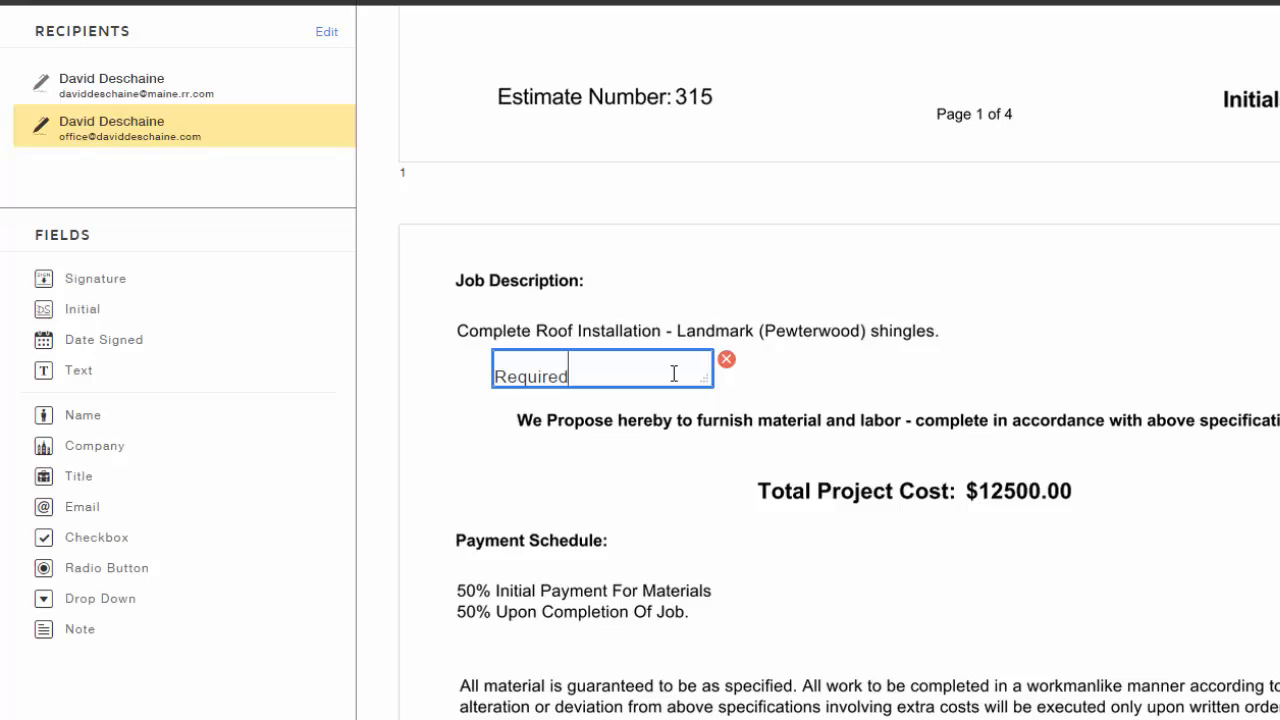
pyautogui.moveTo(702, 378); pyautogui.dragTo(824, 377)
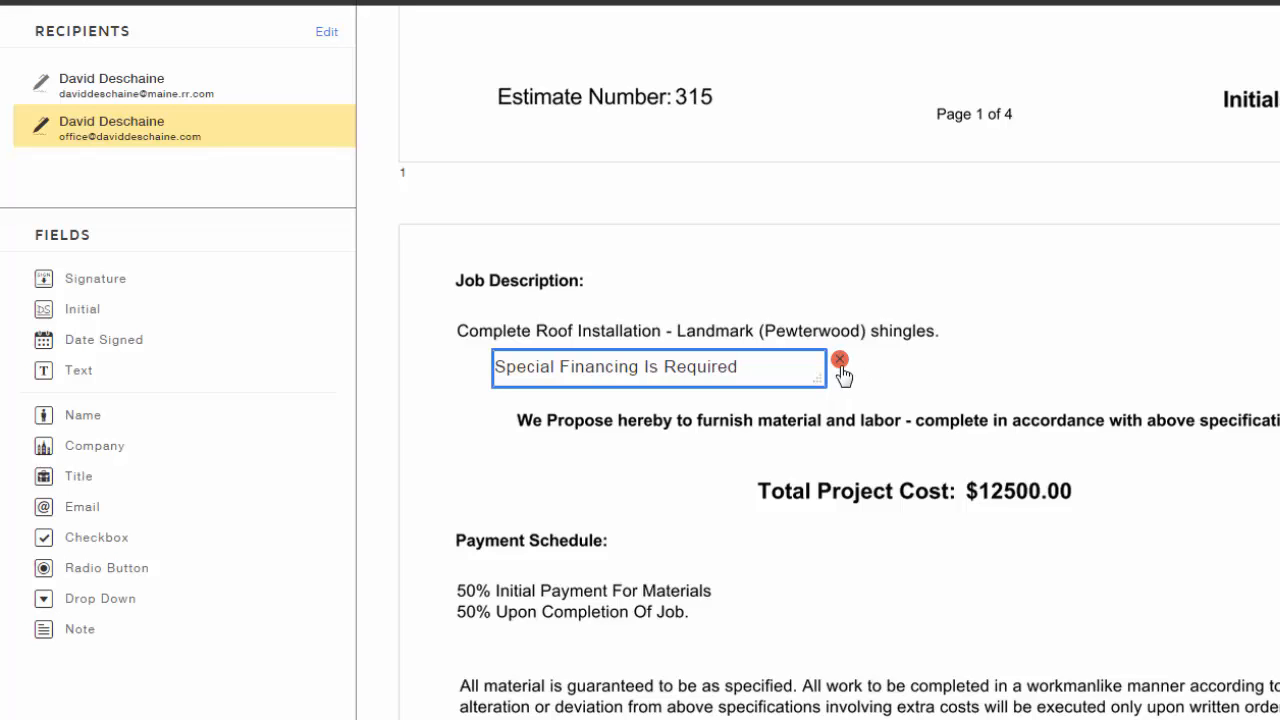
pyautogui.click(843, 362)
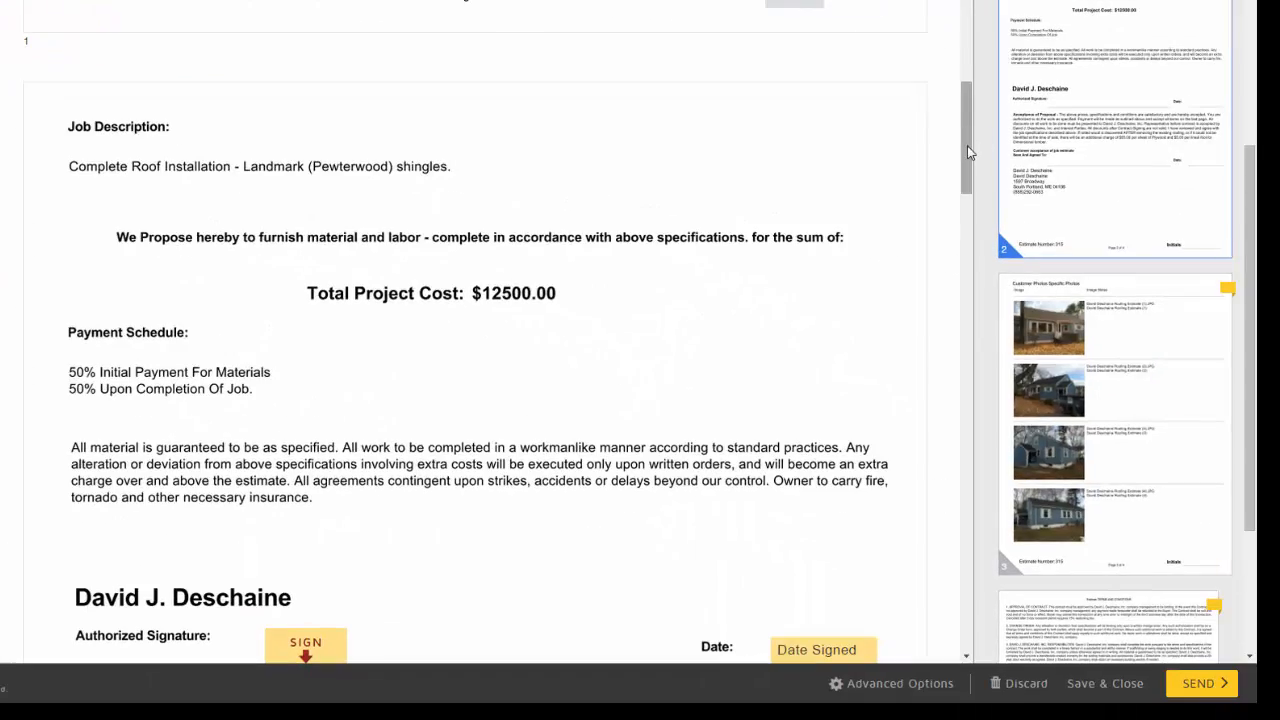
# Review the contract pages and send the envelope out for signature
pyautogui.moveTo(967, 145); pyautogui.dragTo(969, 12)
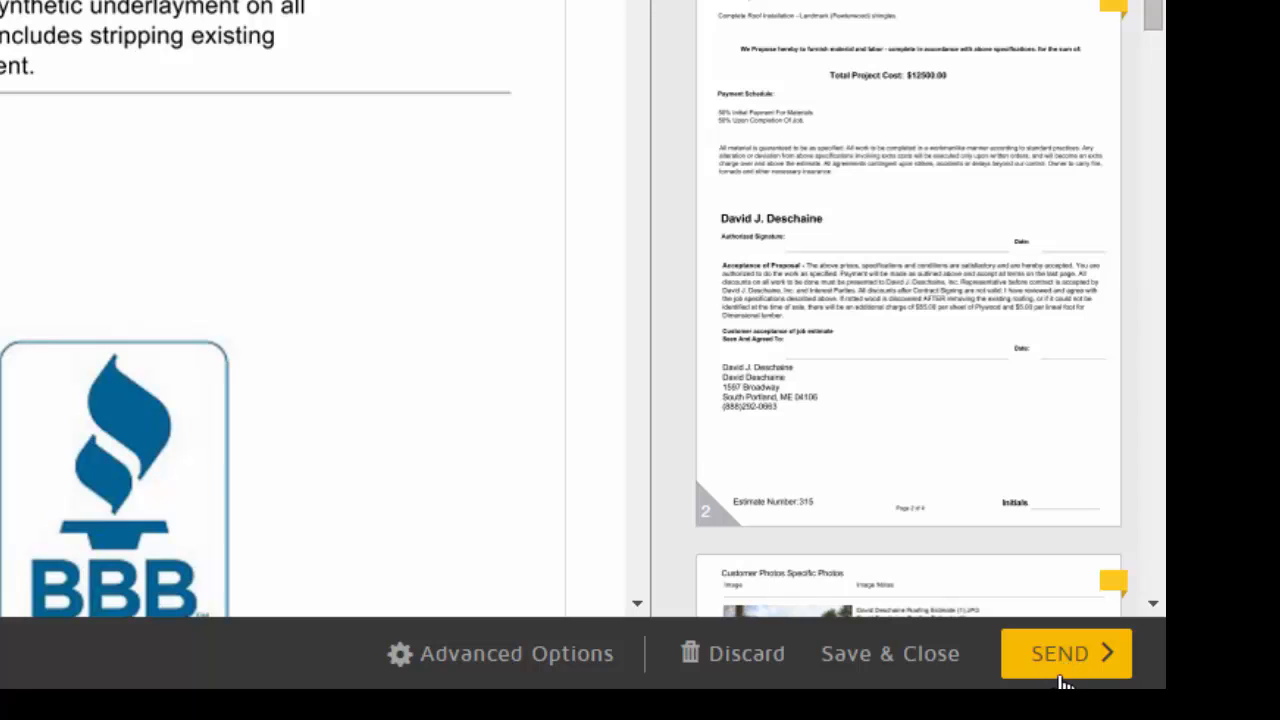
pyautogui.click(1078, 677)
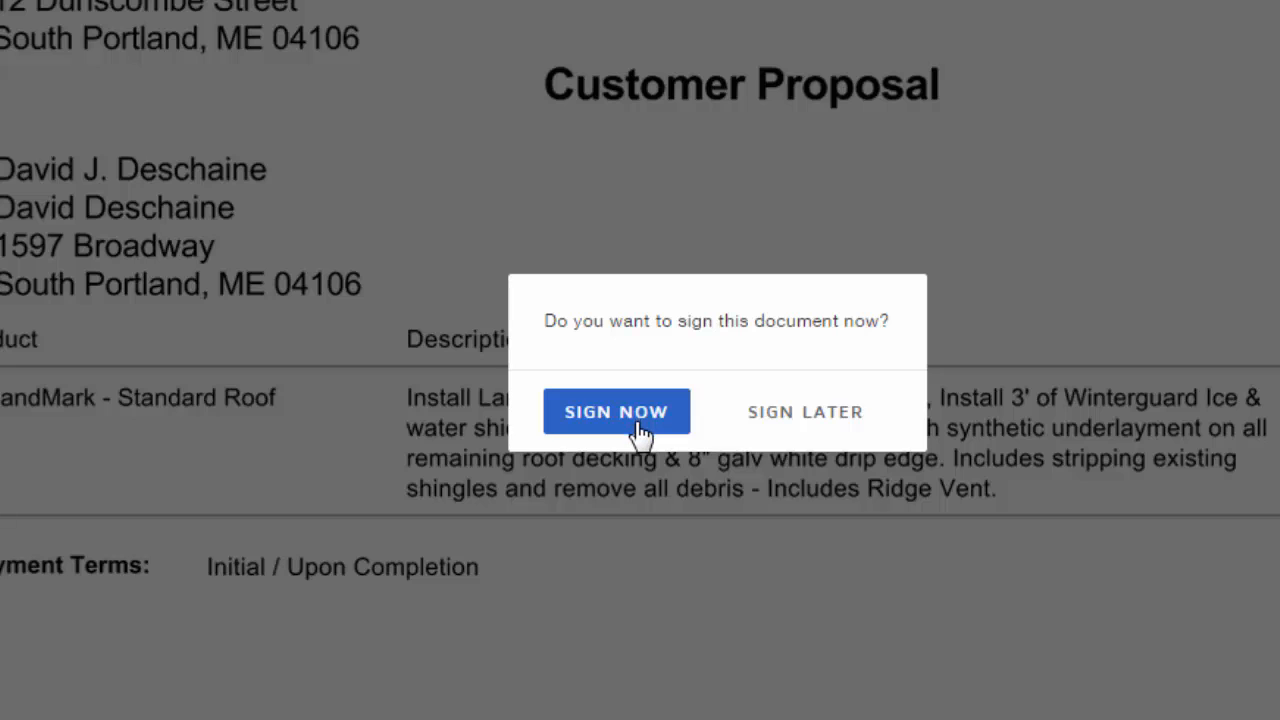
# Sign now, adopt the signature on the Authorized Signature line, and confirm signing
pyautogui.click(632, 430)
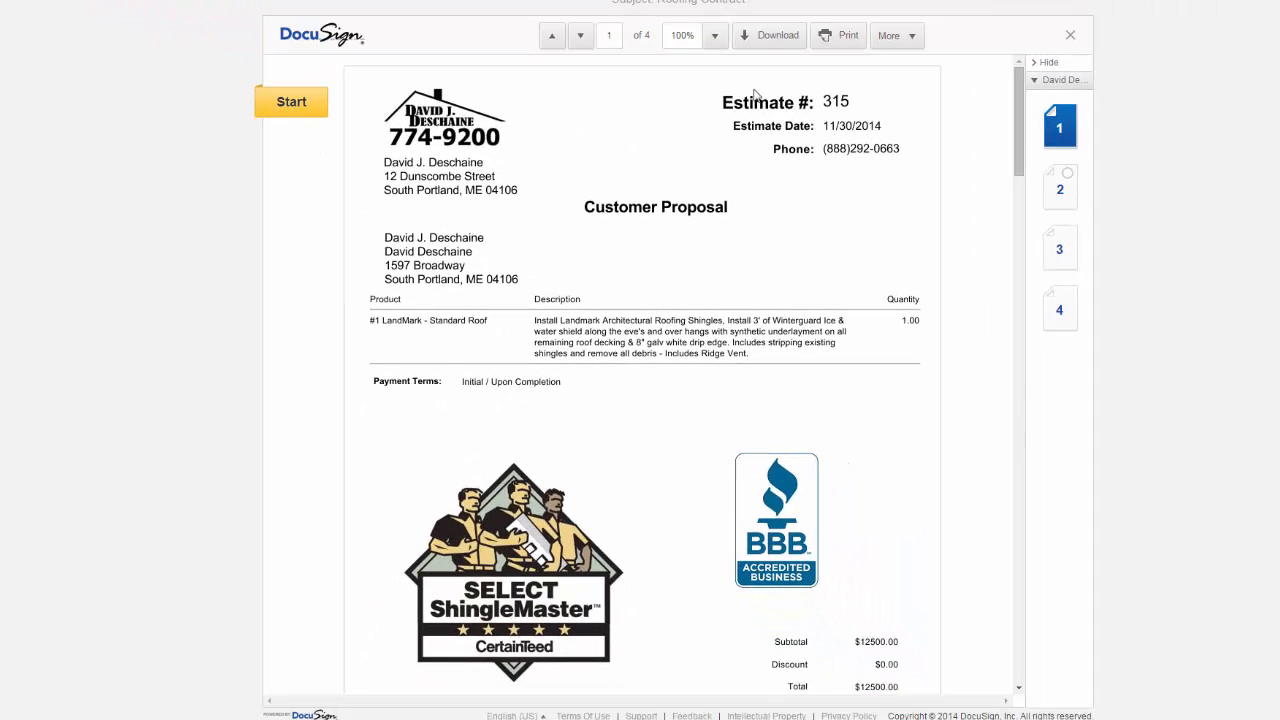
pyautogui.moveTo(1016, 141); pyautogui.dragTo(1036, 301)
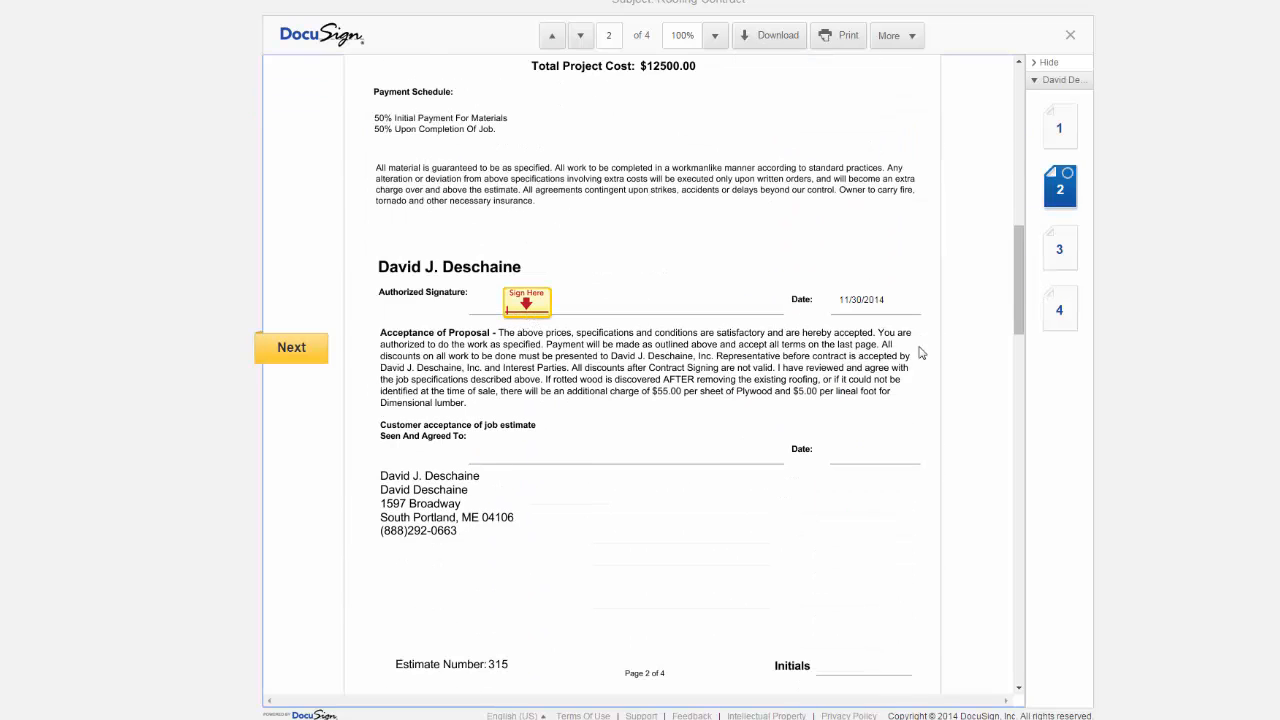
pyautogui.moveTo(1017, 292); pyautogui.dragTo(1017, 130)
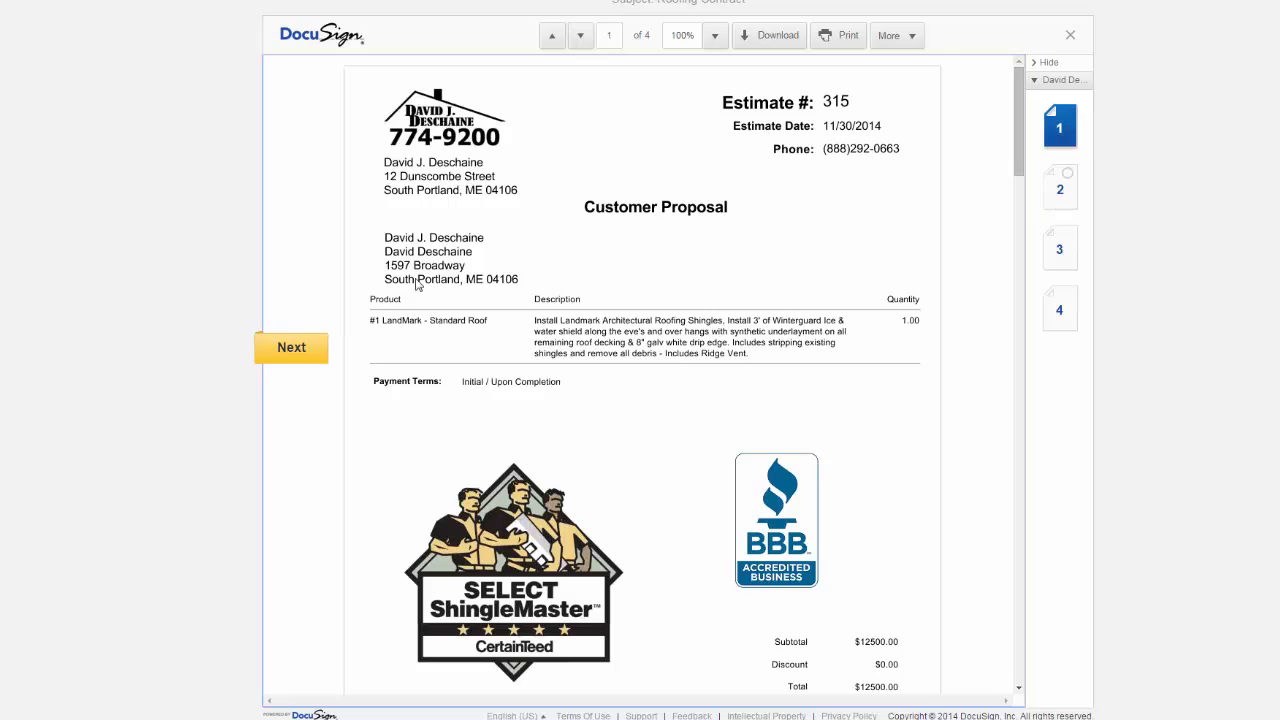
pyautogui.click(283, 347)
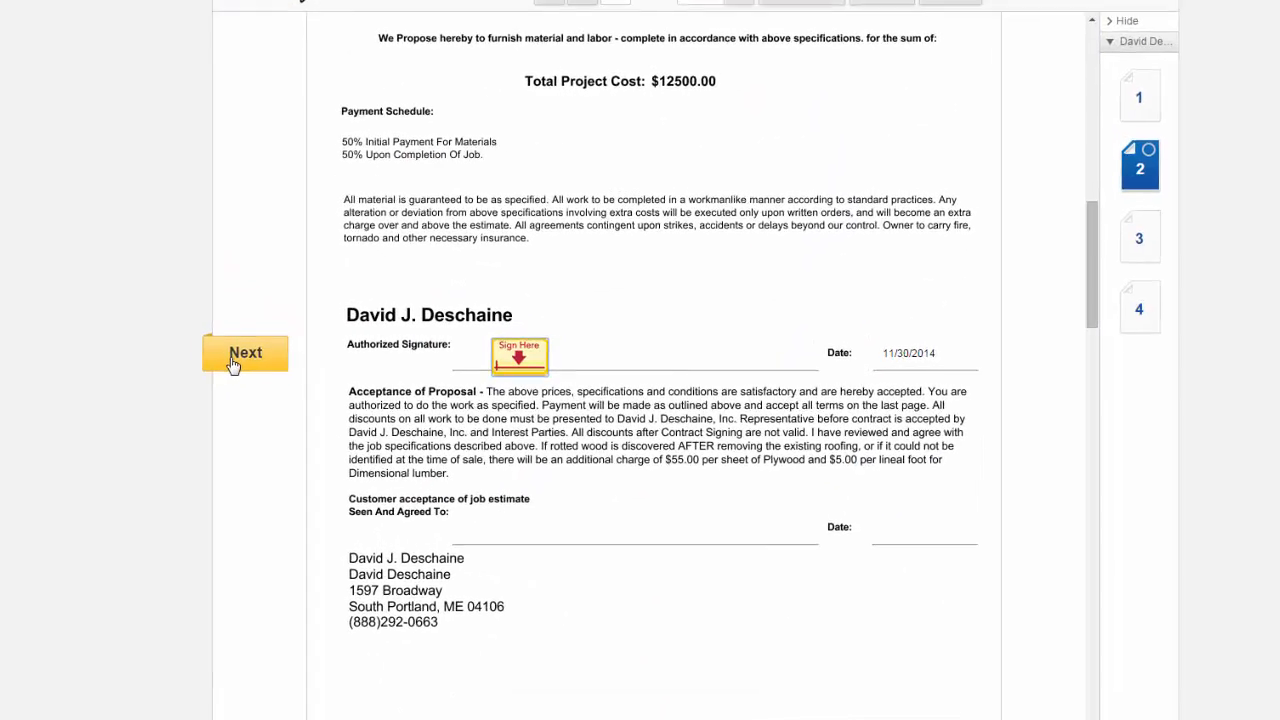
pyautogui.click(123, 381)
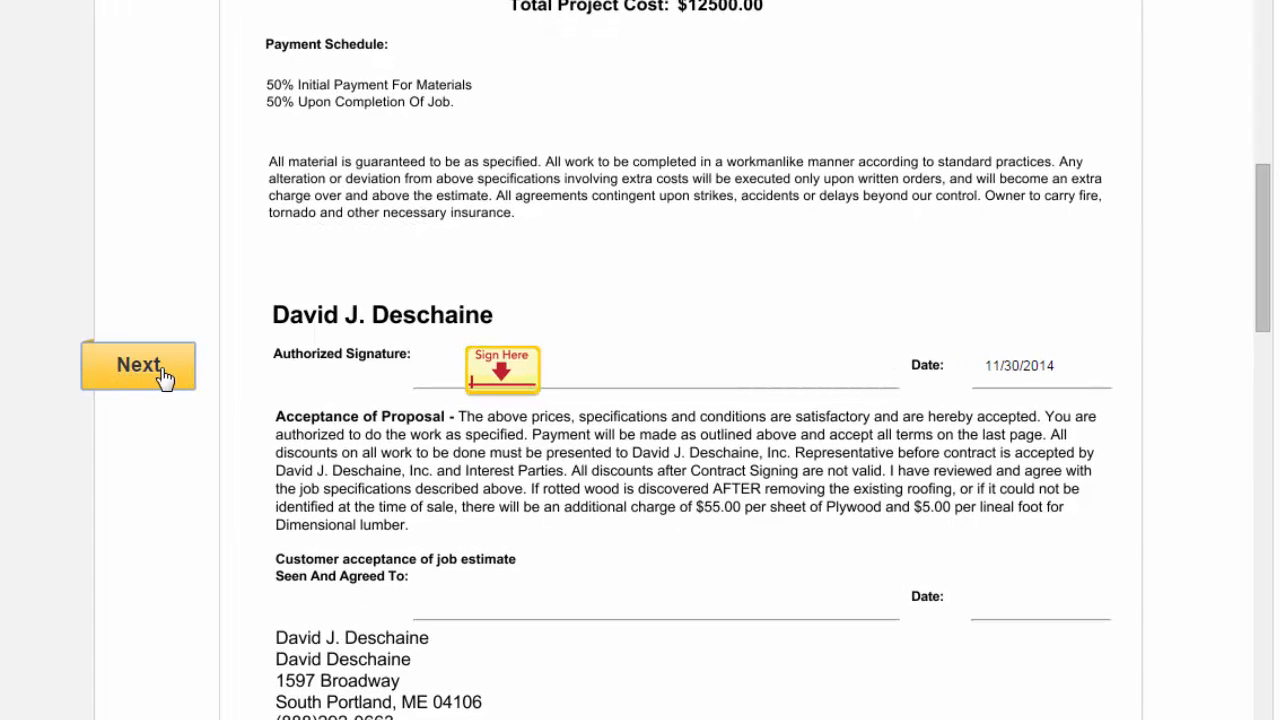
pyautogui.click(497, 378)
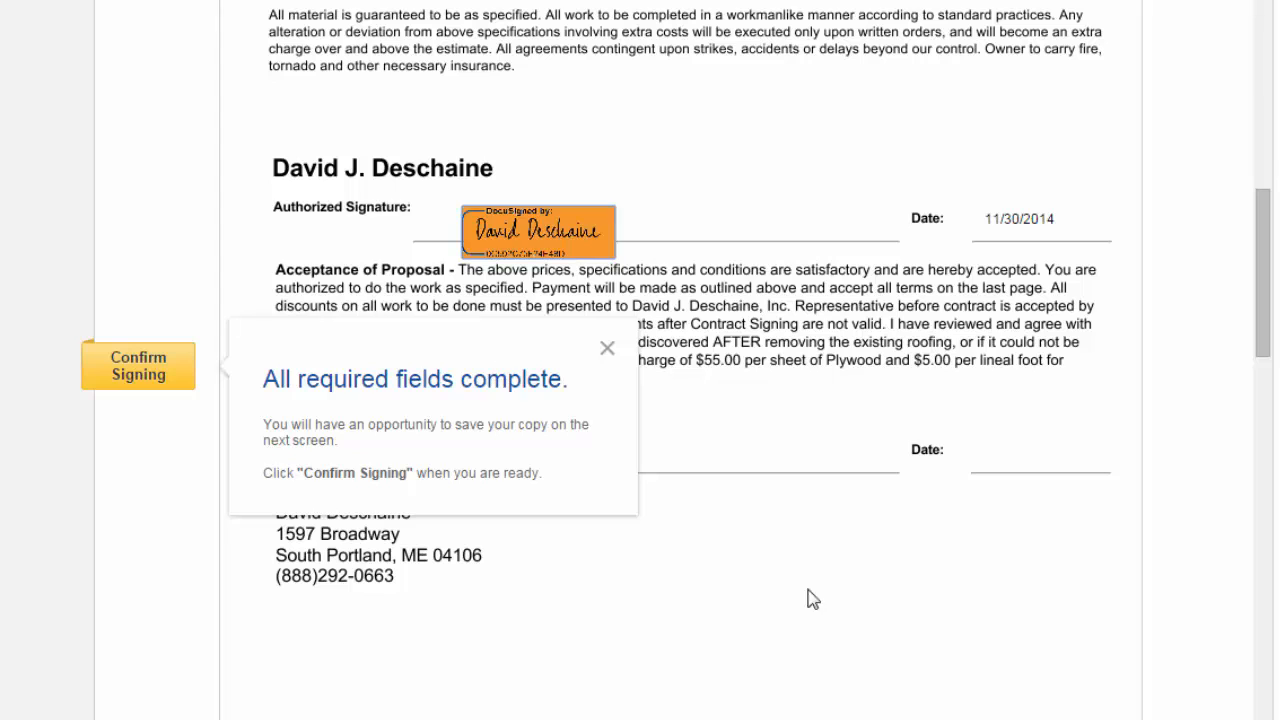
pyautogui.click(160, 378)
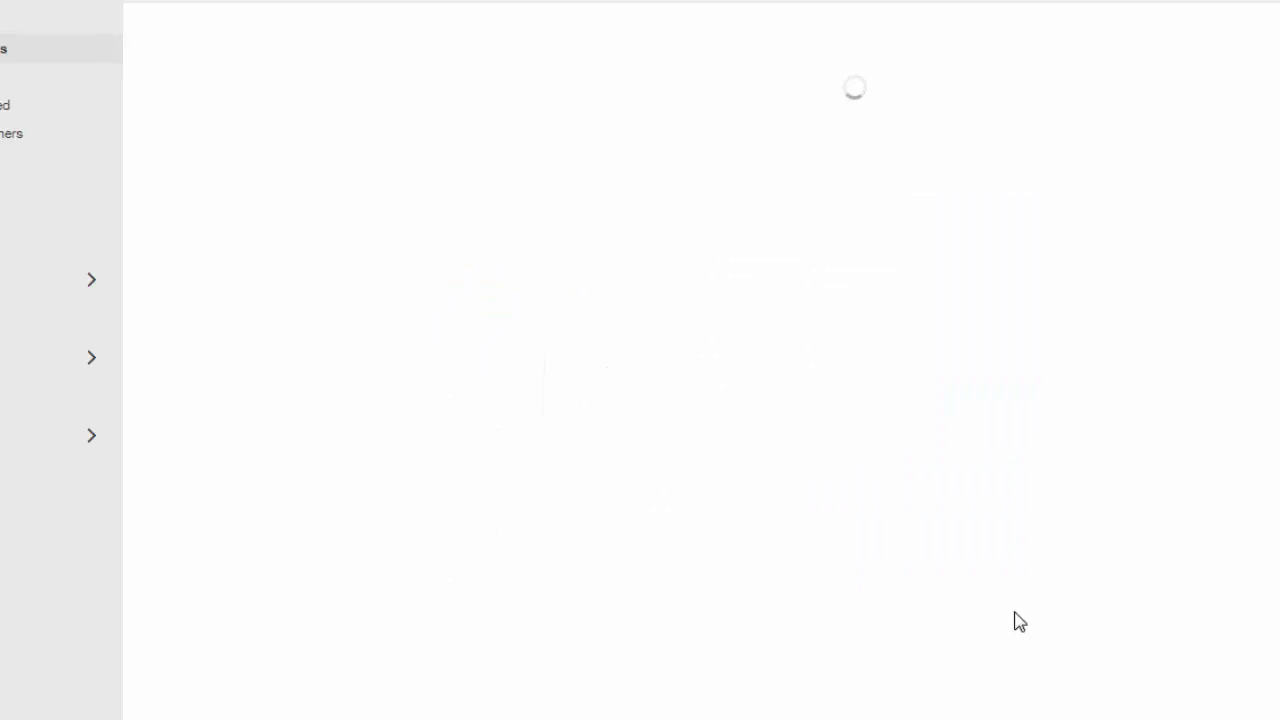
pyautogui.moveTo(977, 174)
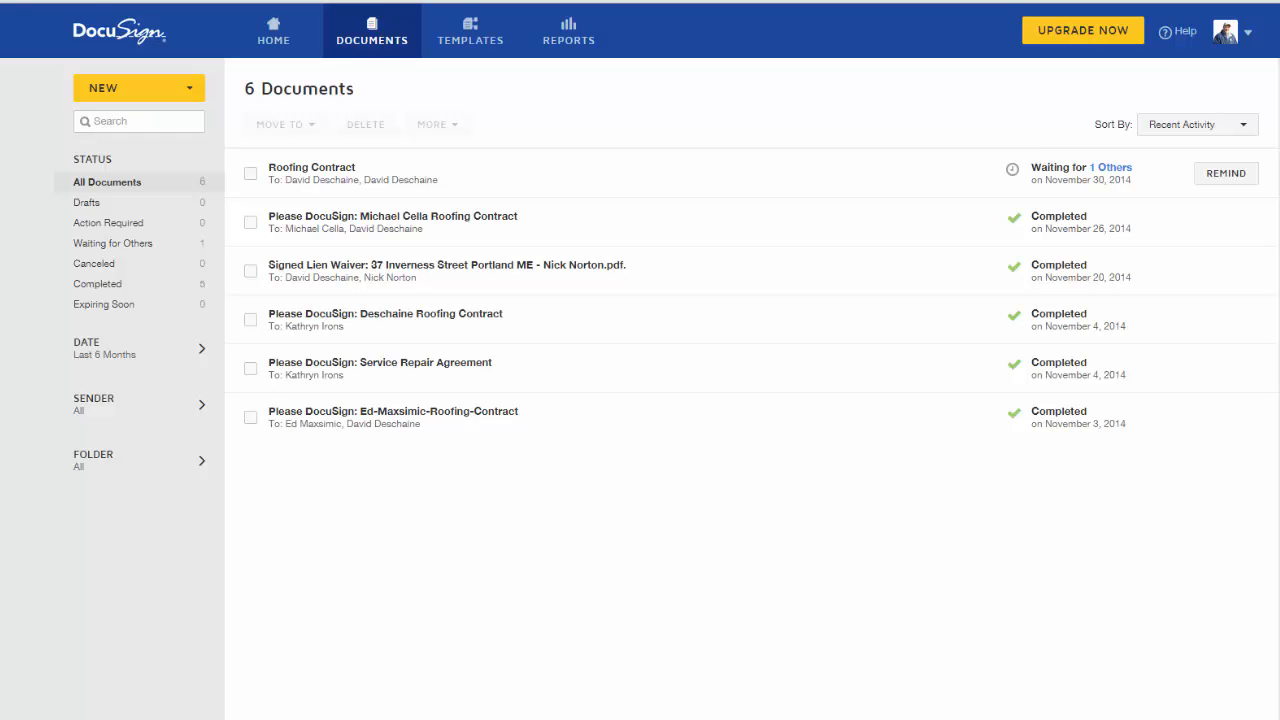
pyautogui.moveTo(1279, 163); pyautogui.dragTo(595, 173)
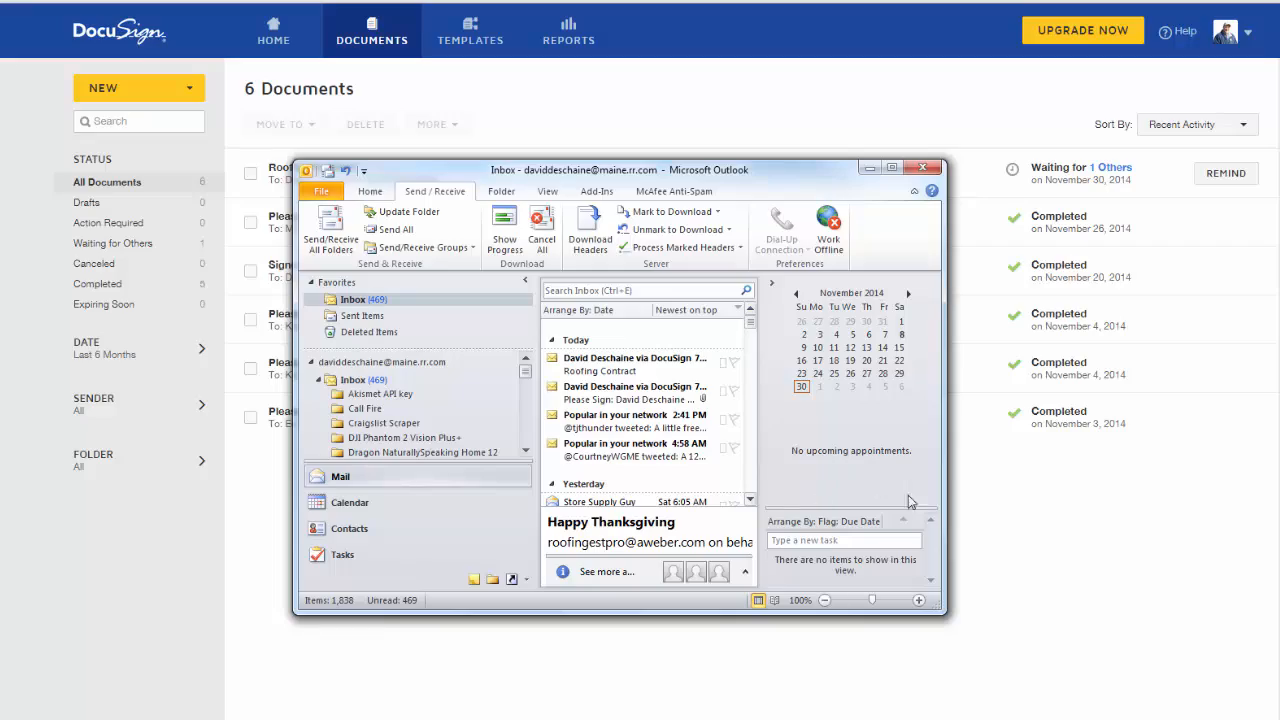
# Widen Outlook, open DocuSign's Please Sign email and download its blocked pictures
pyautogui.moveTo(940, 484); pyautogui.dragTo(1237, 484)
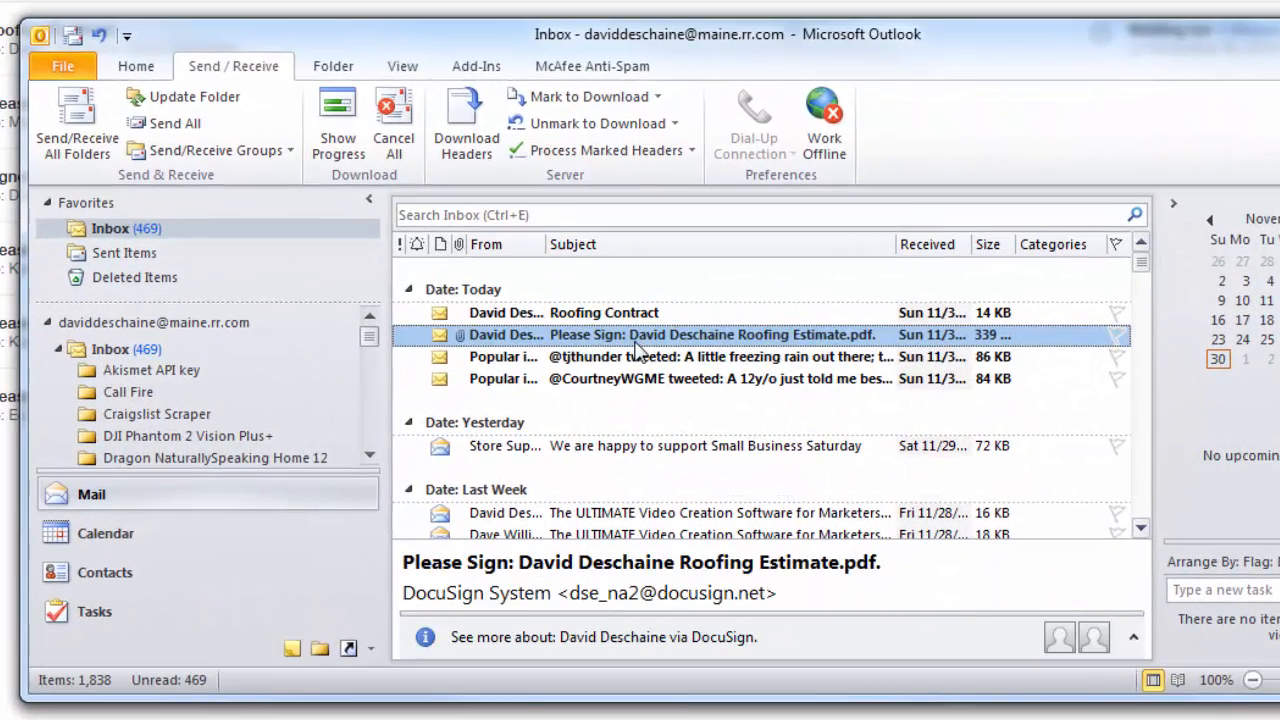
pyautogui.doubleClick(637, 338)
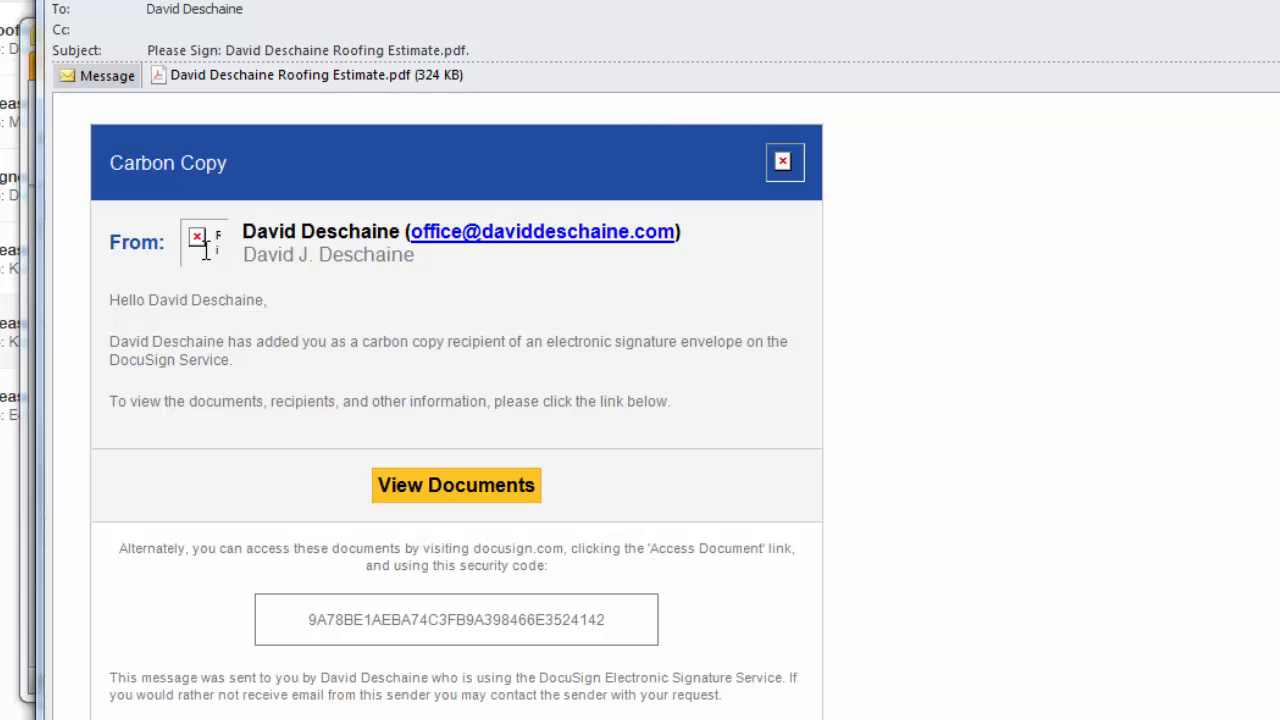
pyautogui.rightClick(204, 250)
pyautogui.click(160, 325)
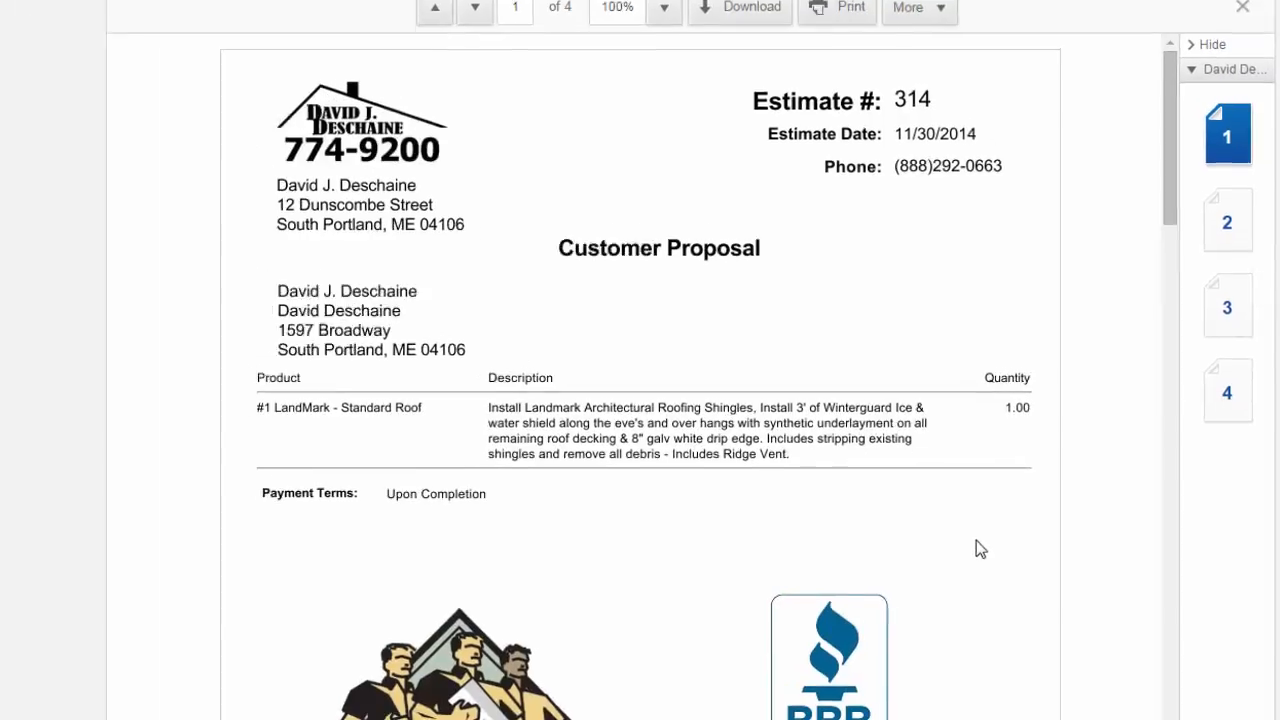
# Scroll through estimate 314 to check its signed customer acceptance line
pyautogui.scroll(-10, 1005, 563)
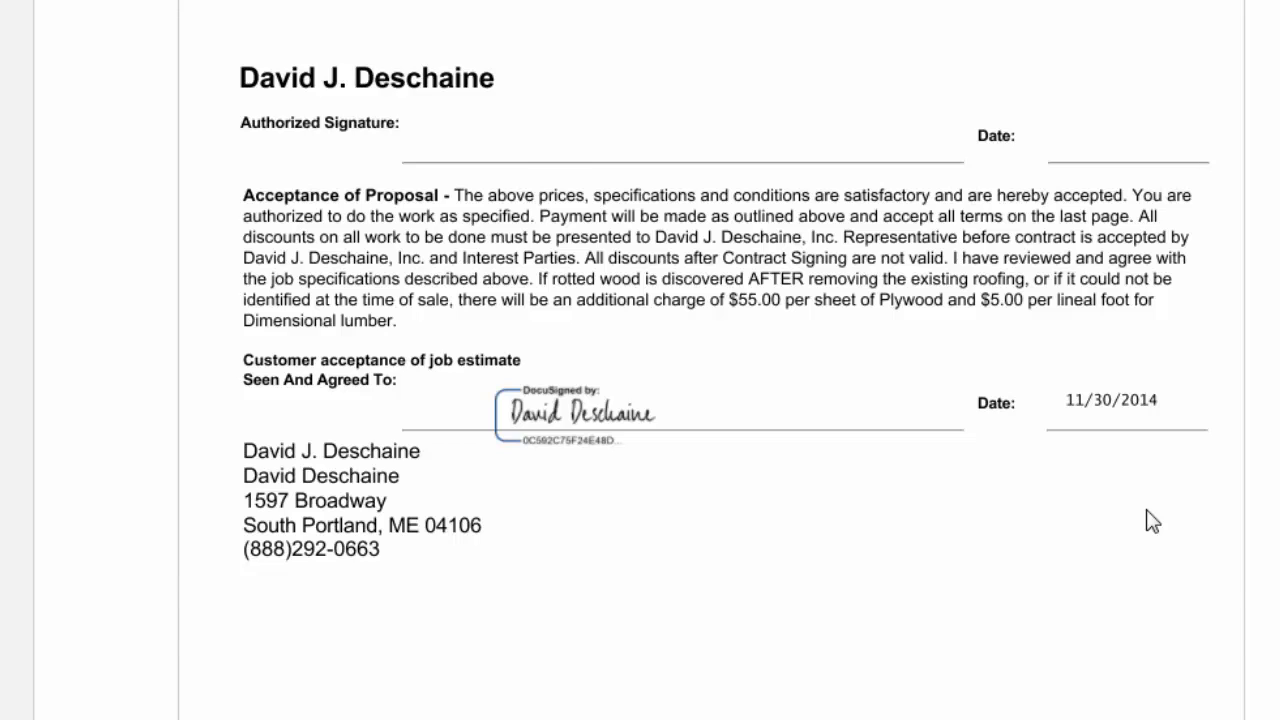
pyautogui.scroll(-12, 1152, 522)
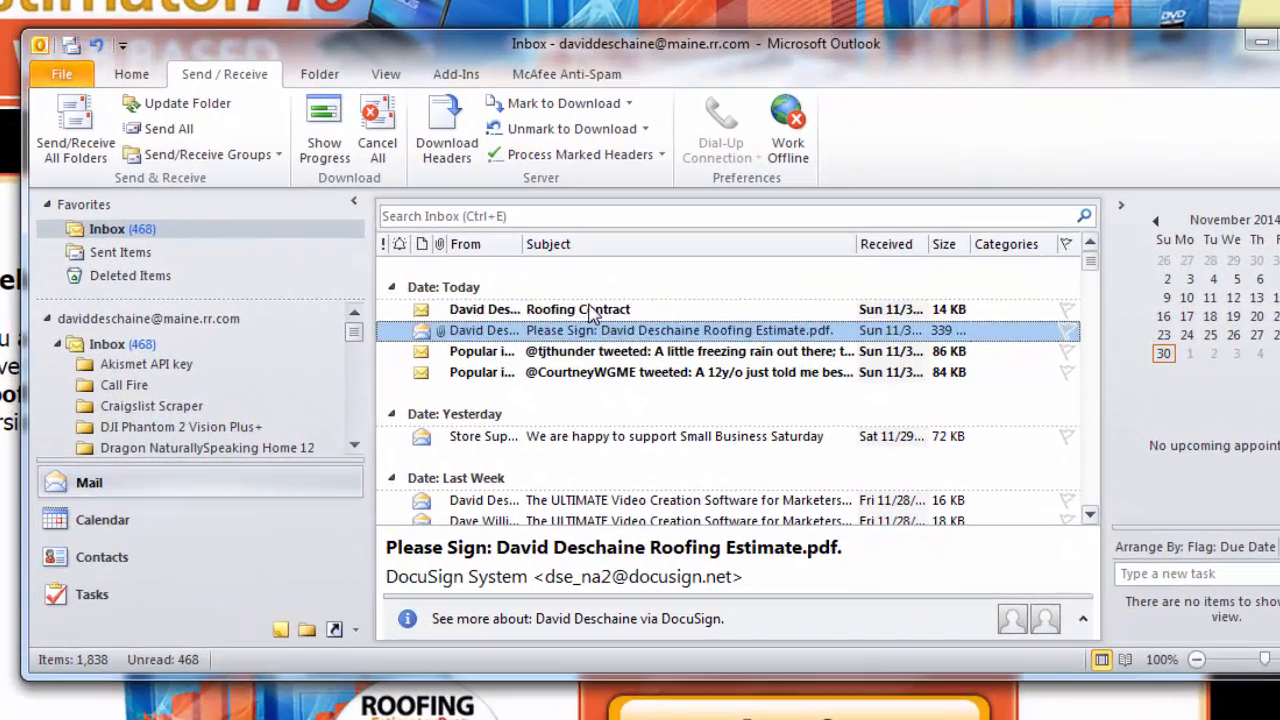
# Open the Roofing Contract email, download its pictures, and view the contract documents in DocuSign
pyautogui.click(625, 326)
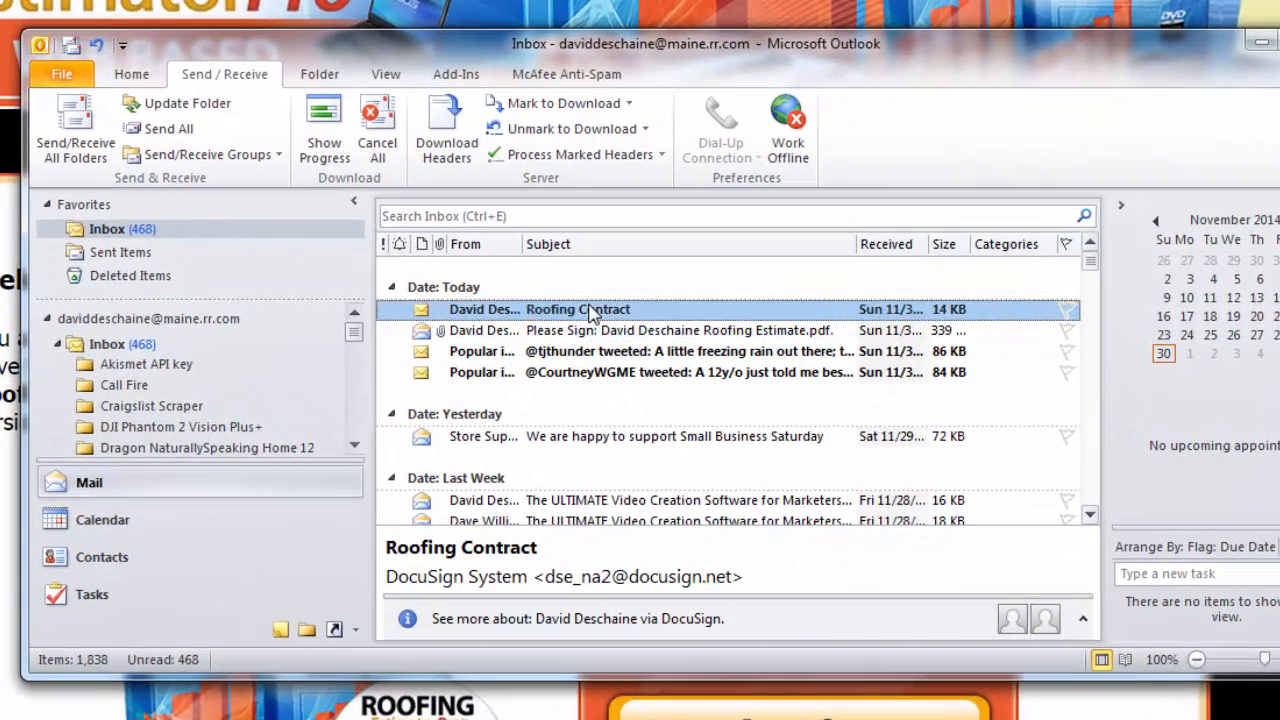
pyautogui.doubleClick(593, 310)
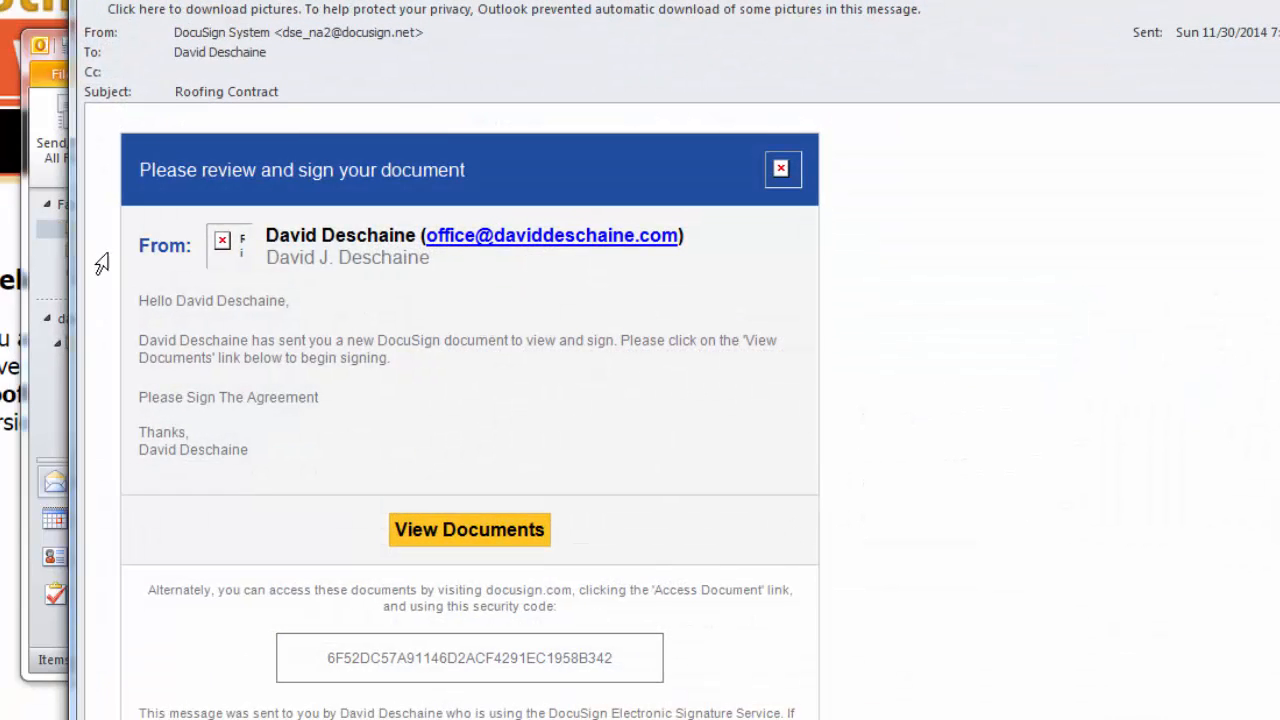
pyautogui.rightClick(232, 241)
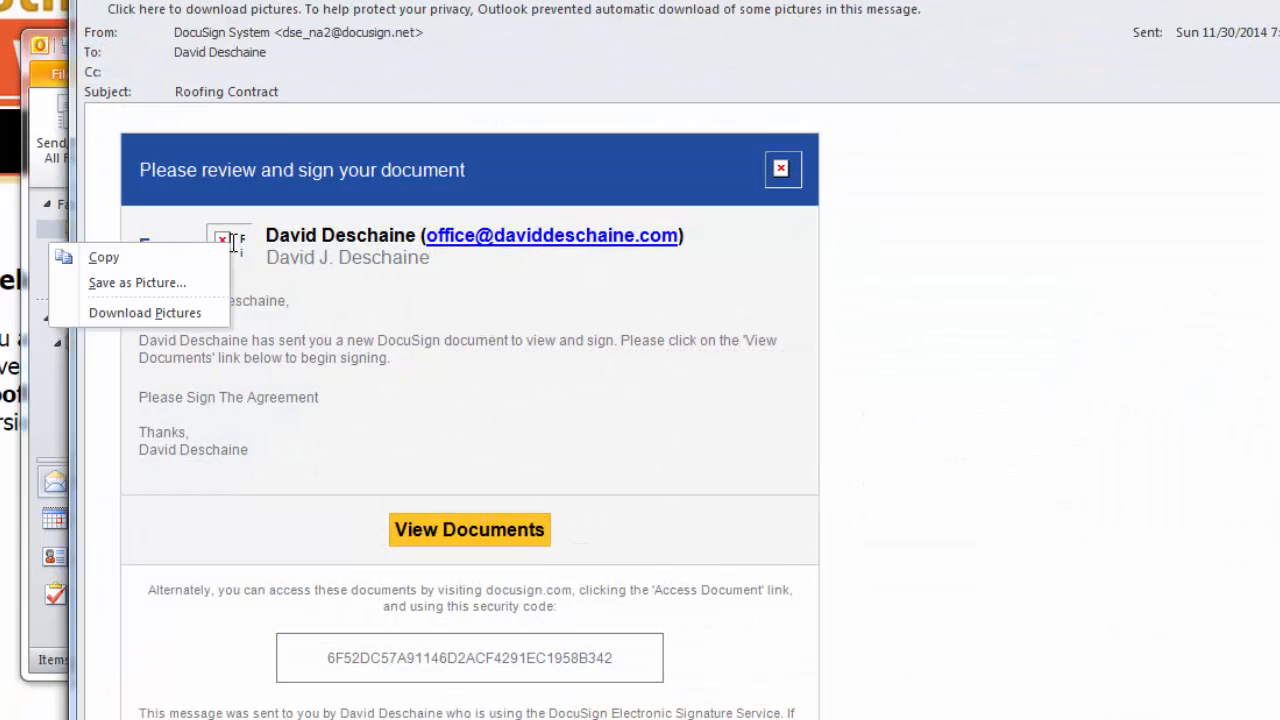
pyautogui.click(181, 314)
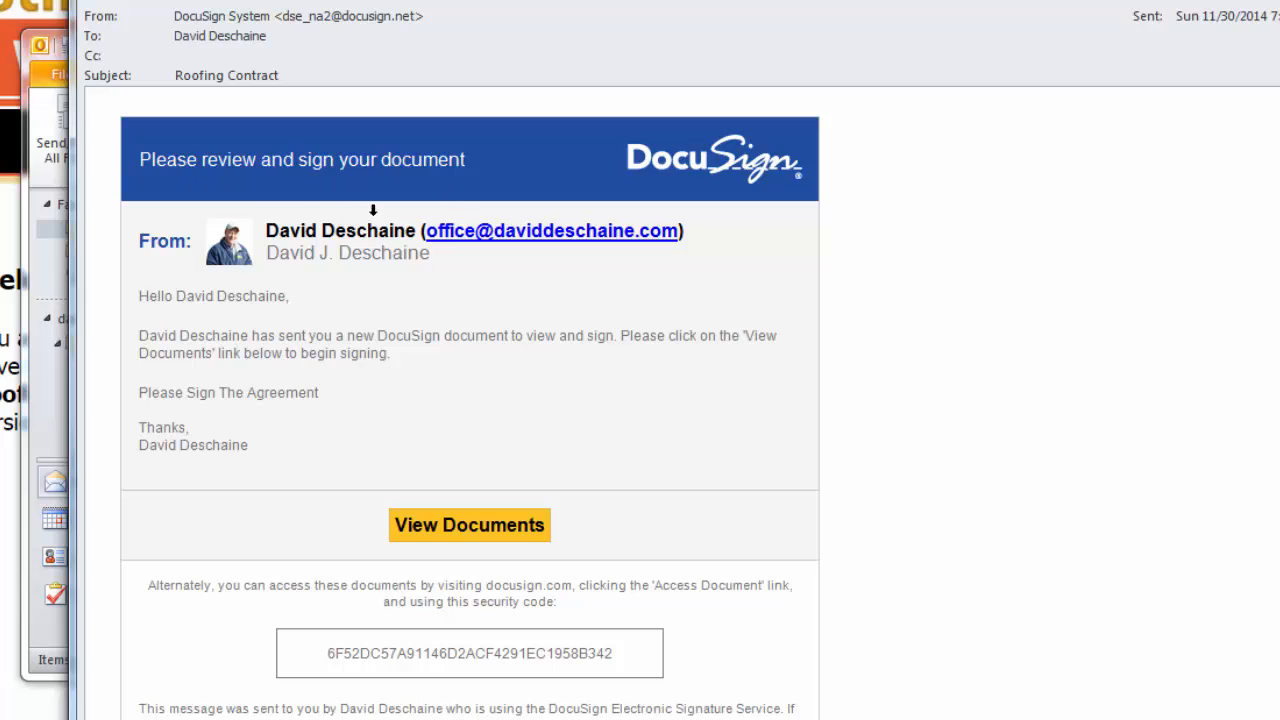
pyautogui.click(497, 540)
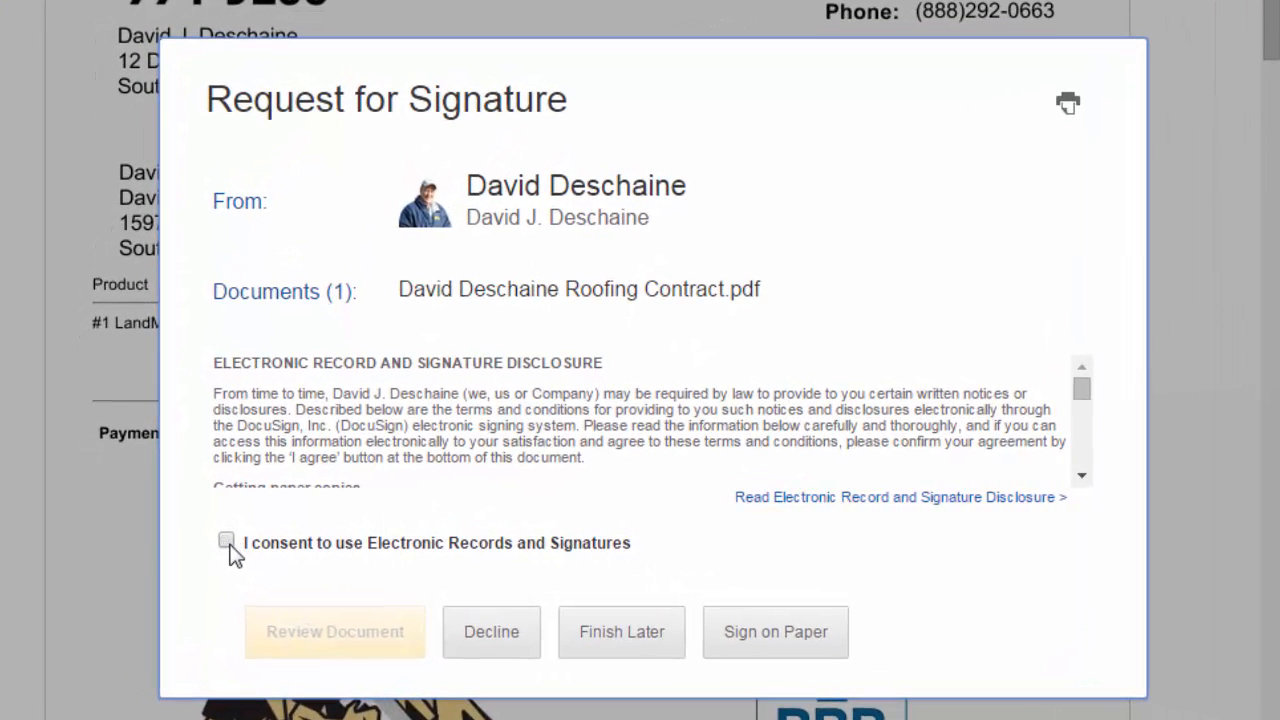
# Agree to electronic records and adopt initials on page 1 of the contract
pyautogui.click(227, 543)
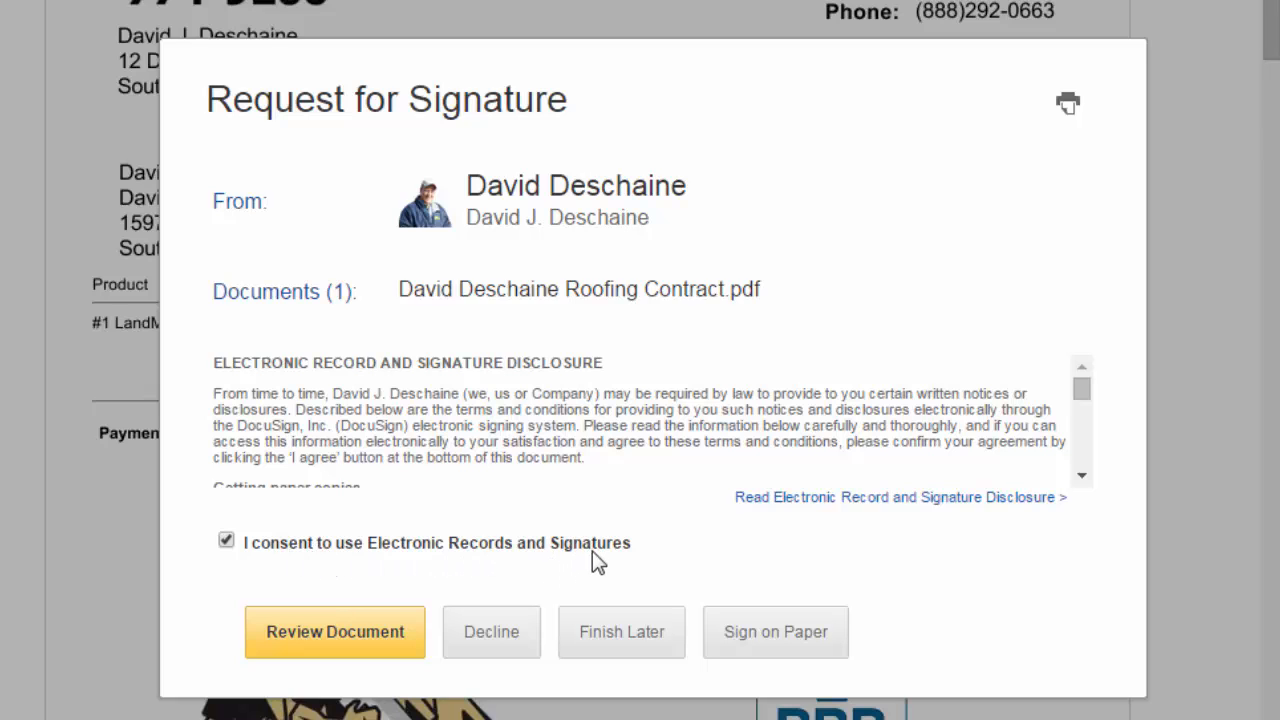
pyautogui.click(345, 640)
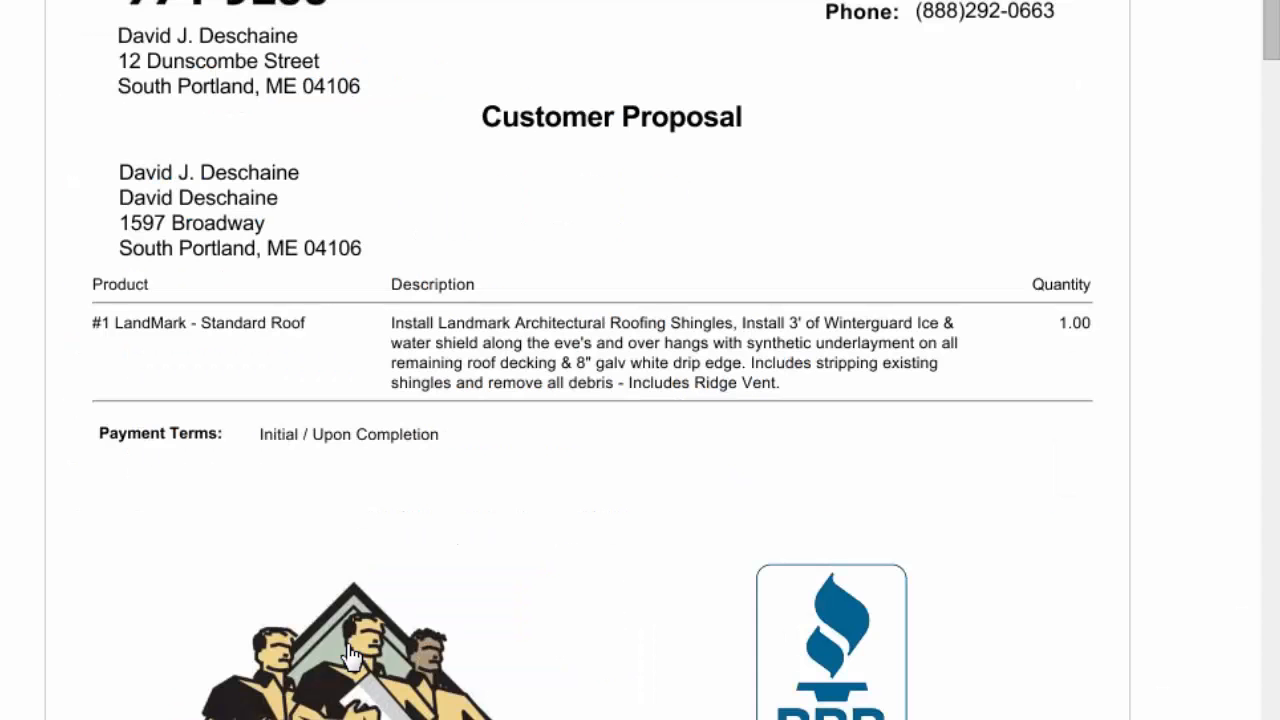
pyautogui.scroll(-1, 662, 428)
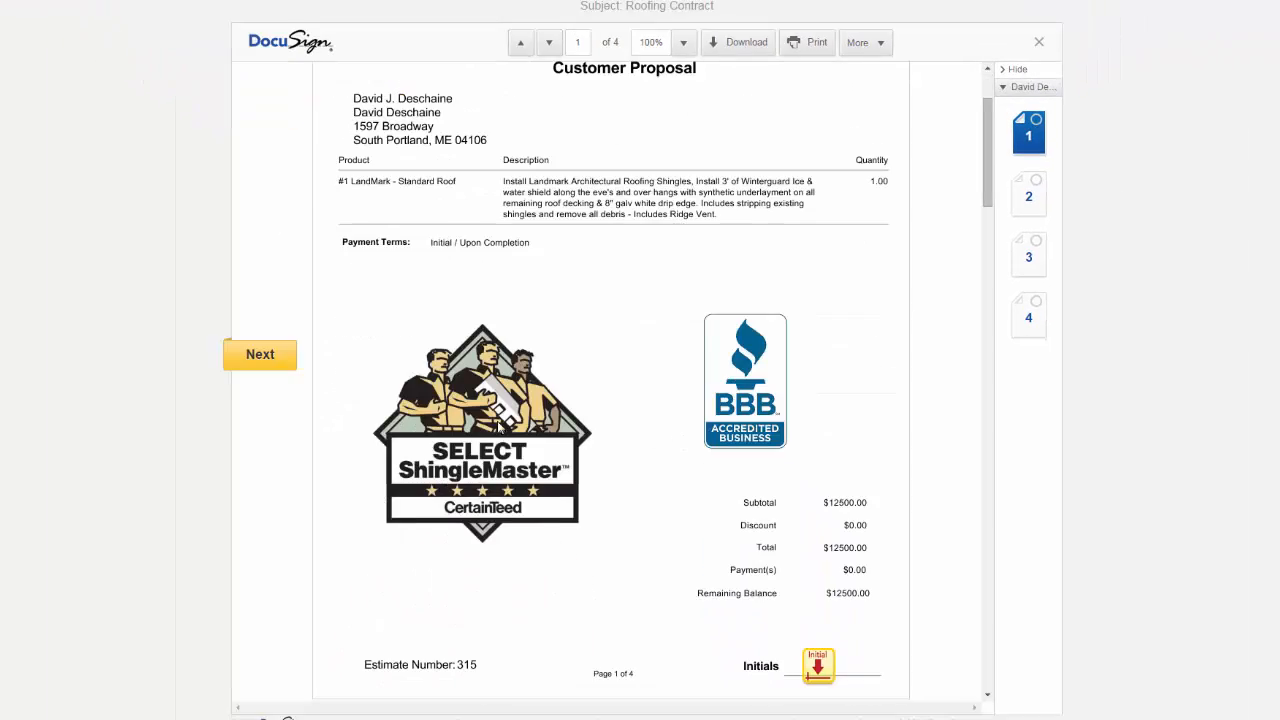
pyautogui.scroll(2, 291, 426)
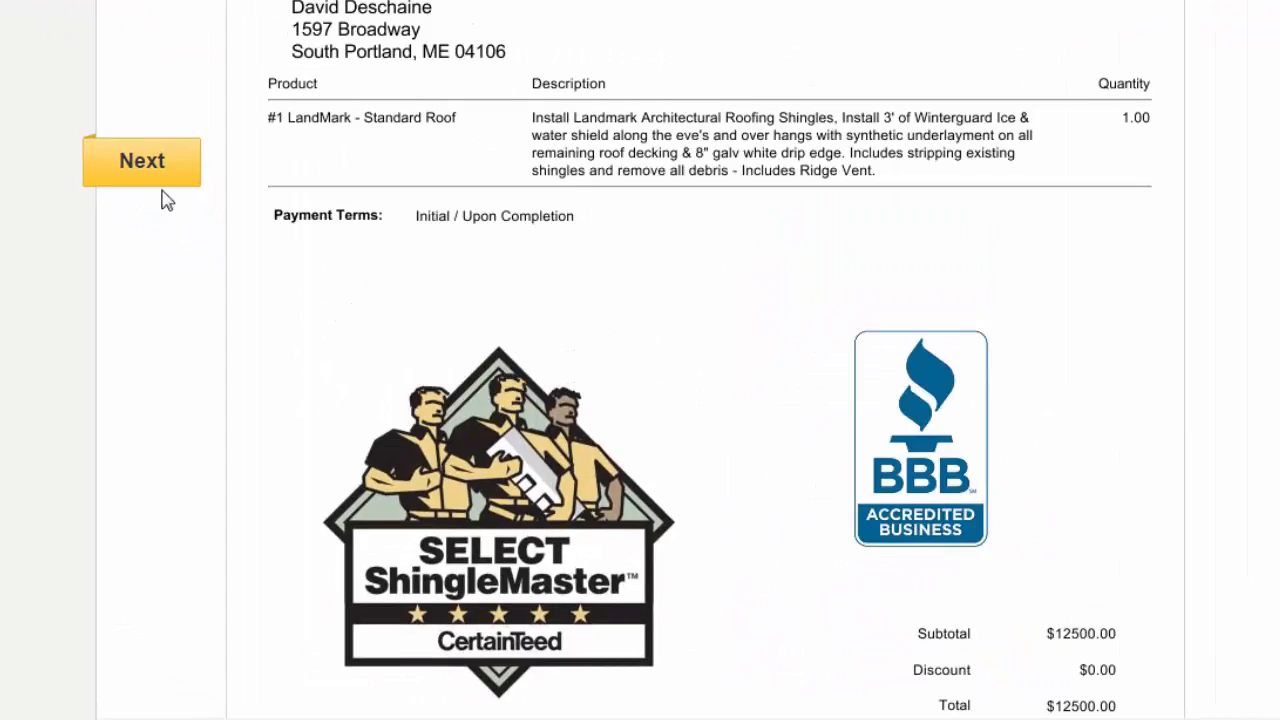
pyautogui.click(154, 178)
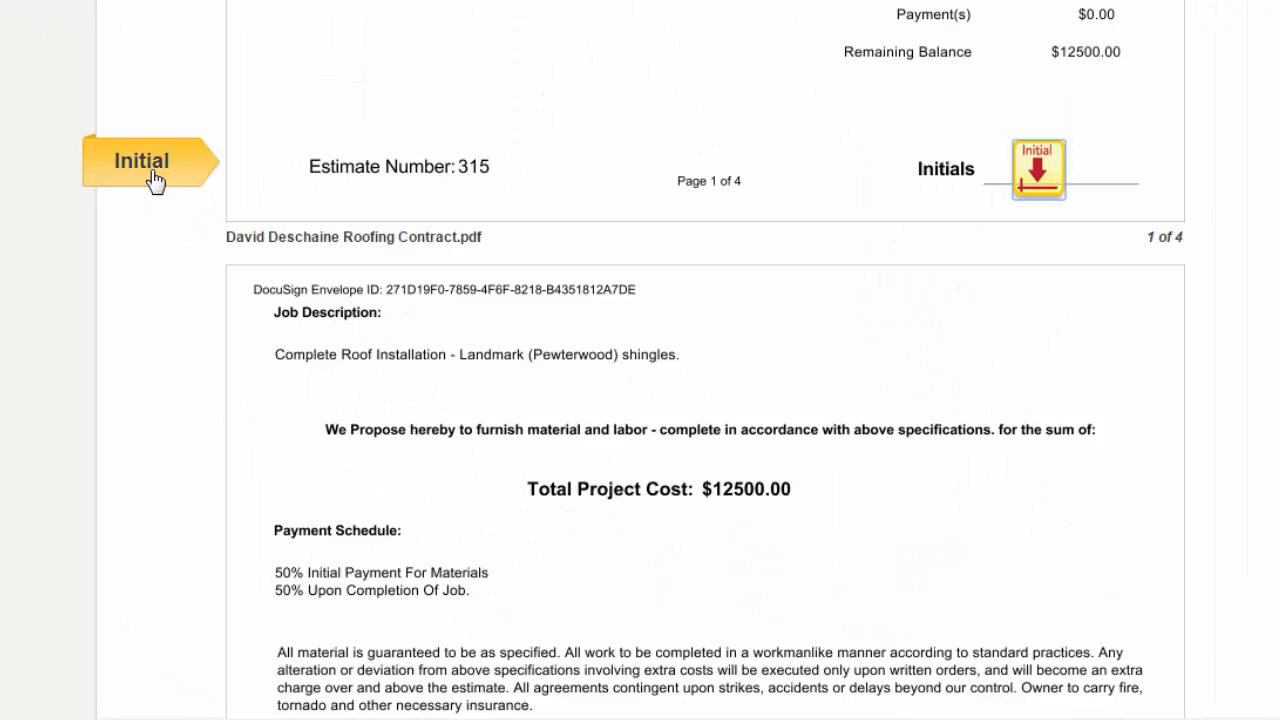
pyautogui.click(1038, 172)
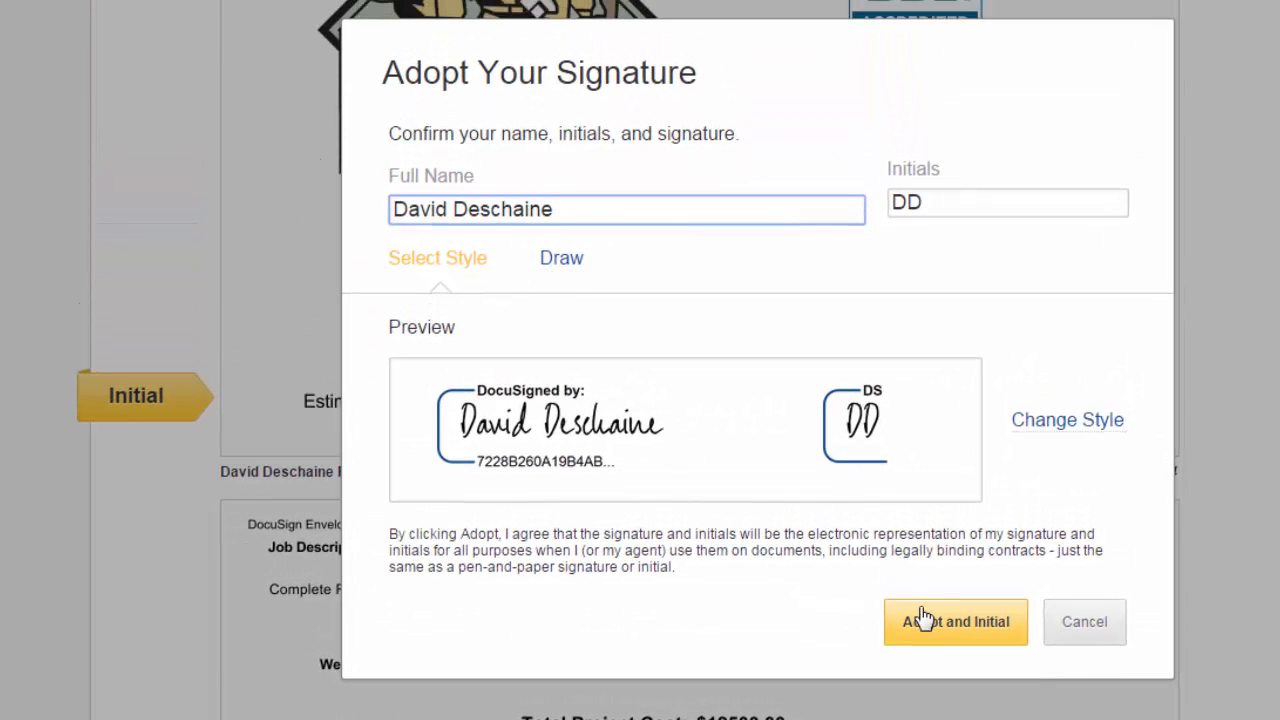
pyautogui.click(940, 632)
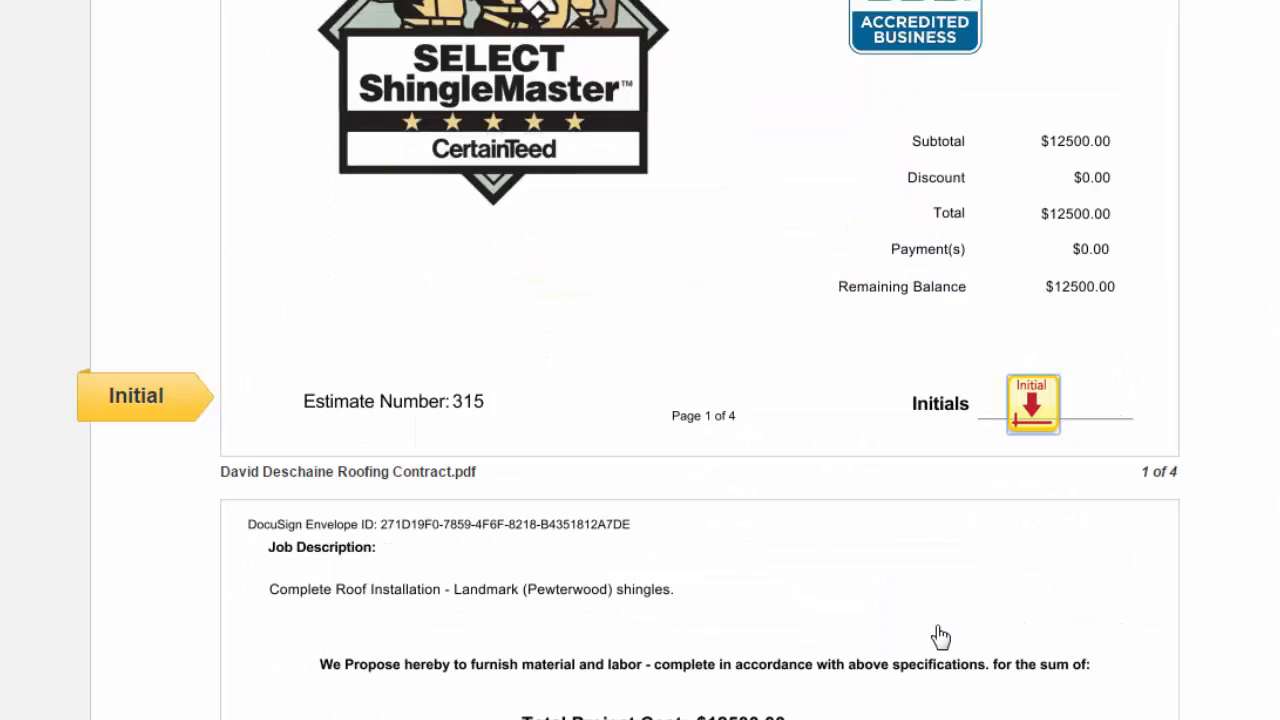
# Sign the customer acceptance line, initial pages 2 through 4, and finish signing
pyautogui.scroll(-2, 900, 620)
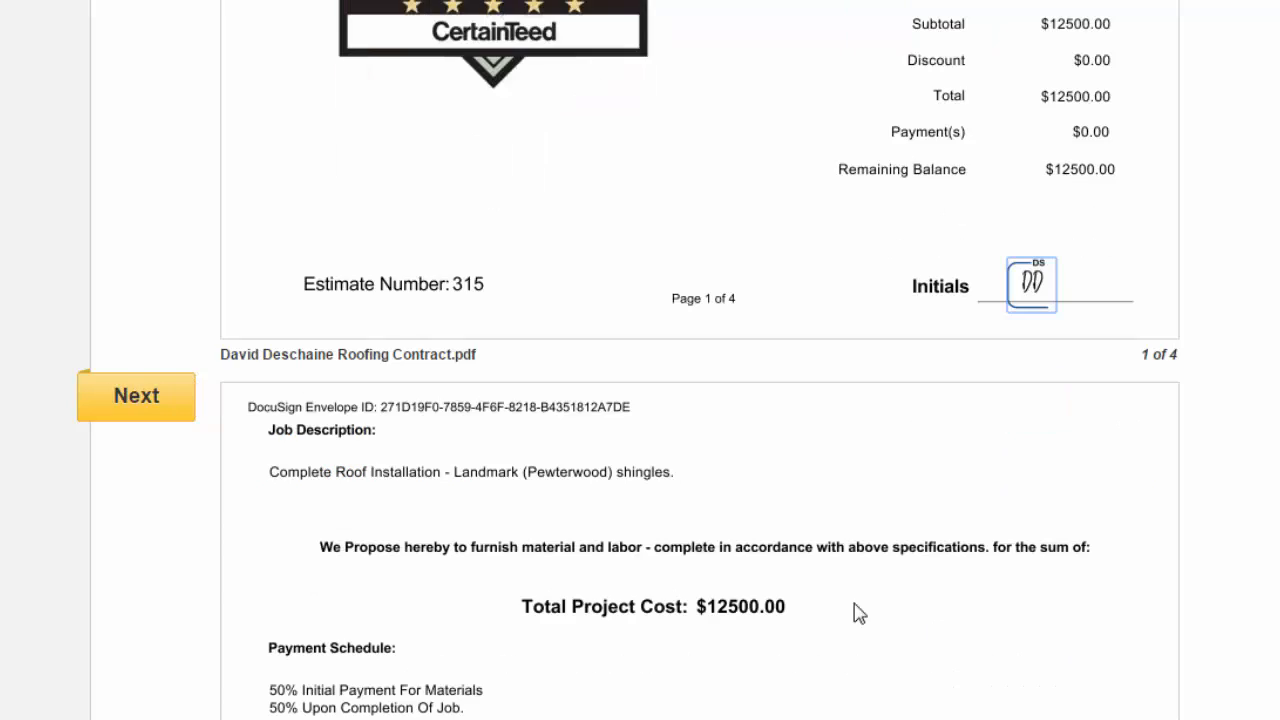
pyautogui.click(141, 410)
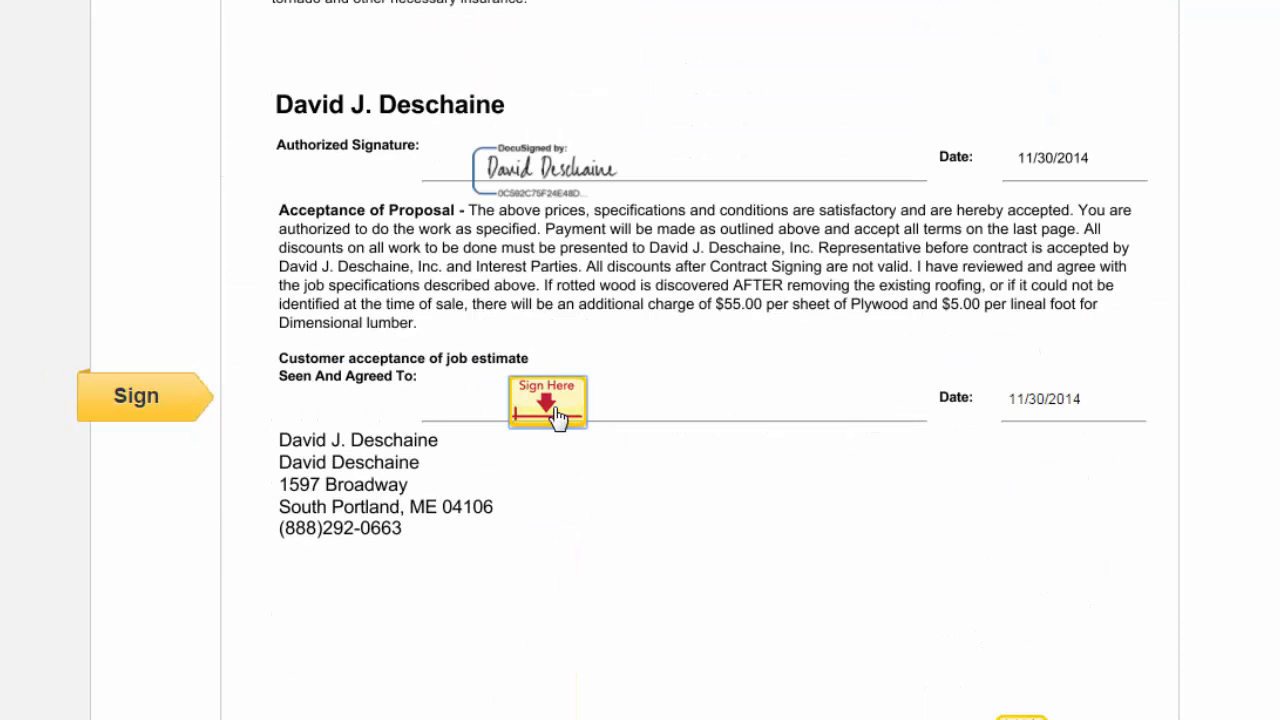
pyautogui.click(558, 416)
pyautogui.click(189, 403)
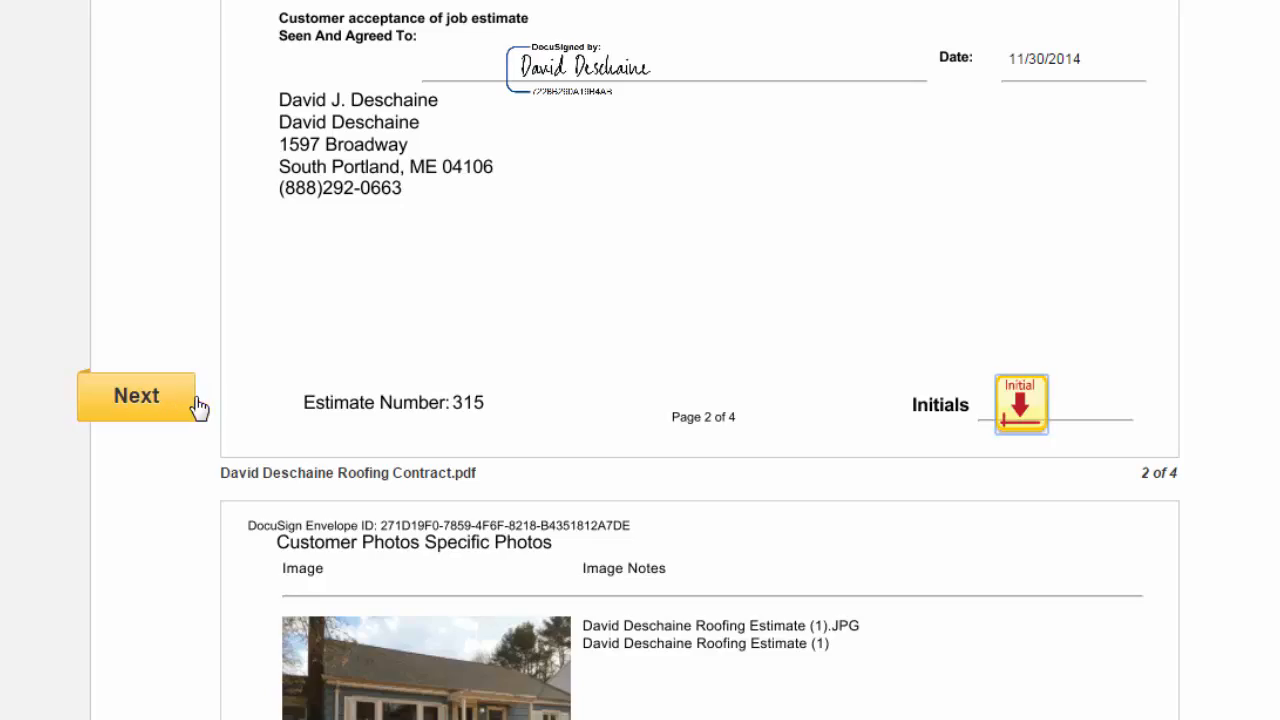
pyautogui.click(1025, 407)
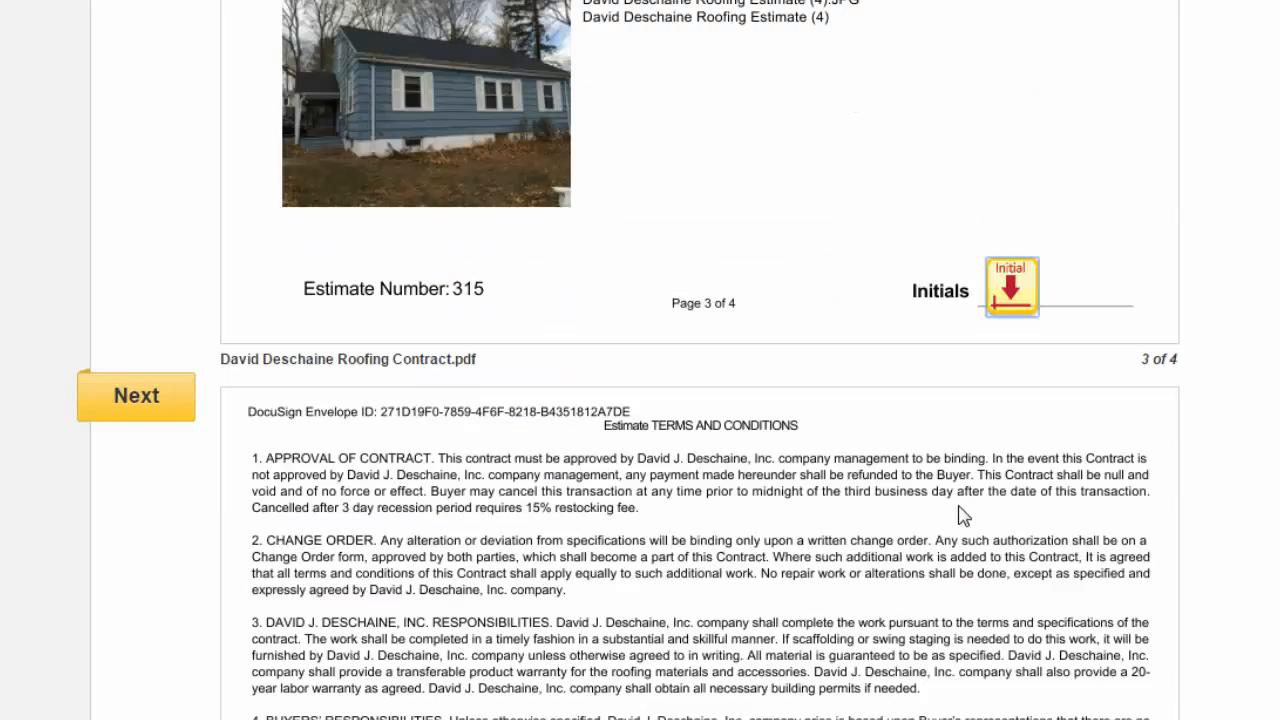
pyautogui.click(1008, 290)
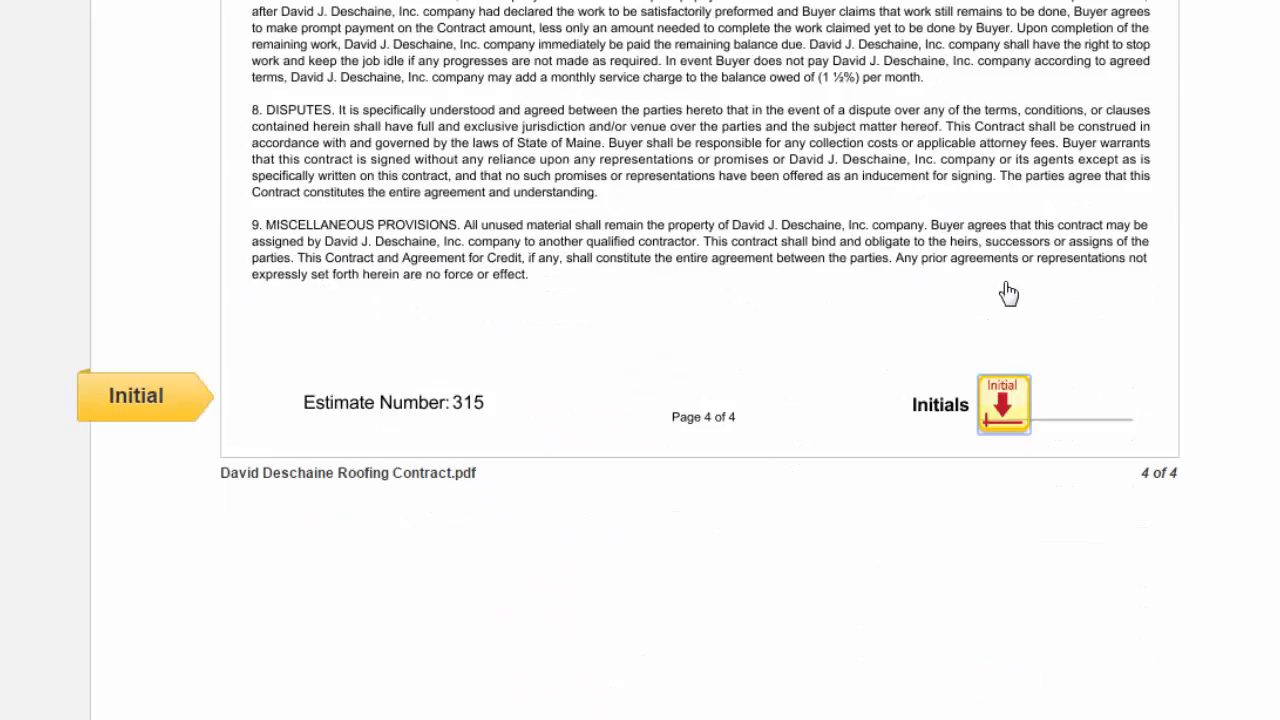
pyautogui.click(1013, 395)
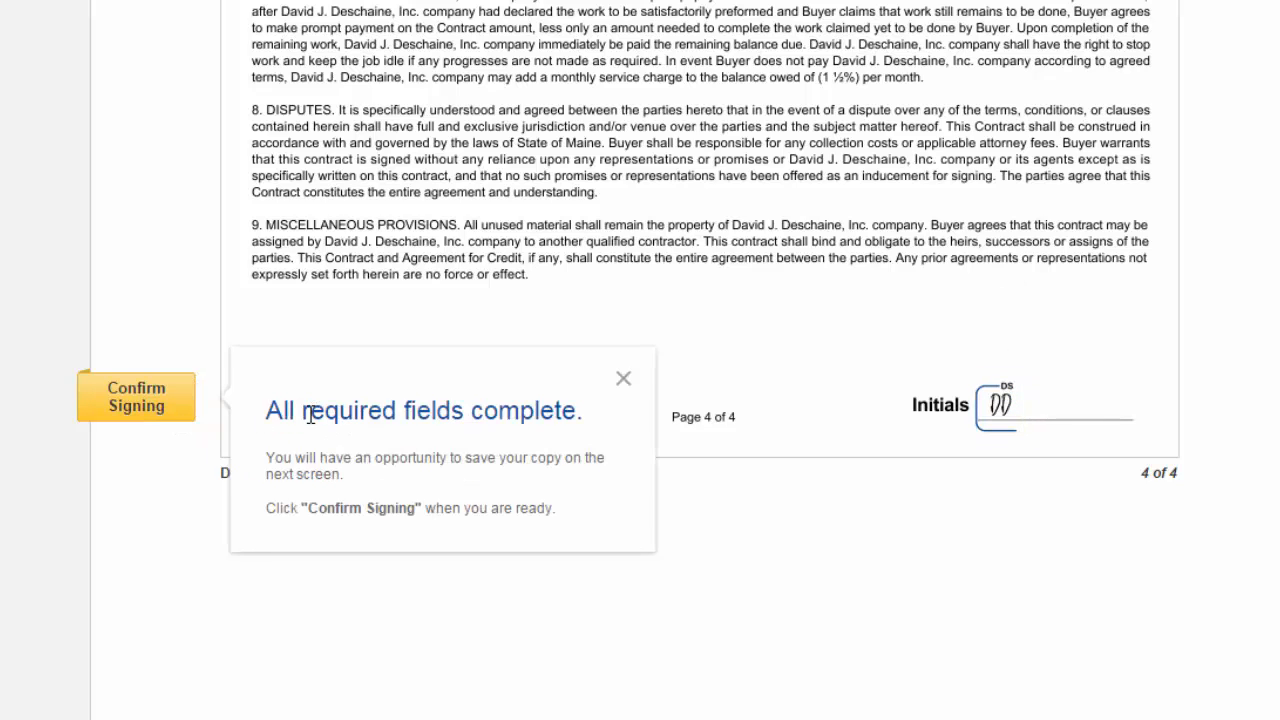
pyautogui.click(109, 398)
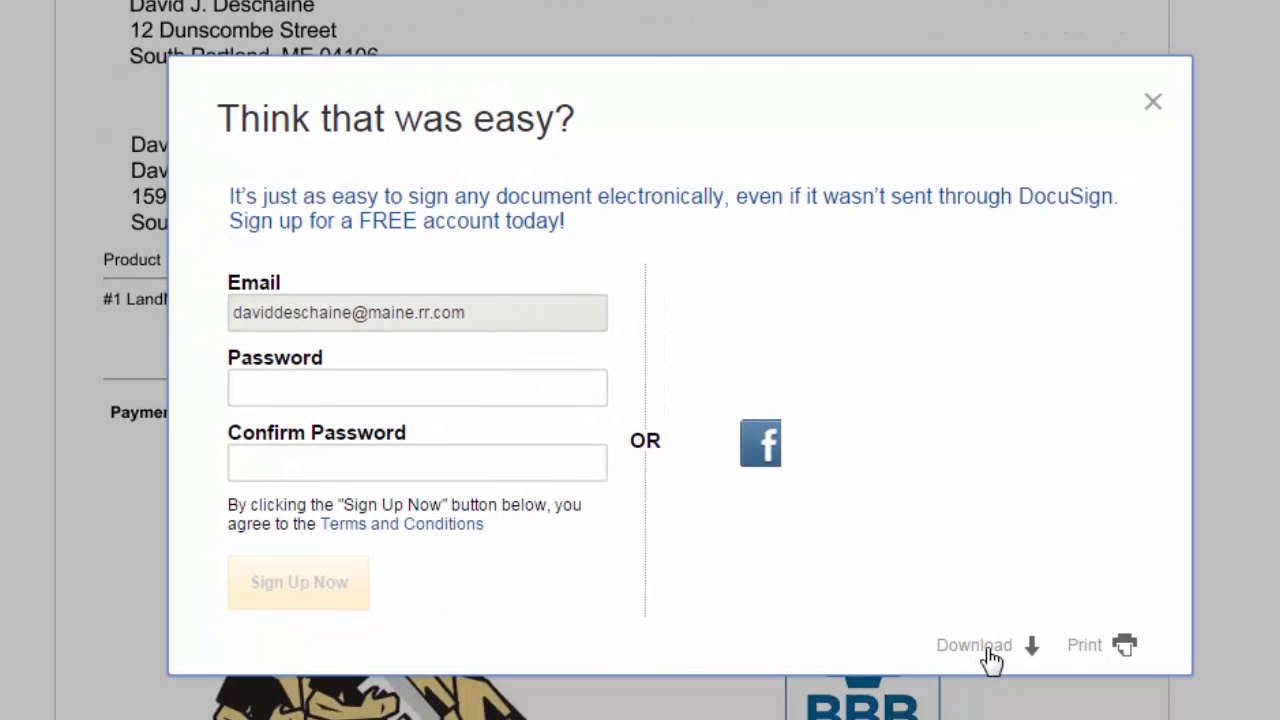
# Open the signed Roofing Contract PDF from the download options and enlarge its window
pyautogui.click(989, 650)
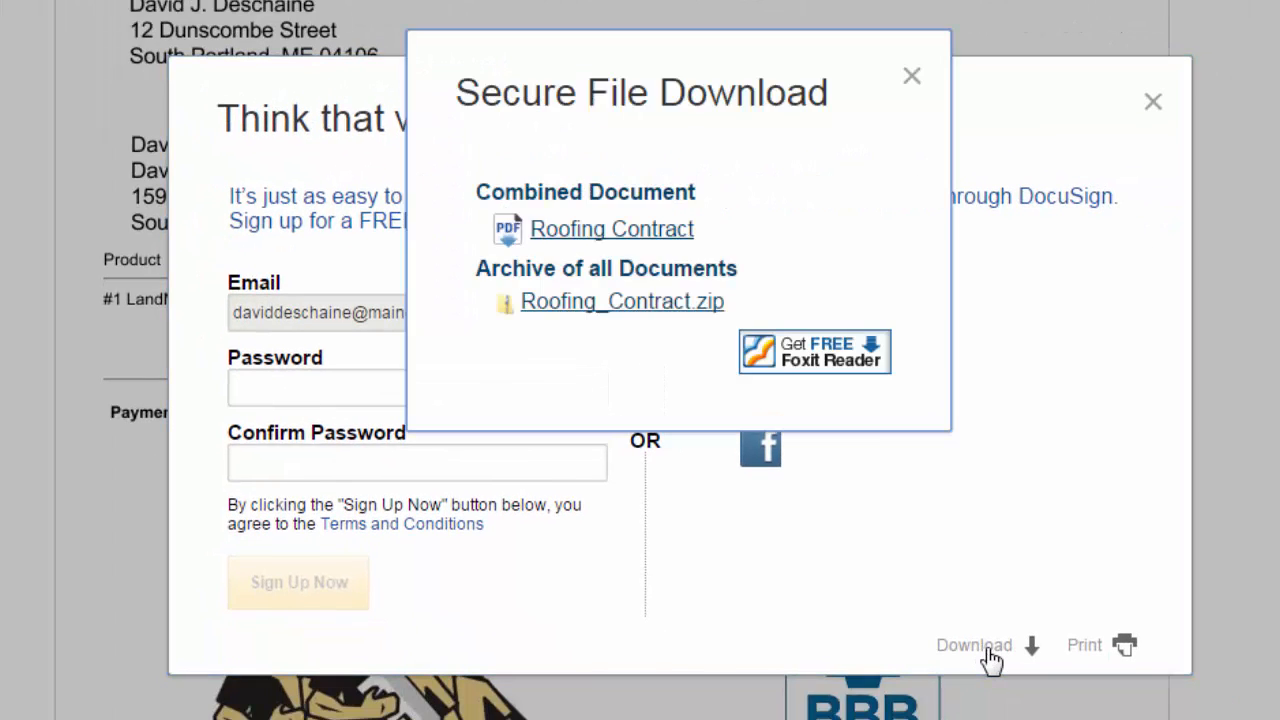
pyautogui.click(663, 243)
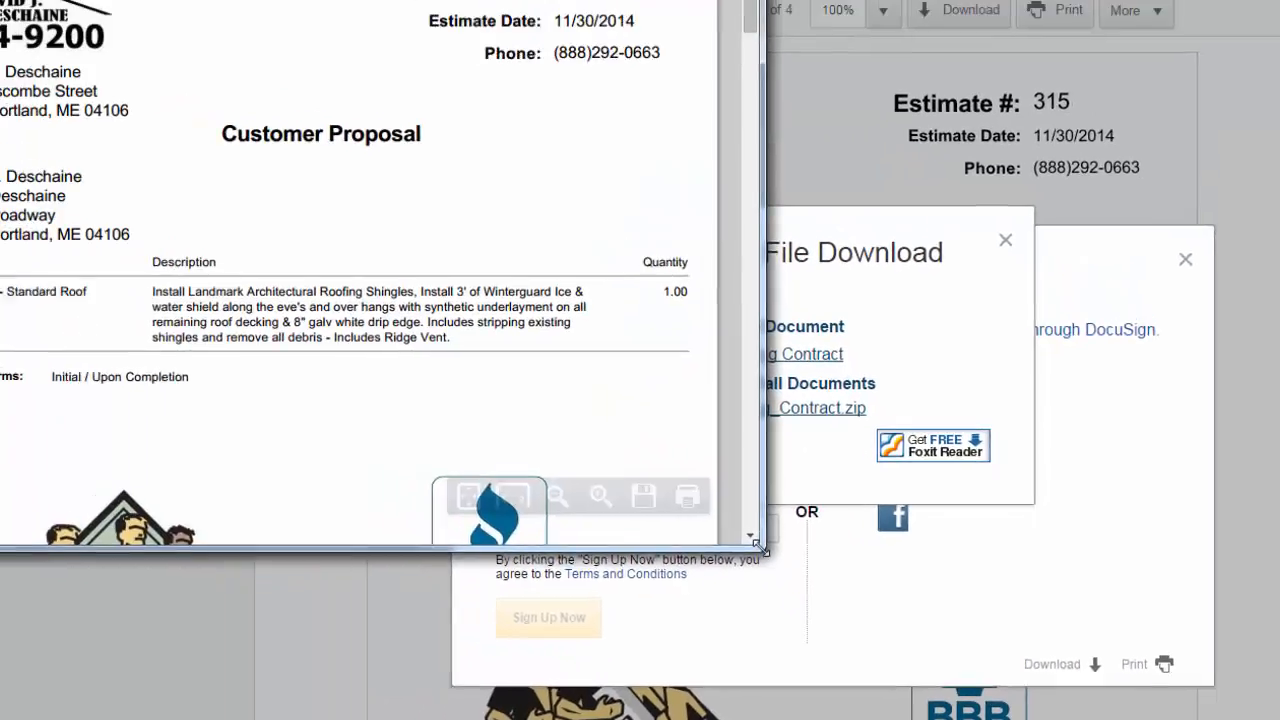
pyautogui.moveTo(762, 549); pyautogui.dragTo(1279, 719)
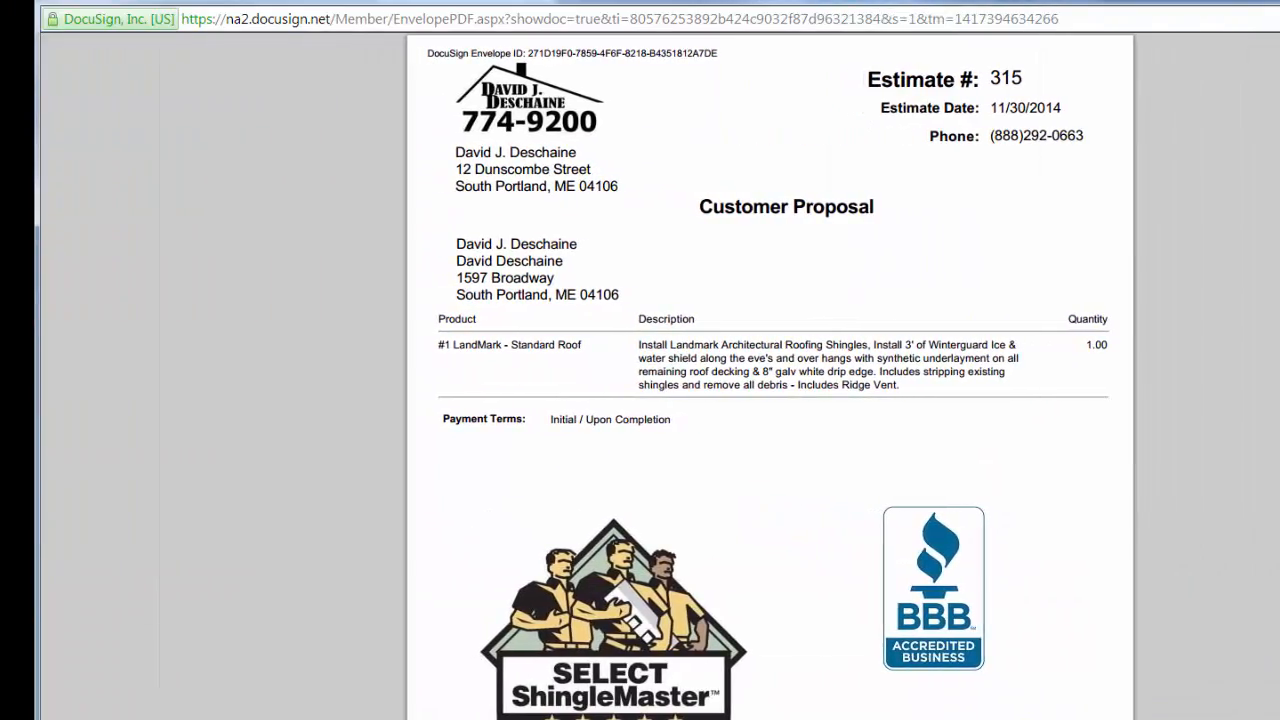
# Scroll through the downloaded contract PDF to check each page's initials and signatures
pyautogui.scroll(-5, 770, 400)
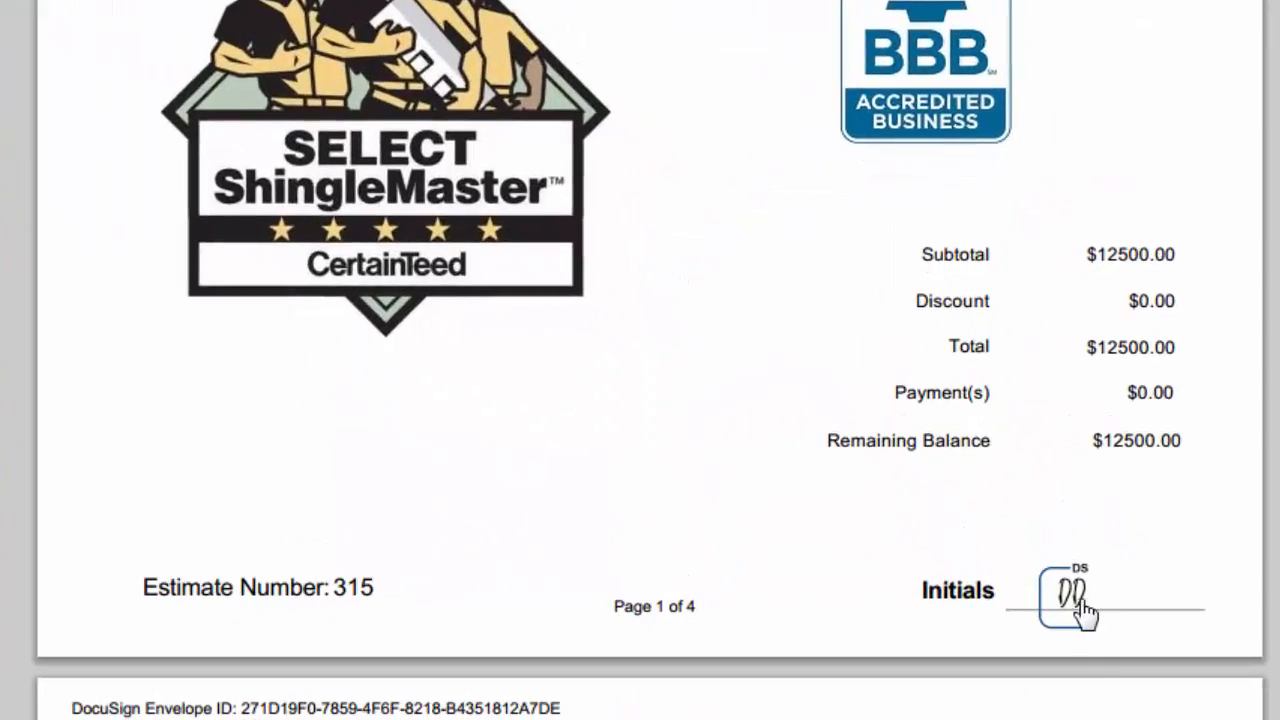
pyautogui.scroll(-3, 1030, 550)
pyautogui.scroll(-5, 1103, 700)
pyautogui.scroll(-3, 597, 586)
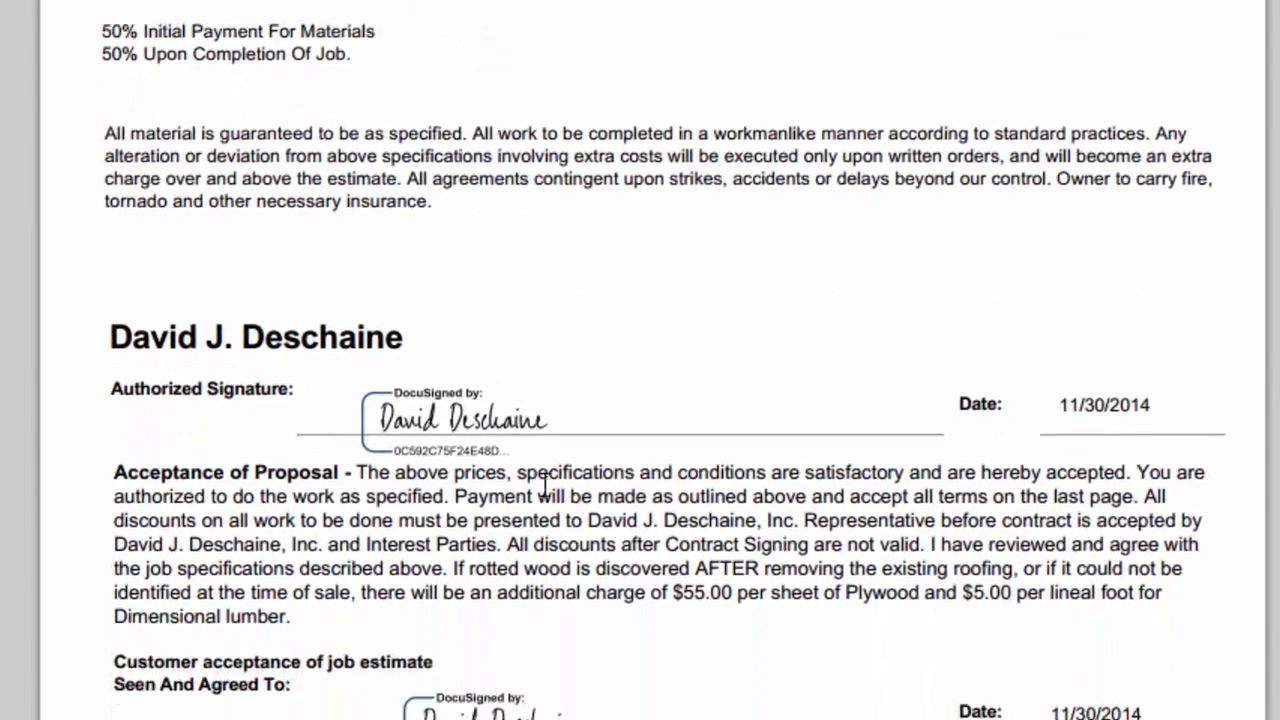
pyautogui.scroll(-5, 1175, 575)
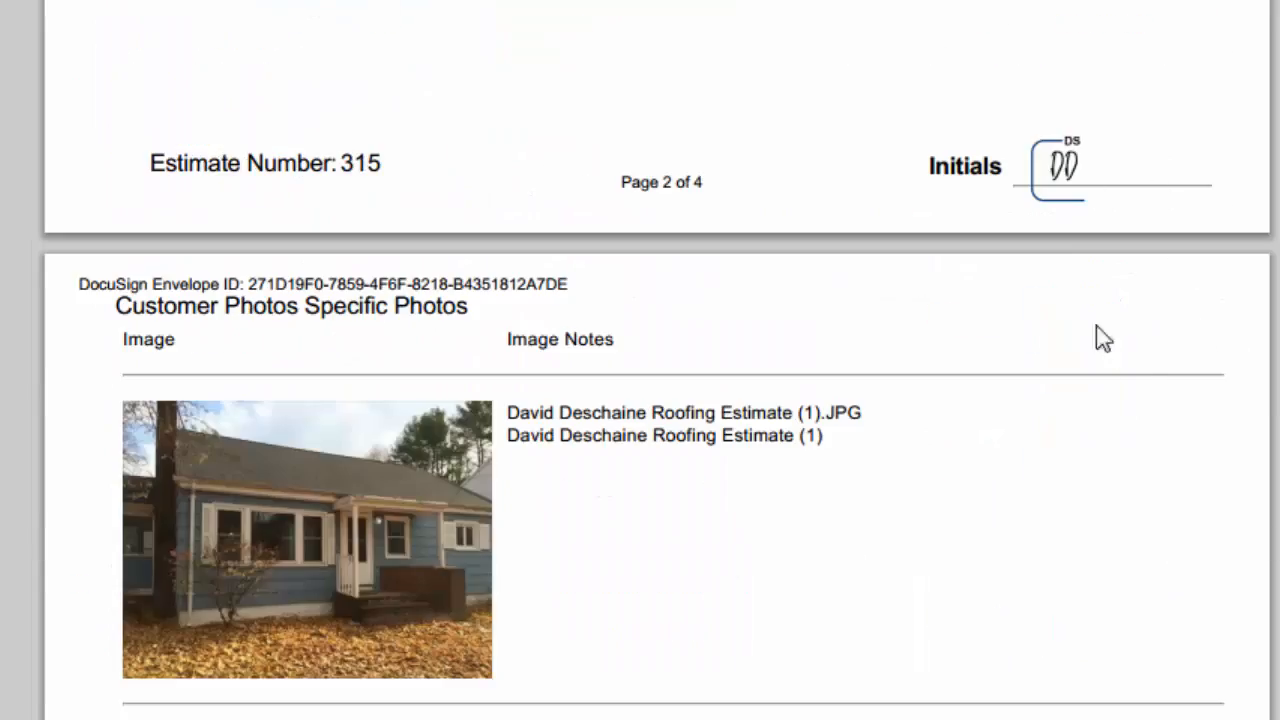
pyautogui.scroll(-3, 1120, 360)
pyautogui.scroll(-10, 1140, 387)
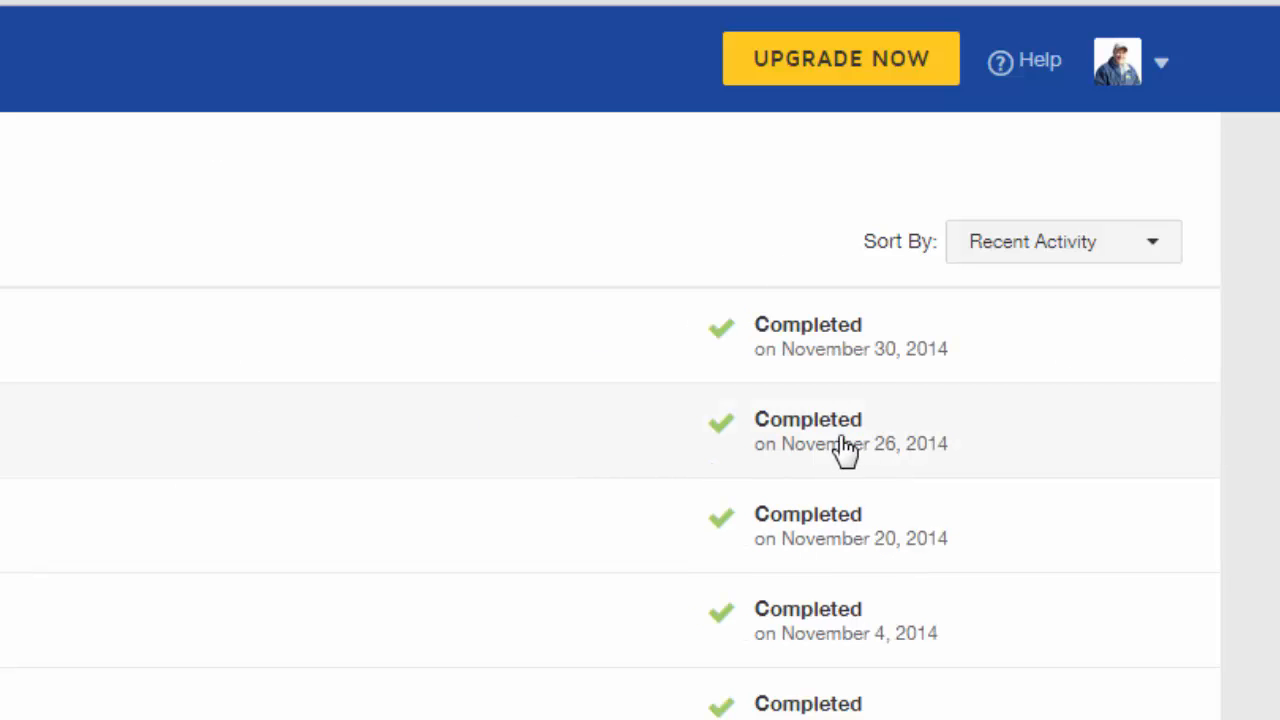
# Open the completed Roofing Contract's details and scroll through its signed pages from page one
pyautogui.click(840, 358)
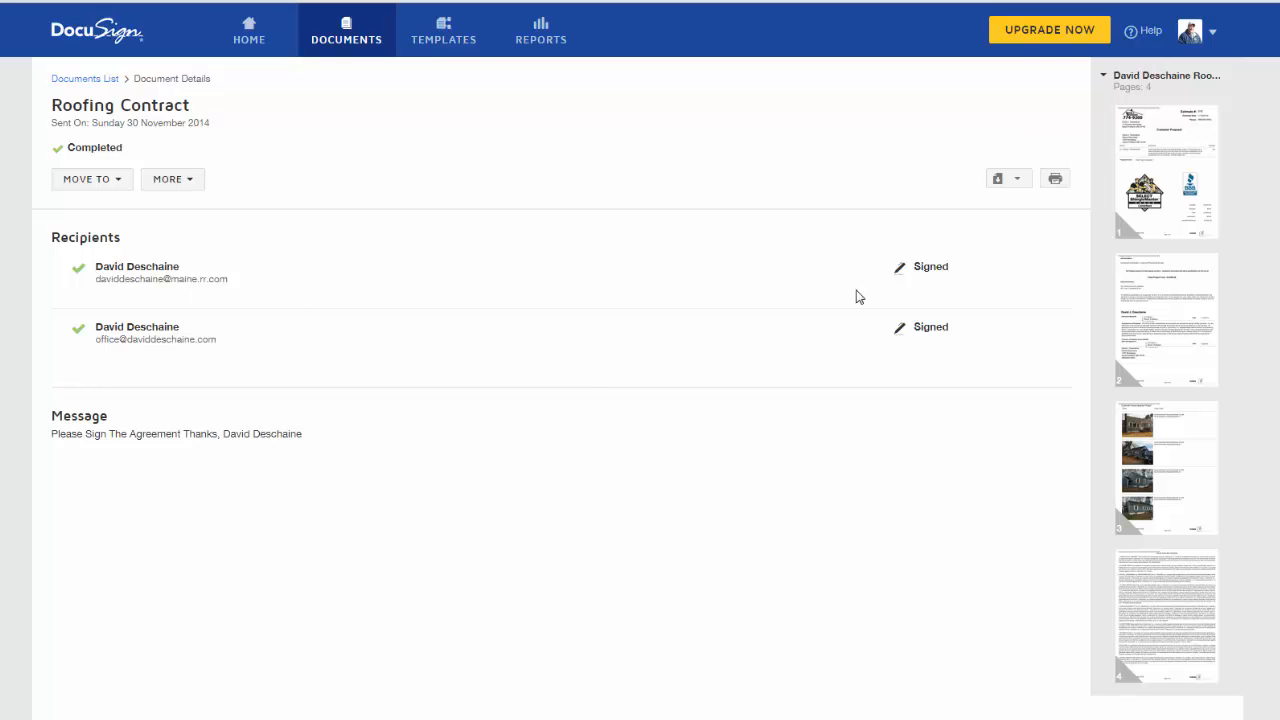
pyautogui.click(1182, 222)
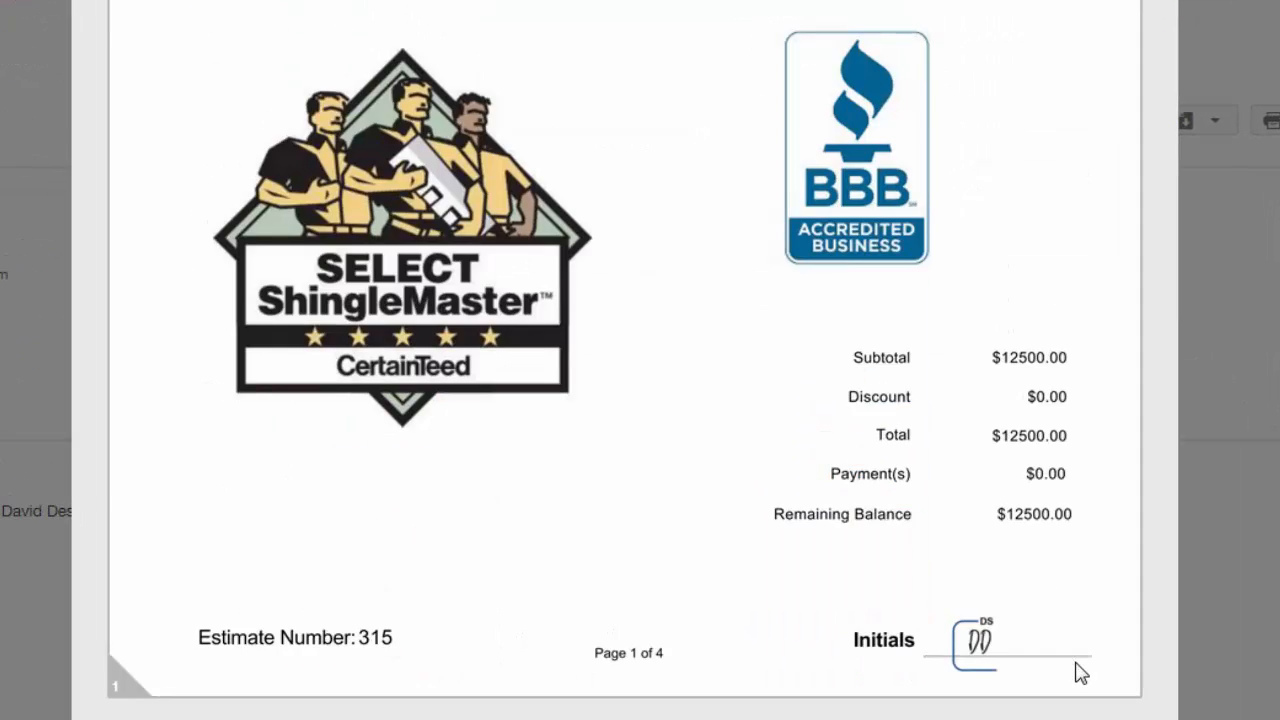
pyautogui.scroll(-10, 1080, 673)
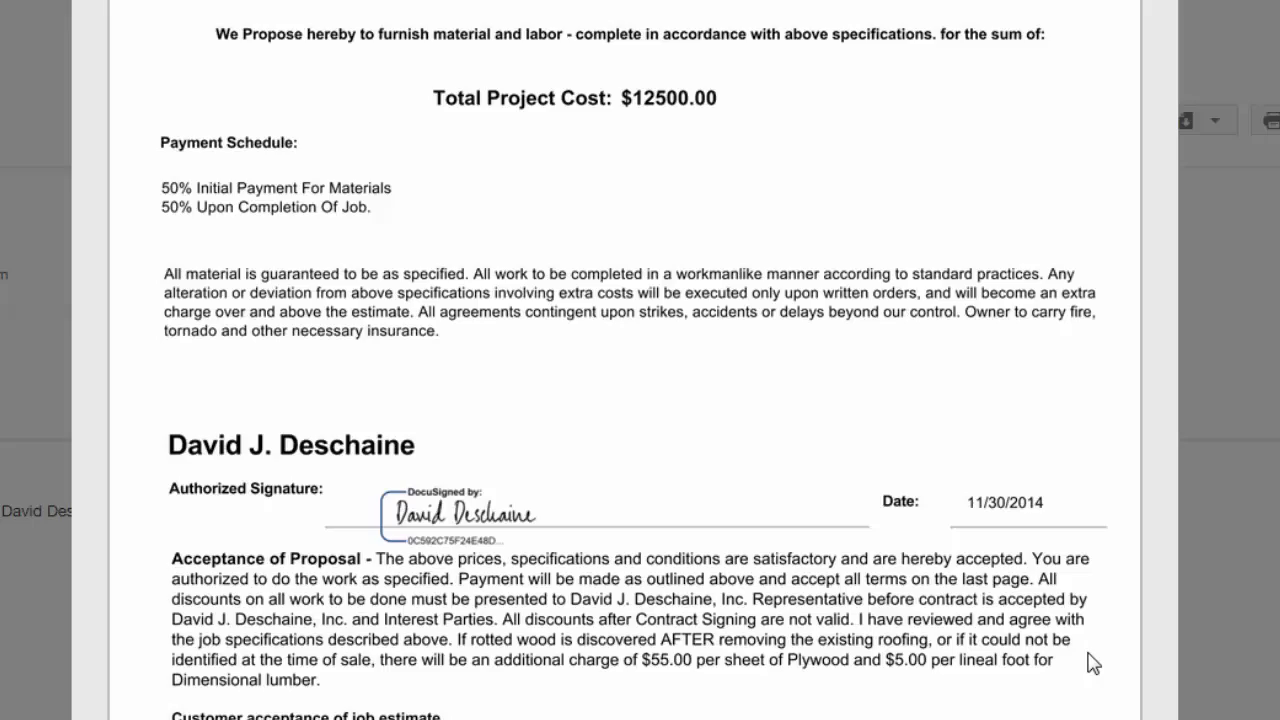
pyautogui.scroll(-10, 1093, 663)
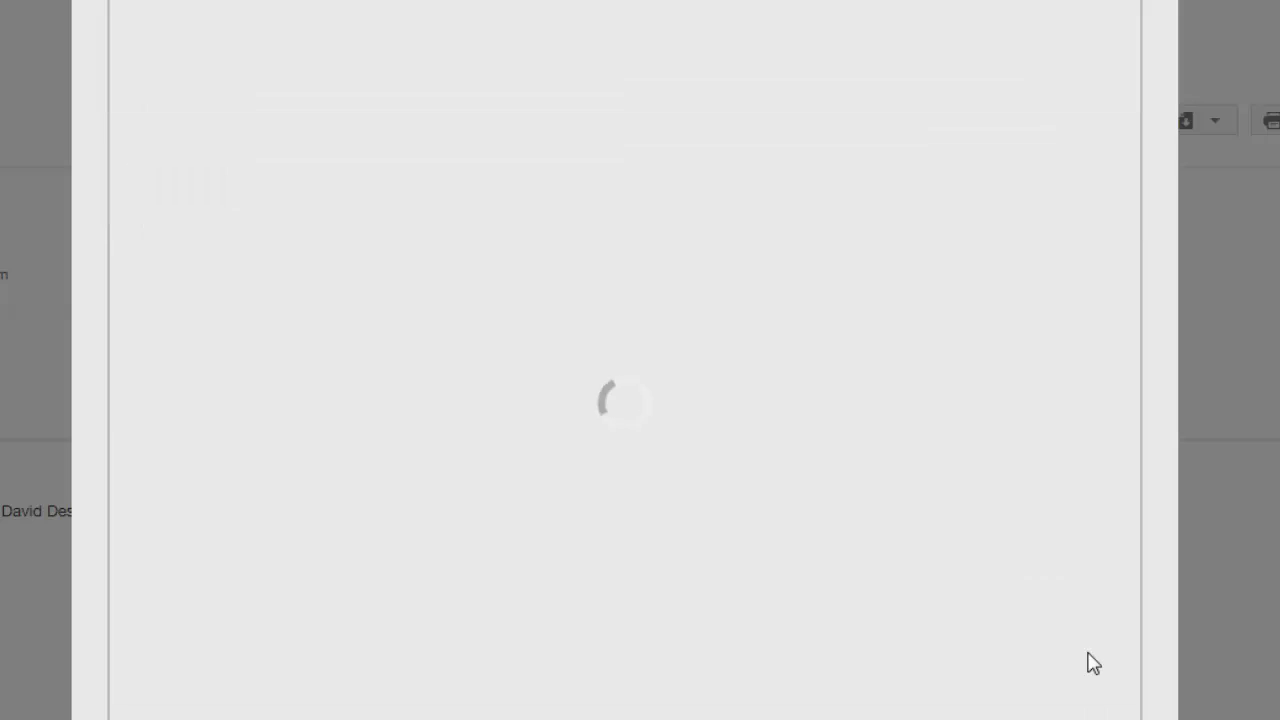
pyautogui.scroll(-10, 1086, 663)
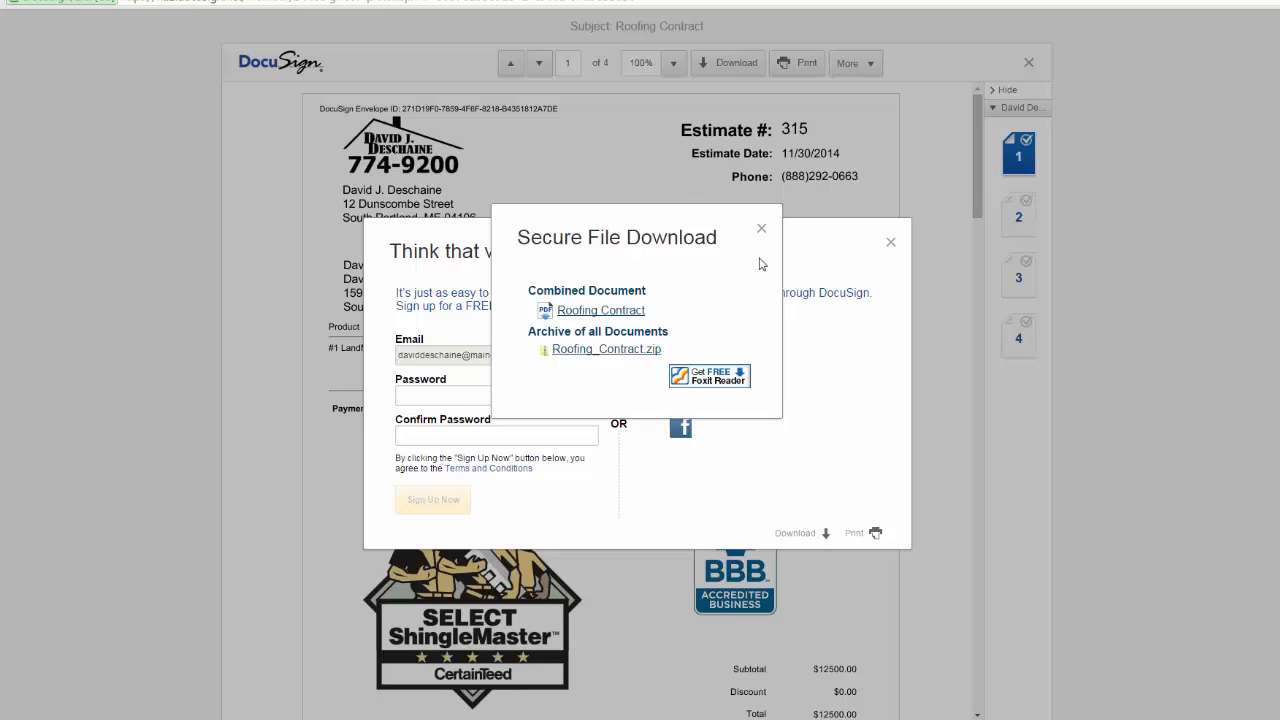
# Dismiss the Secure File Download dialog and return to both signatures dated 11/30/2014 on page 2
pyautogui.click(761, 232)
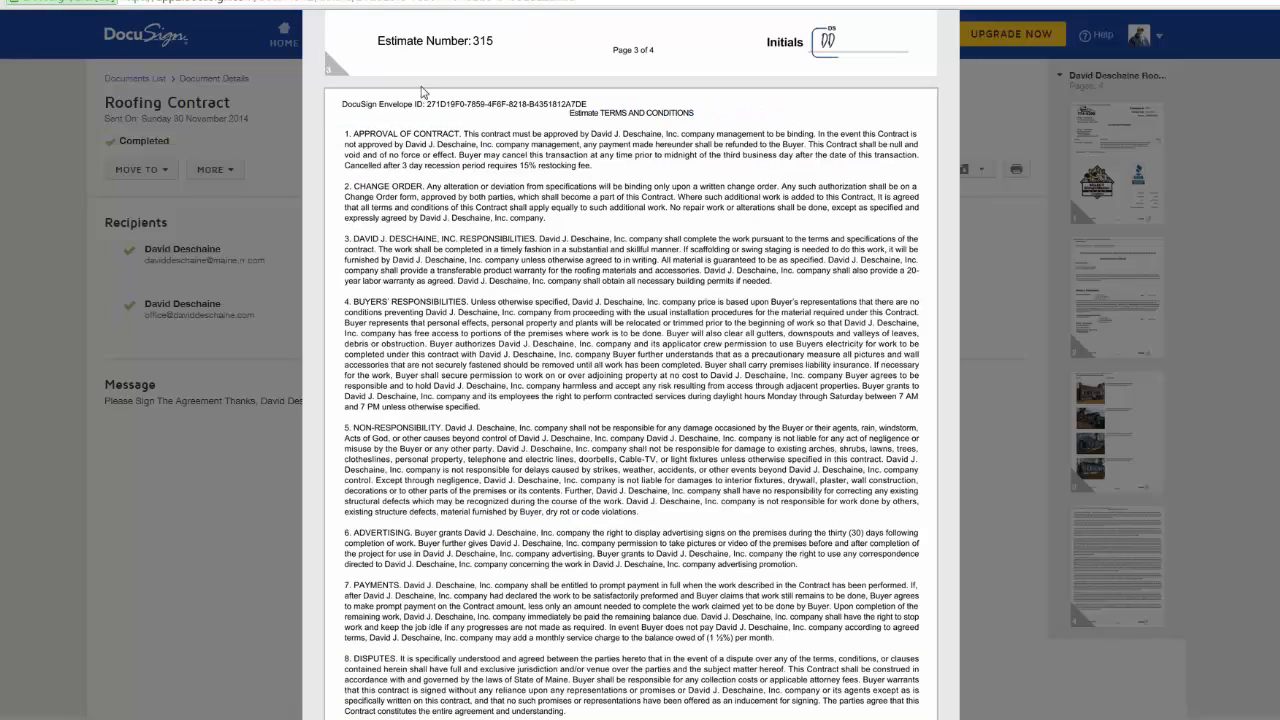
pyautogui.scroll(6, 700, 250)
pyautogui.scroll(15, 740, 362)
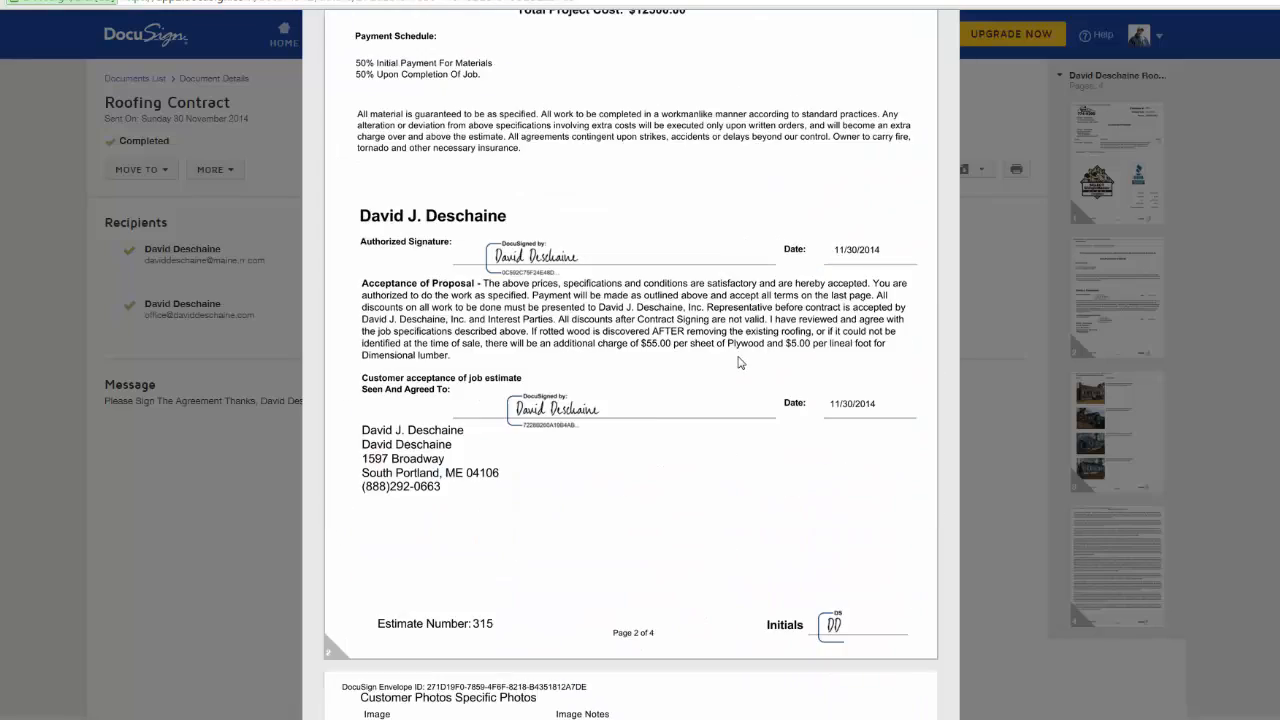